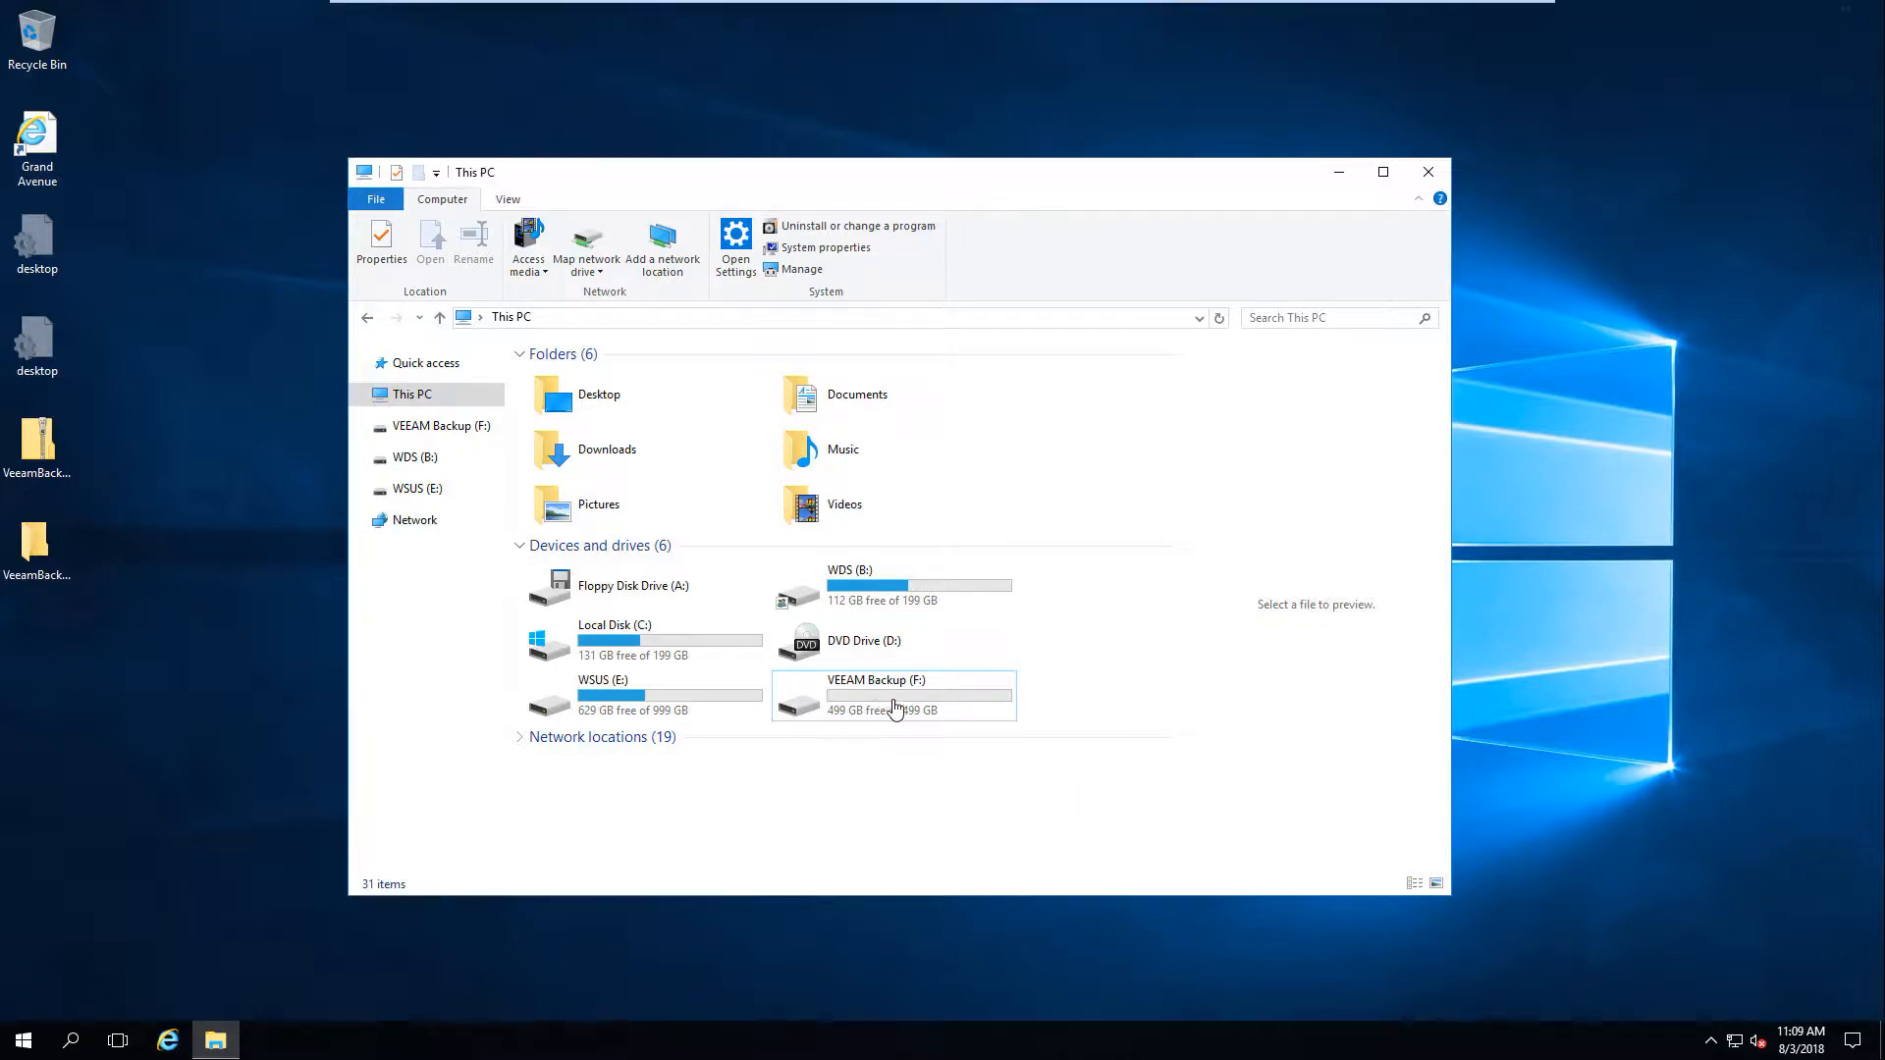
- Open the VeeamBackupOffice365_2.0.0.567 folder on the desktop and look over its installer packages
click(937, 695)
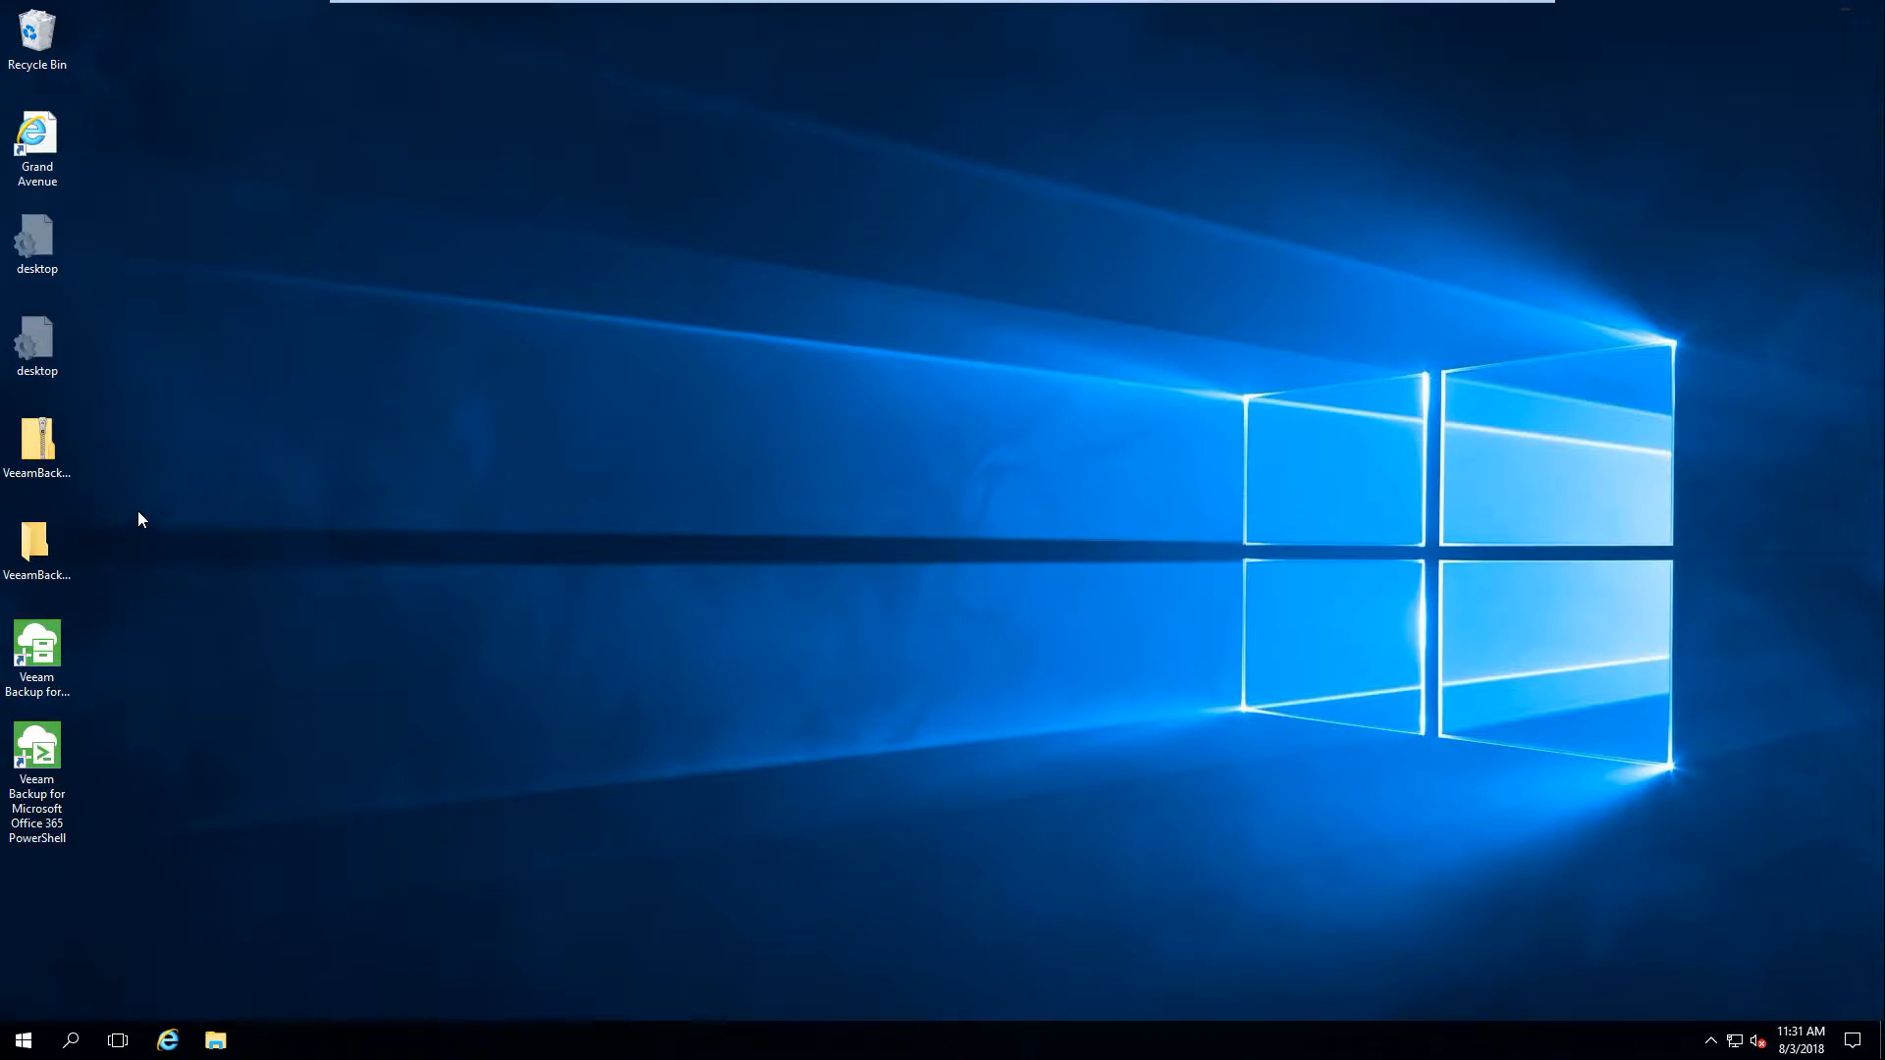
click(49, 444)
click(59, 542)
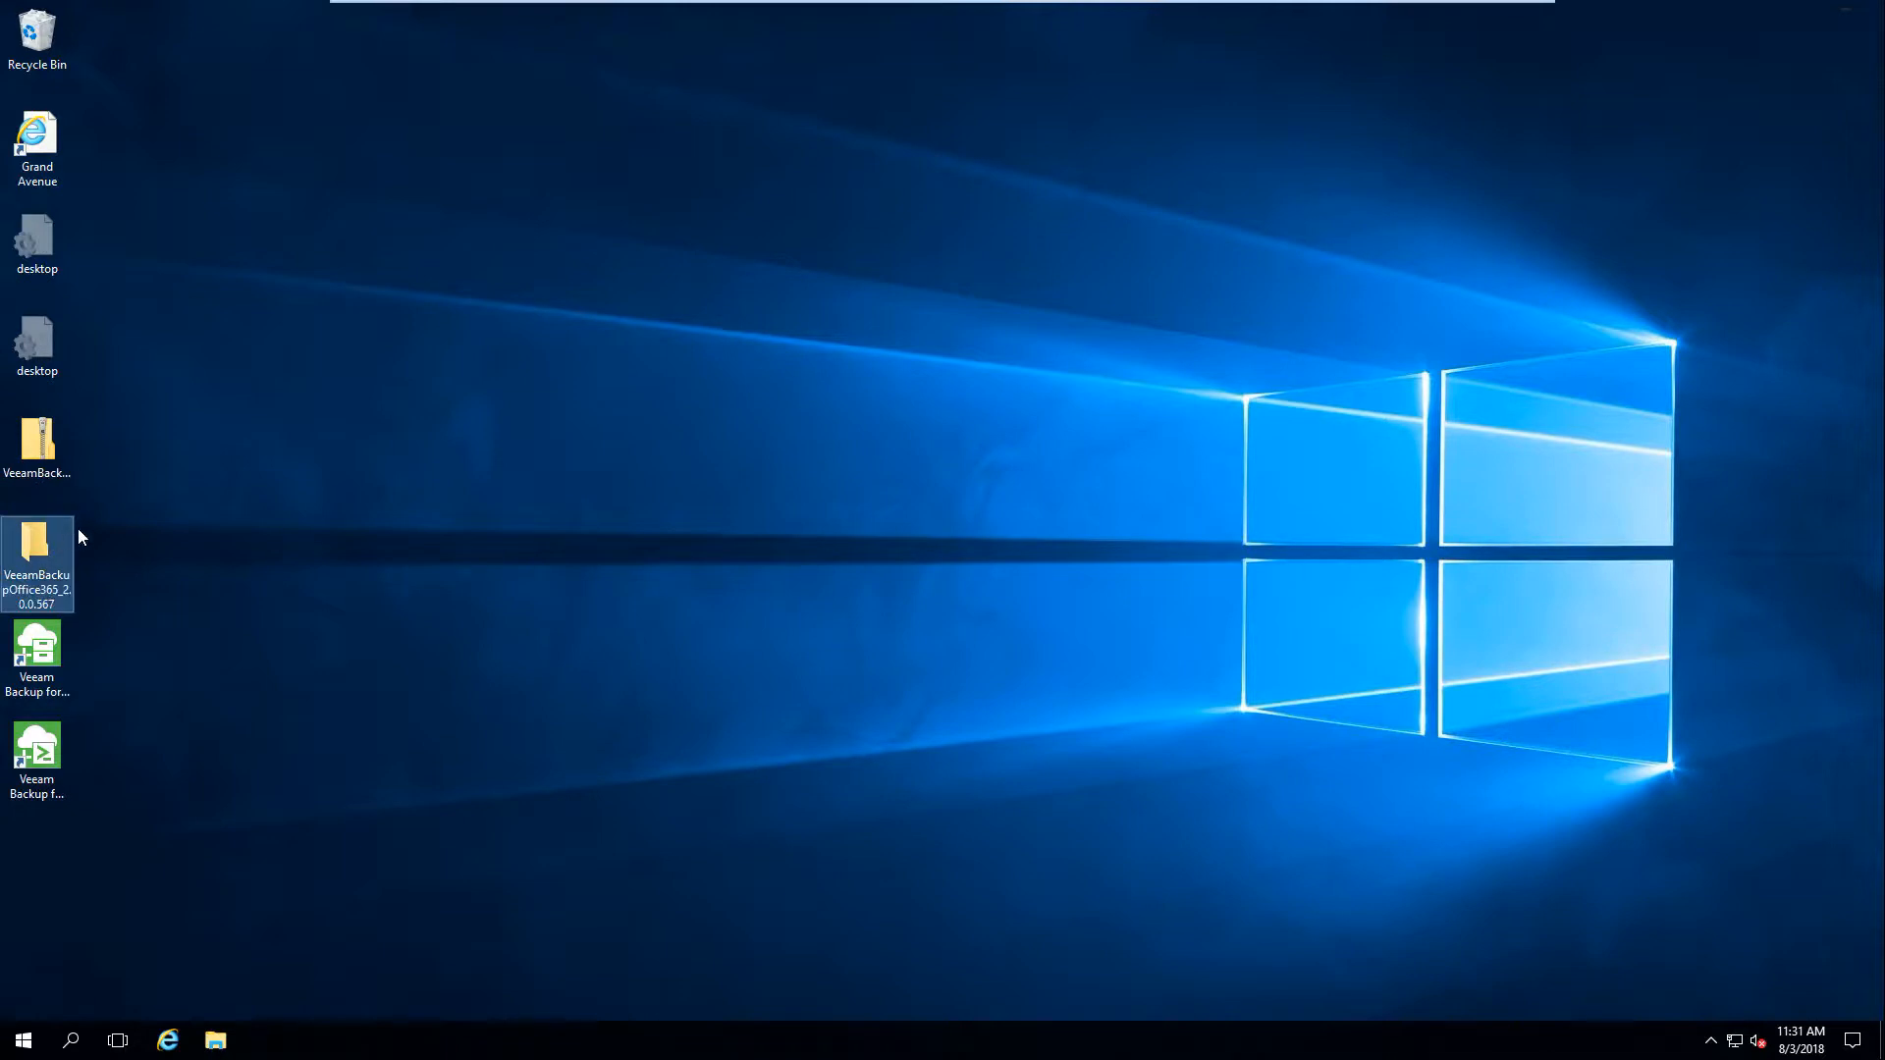
double_click(49, 540)
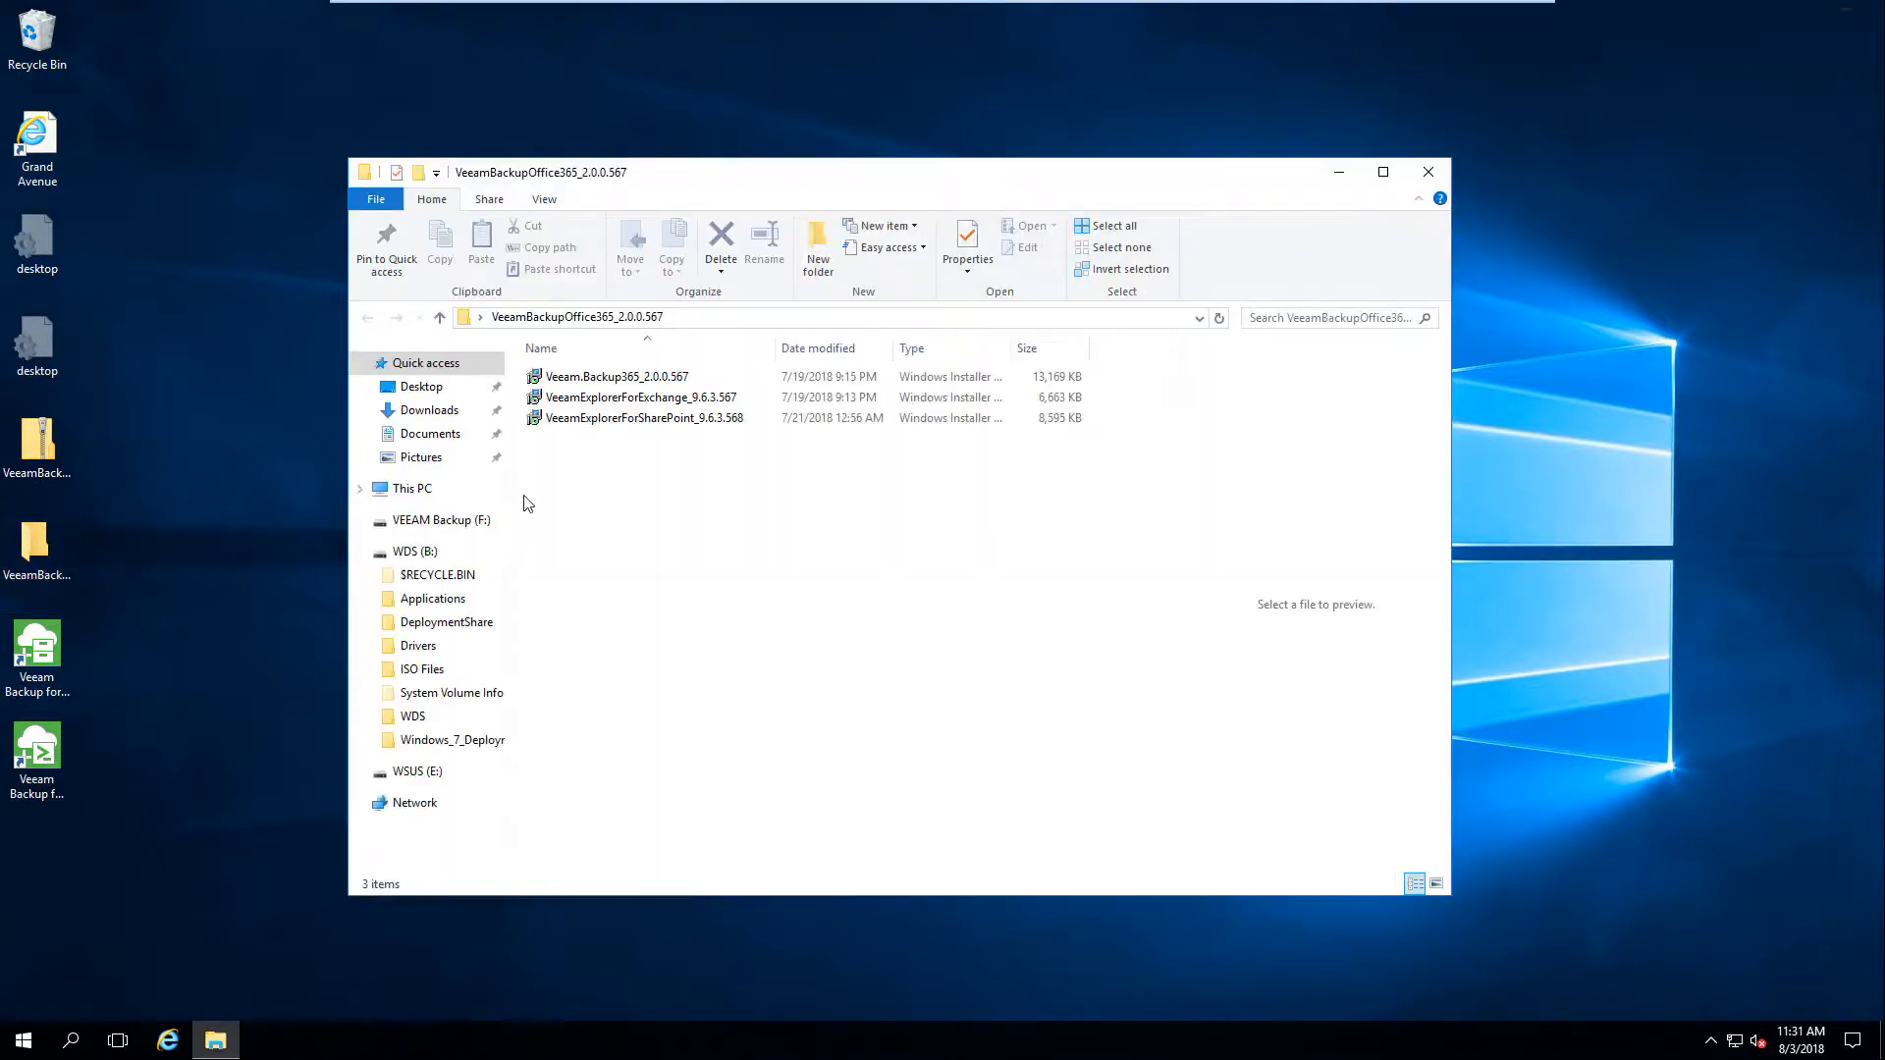
click(613, 382)
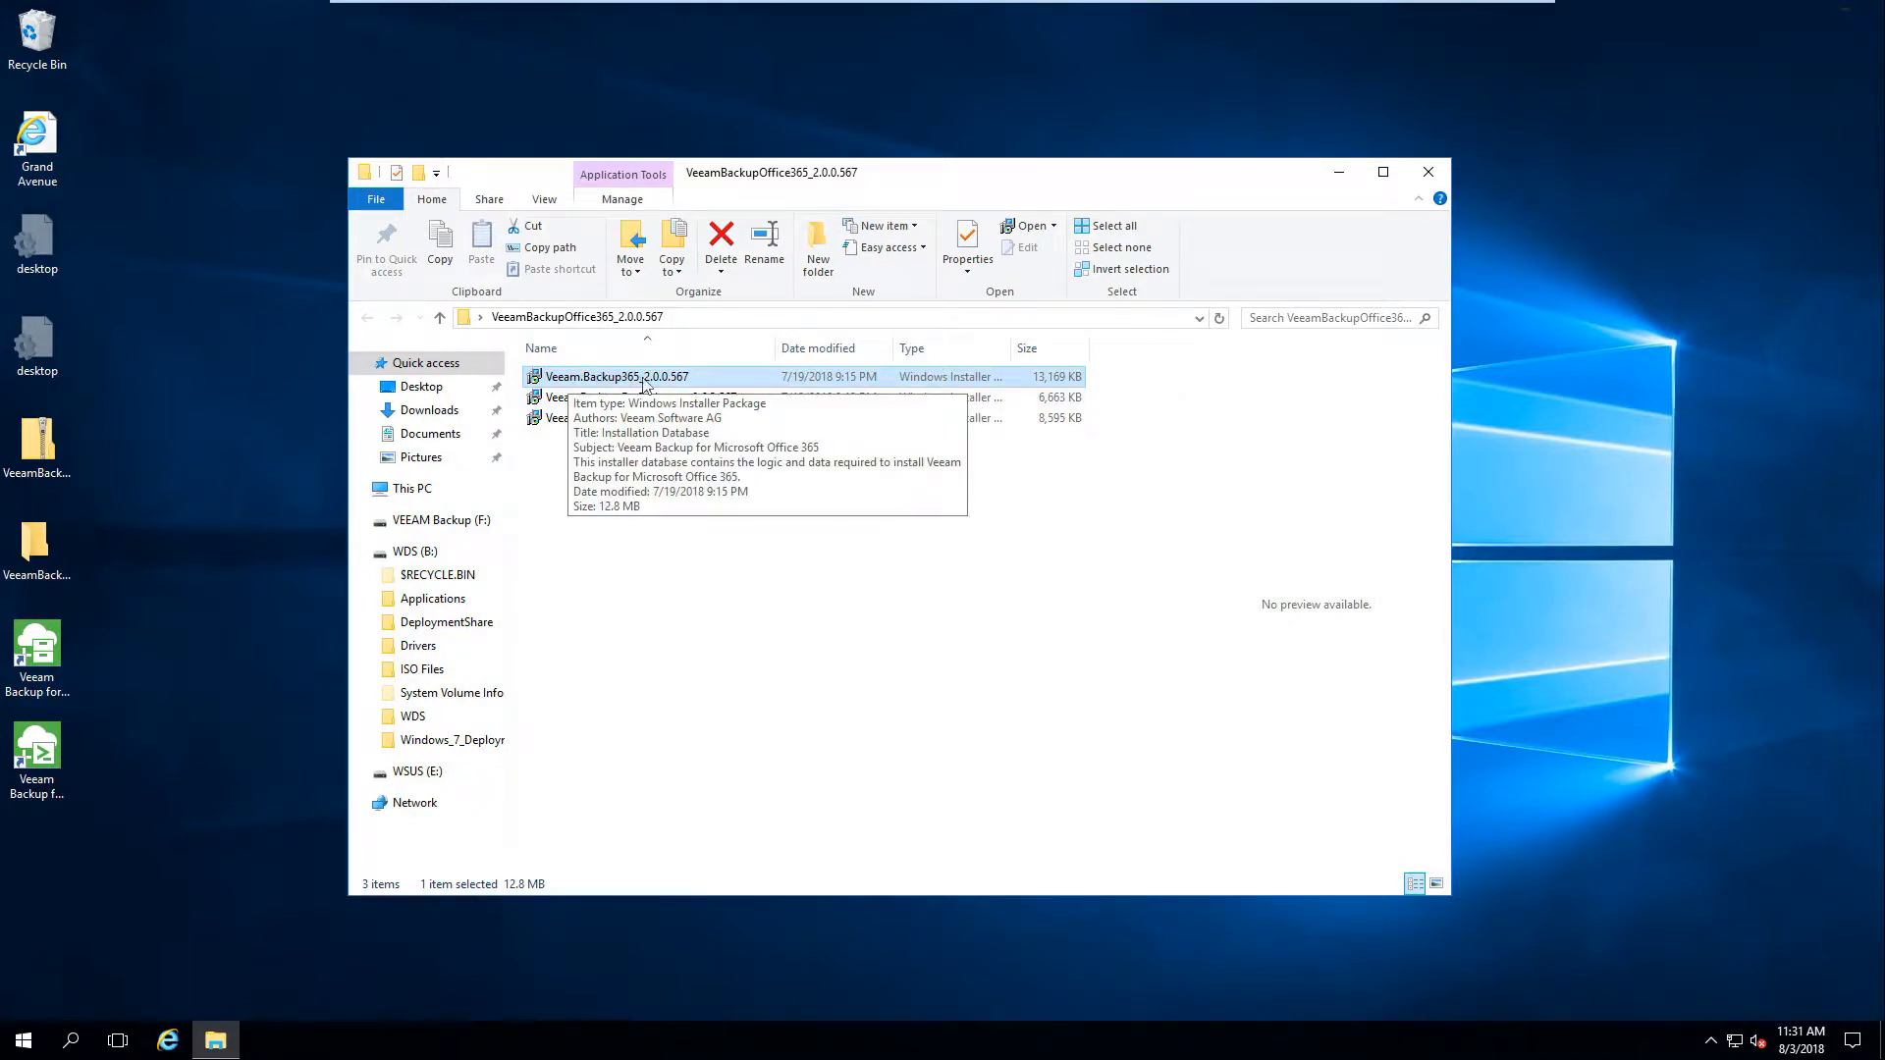
click(643, 397)
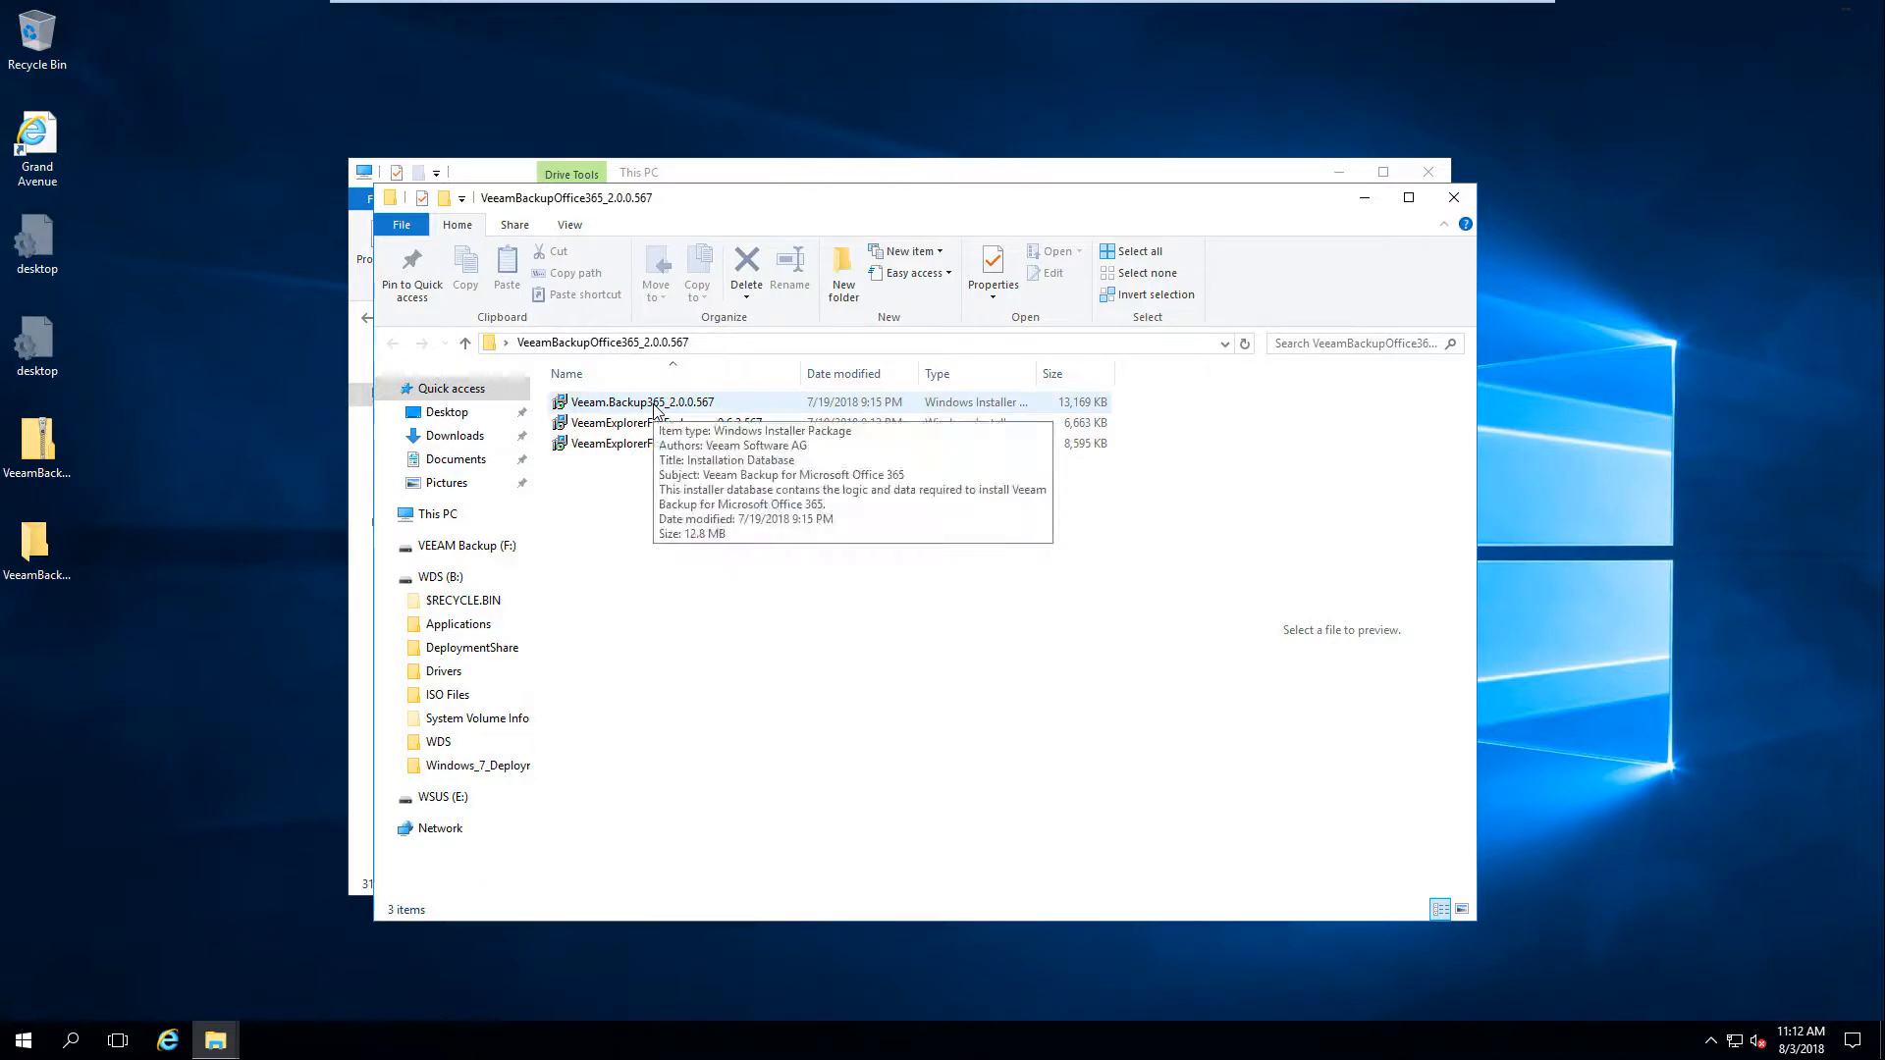
- Start the Veeam.Backup365_2.0.0.567 installer, minimize the folder window and accept the license agreement
double_click(651, 403)
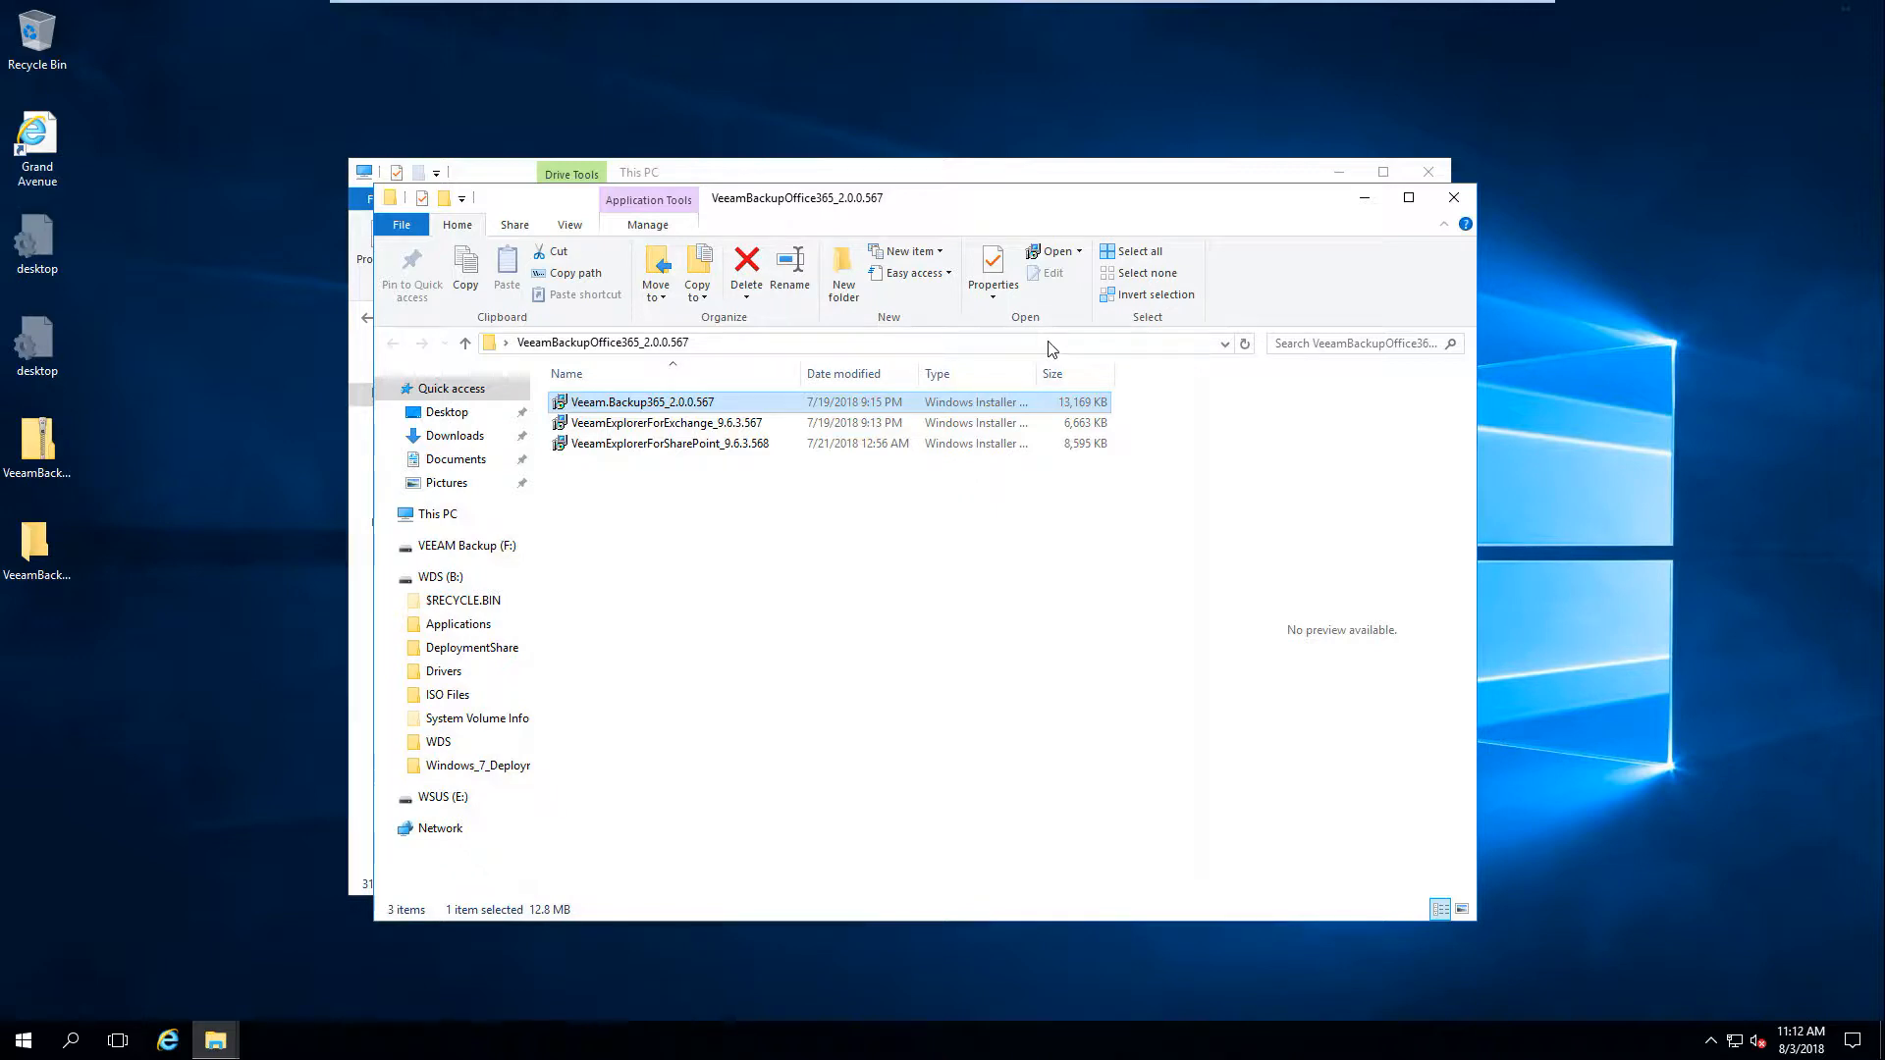
click(1367, 200)
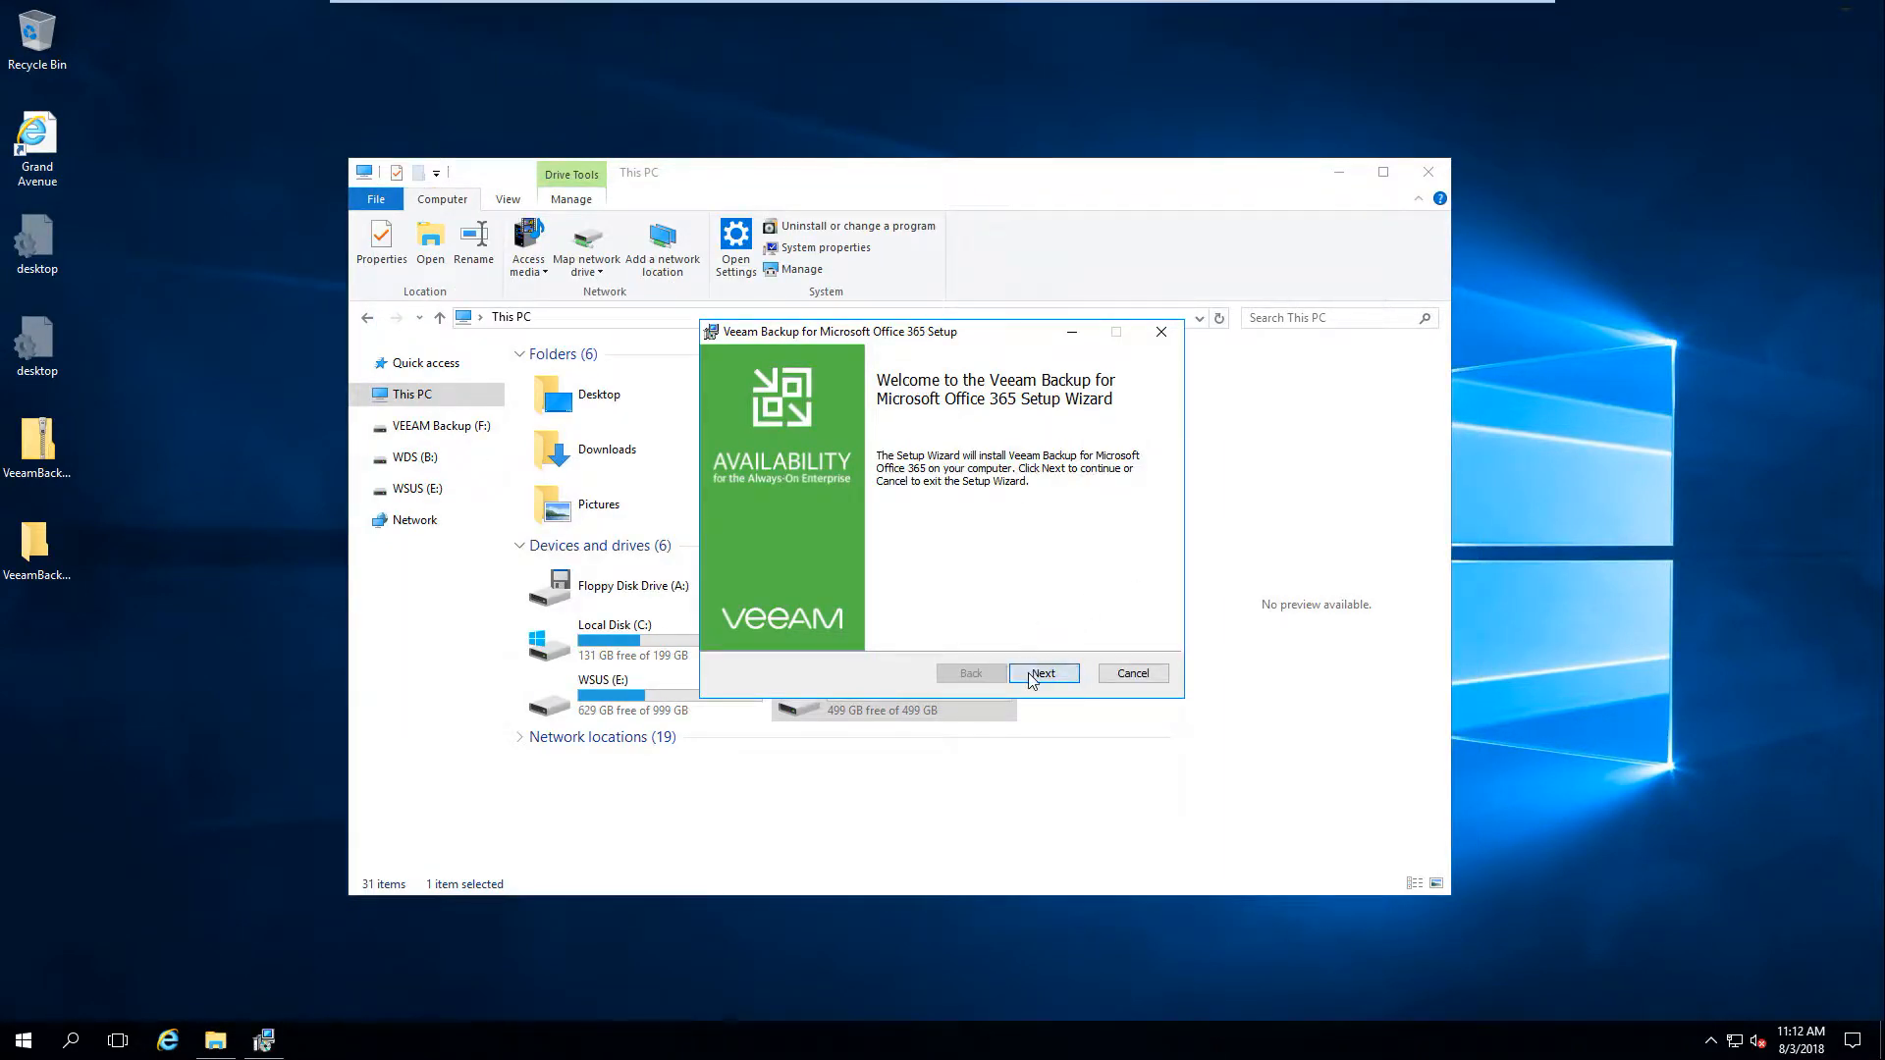
click(1044, 673)
click(907, 629)
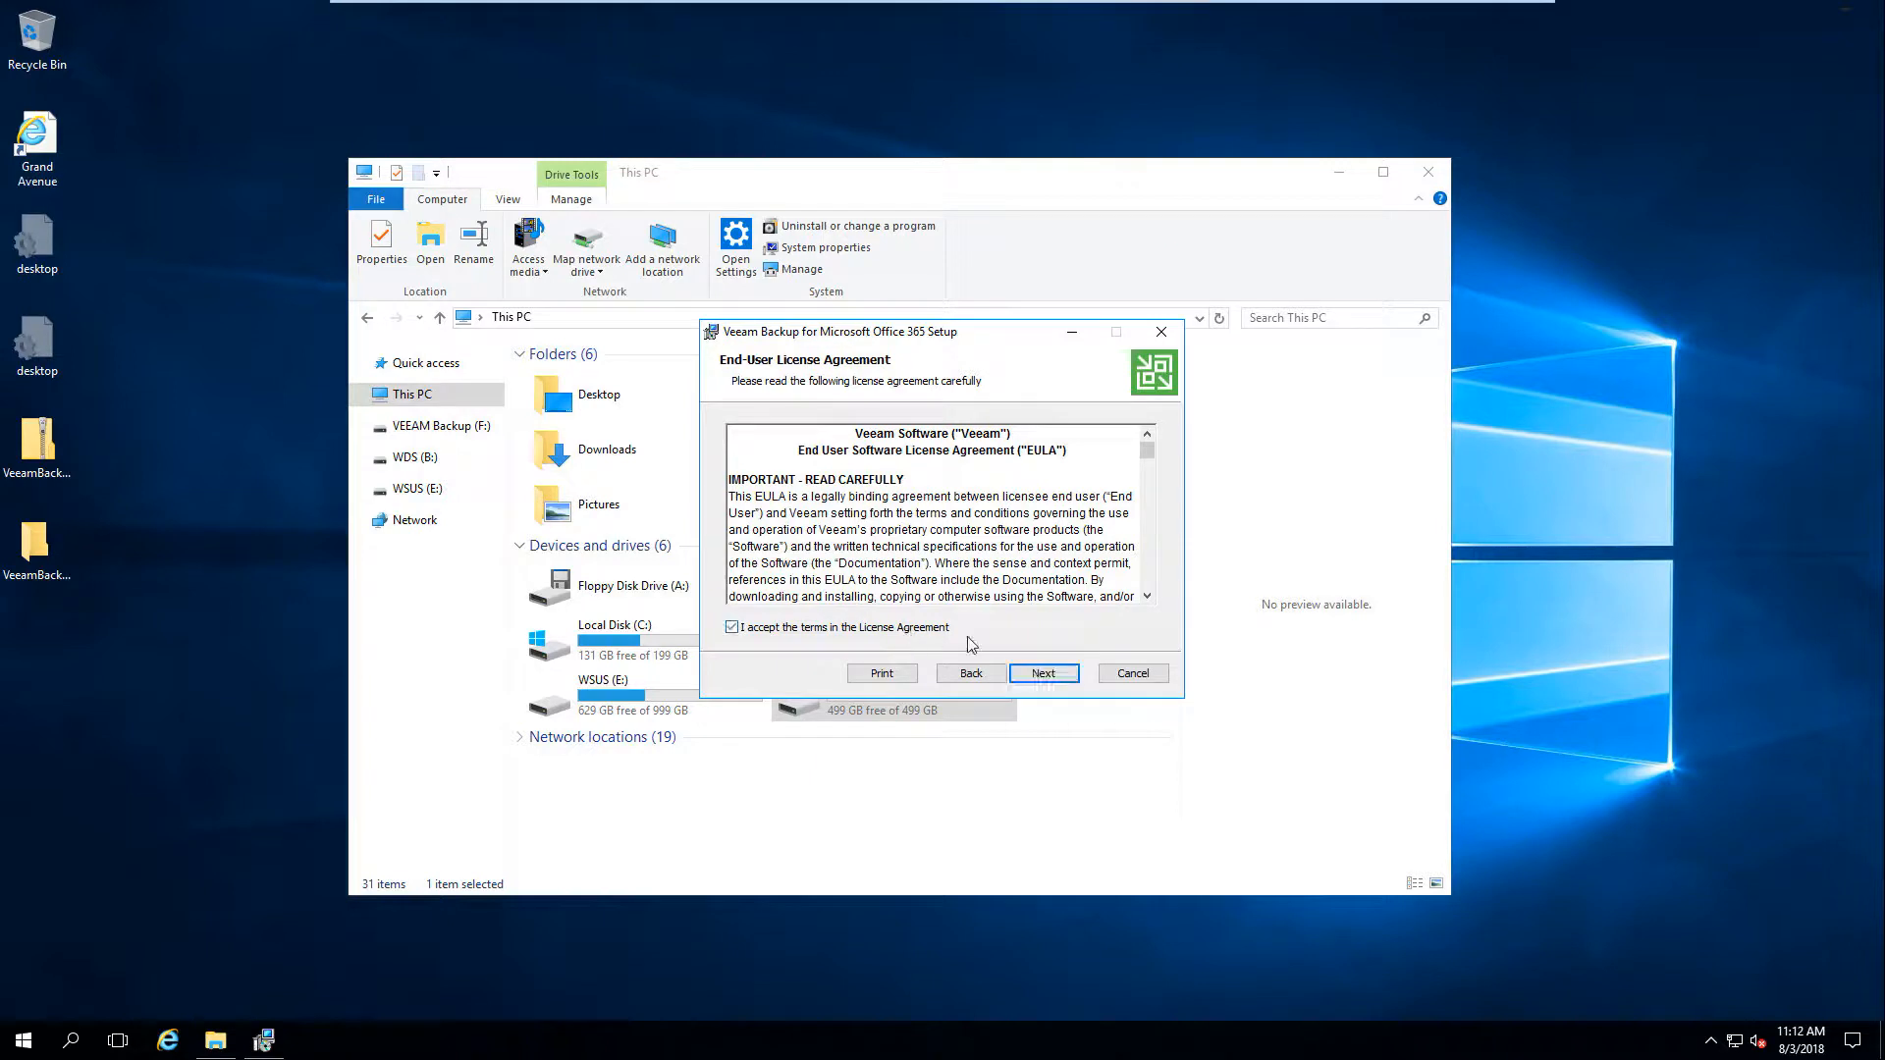
click(1052, 682)
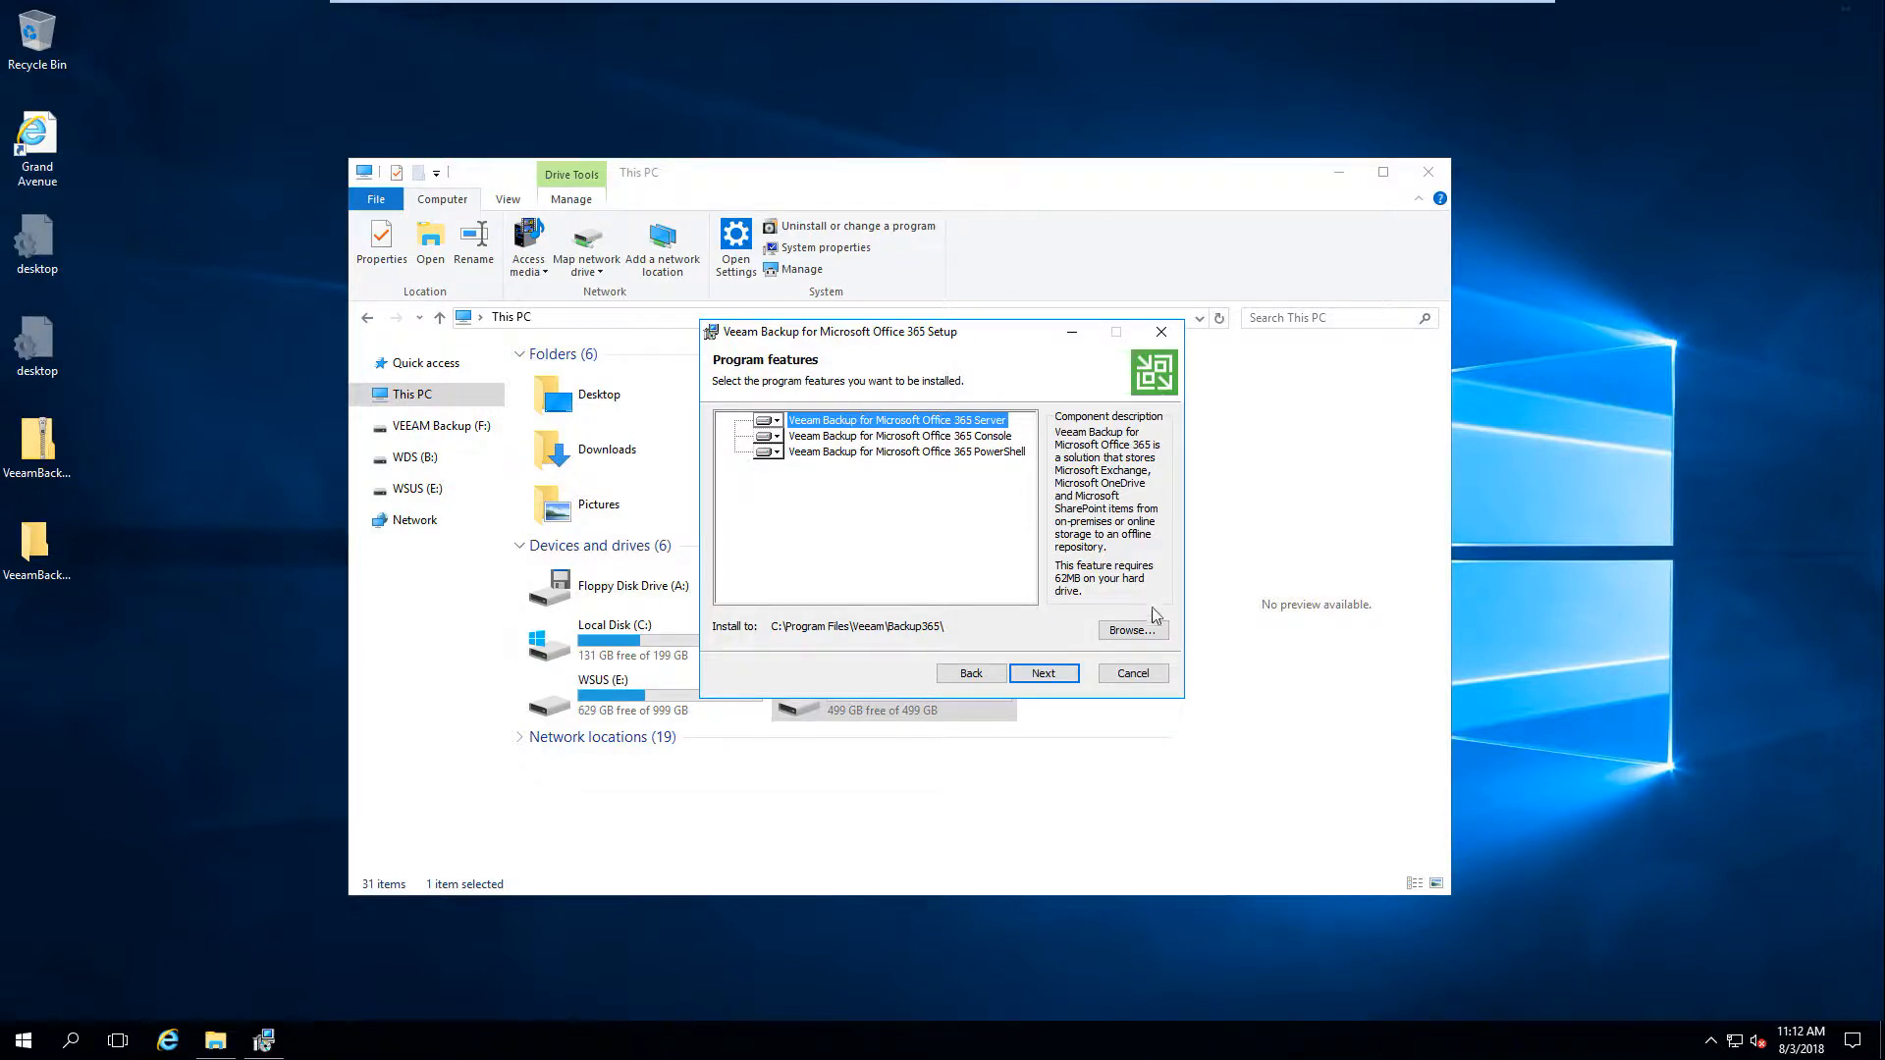
- Set the Veeam Backup for Microsoft Office 365 install location to the VEEAM Backup (F:) drive and review the program features
click(1132, 629)
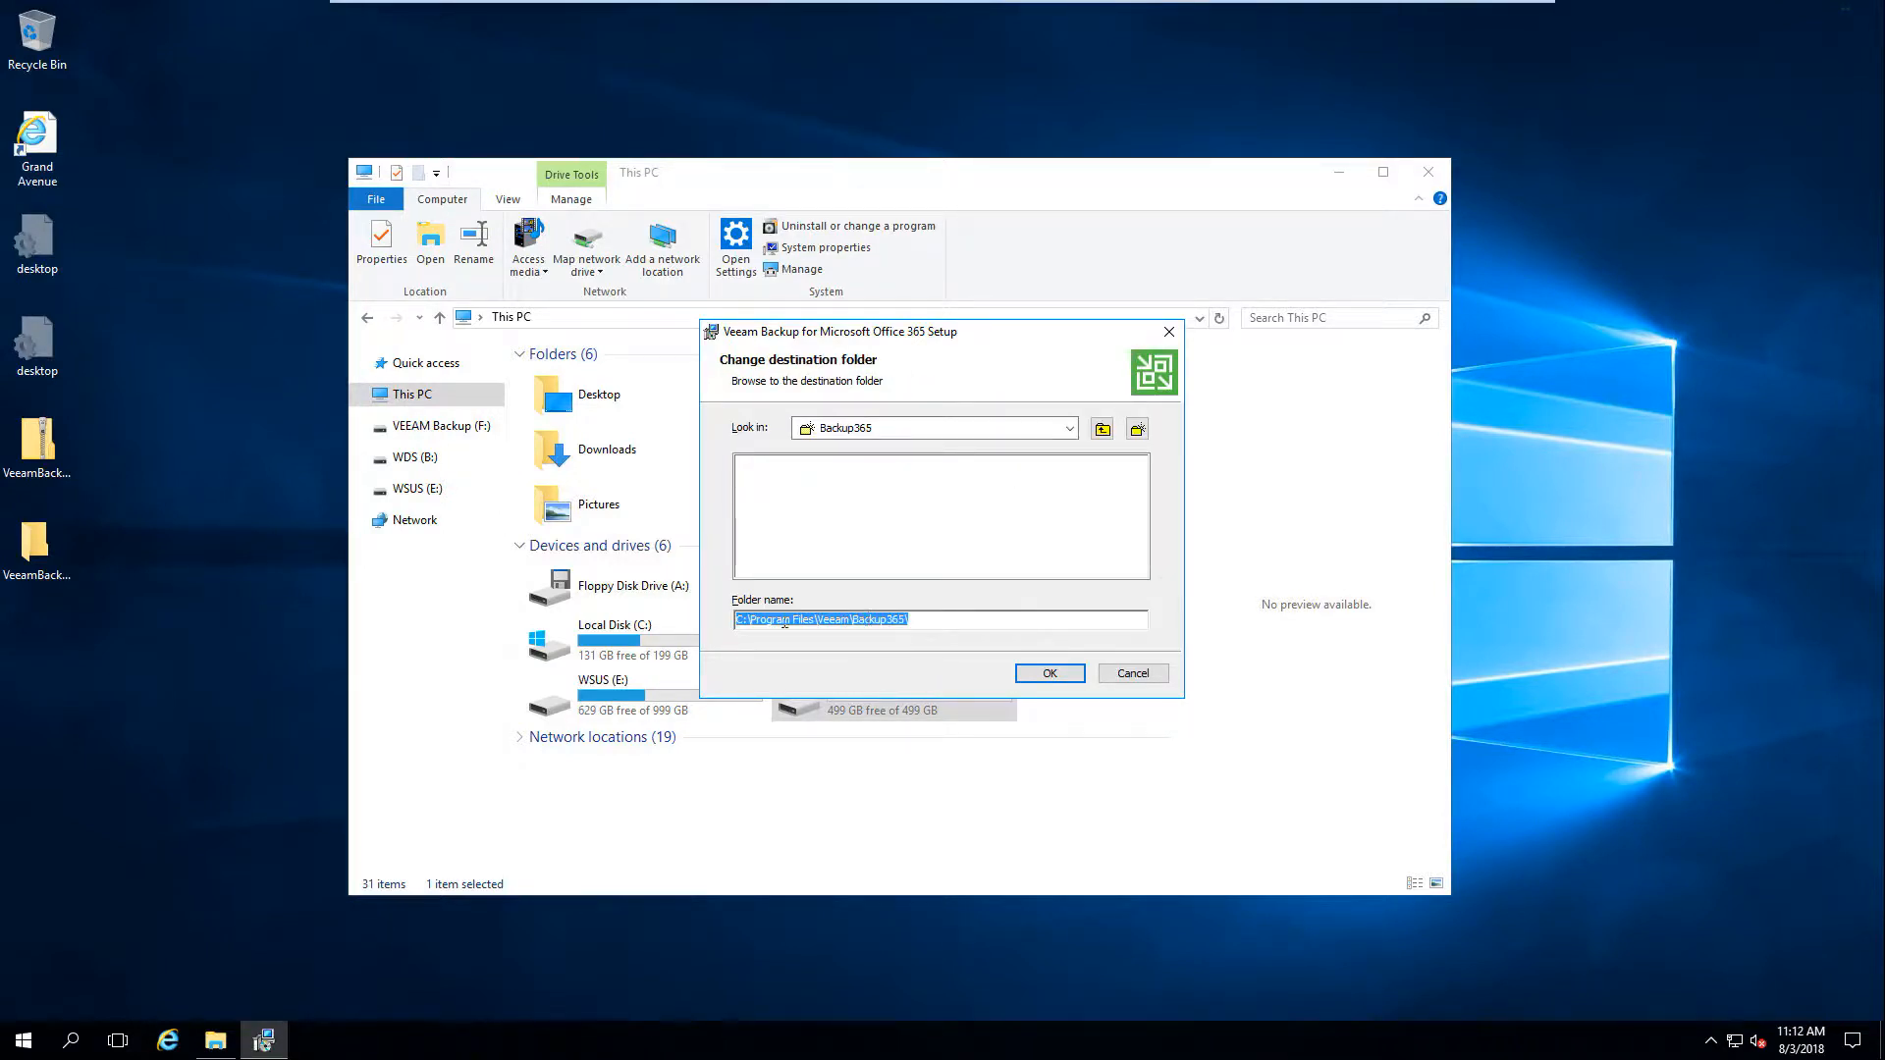
click(1070, 429)
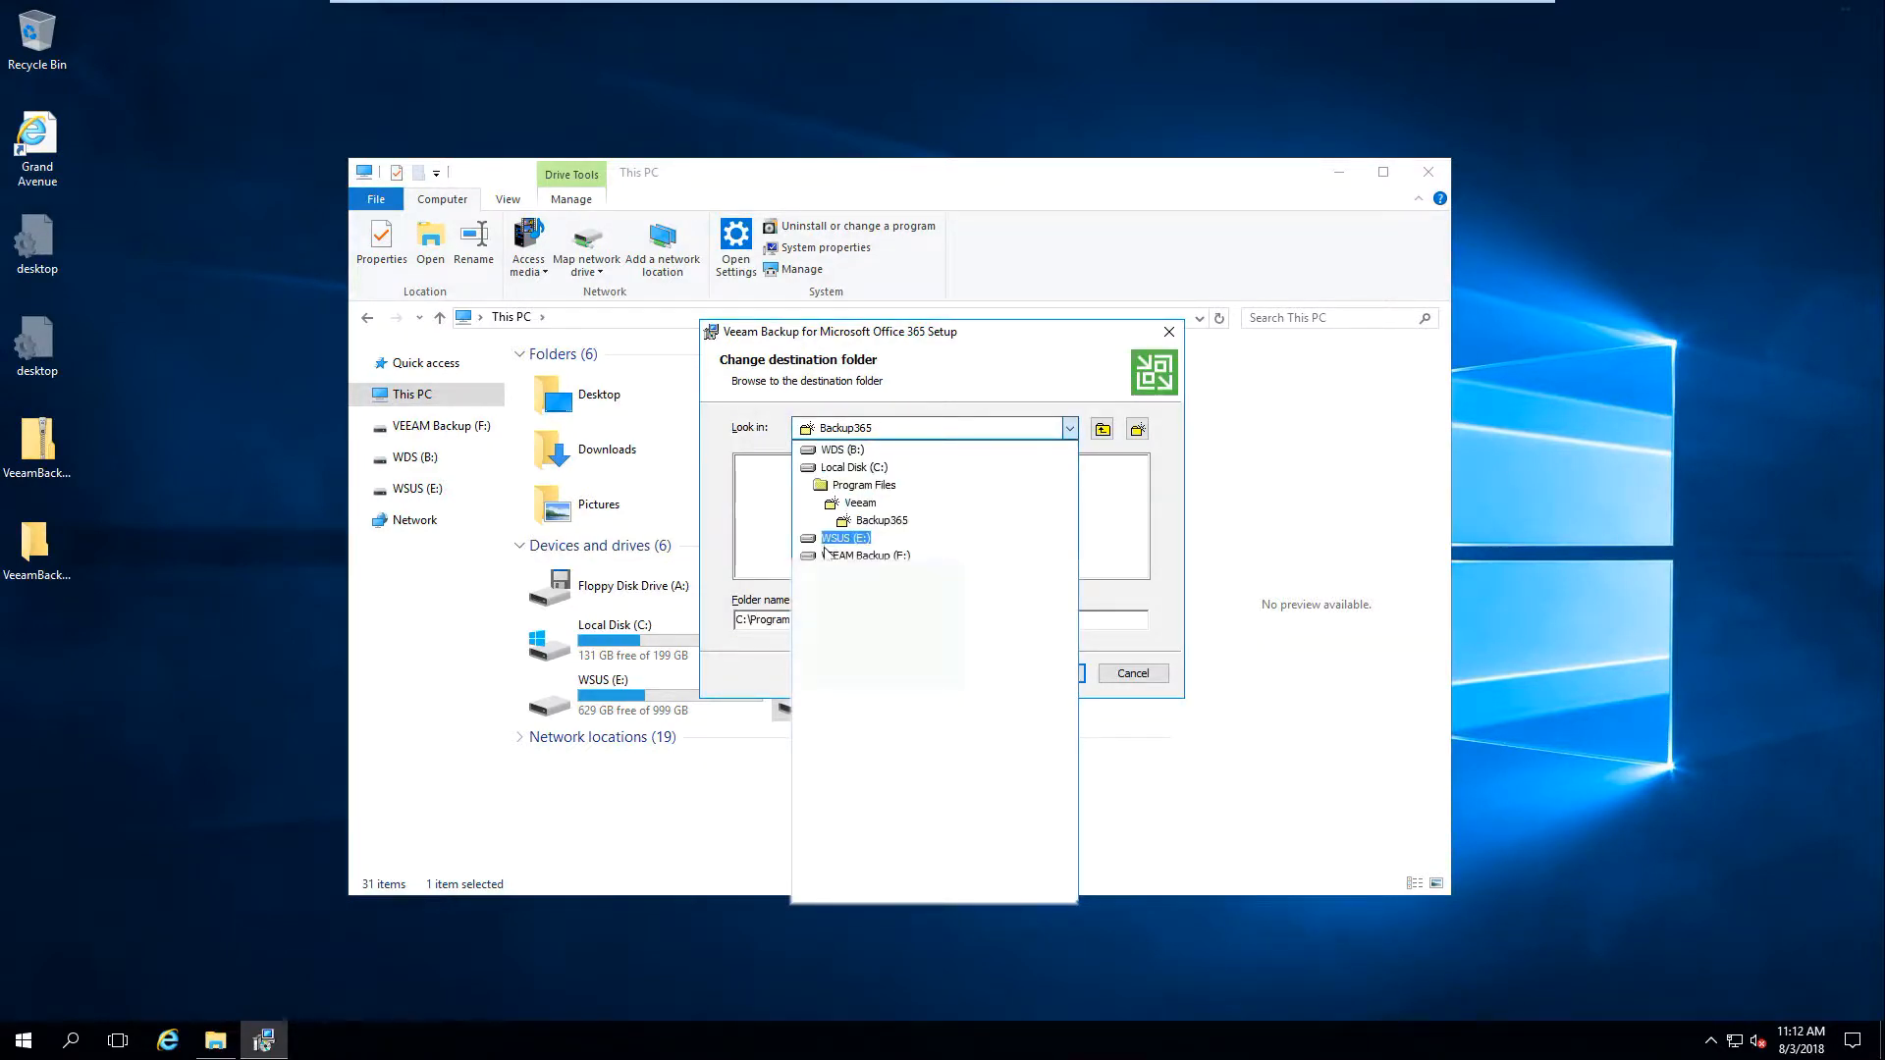
click(888, 556)
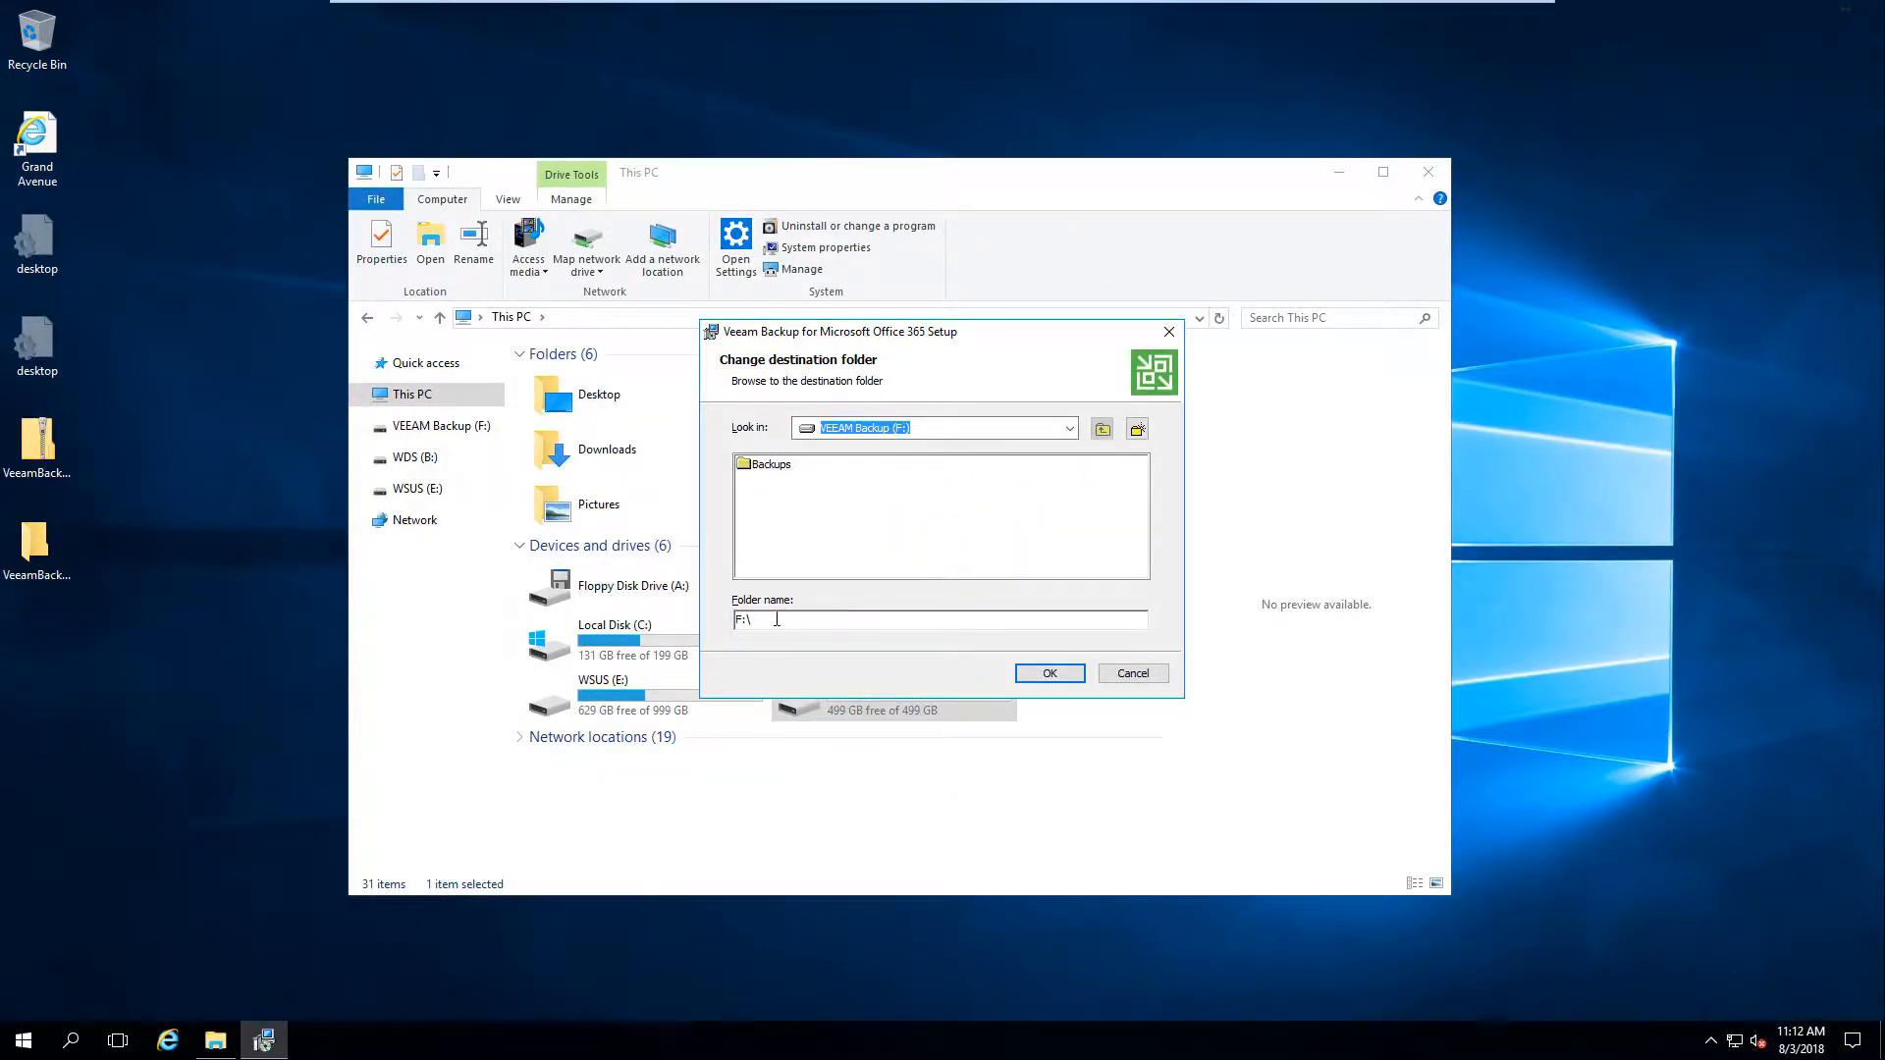
click(1046, 677)
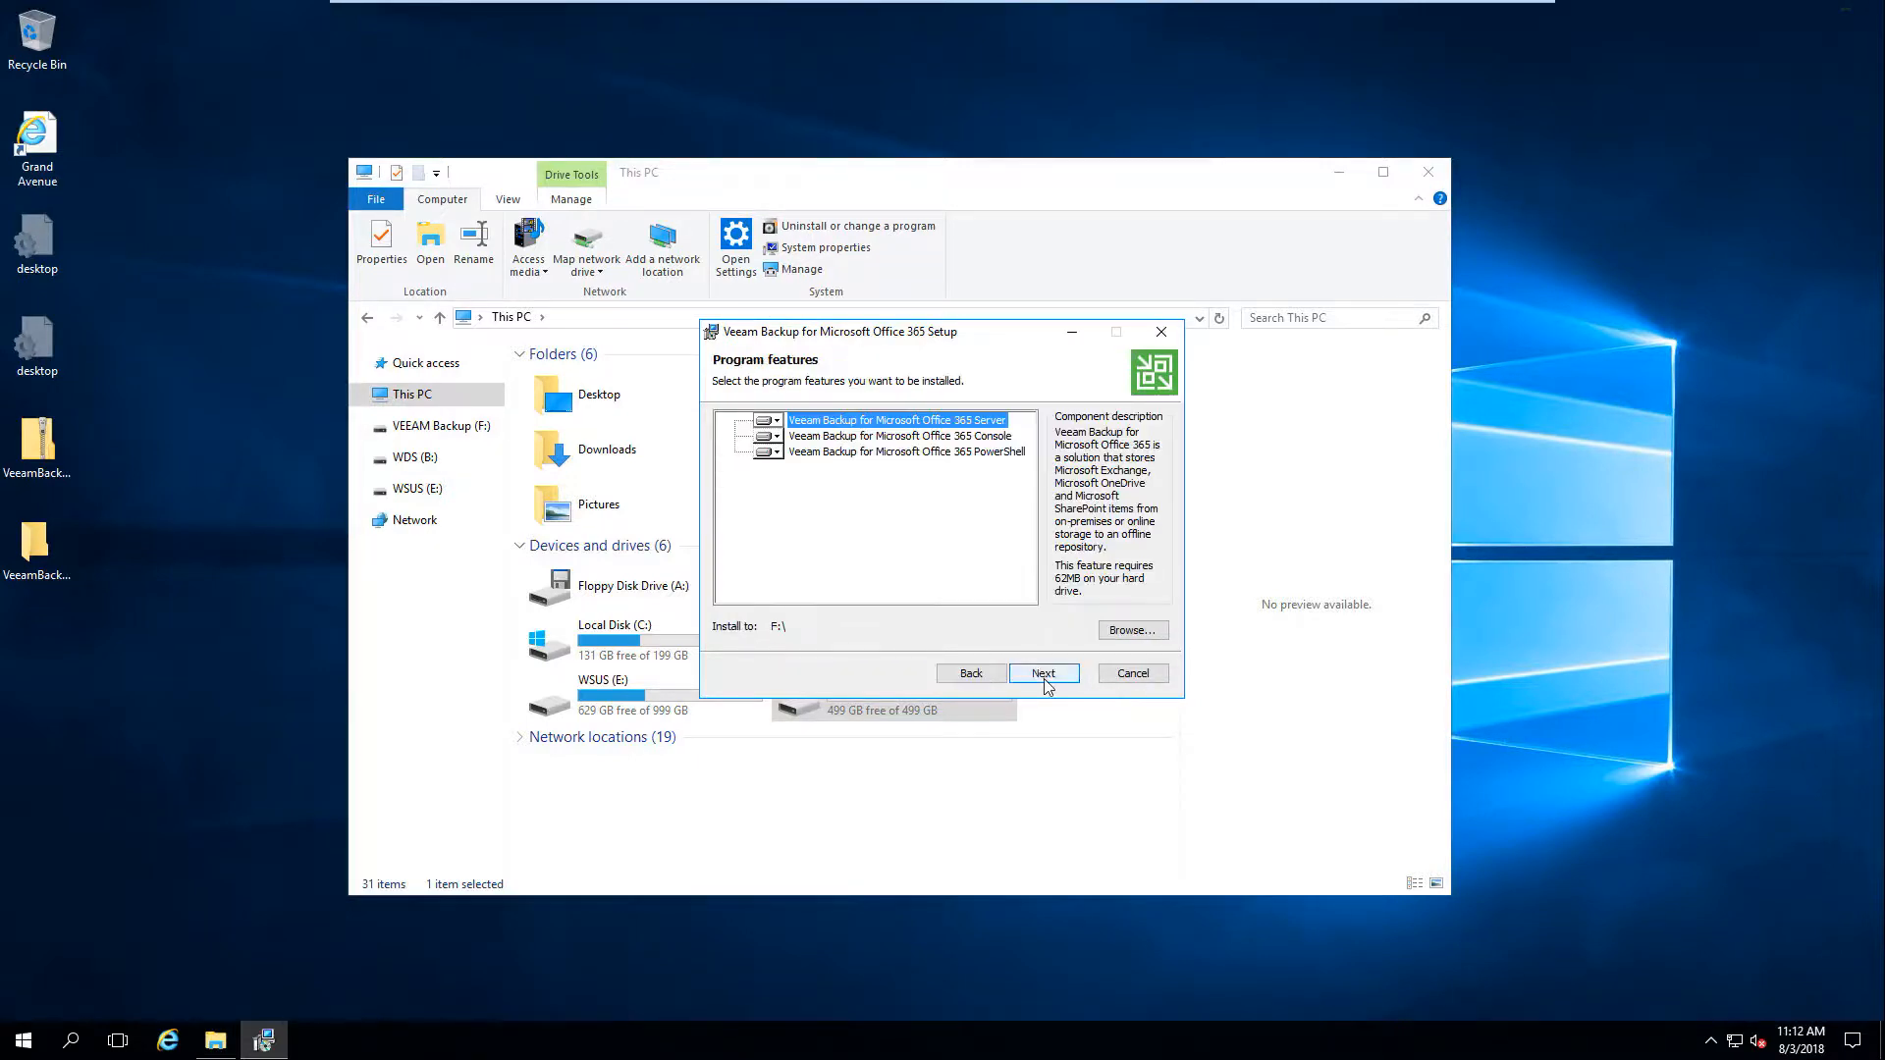
click(876, 437)
click(1120, 641)
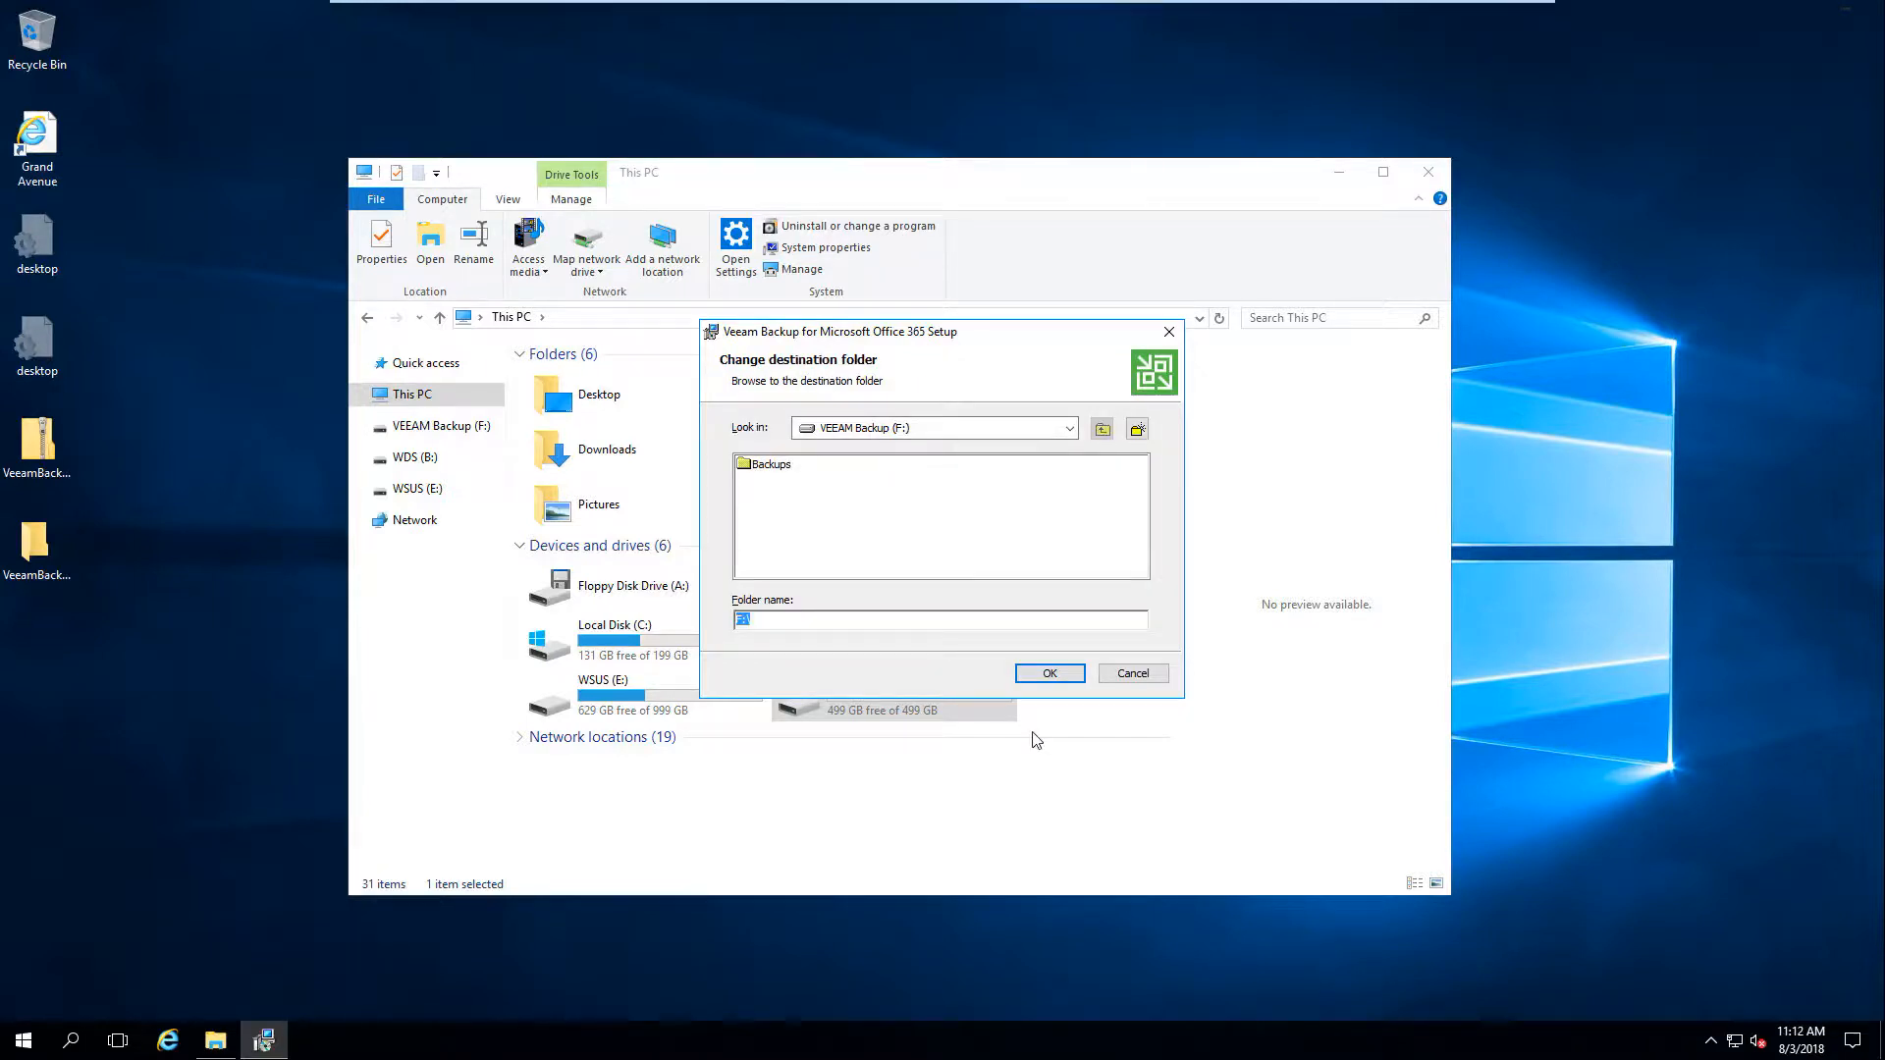
click(1063, 677)
click(903, 454)
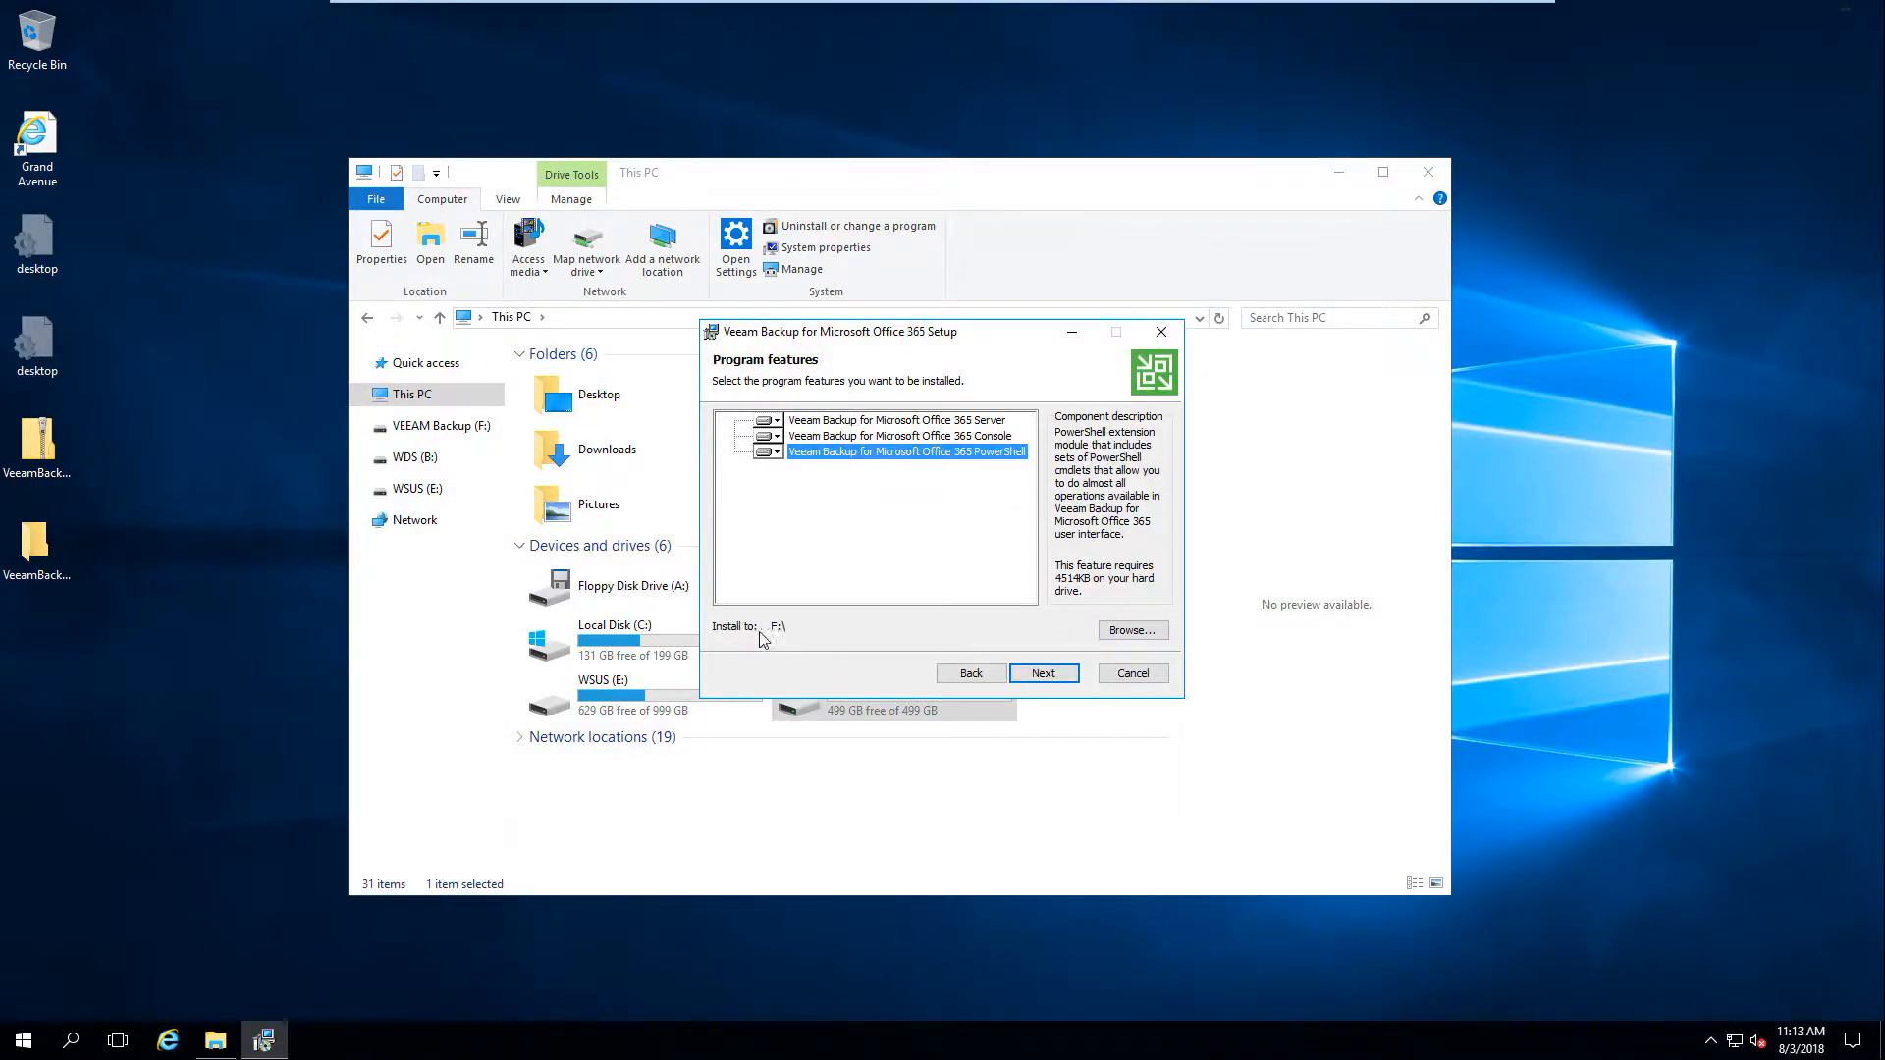
- Install Veeam Backup for Microsoft Office 365 with all listed features and finish the setup wizard
click(1021, 675)
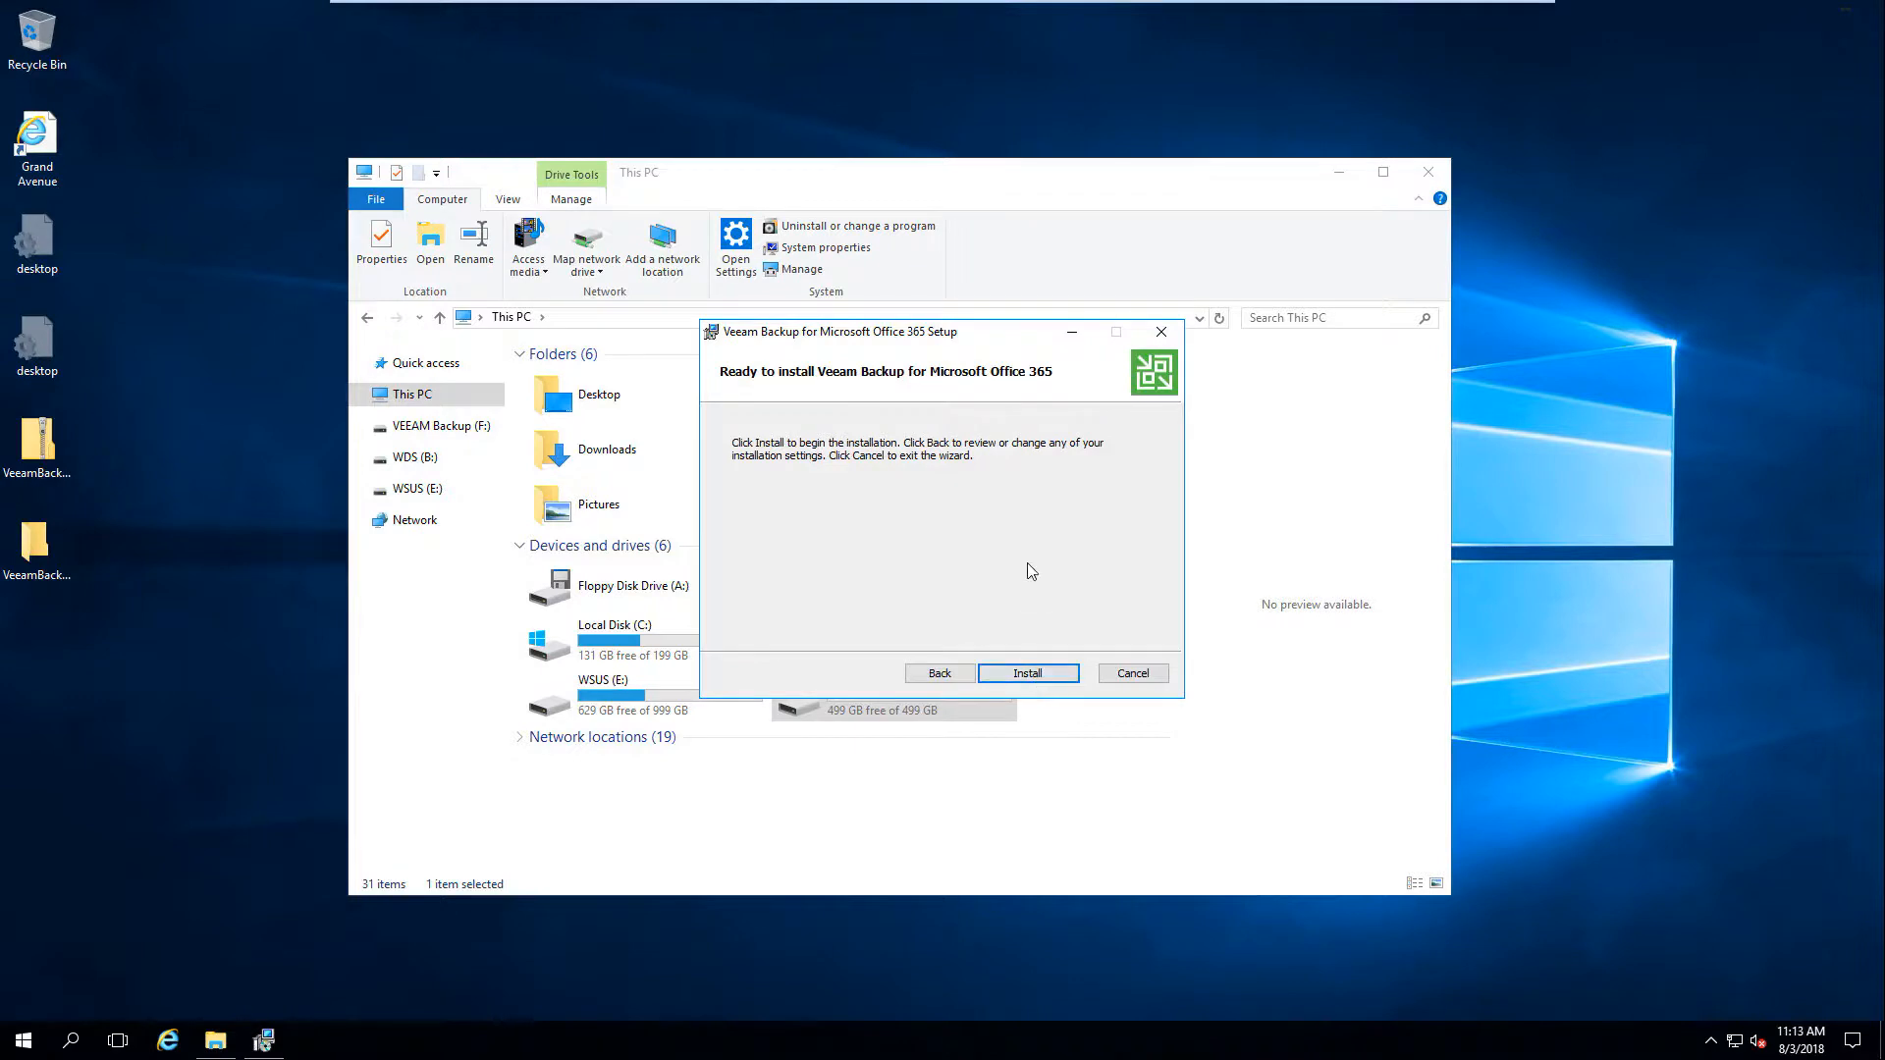
click(1021, 676)
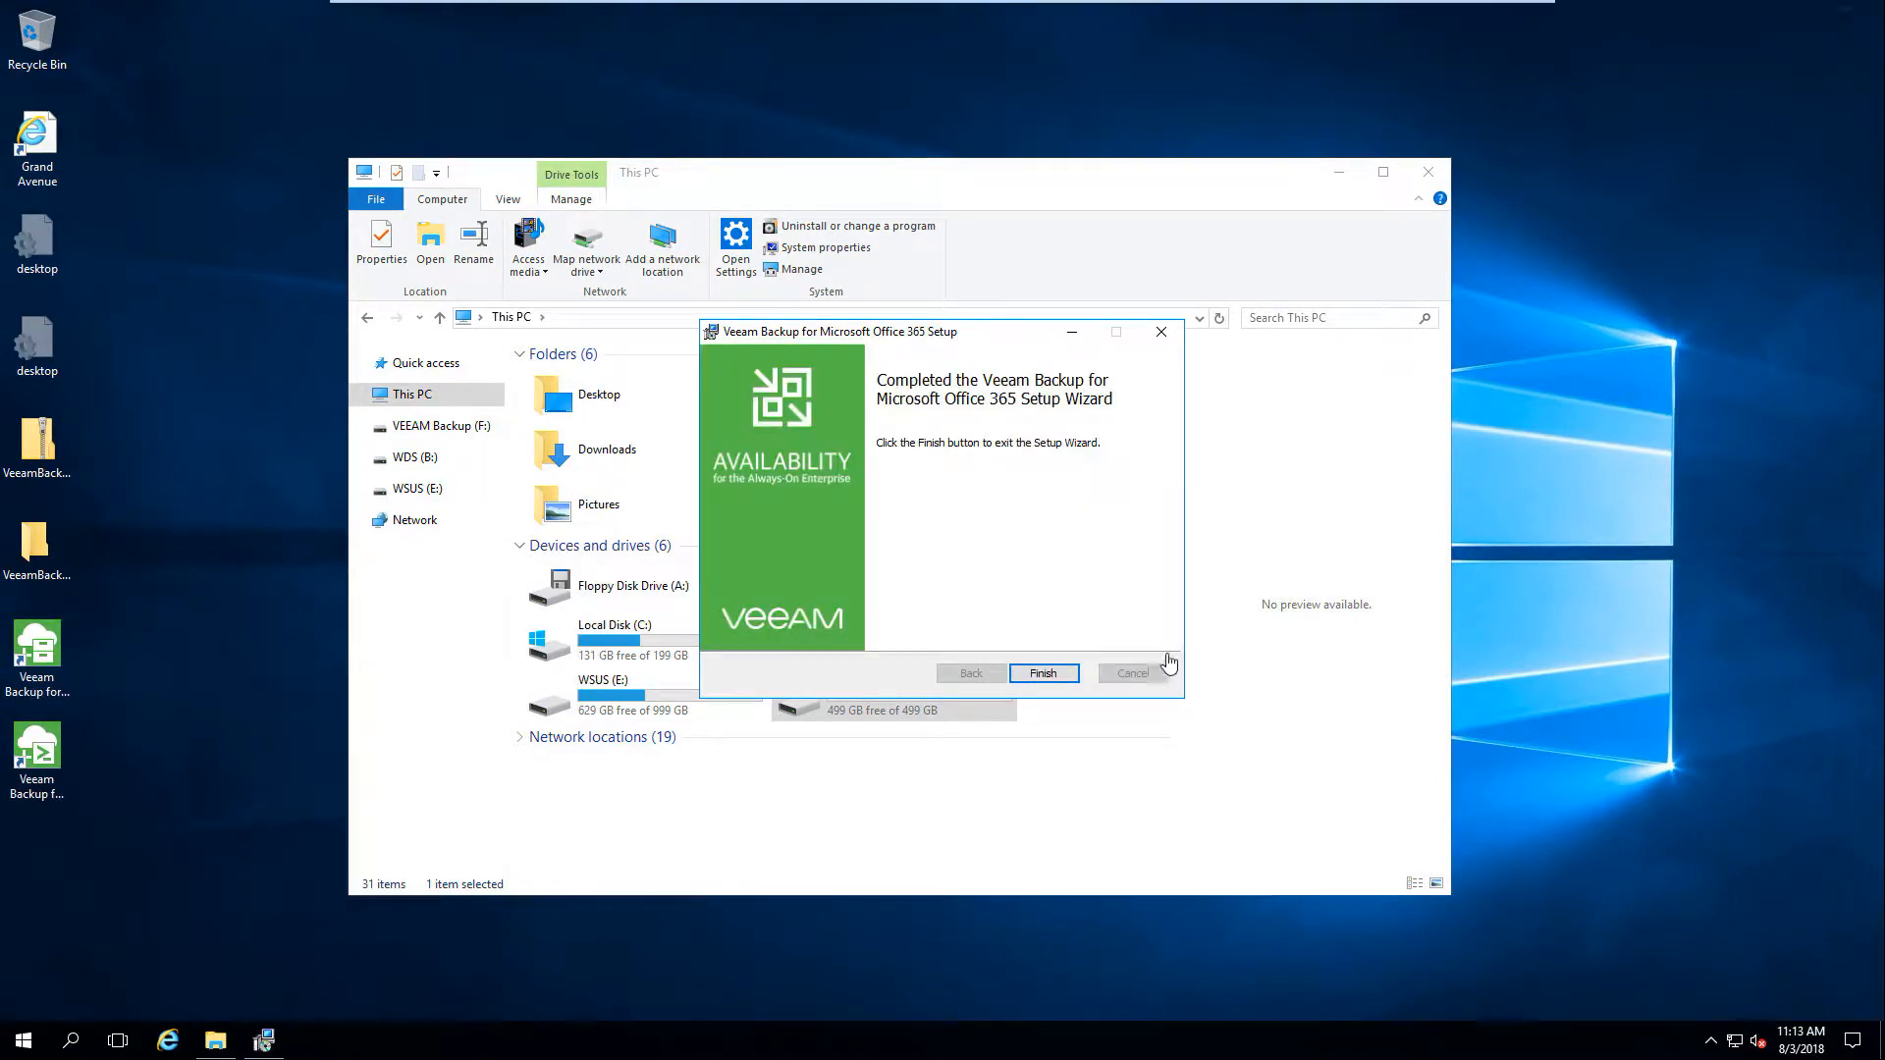
click(1047, 674)
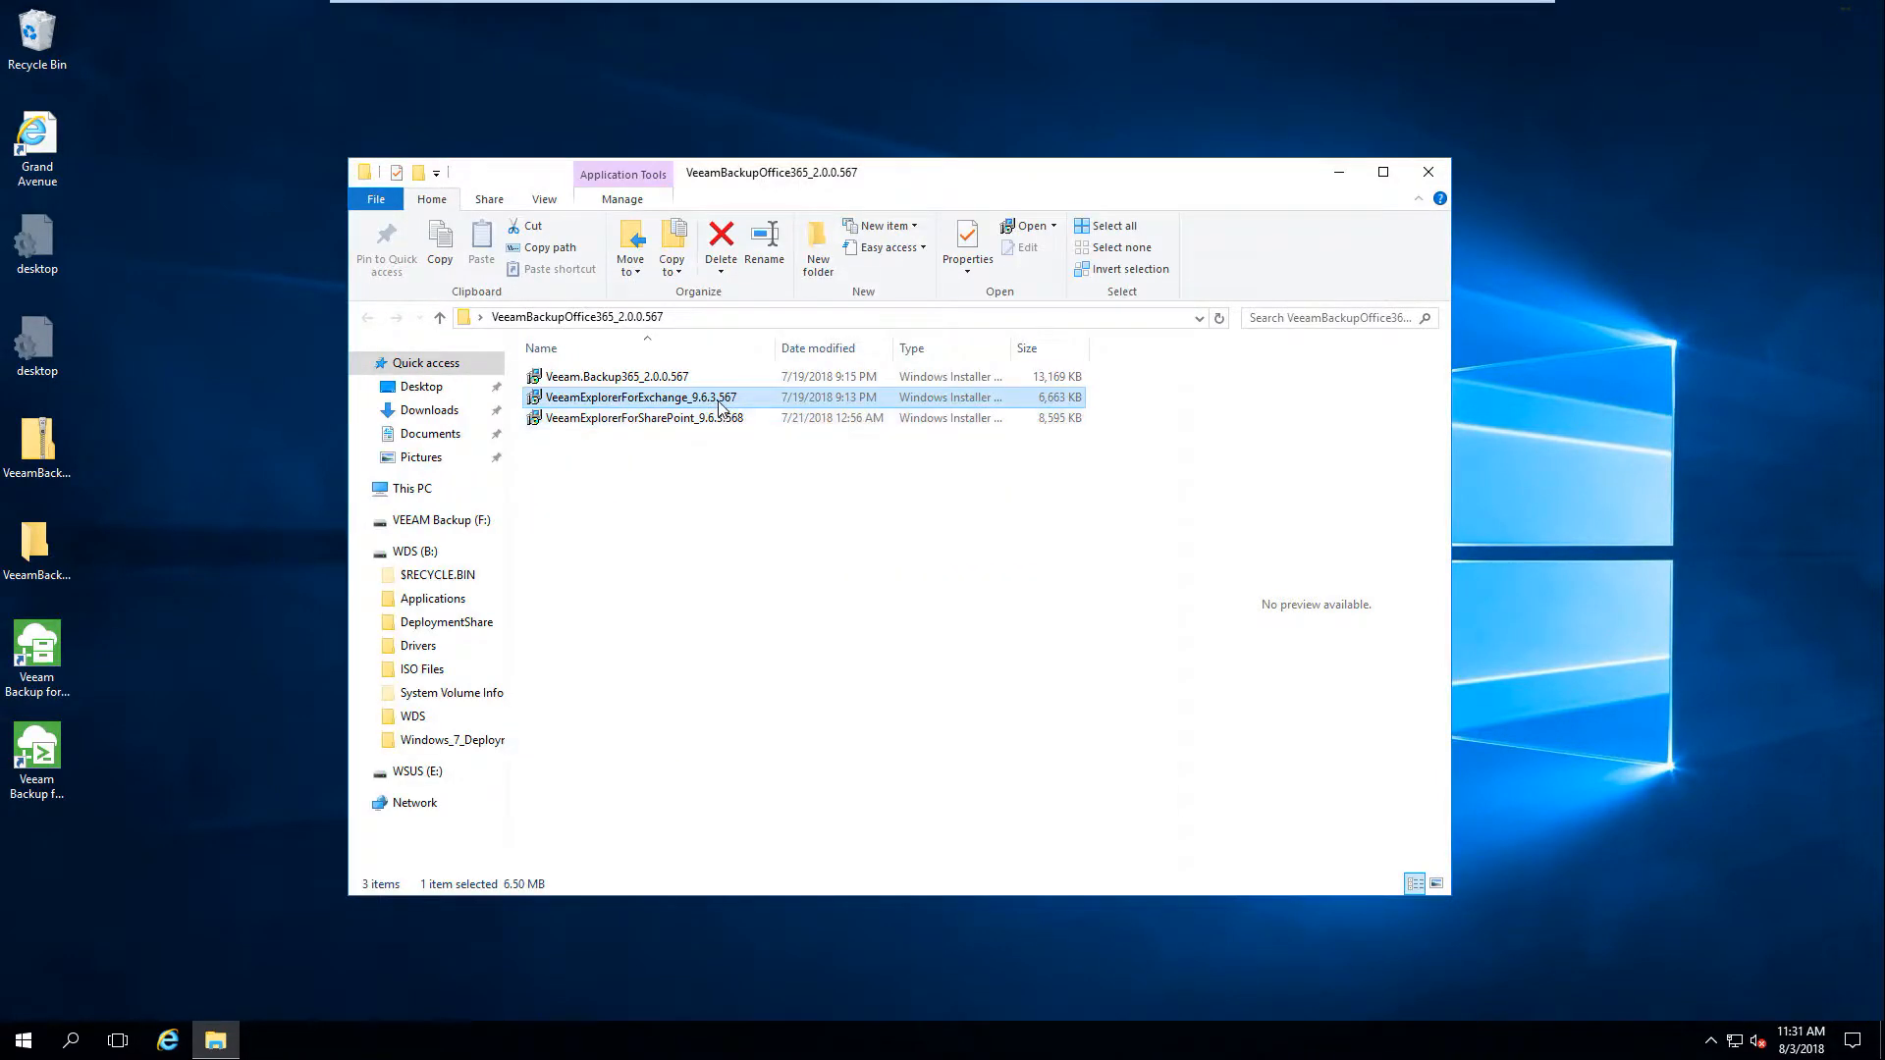
- Start the VeeamExplorerForExchange_9.6.3.567 installer from the package folder and accept its license agreement
click(674, 379)
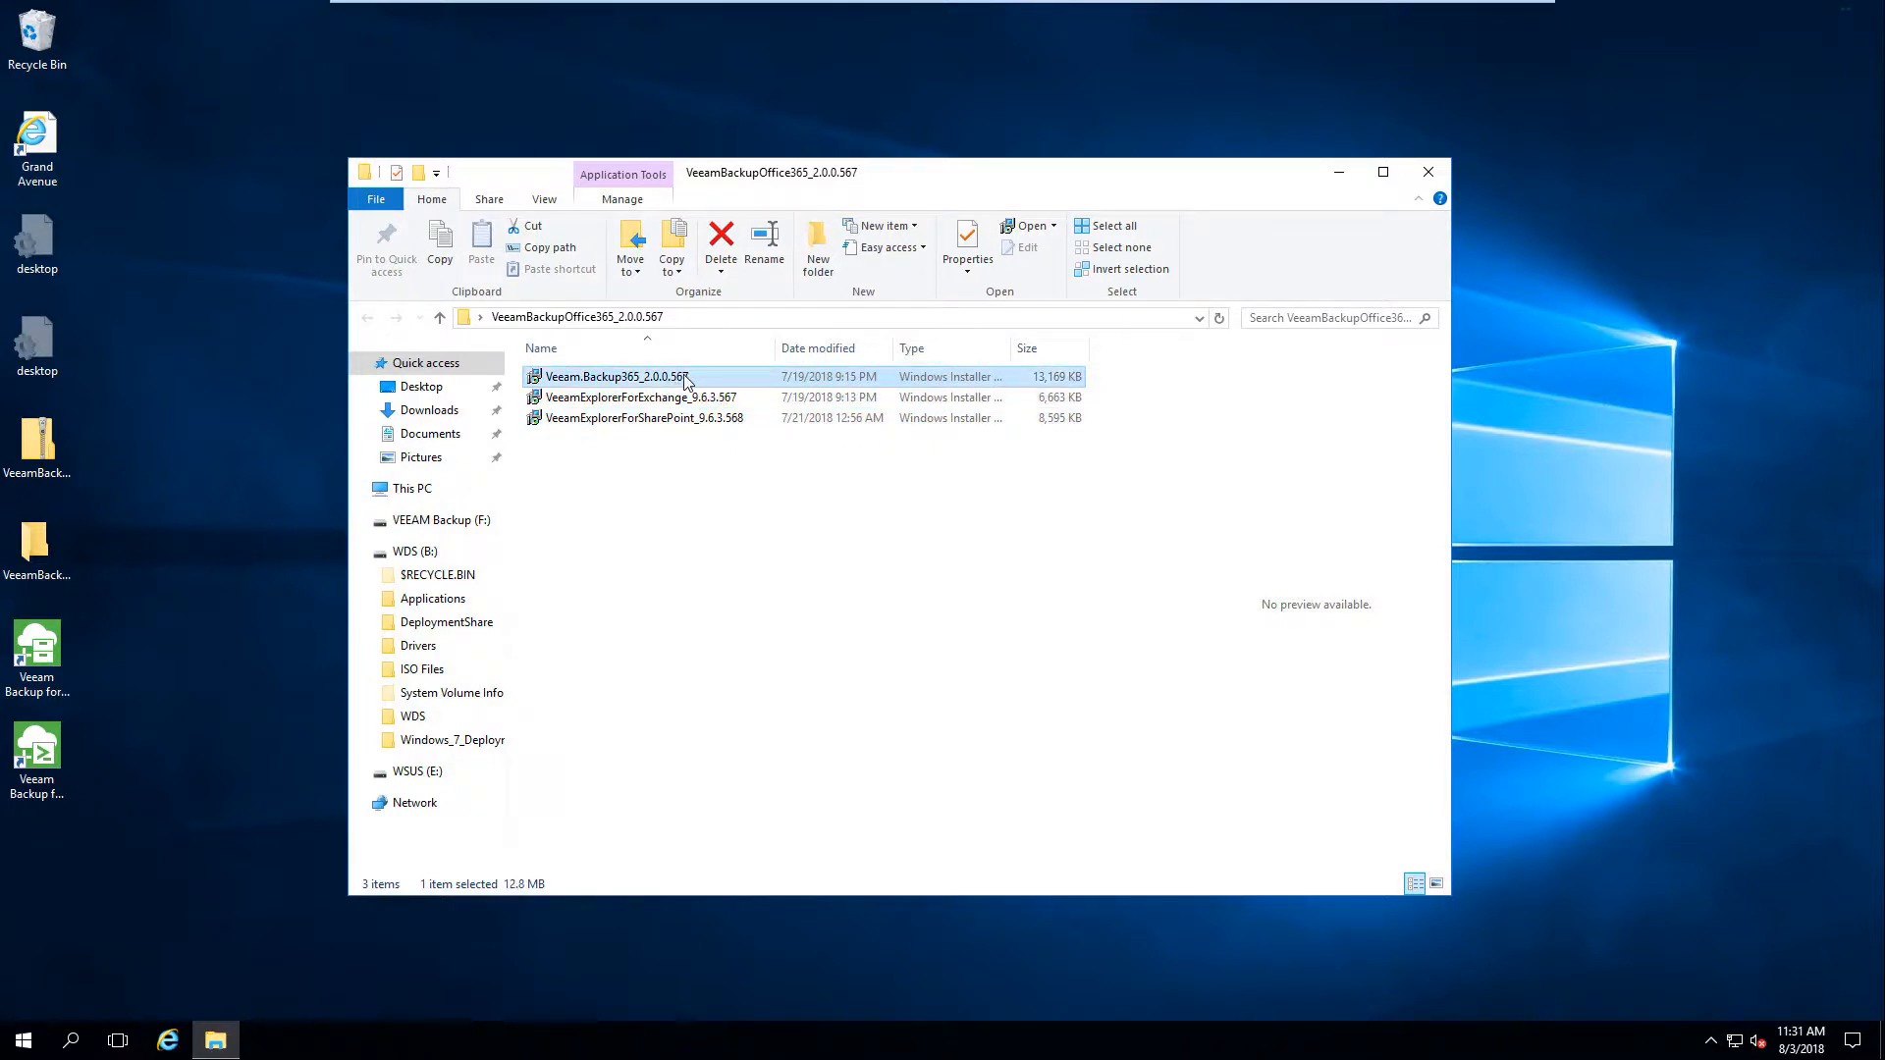
click(667, 398)
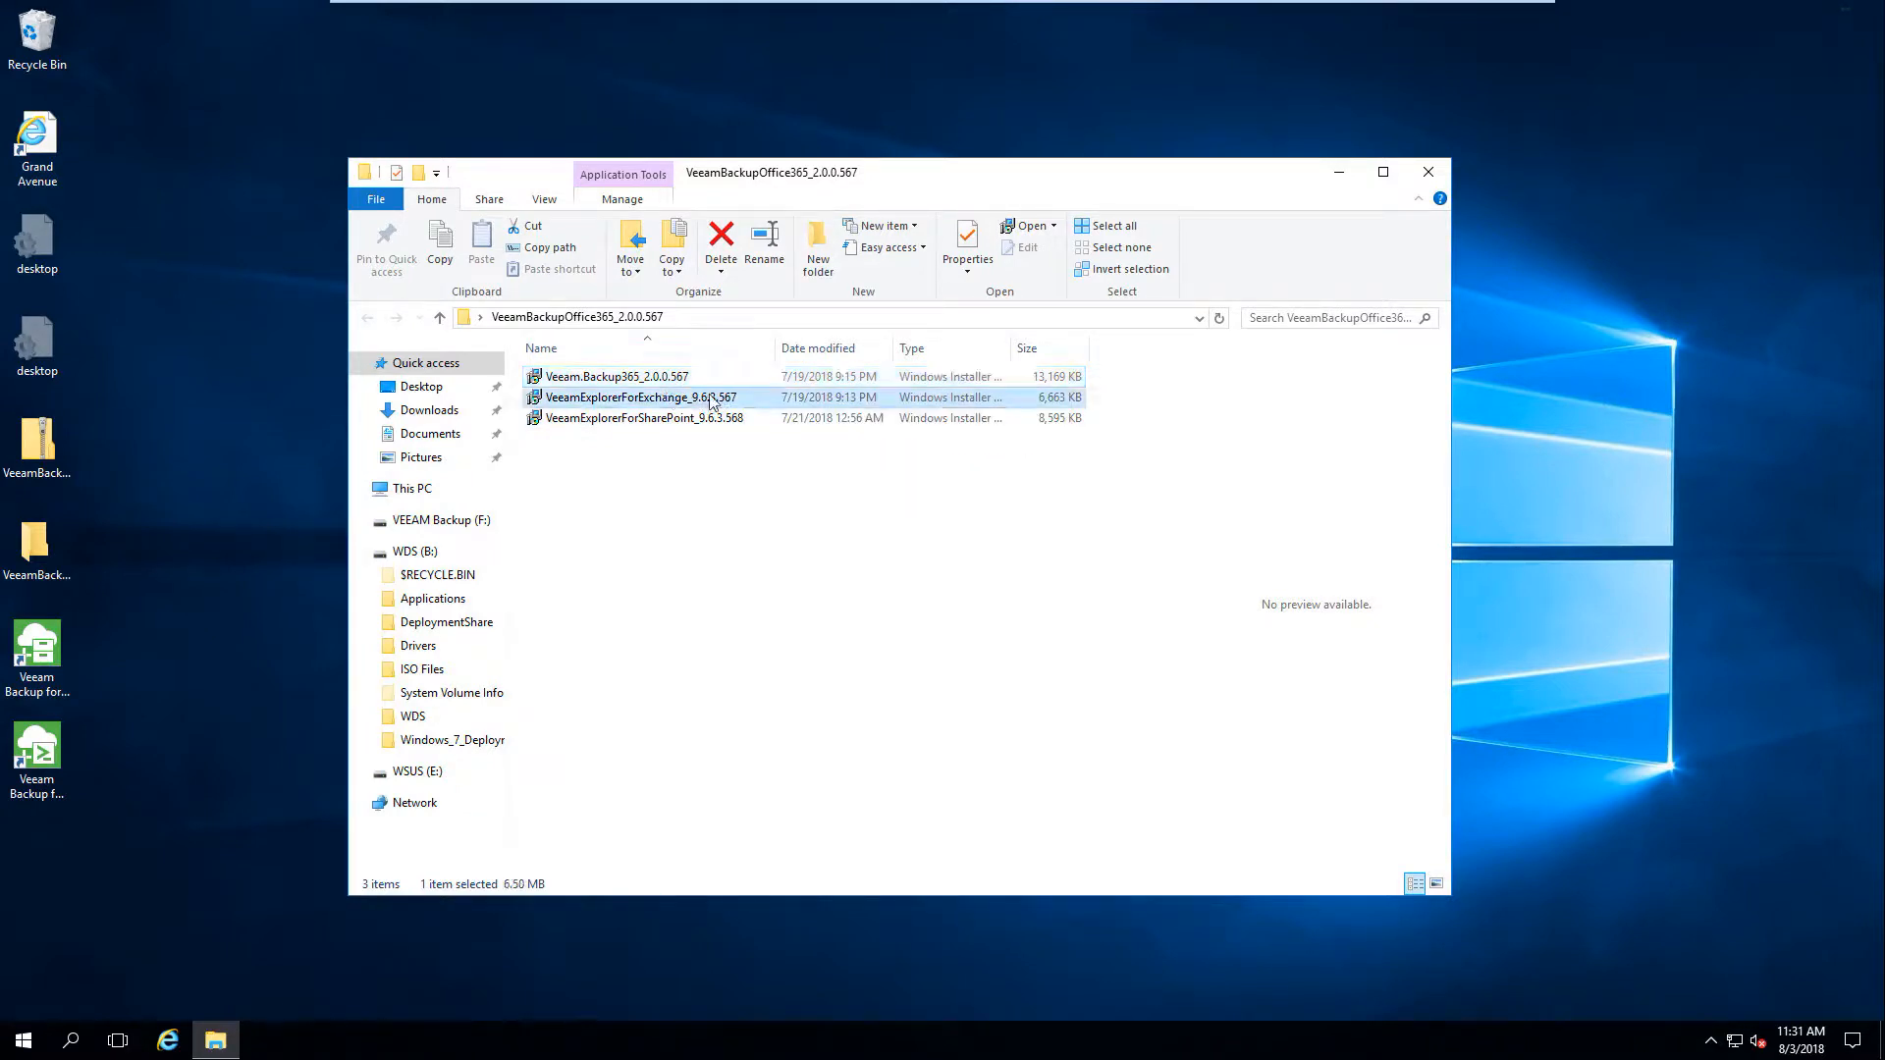
click(643, 445)
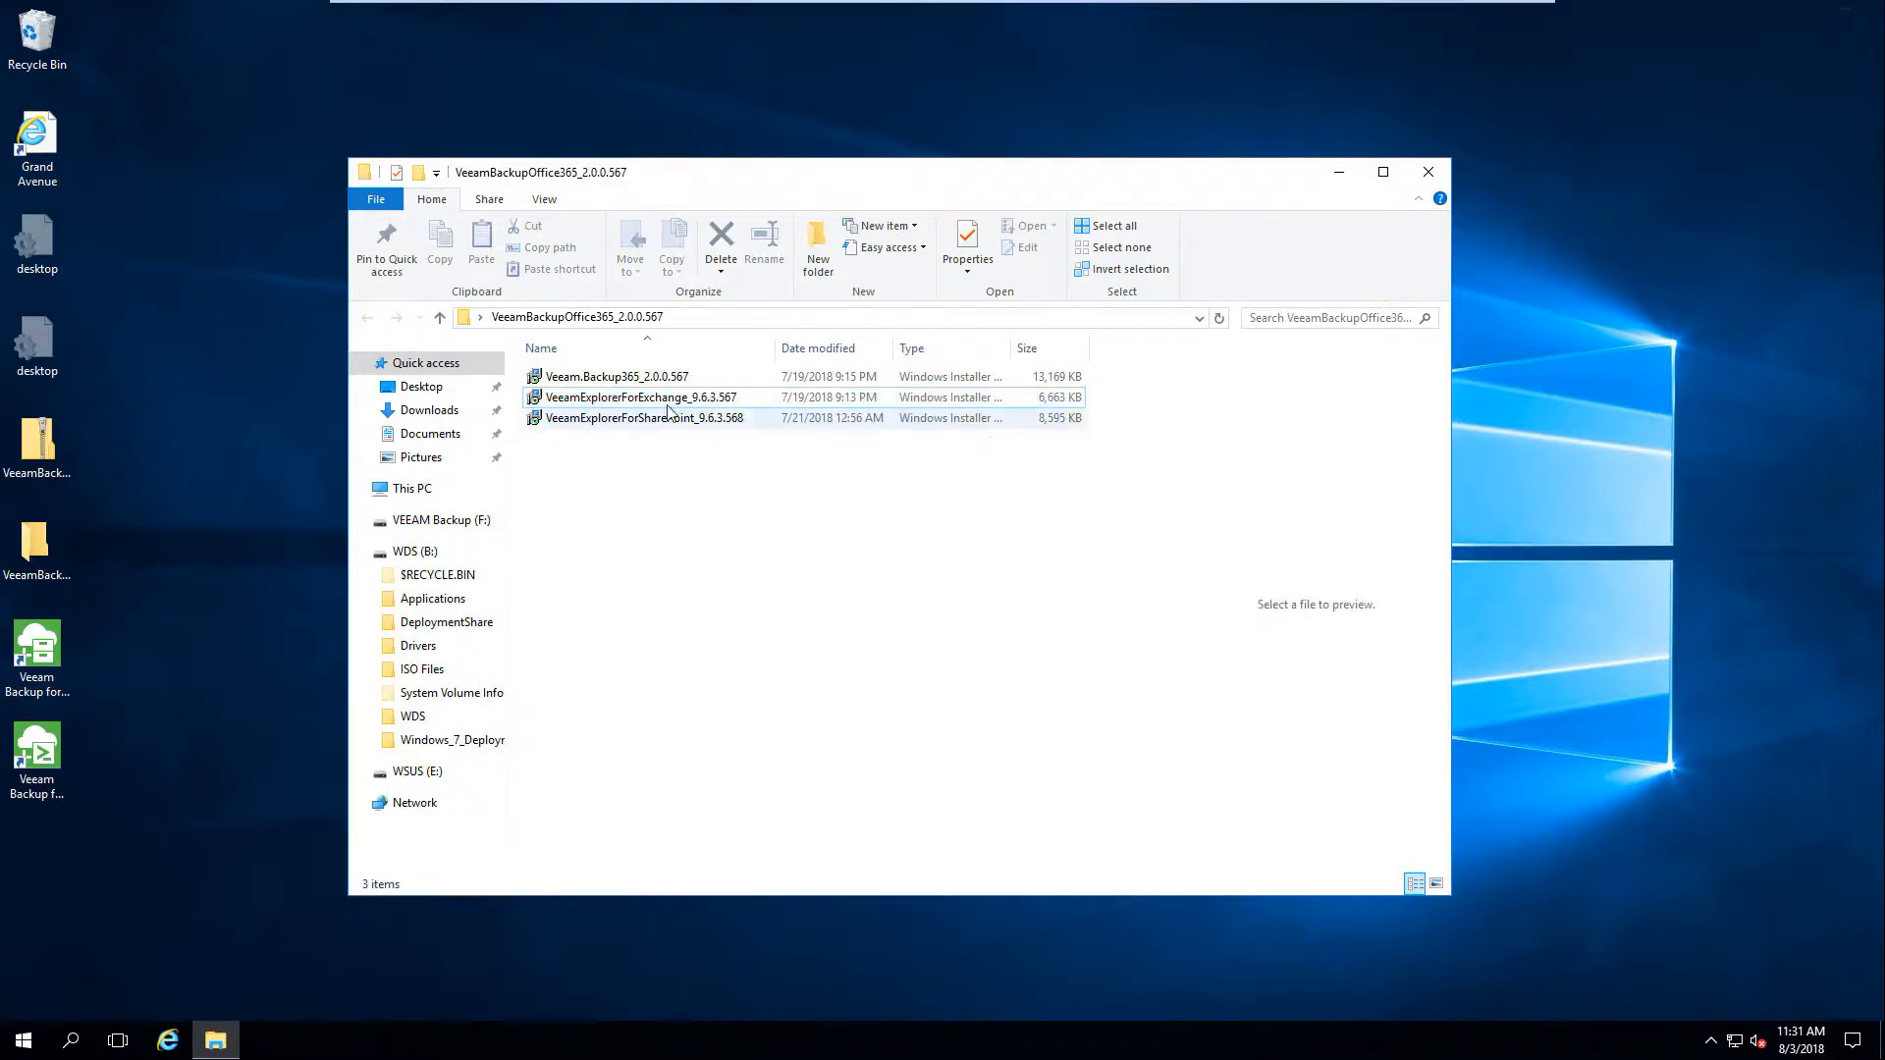
double_click(743, 401)
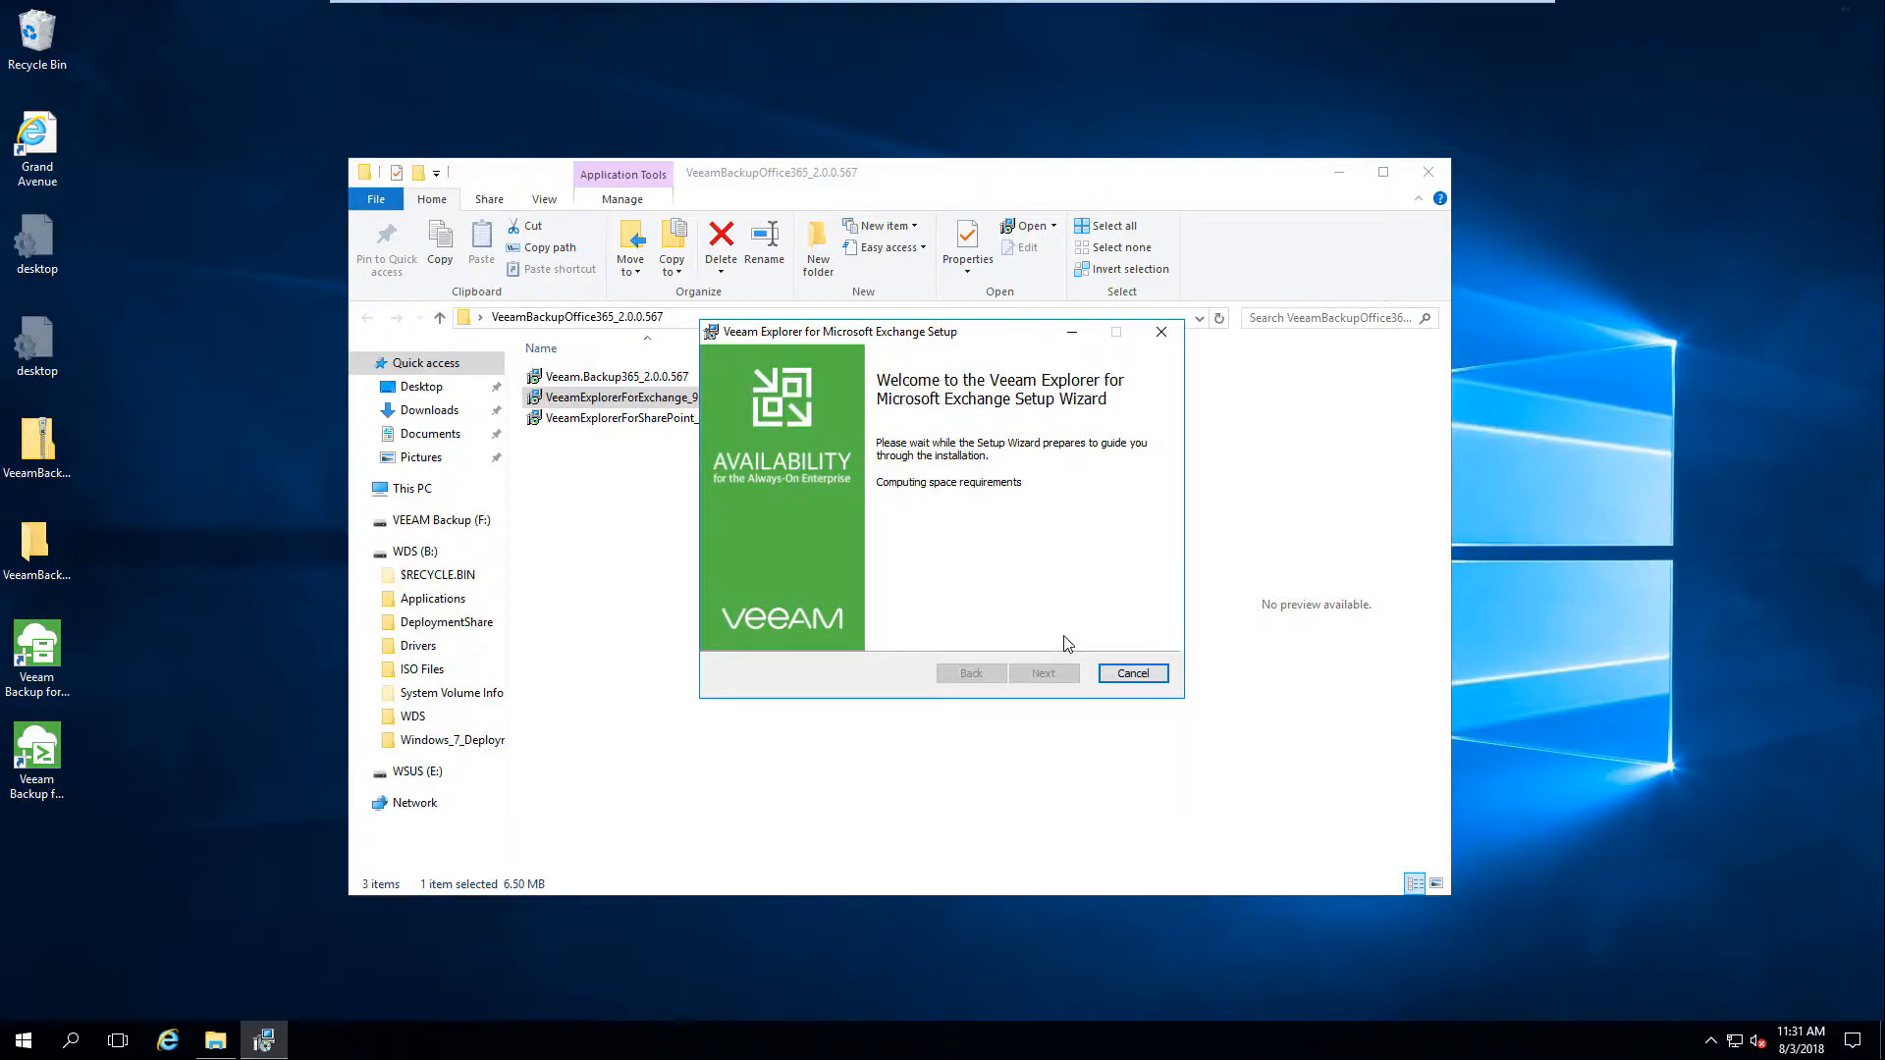
click(1053, 667)
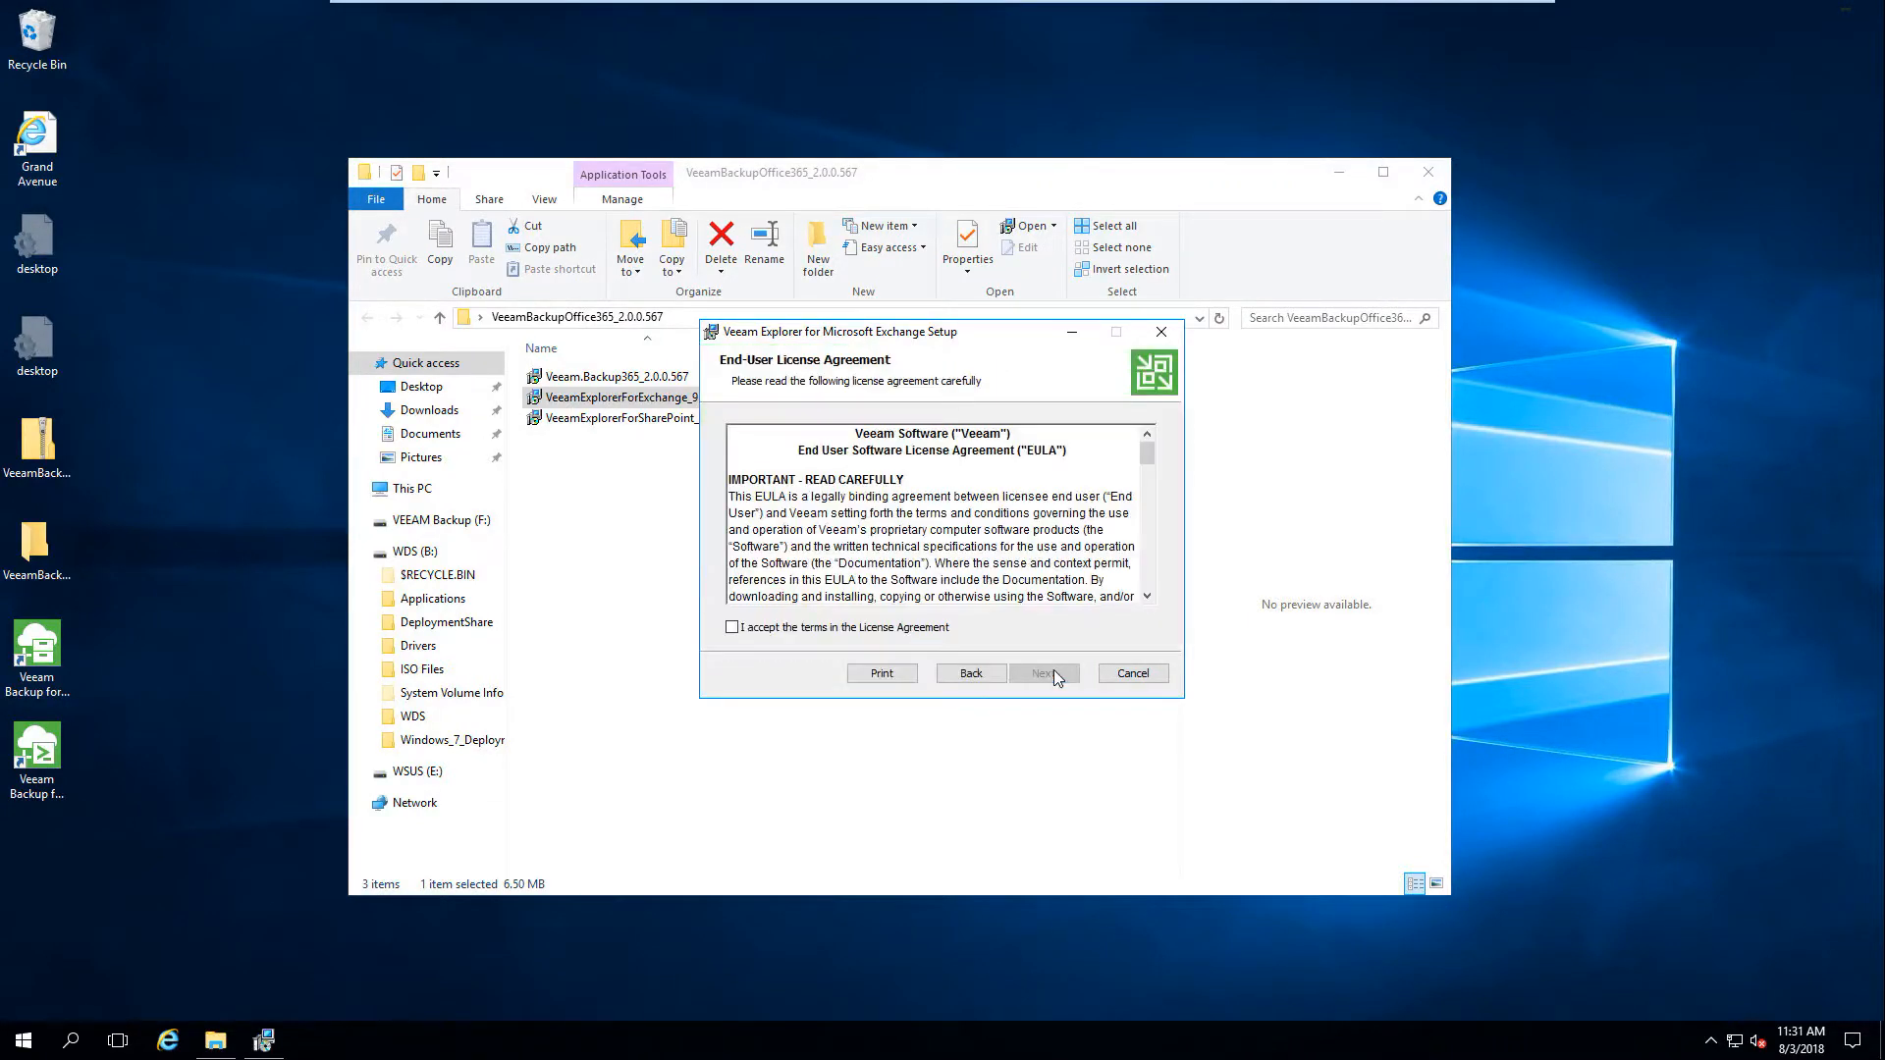
click(940, 632)
click(1033, 673)
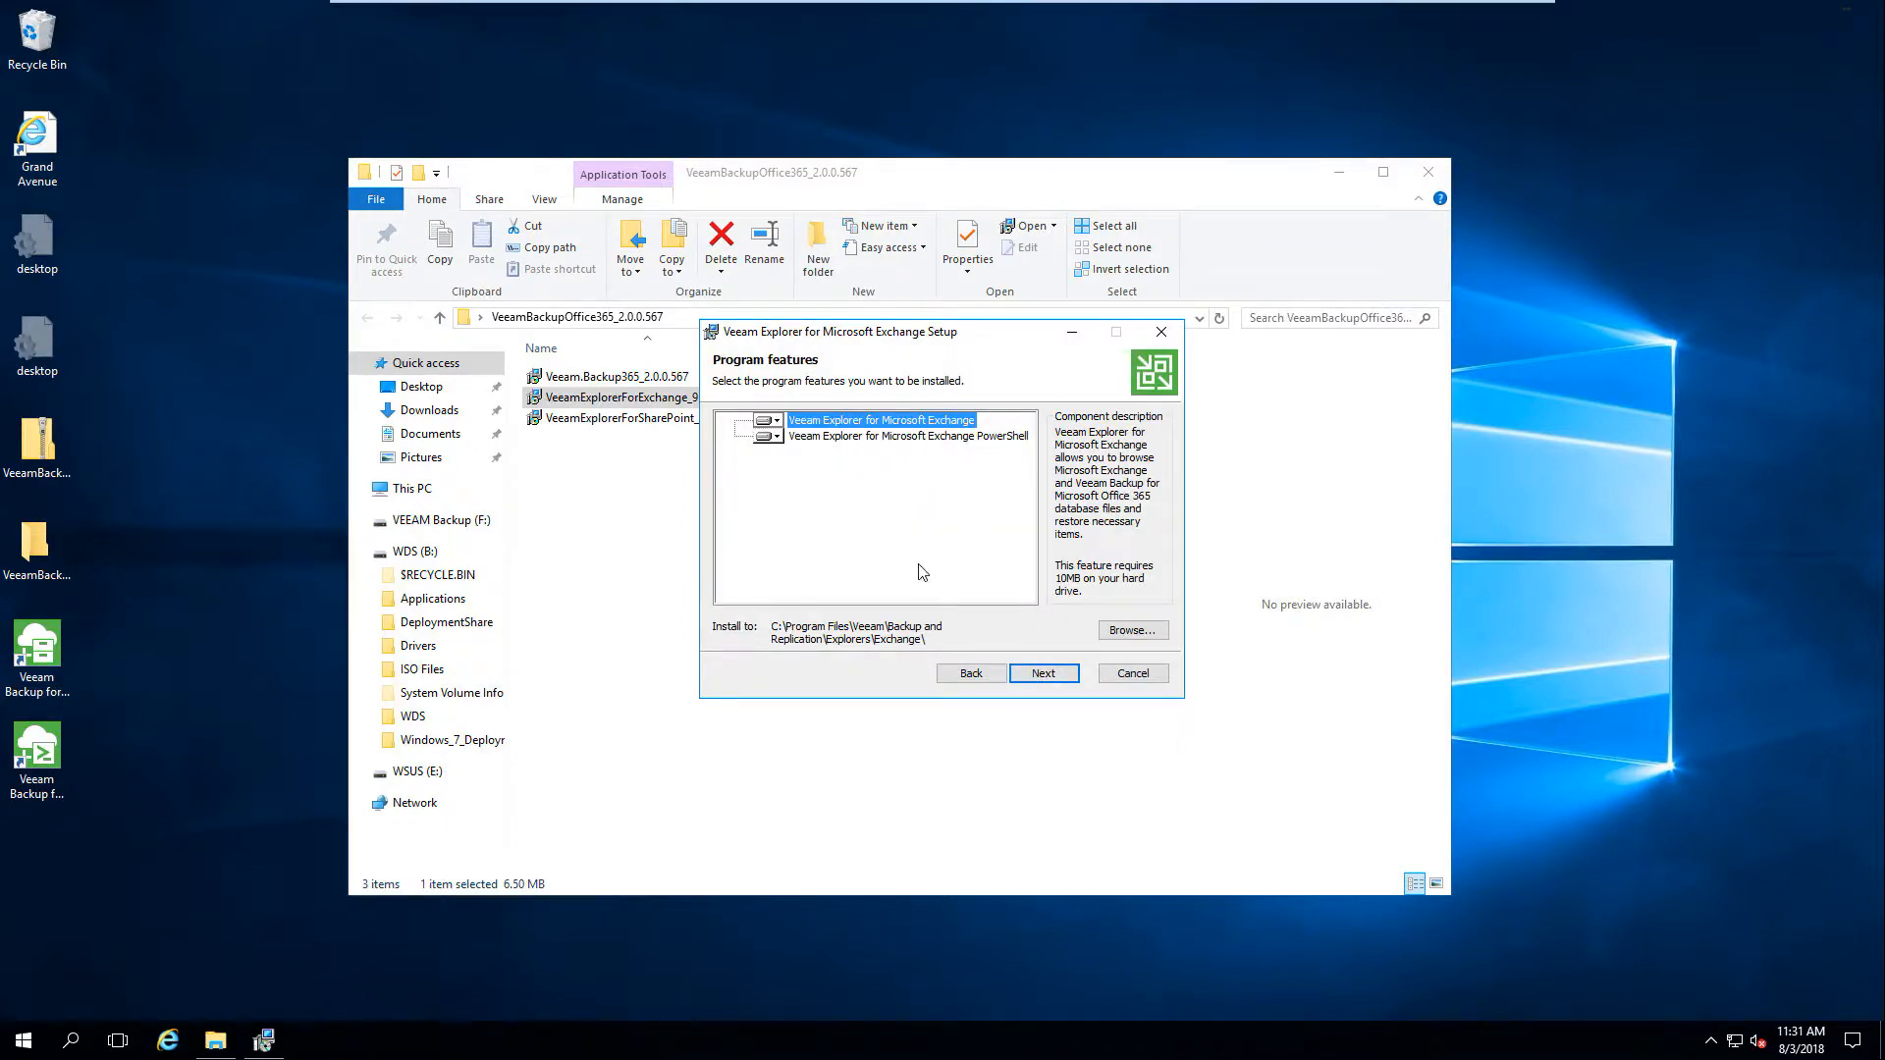
- Set the install location of Veeam Explorer for Microsoft Exchange to the VEEAM Backup (F:) drive
click(1159, 639)
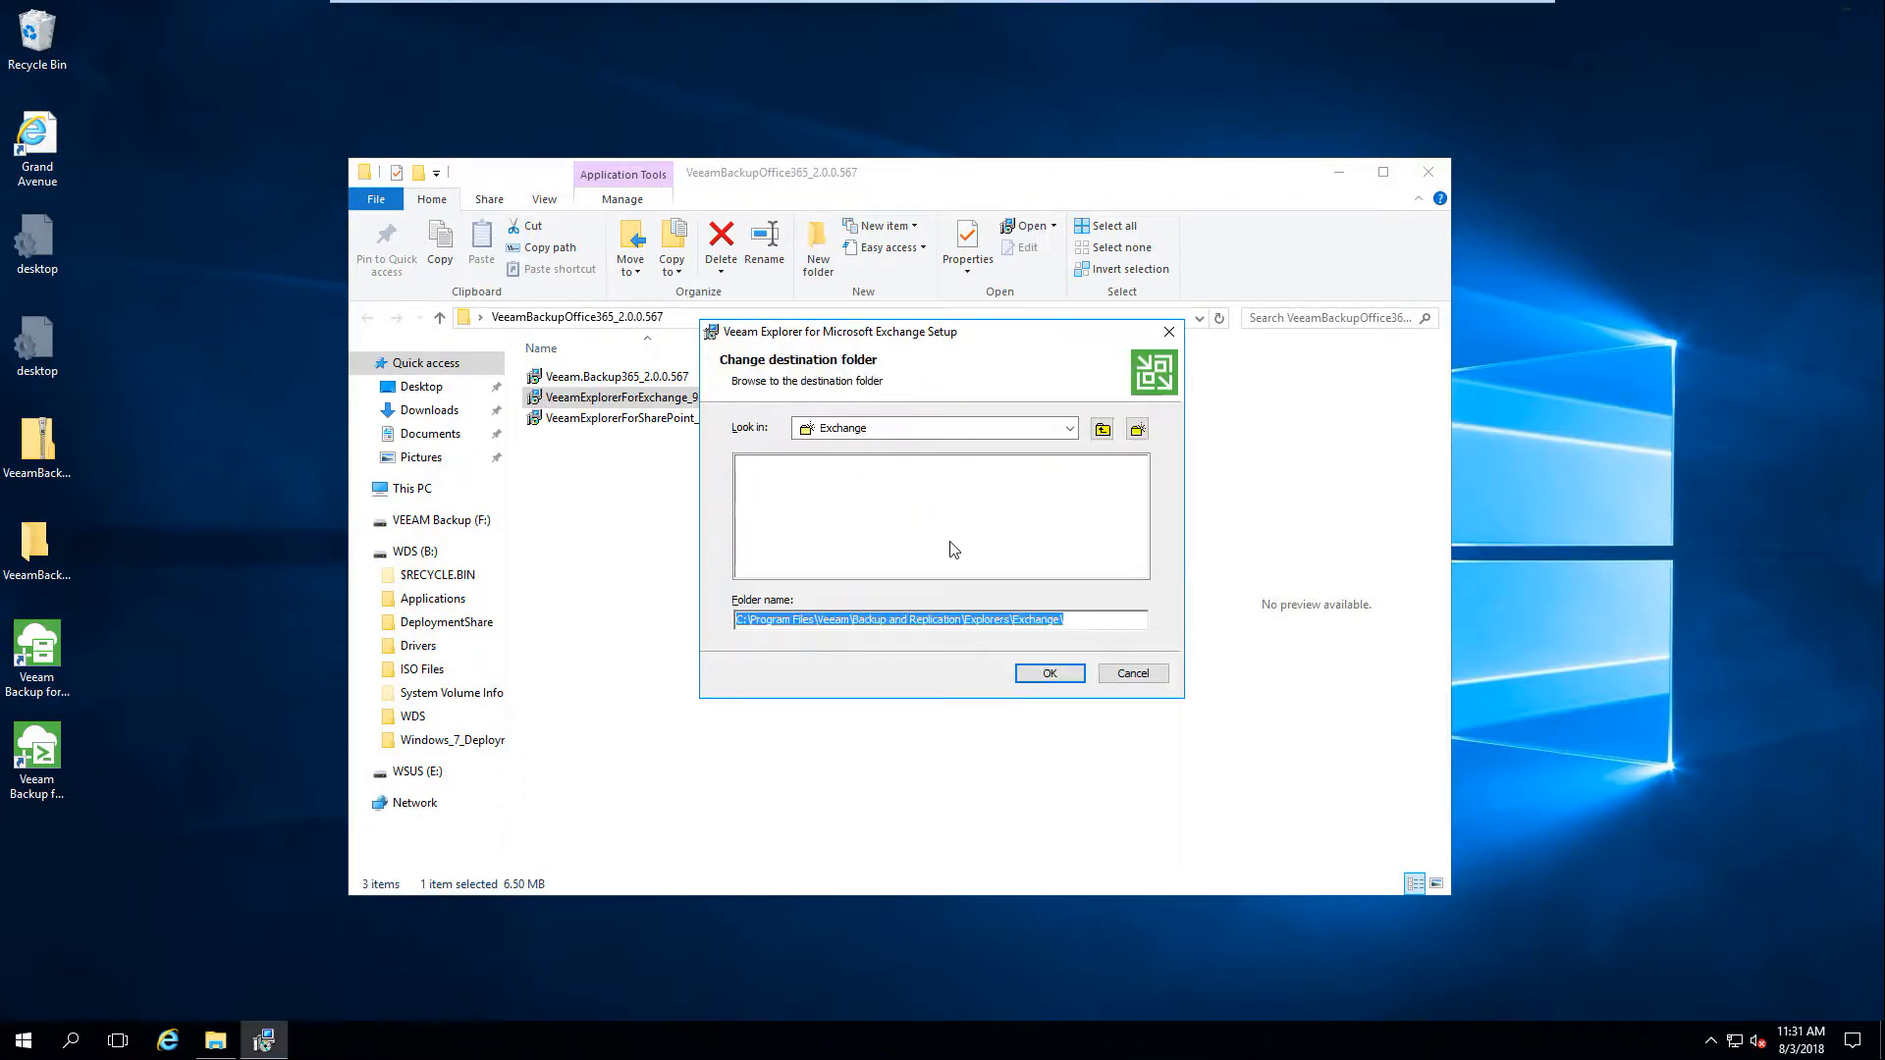
click(1072, 432)
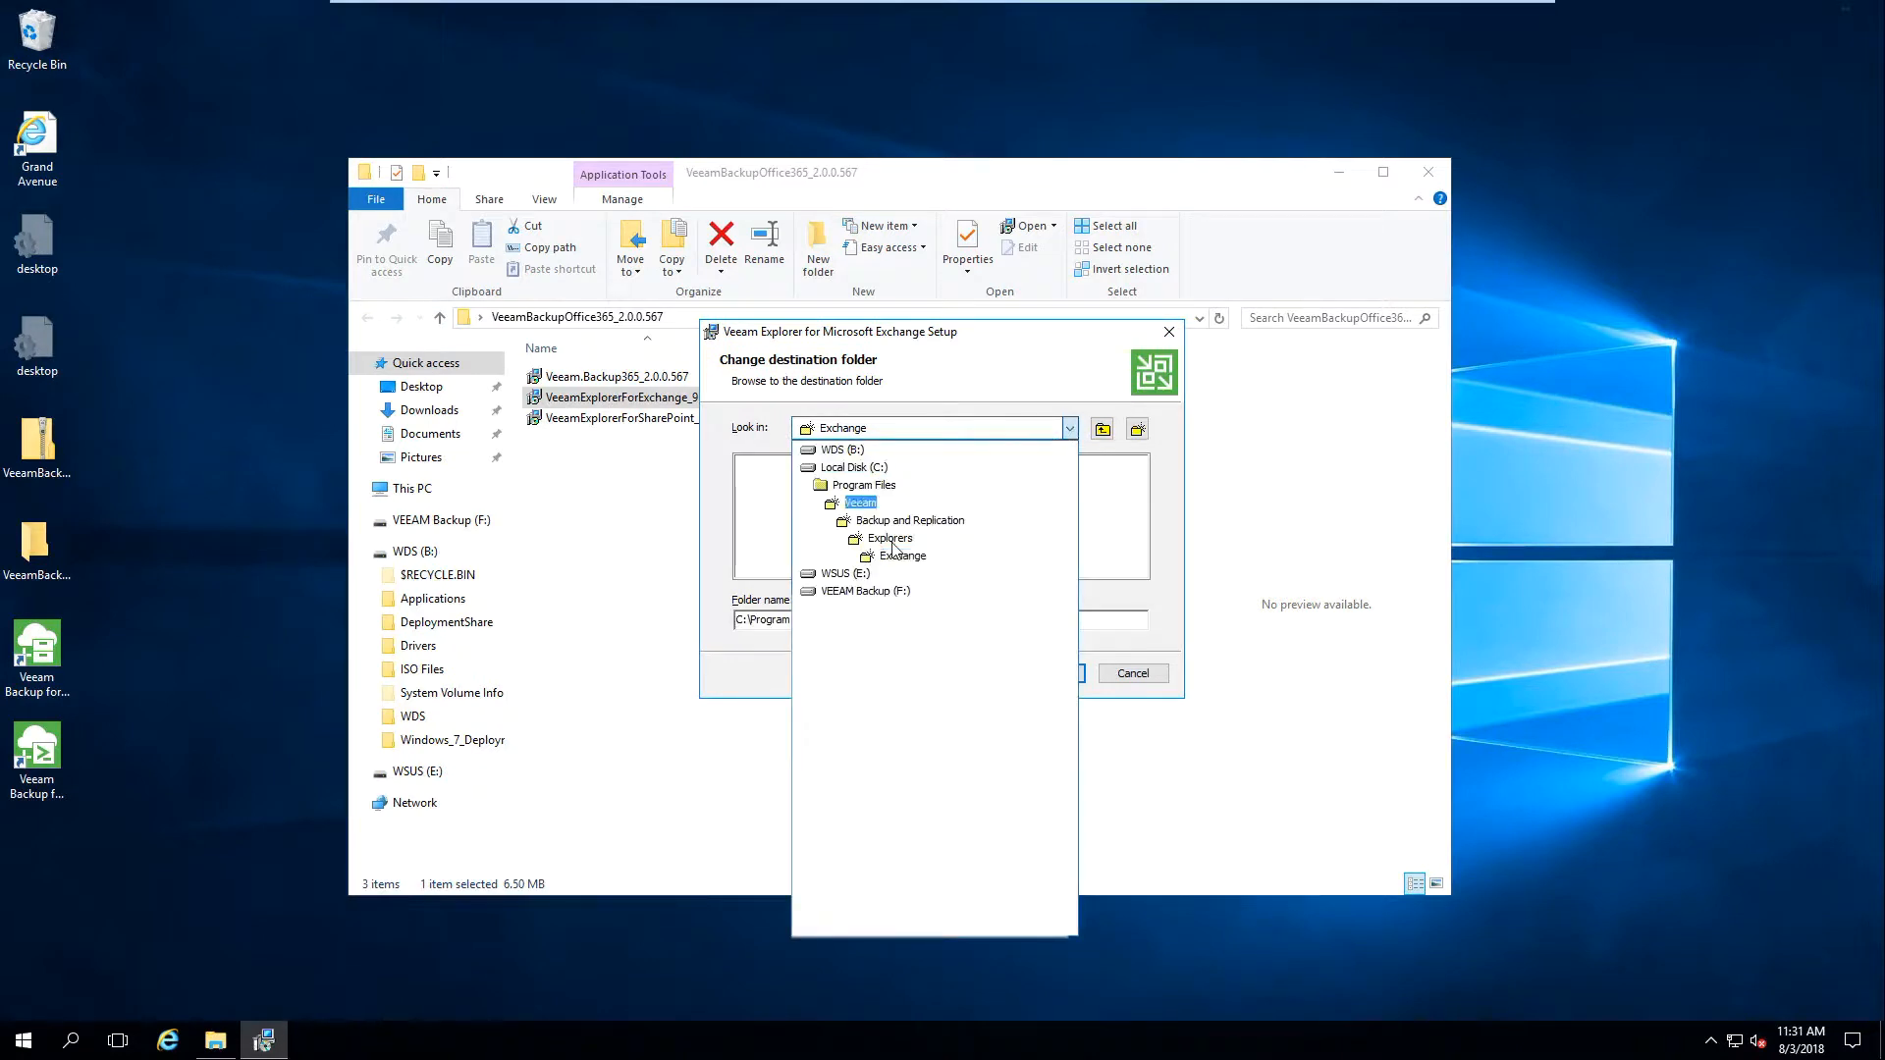
click(863, 591)
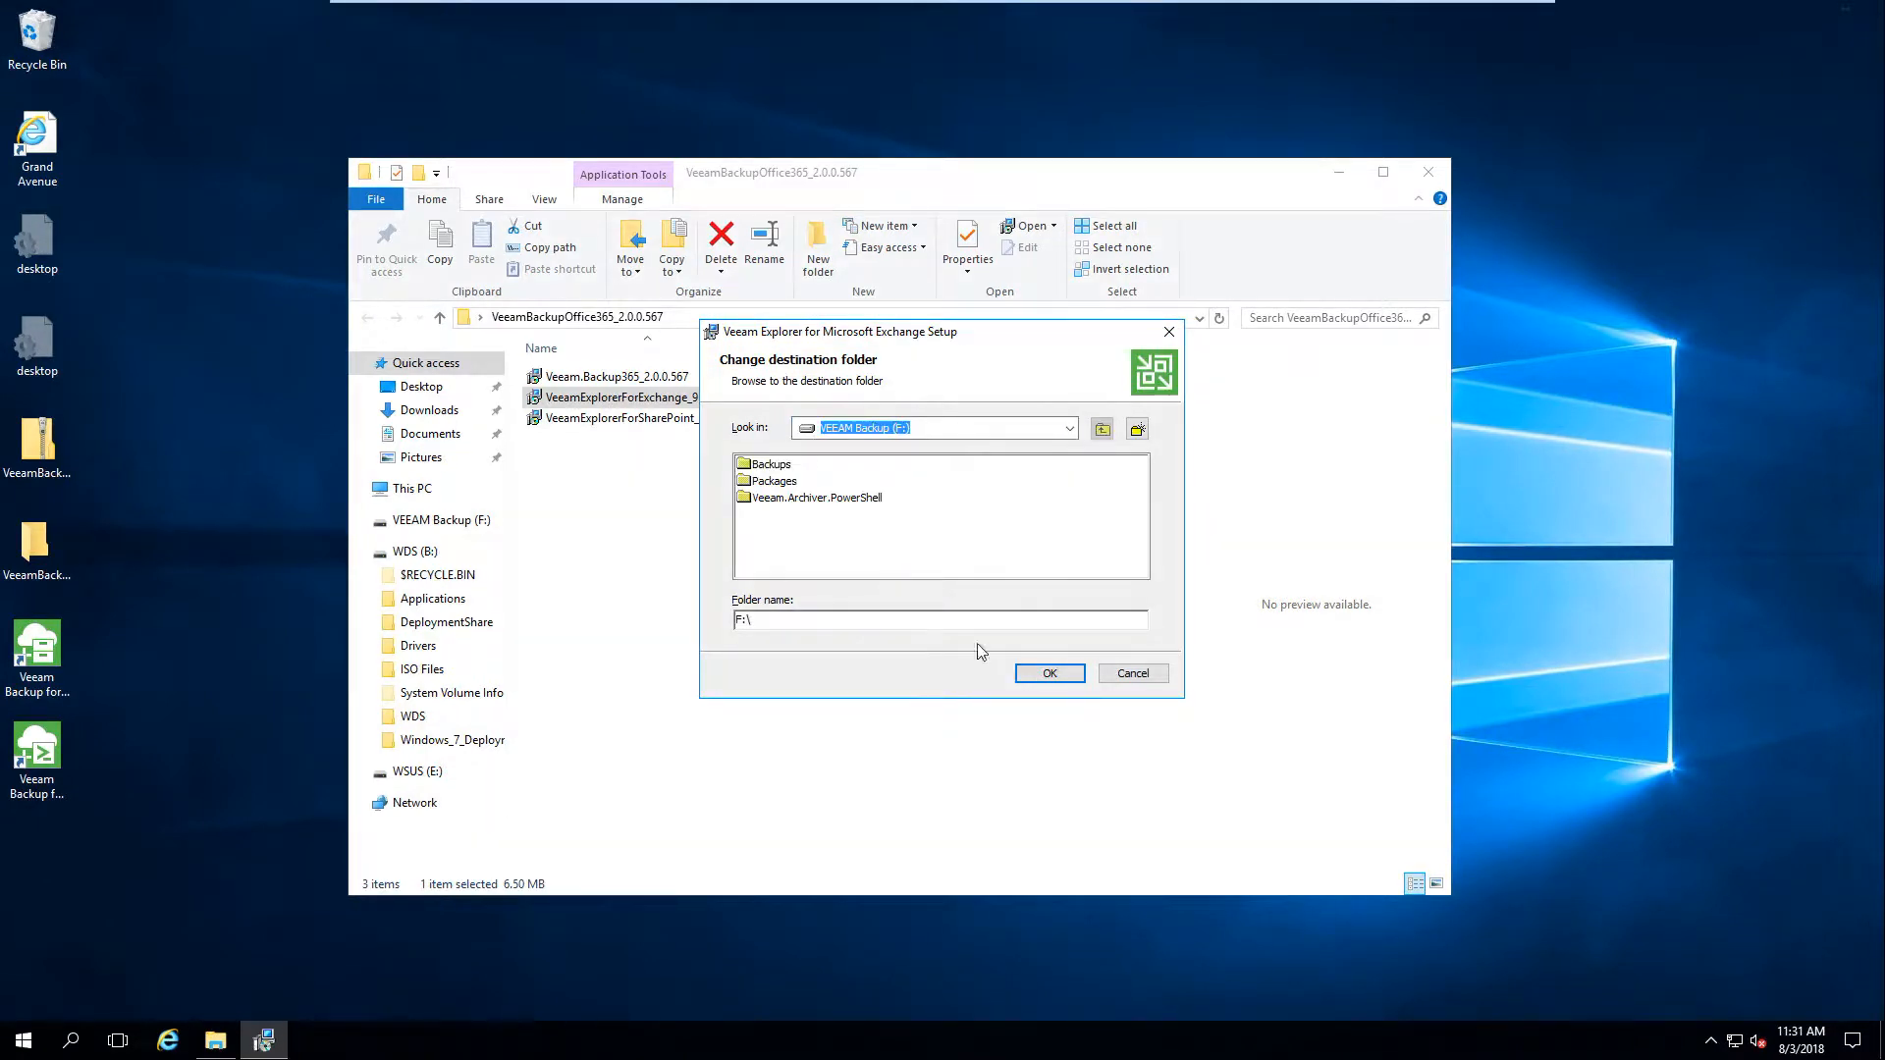
click(1046, 677)
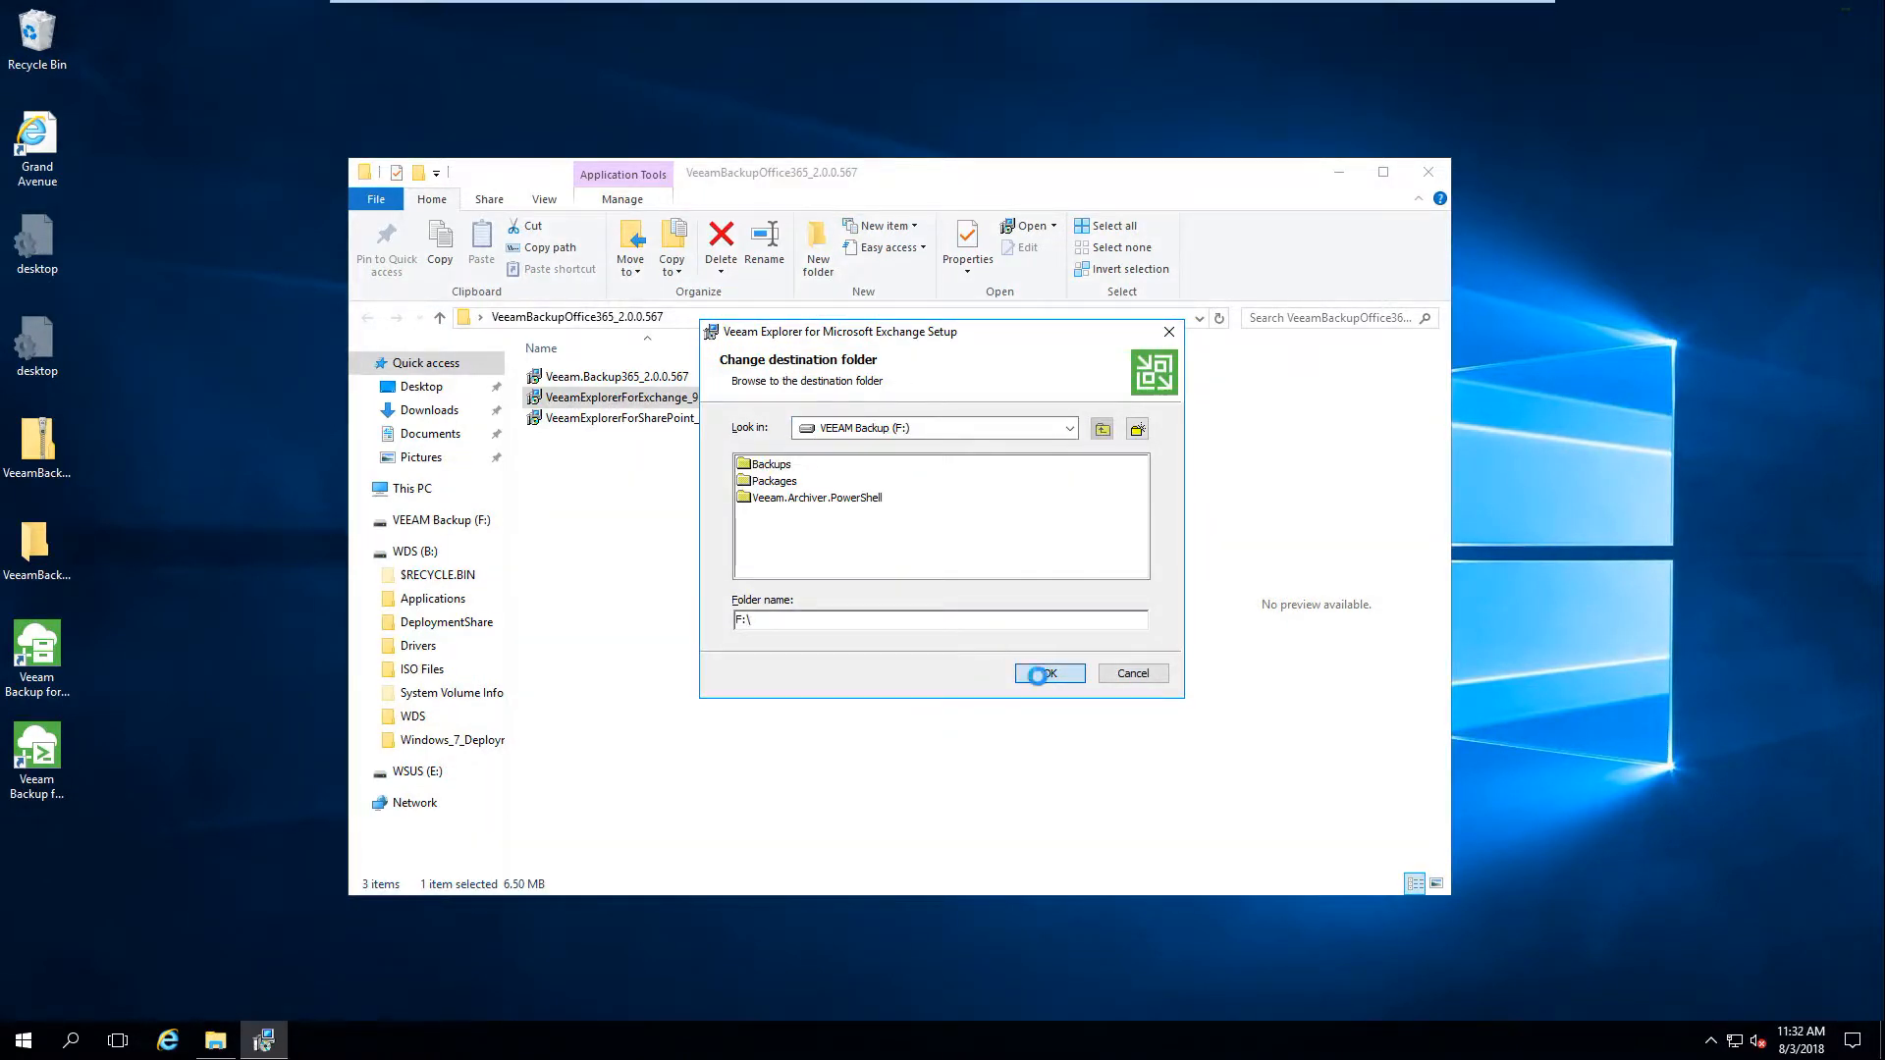
click(948, 436)
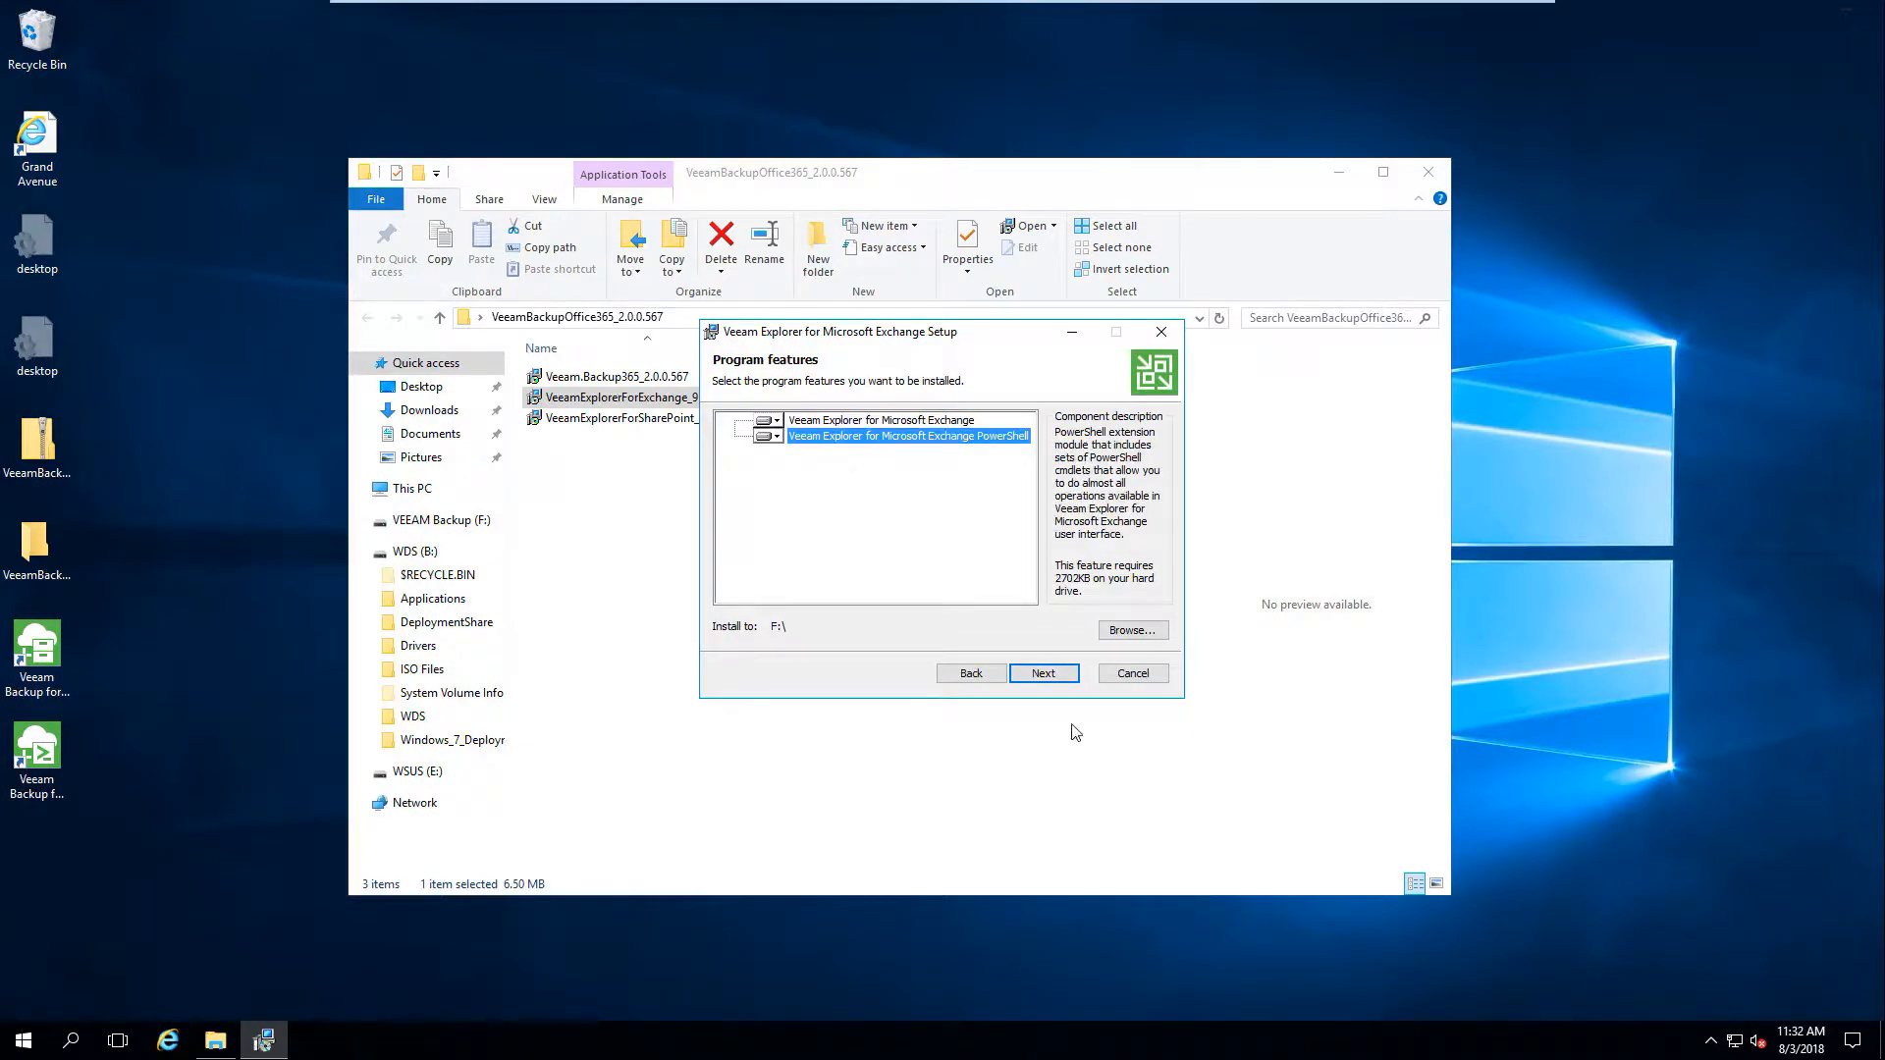
- Install Veeam Explorer for Microsoft Exchange with its PowerShell feature and finish the setup wizard
click(1057, 673)
click(1057, 674)
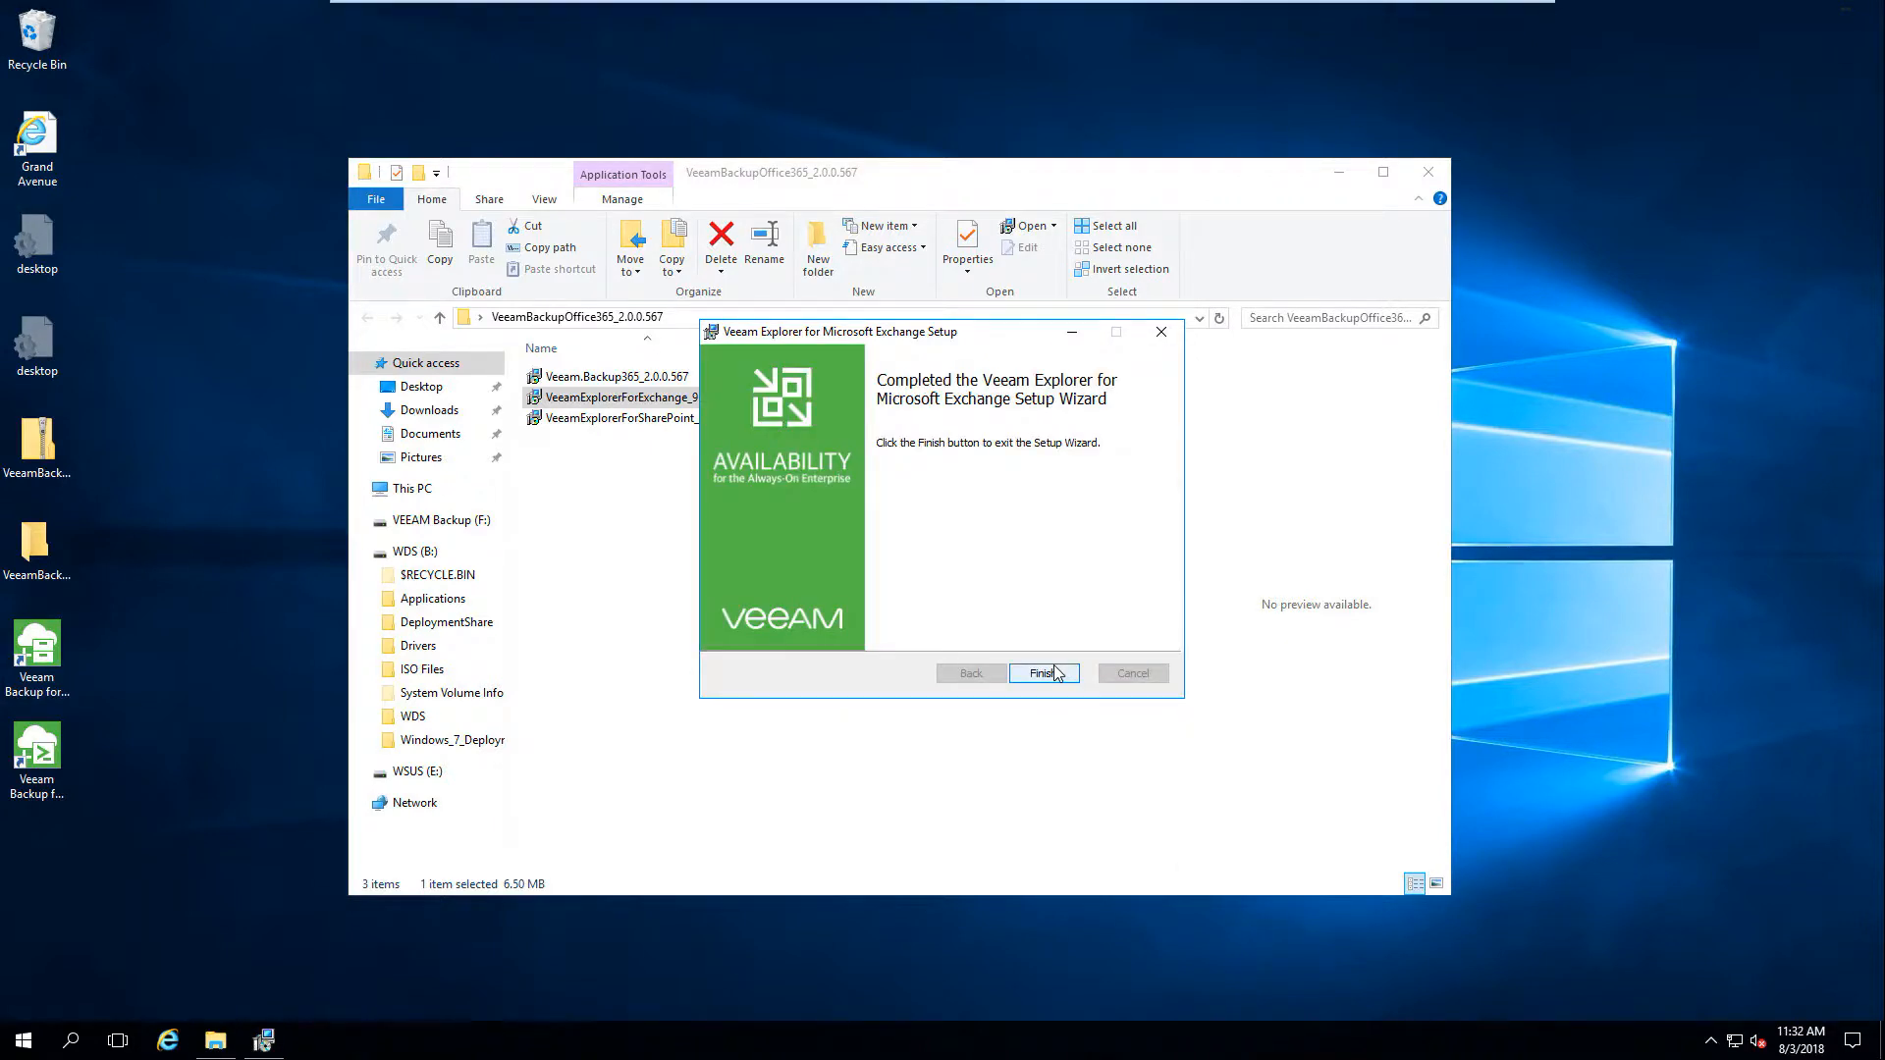
click(1043, 674)
- Start the VeeamExplorerForSharePoint_9.6.3.568 installer and accept its license agreement
click(715, 484)
double_click(678, 422)
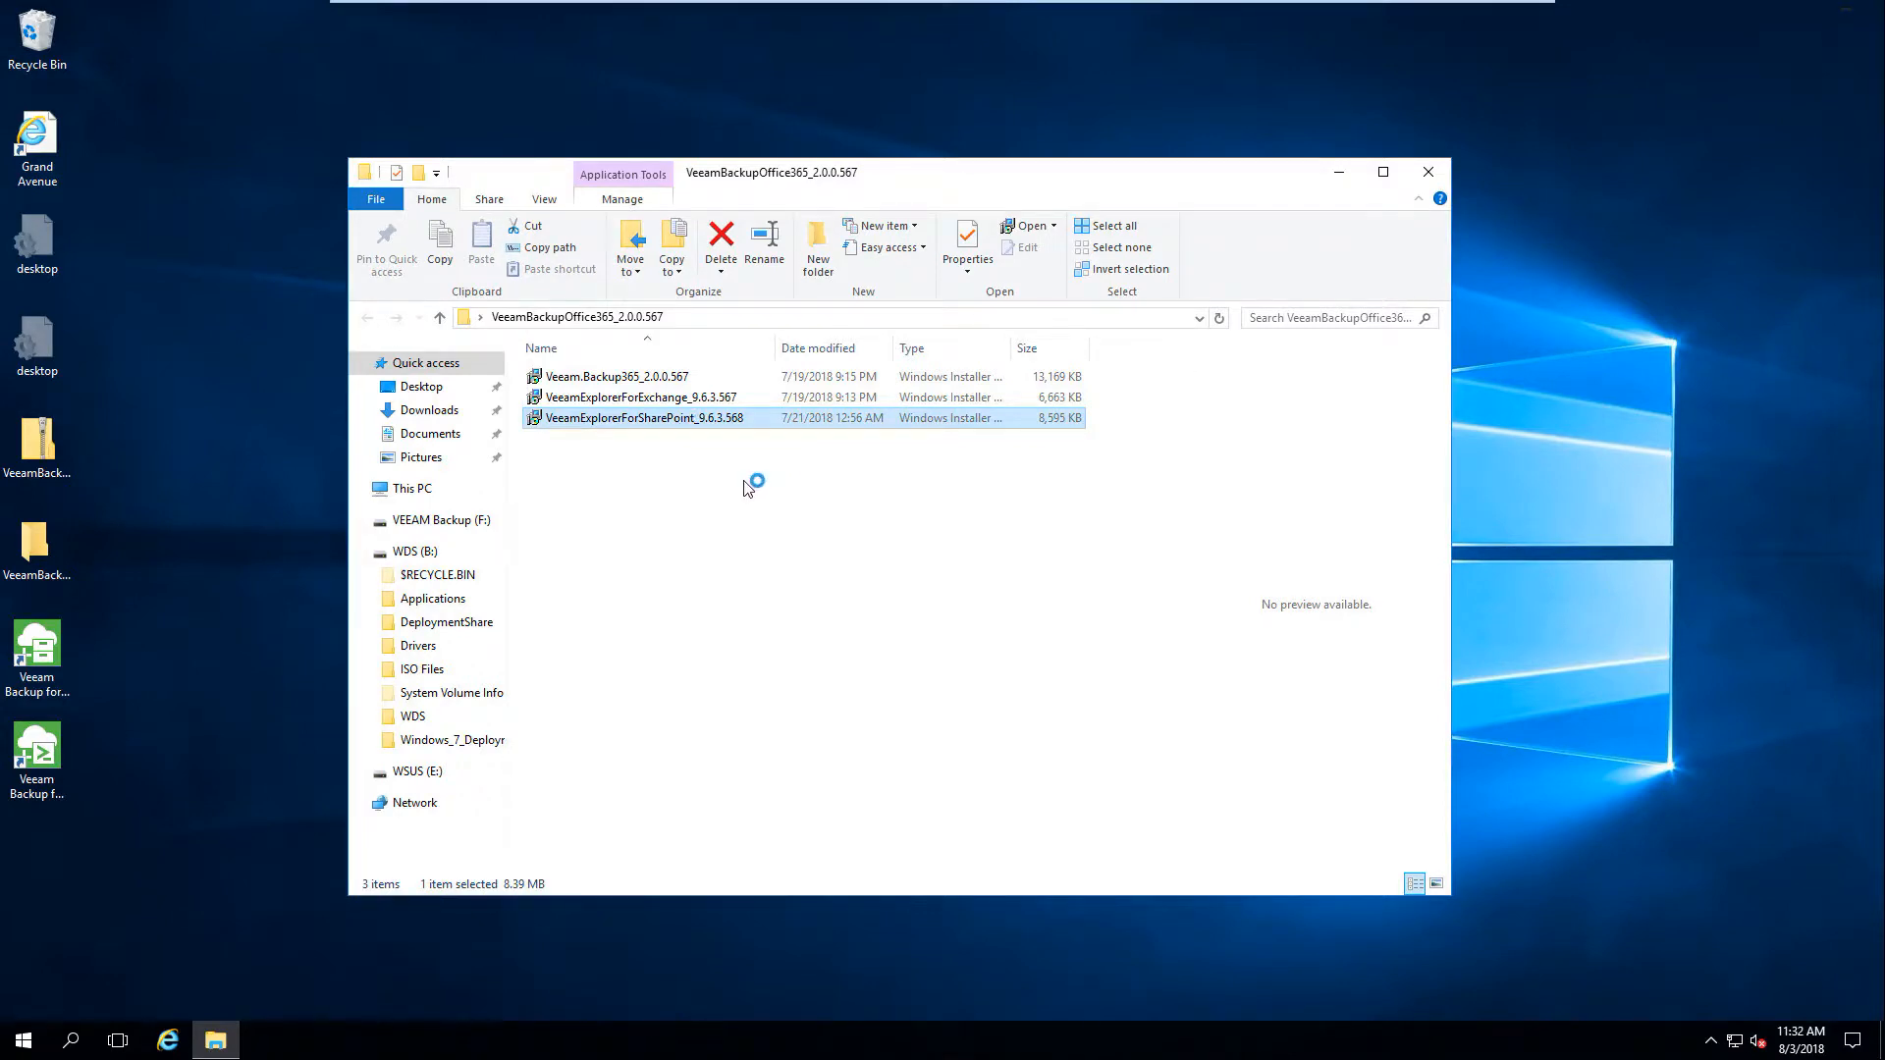
click(1042, 673)
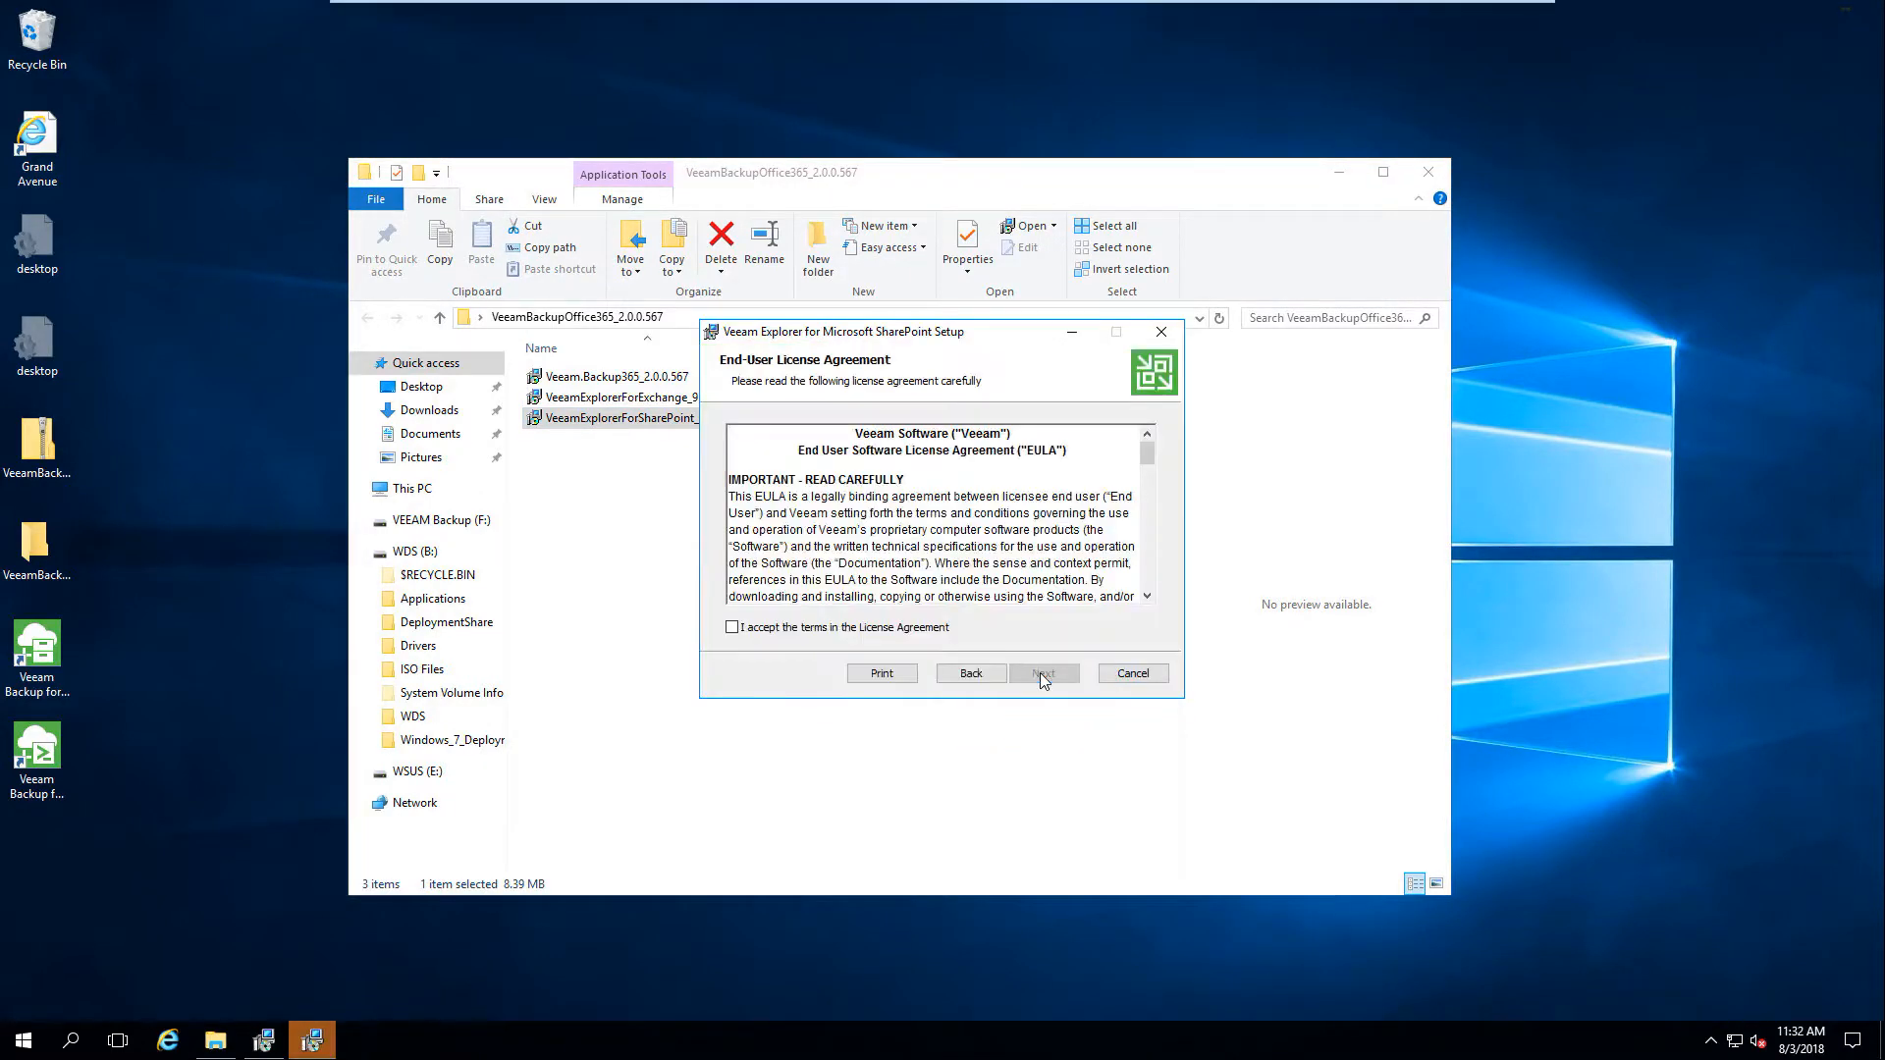
click(1011, 672)
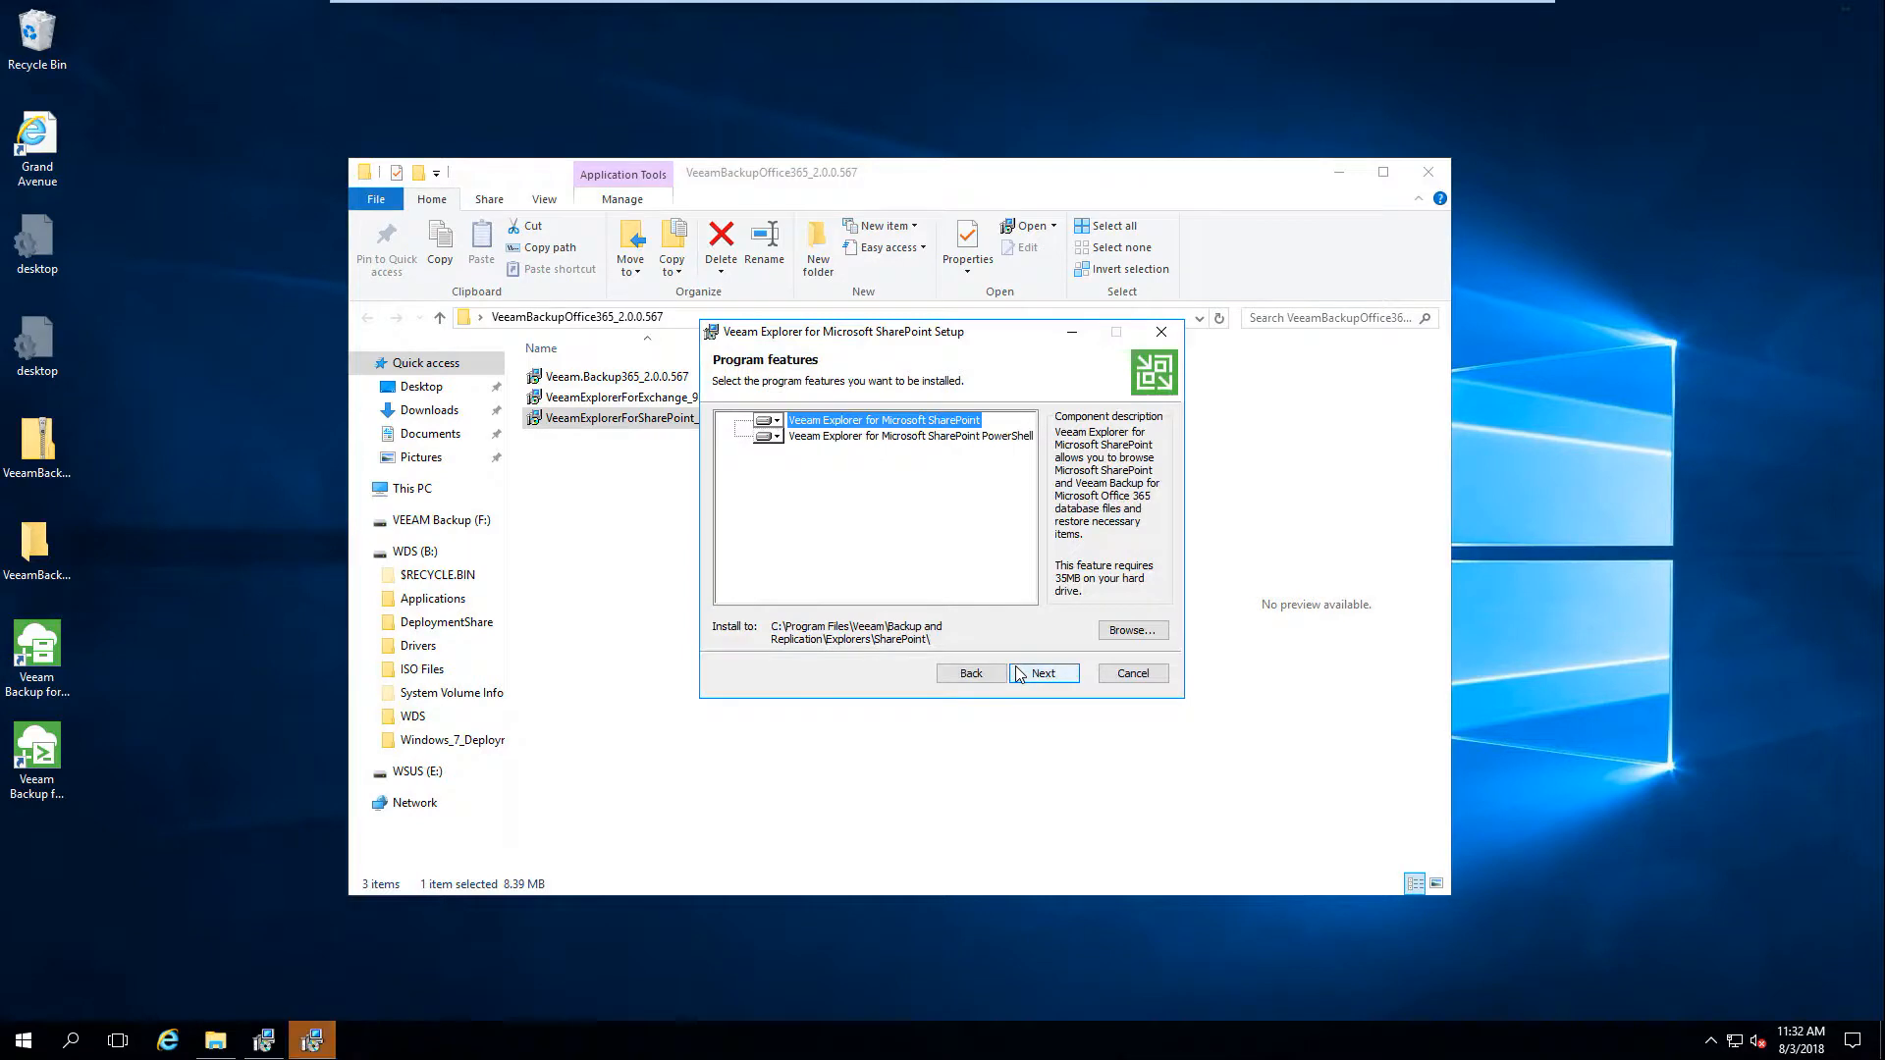
- Set the install location of Veeam Explorer for Microsoft SharePoint to the VEEAM Backup (F:) drive
click(1130, 631)
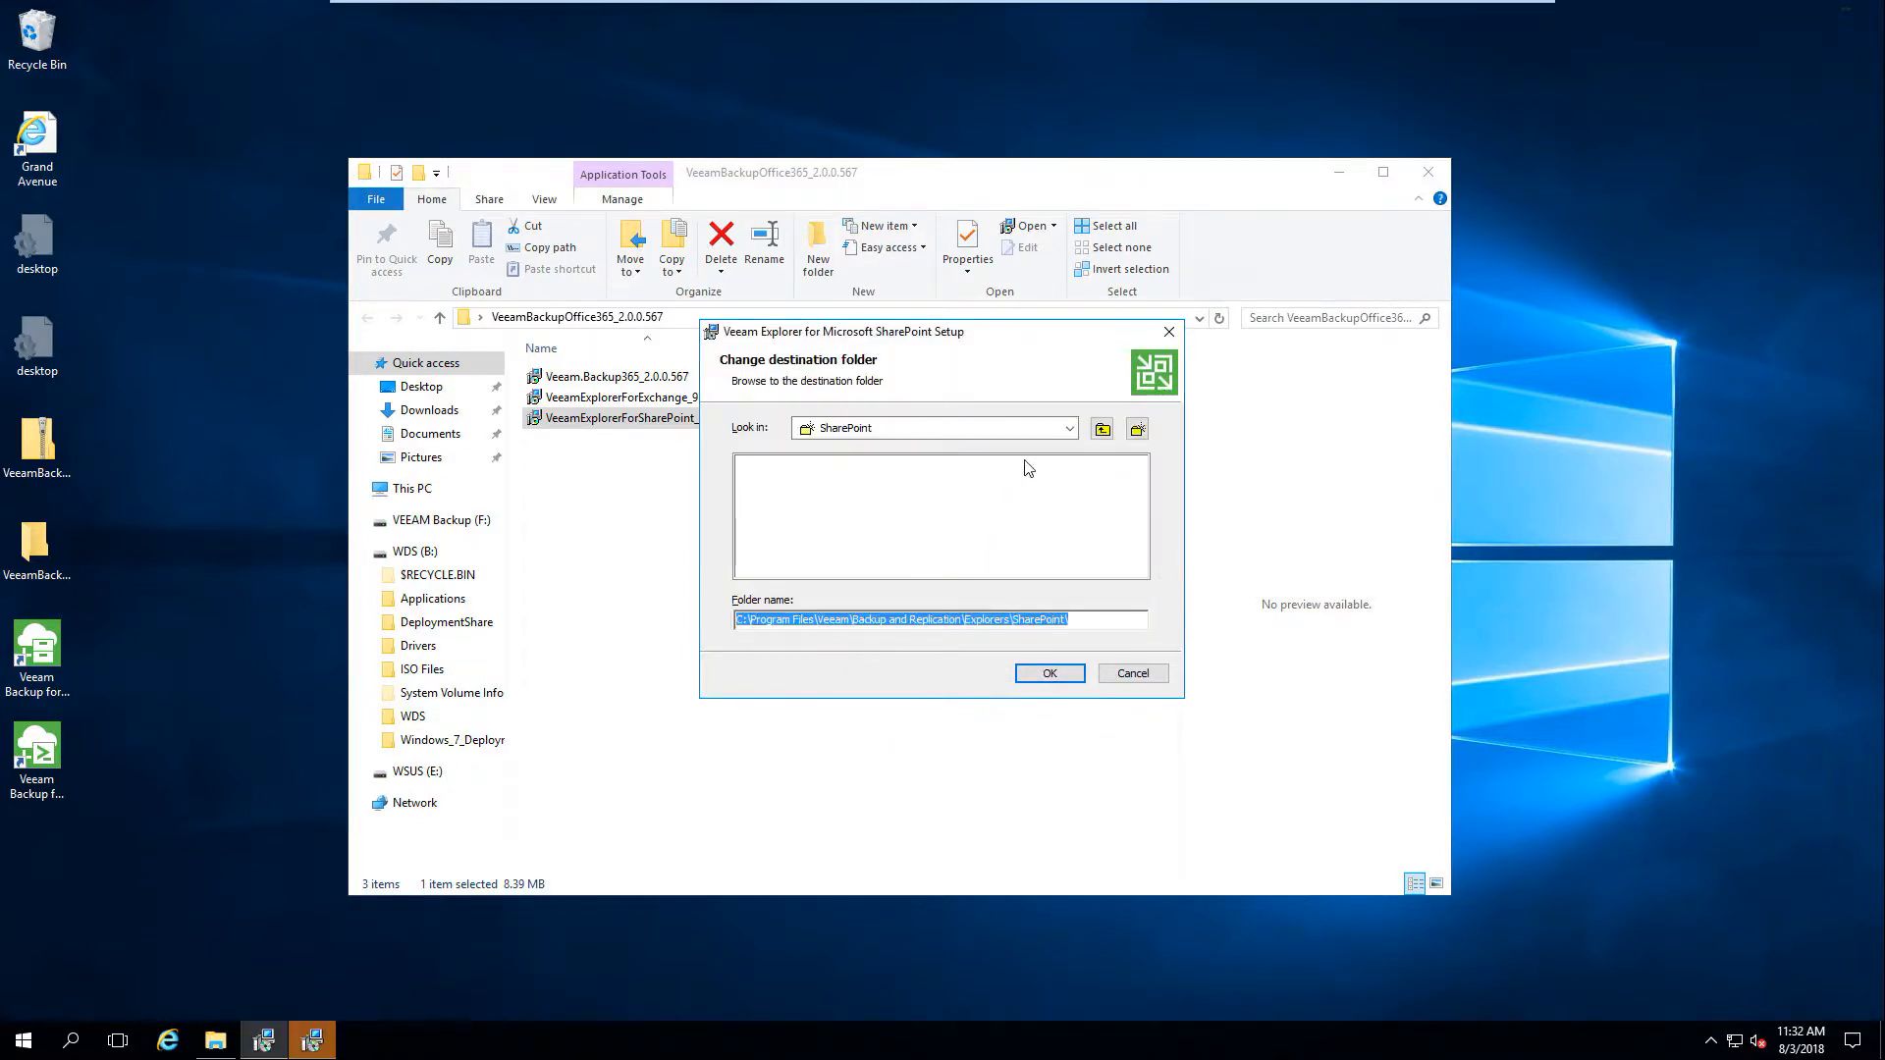
click(1070, 429)
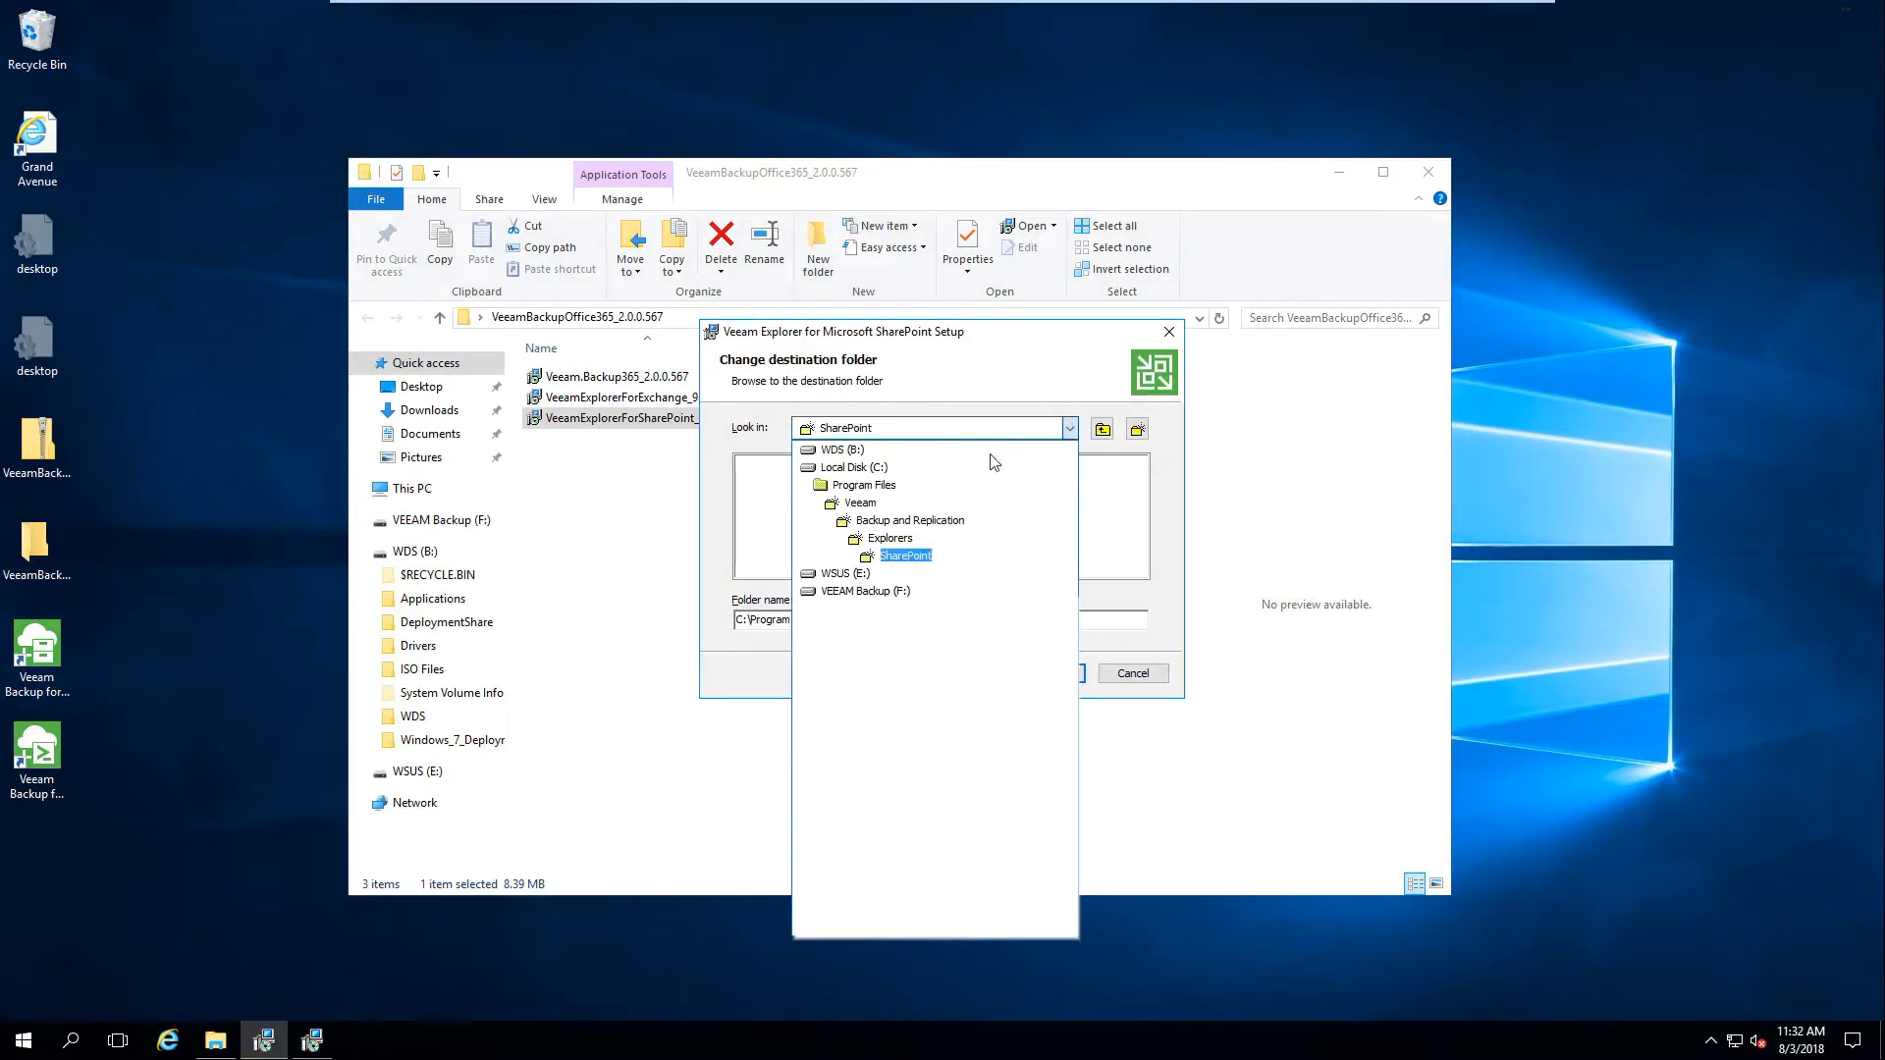
click(864, 592)
click(1039, 673)
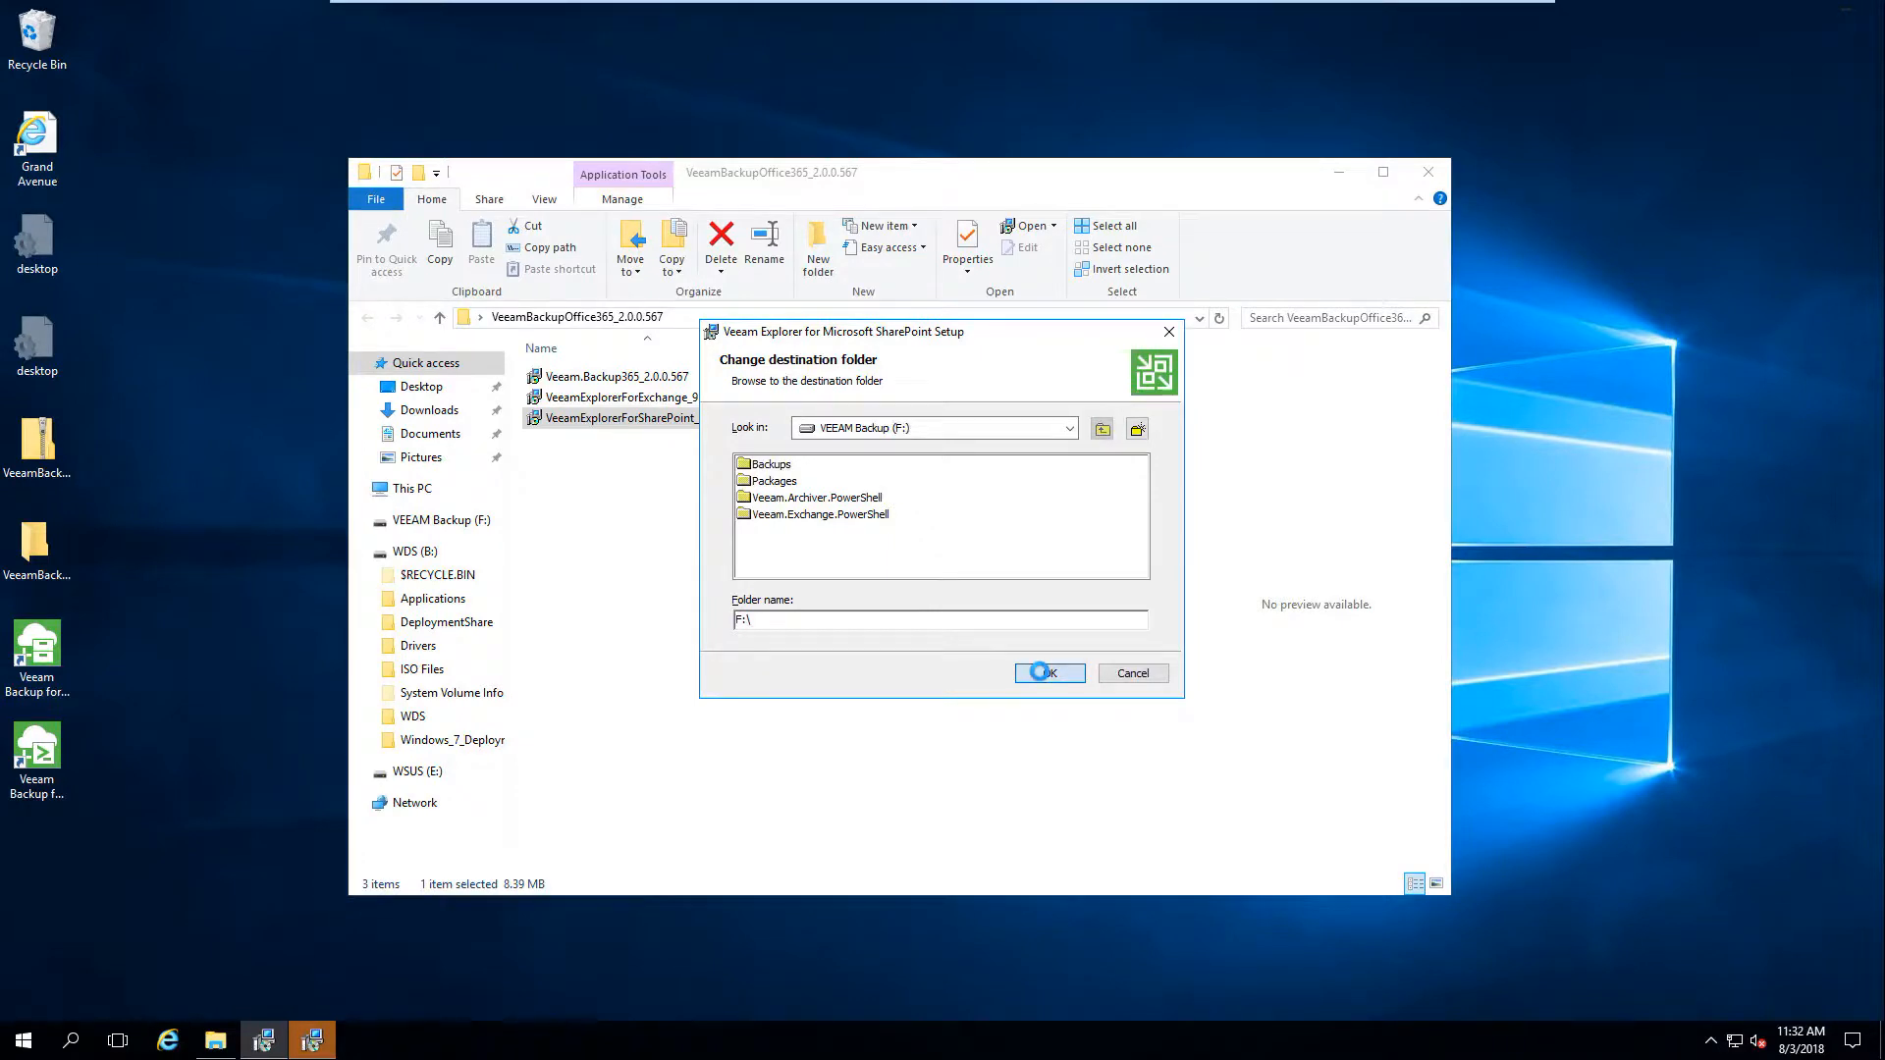
- Install Veeam Explorer for Microsoft SharePoint with its PowerShell feature, close the package folder and finish setup without restarting the system
key(Down)
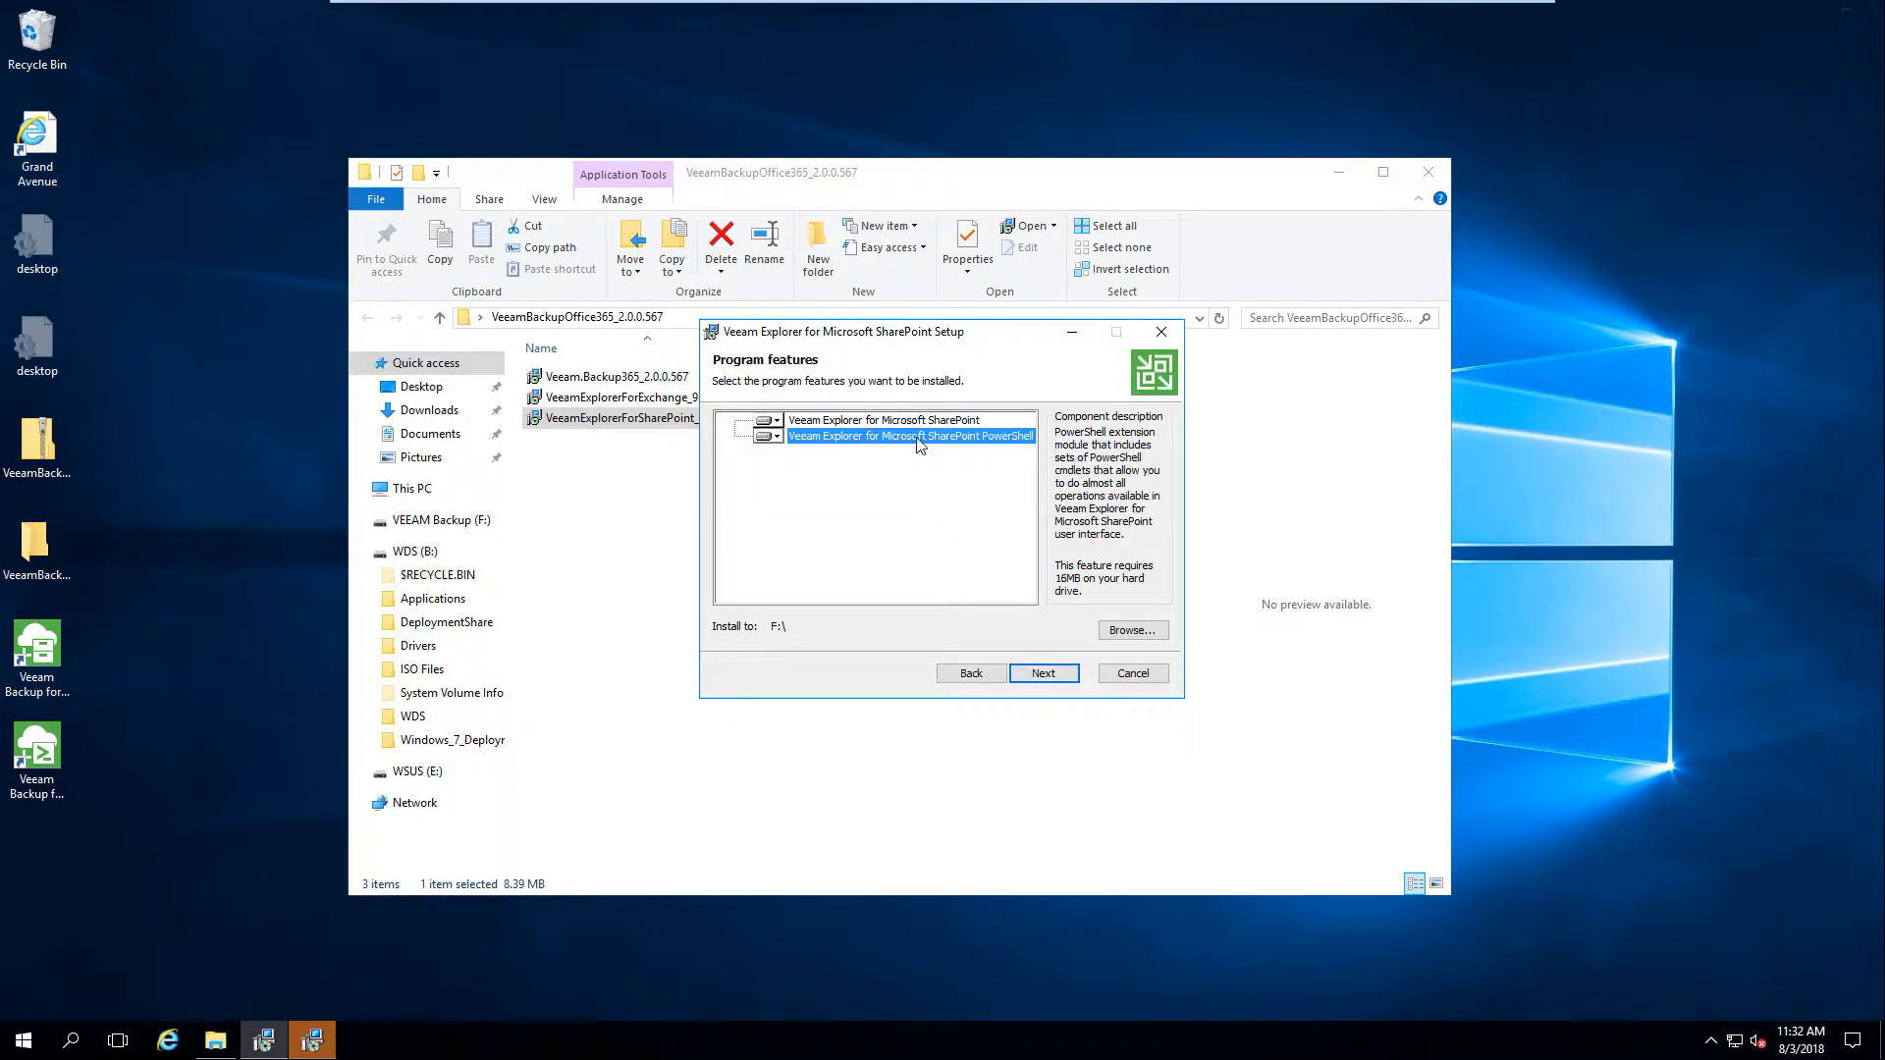
click(1047, 682)
click(1031, 666)
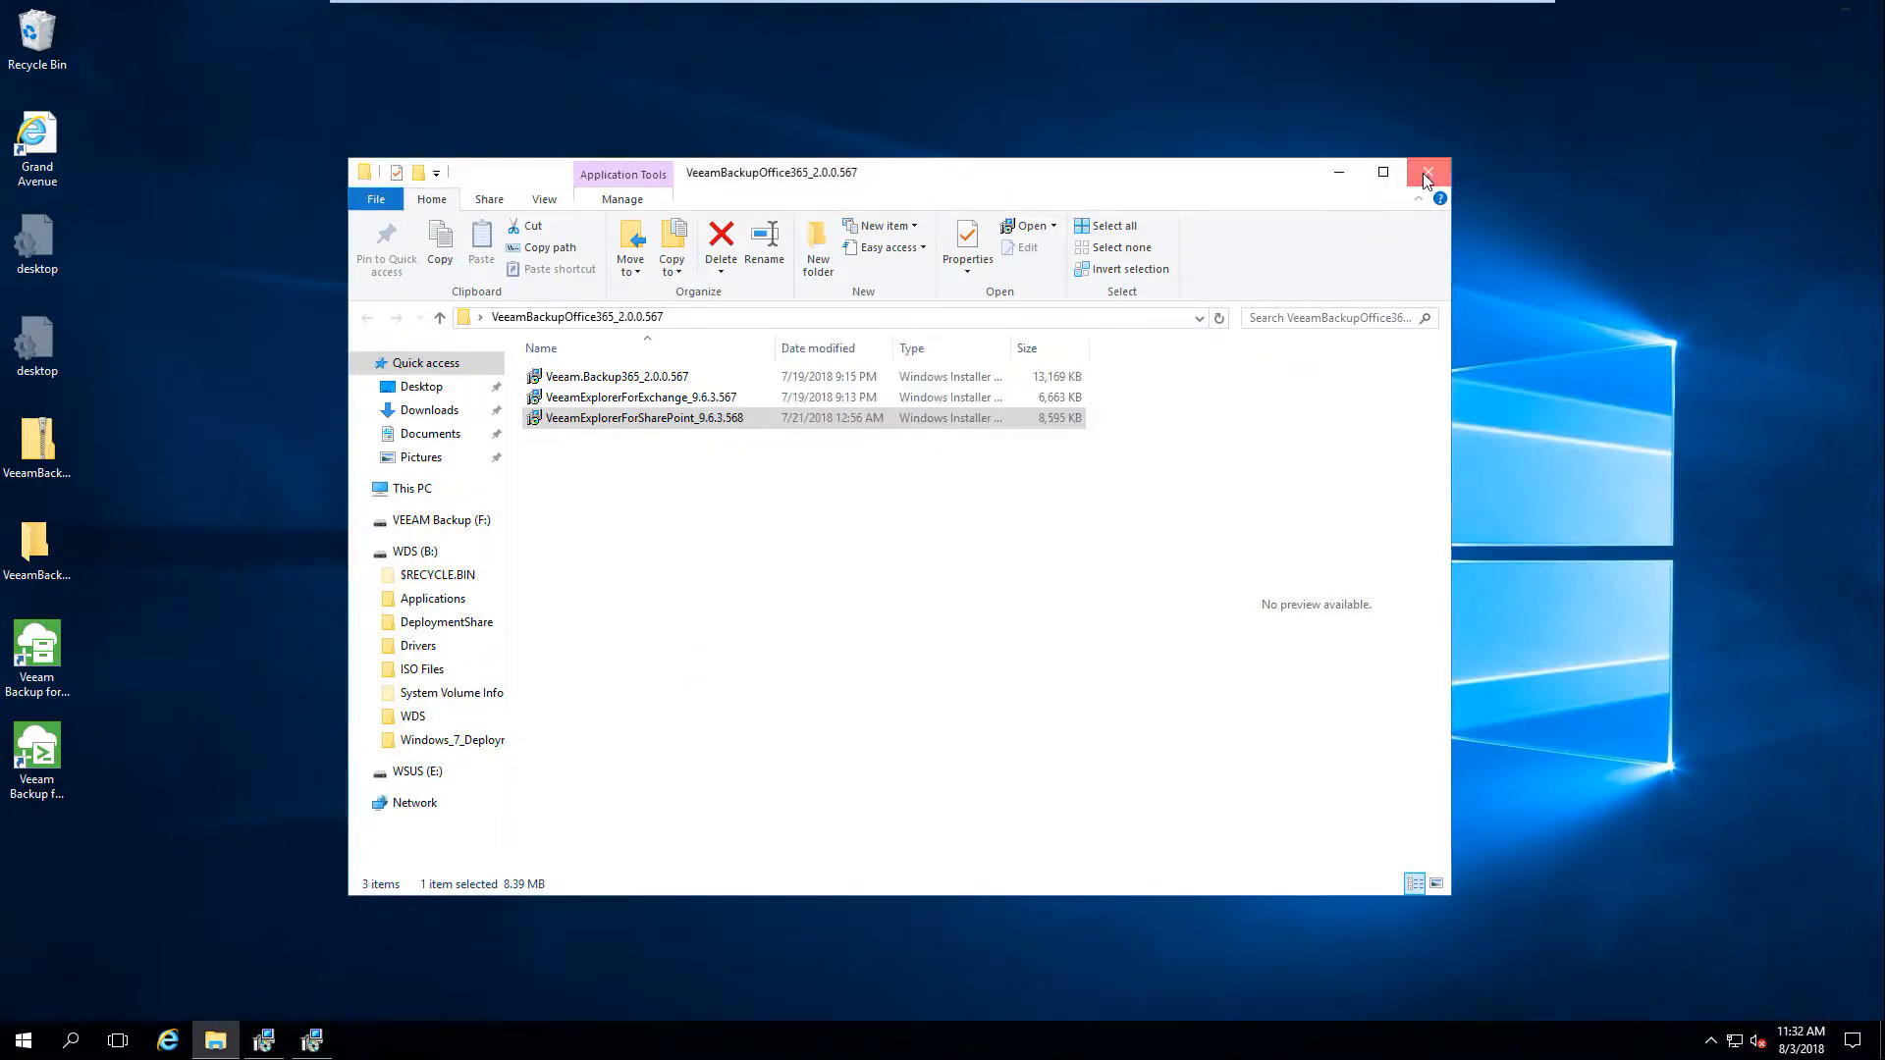
click(1425, 173)
click(1043, 674)
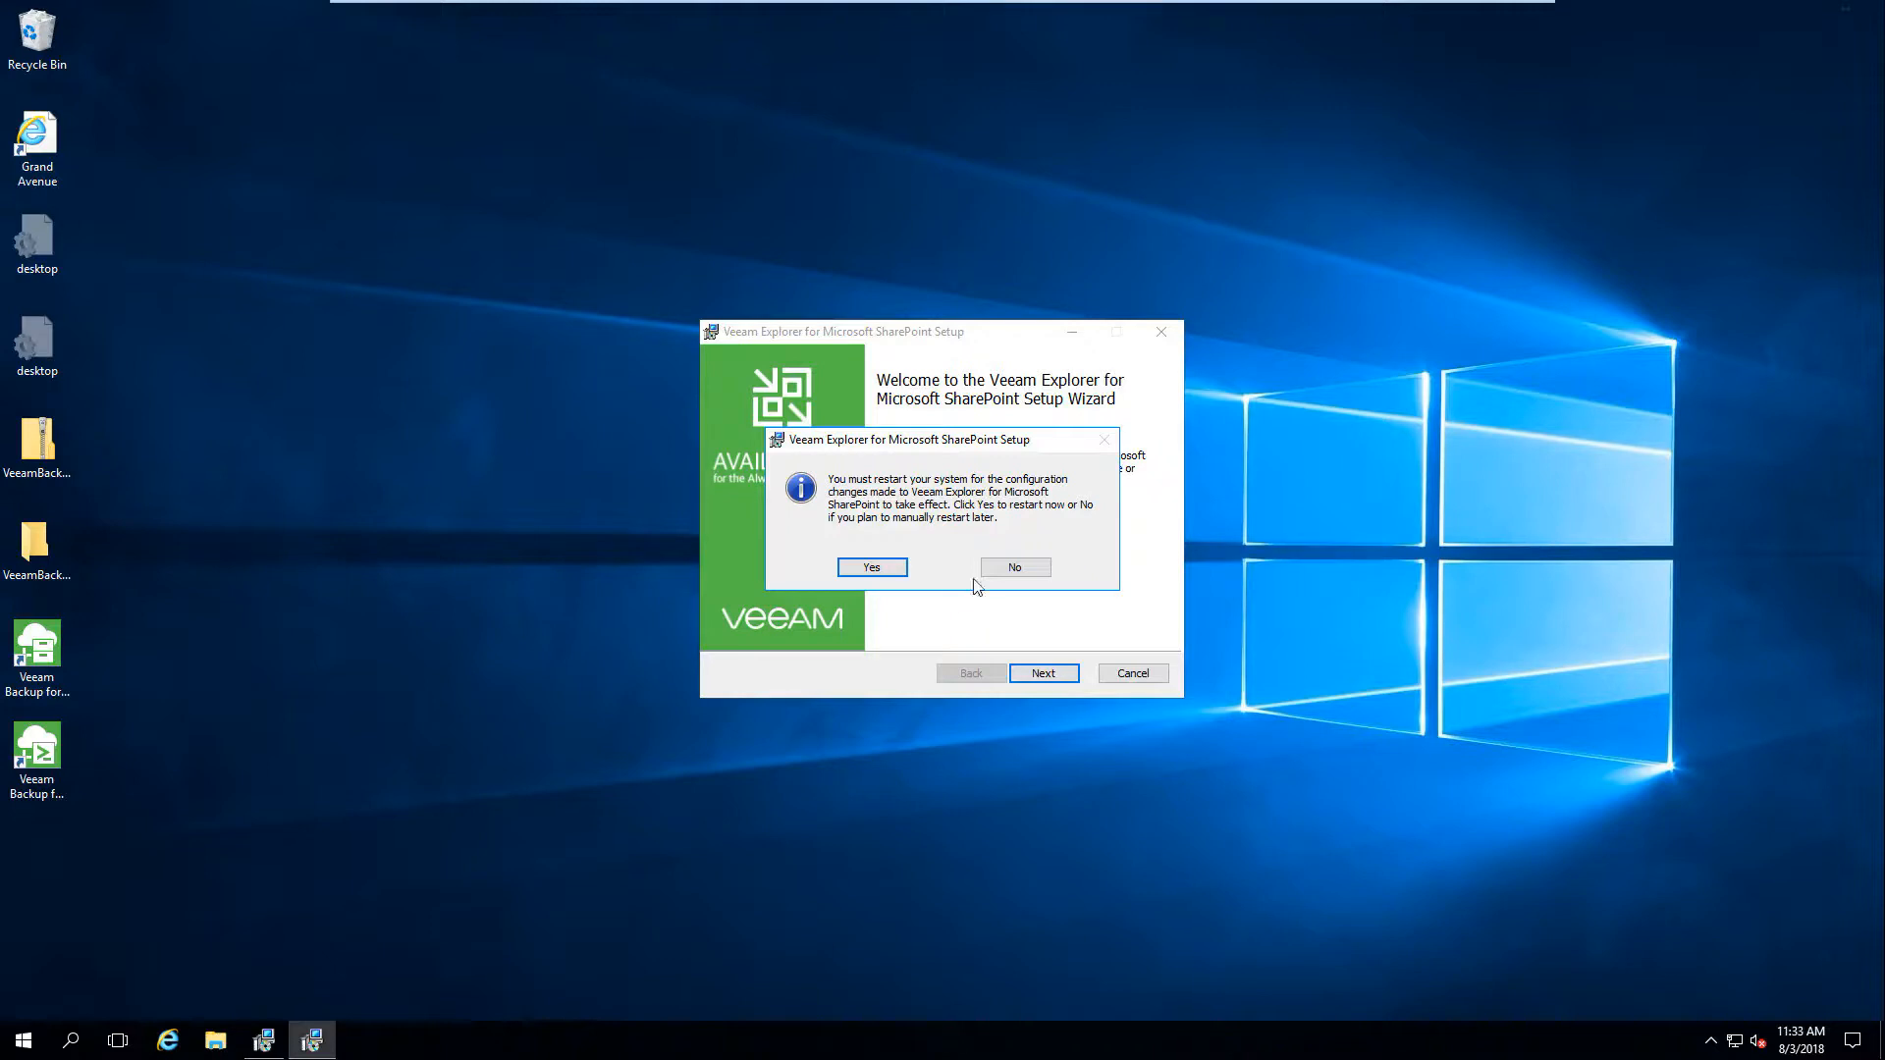
click(1008, 571)
click(1047, 677)
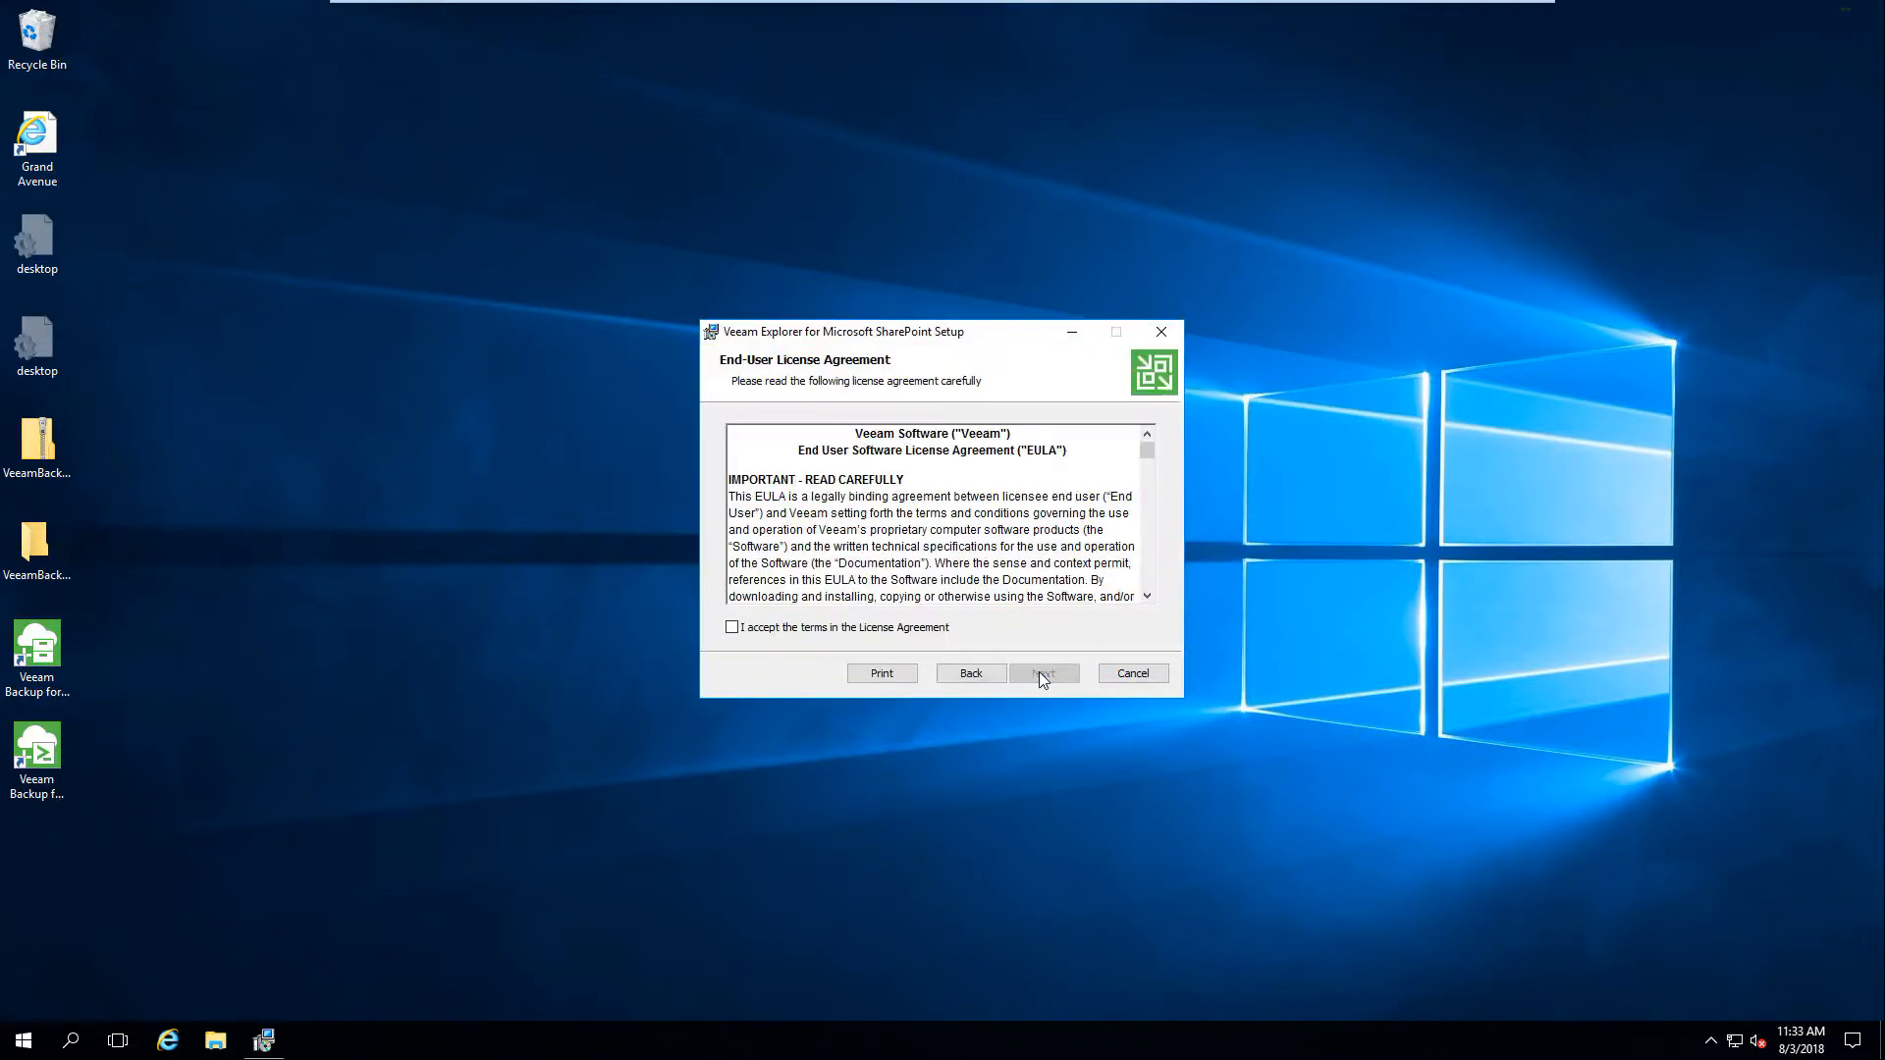
click(915, 626)
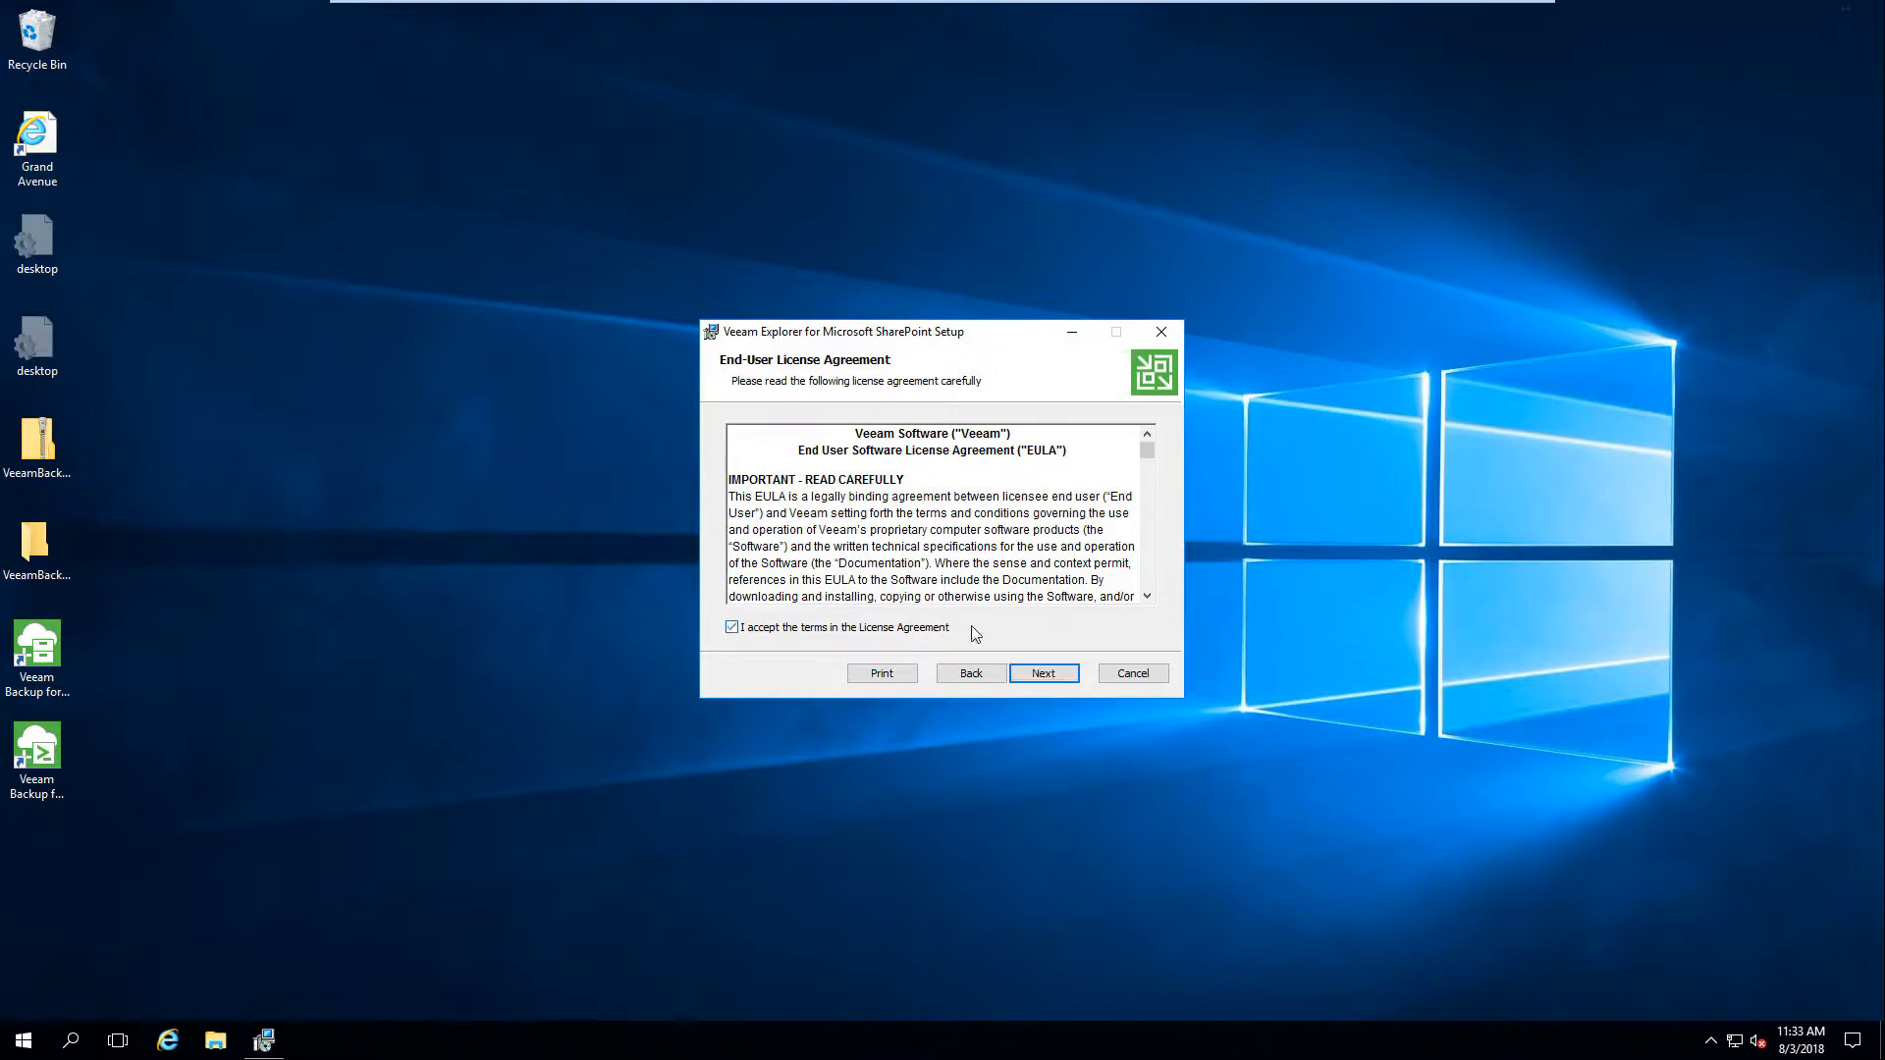
click(1047, 674)
click(1132, 674)
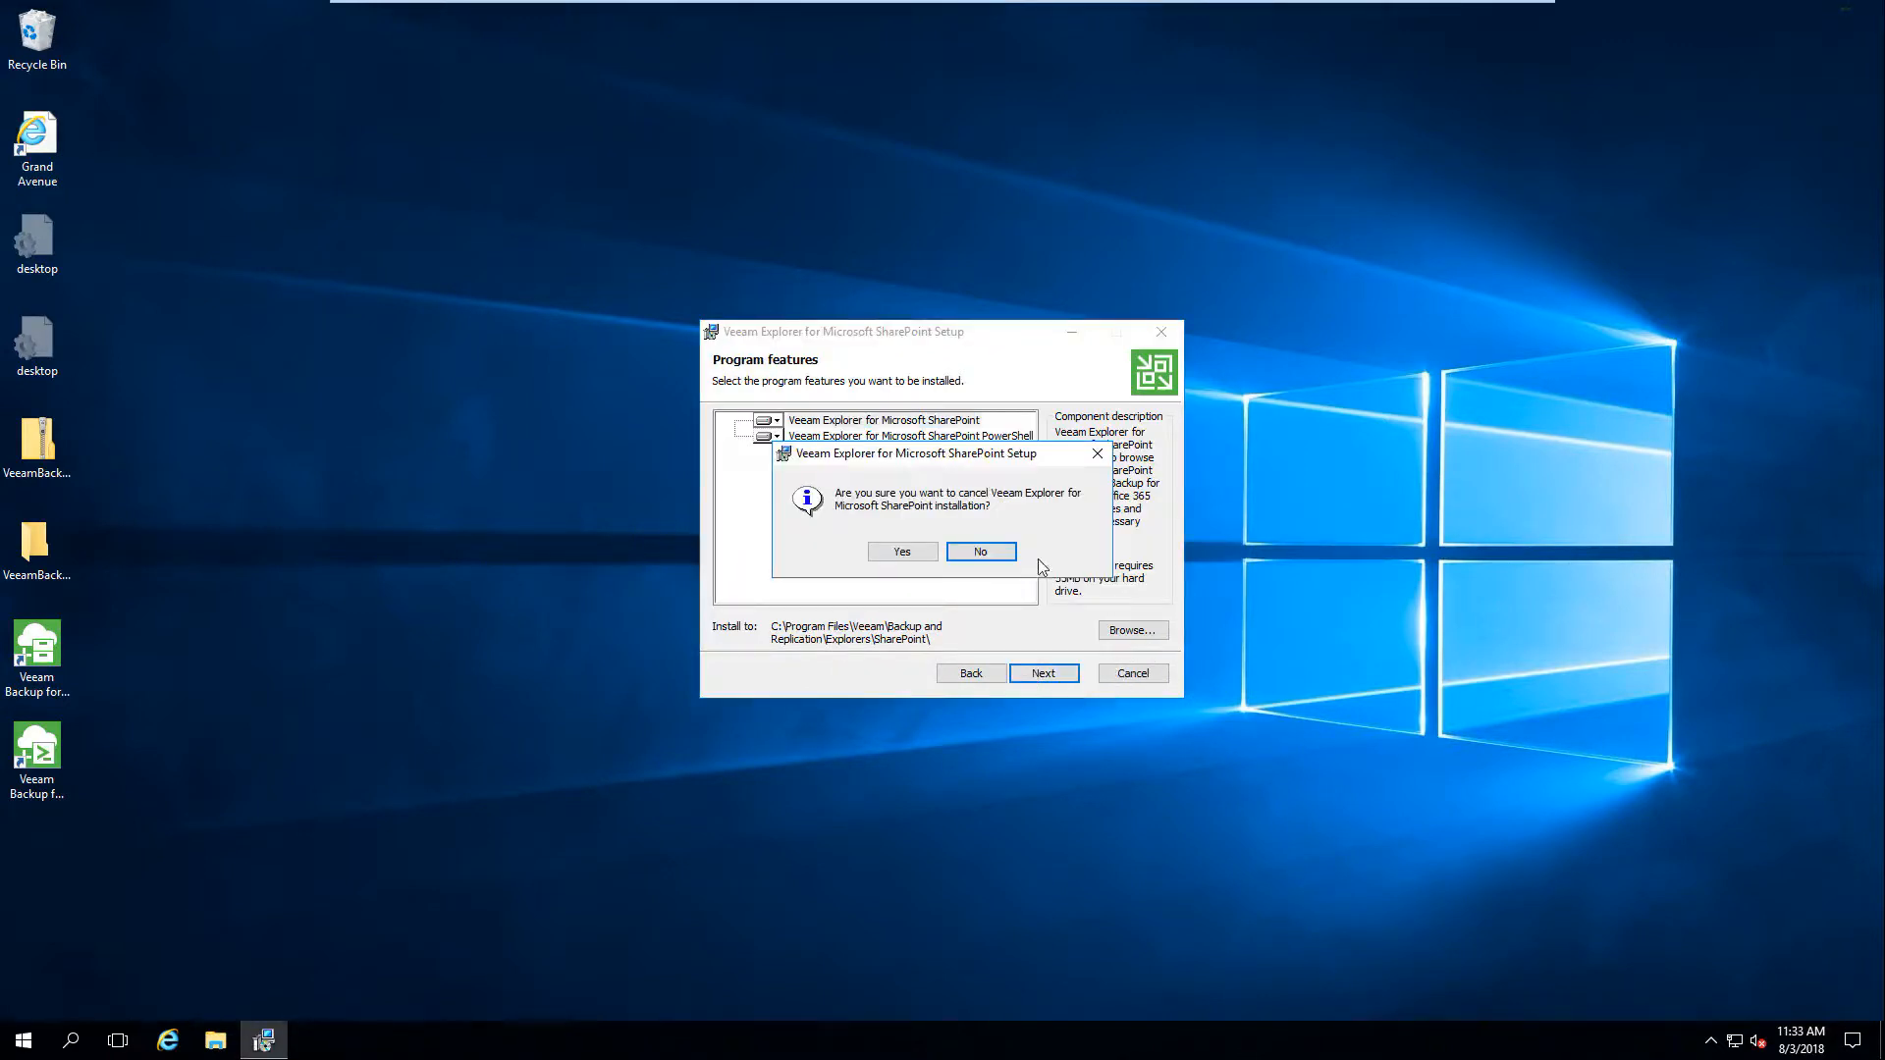
click(902, 552)
click(1040, 675)
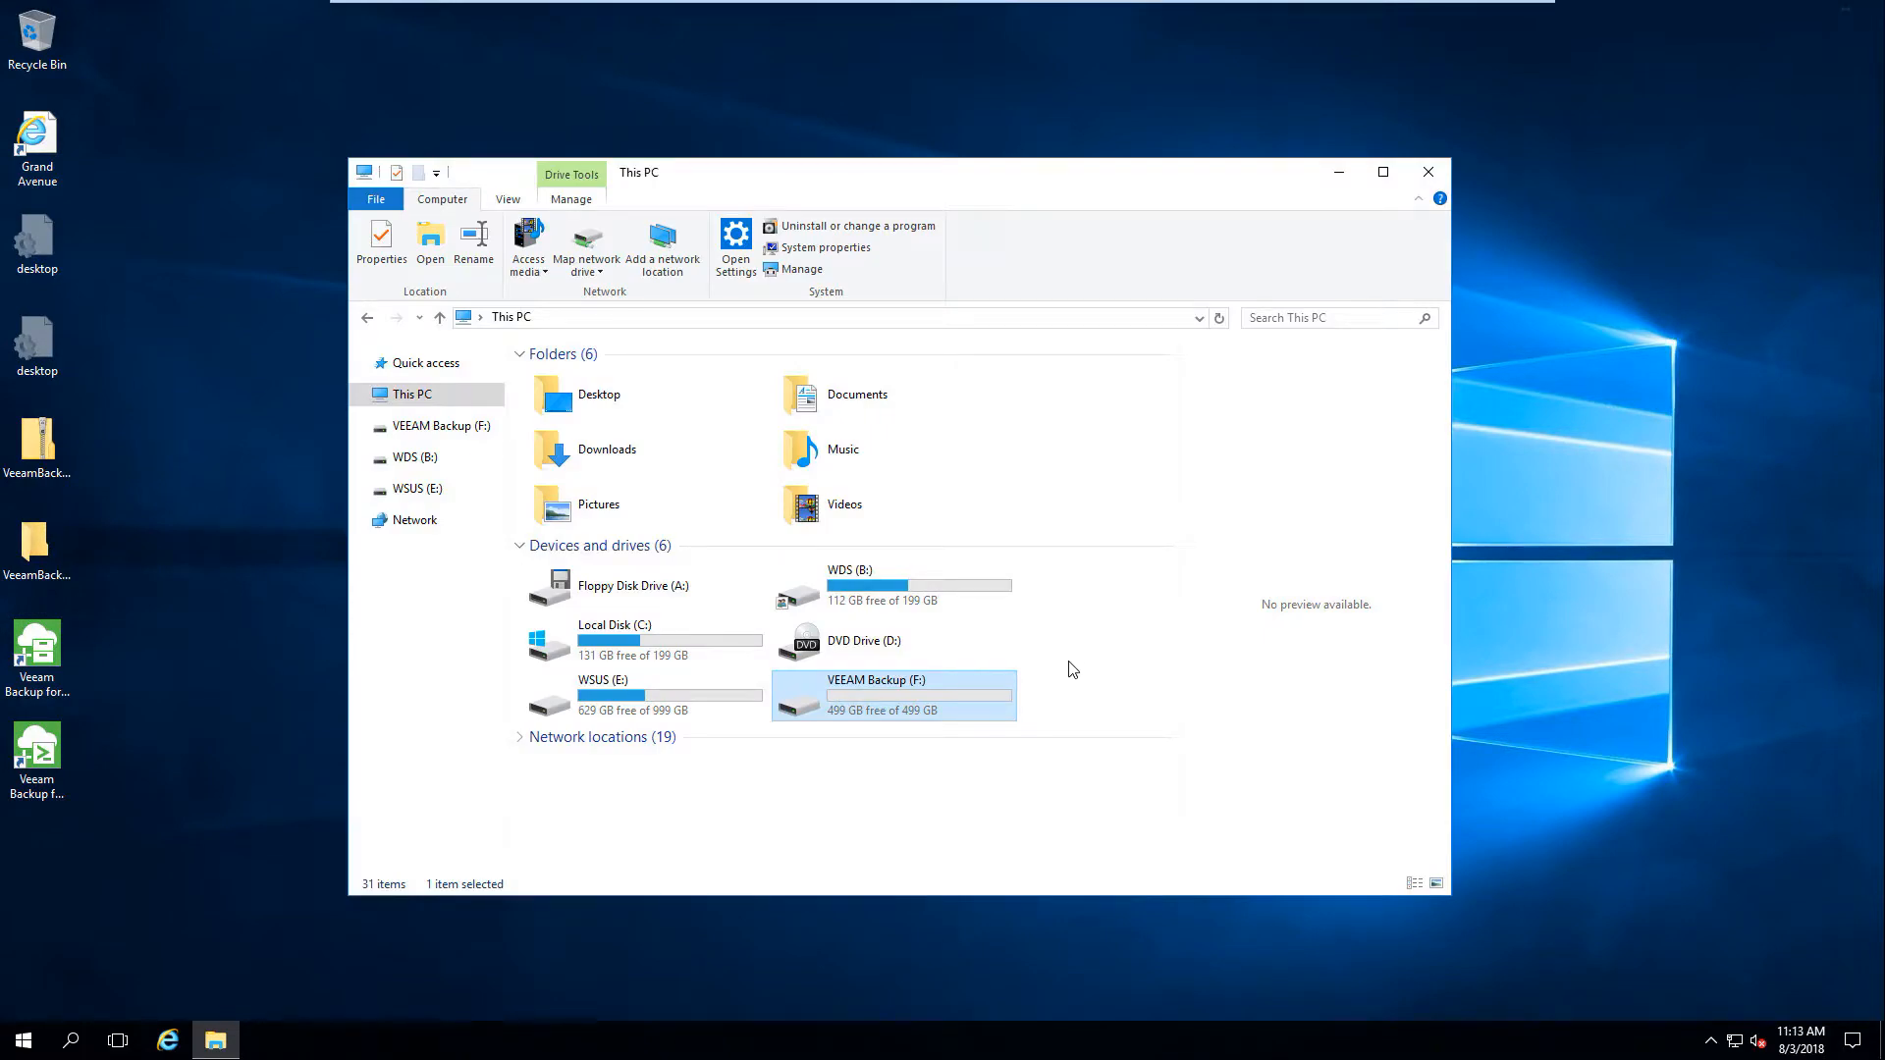
- Move the Veeam Backup for Microsoft Office 365 shortcut to a free spot on the desktop and launch the console from it
click(1080, 666)
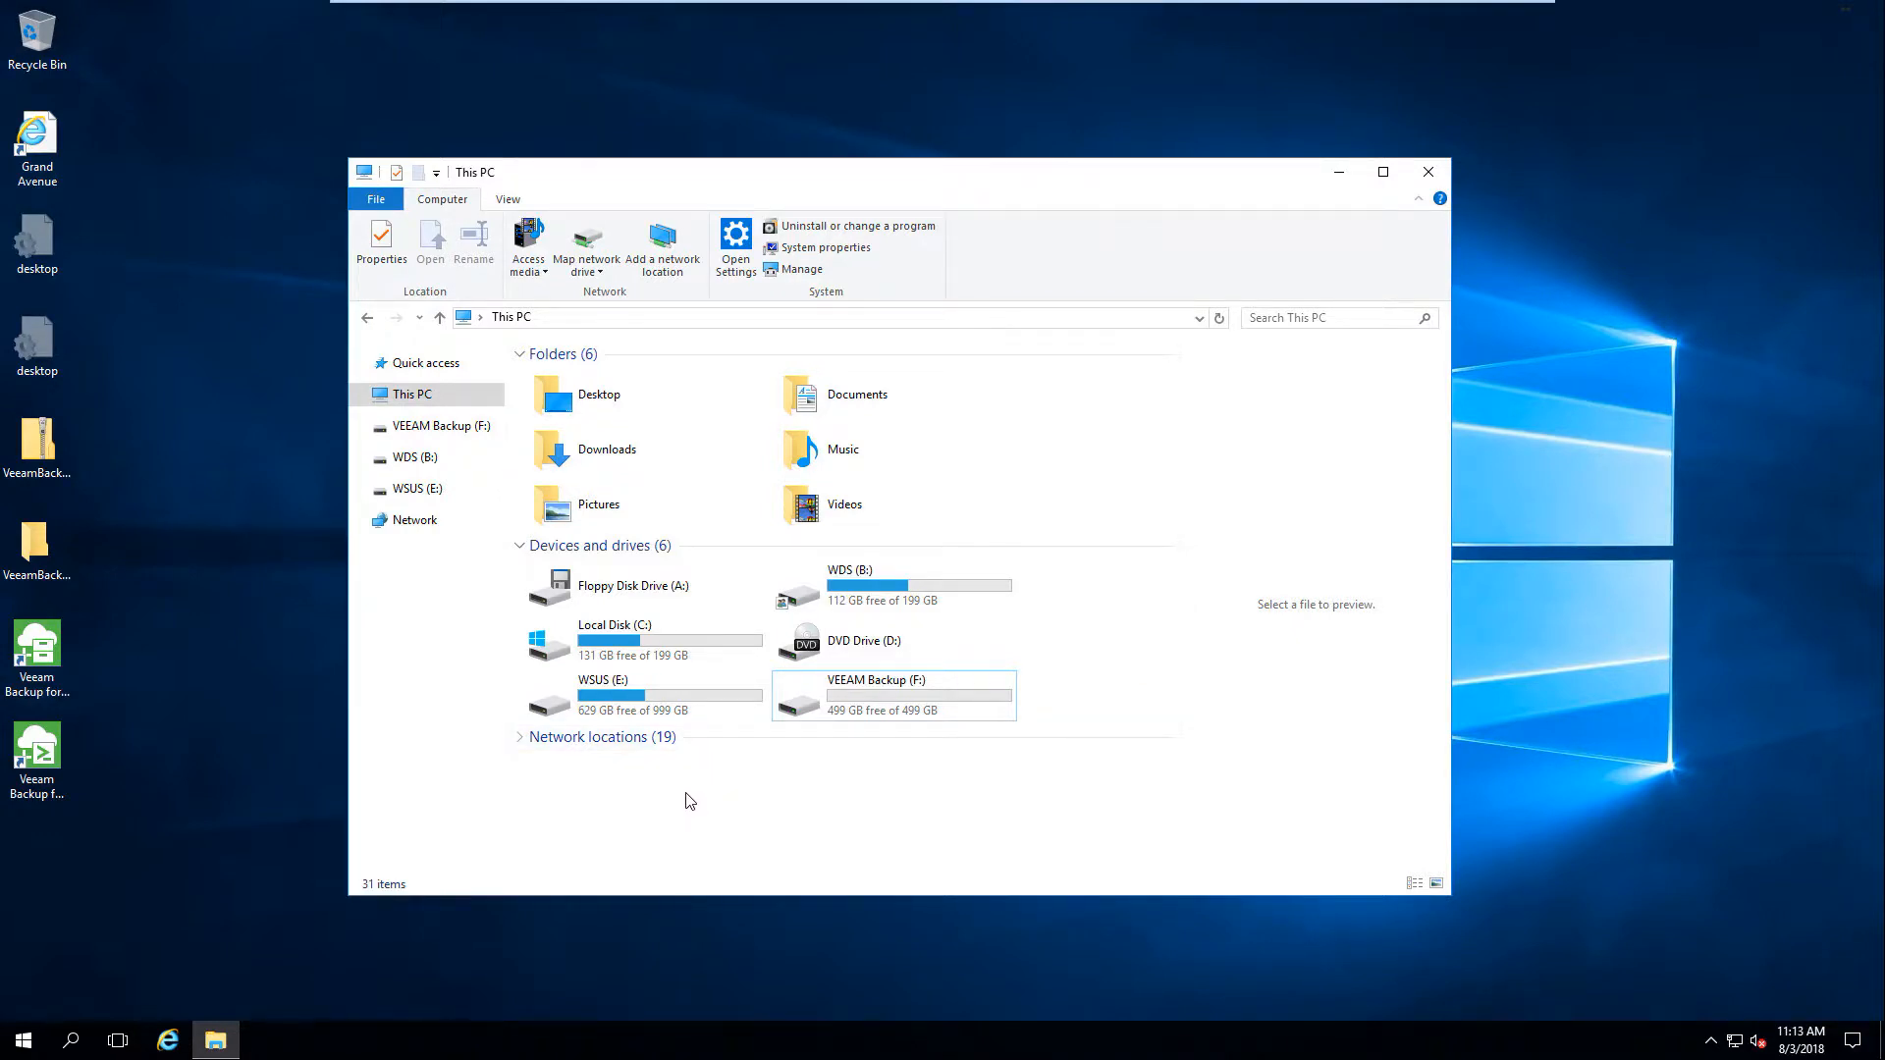
click(20, 678)
drag(70, 764, 125, 633)
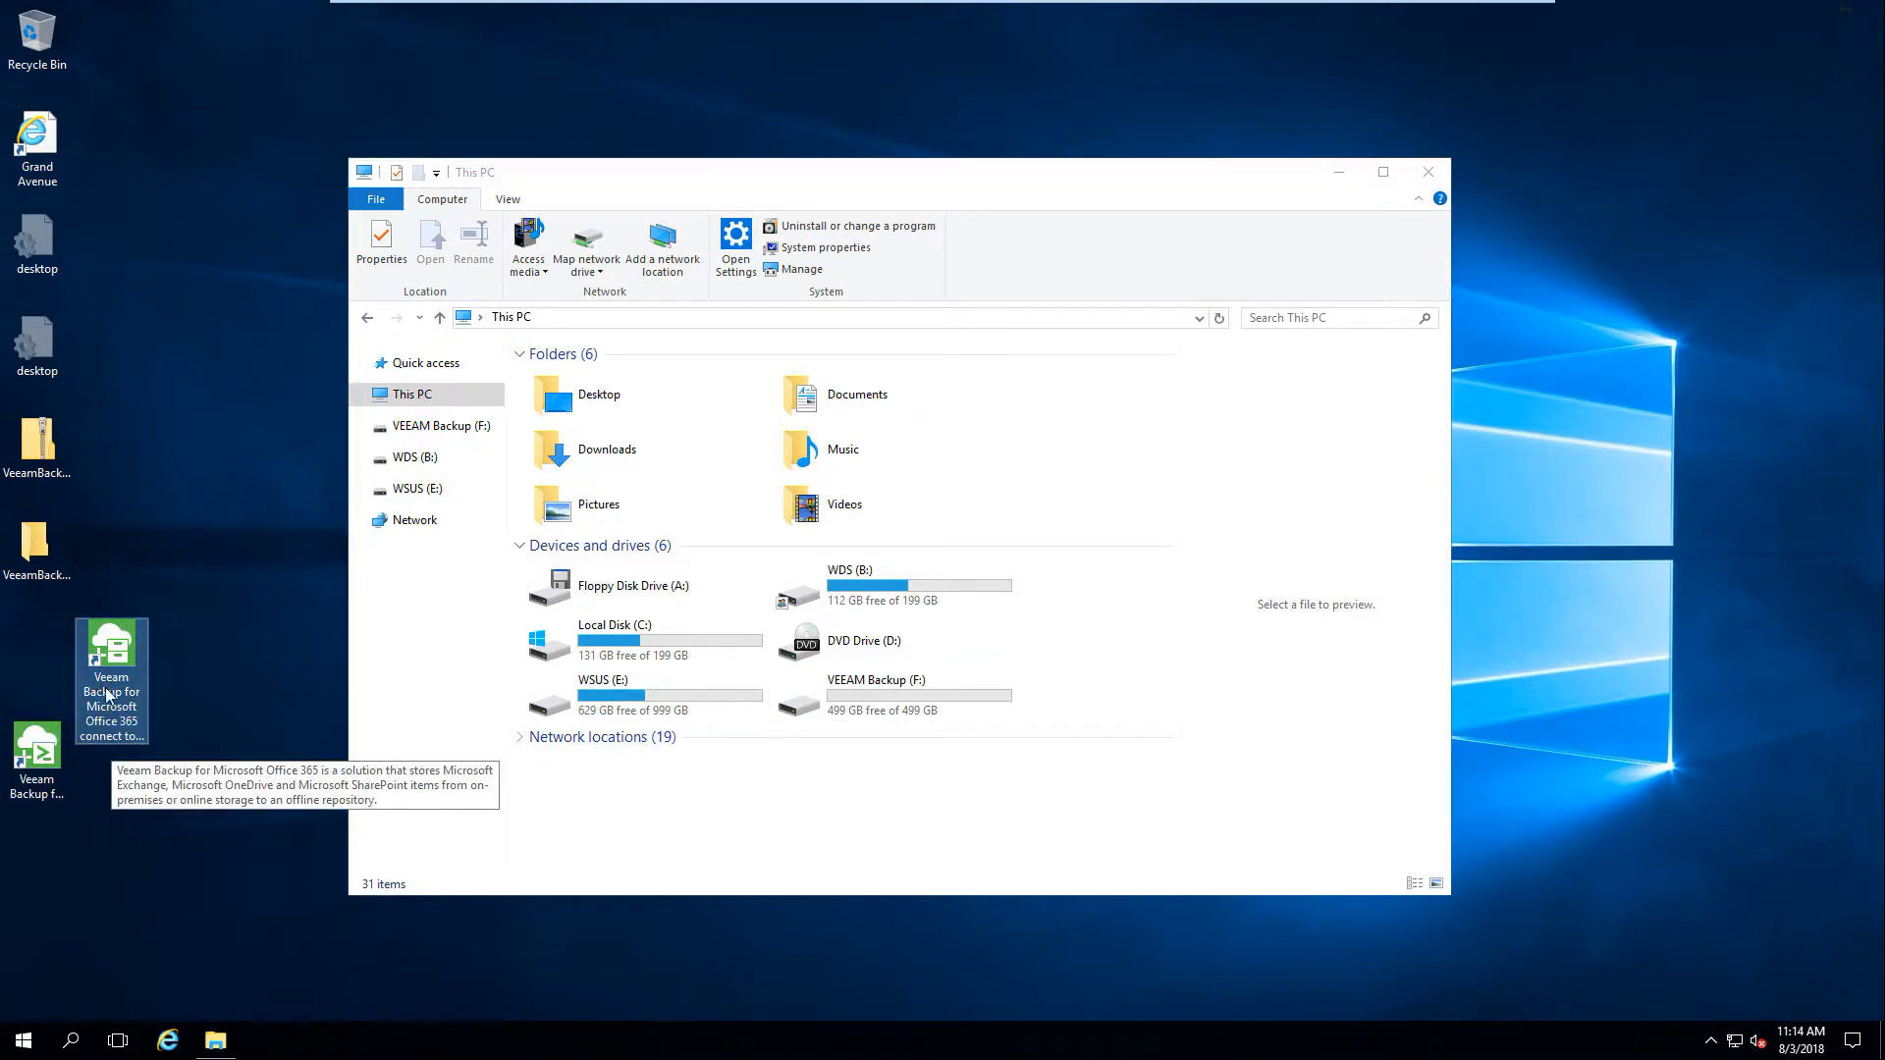
click(10, 772)
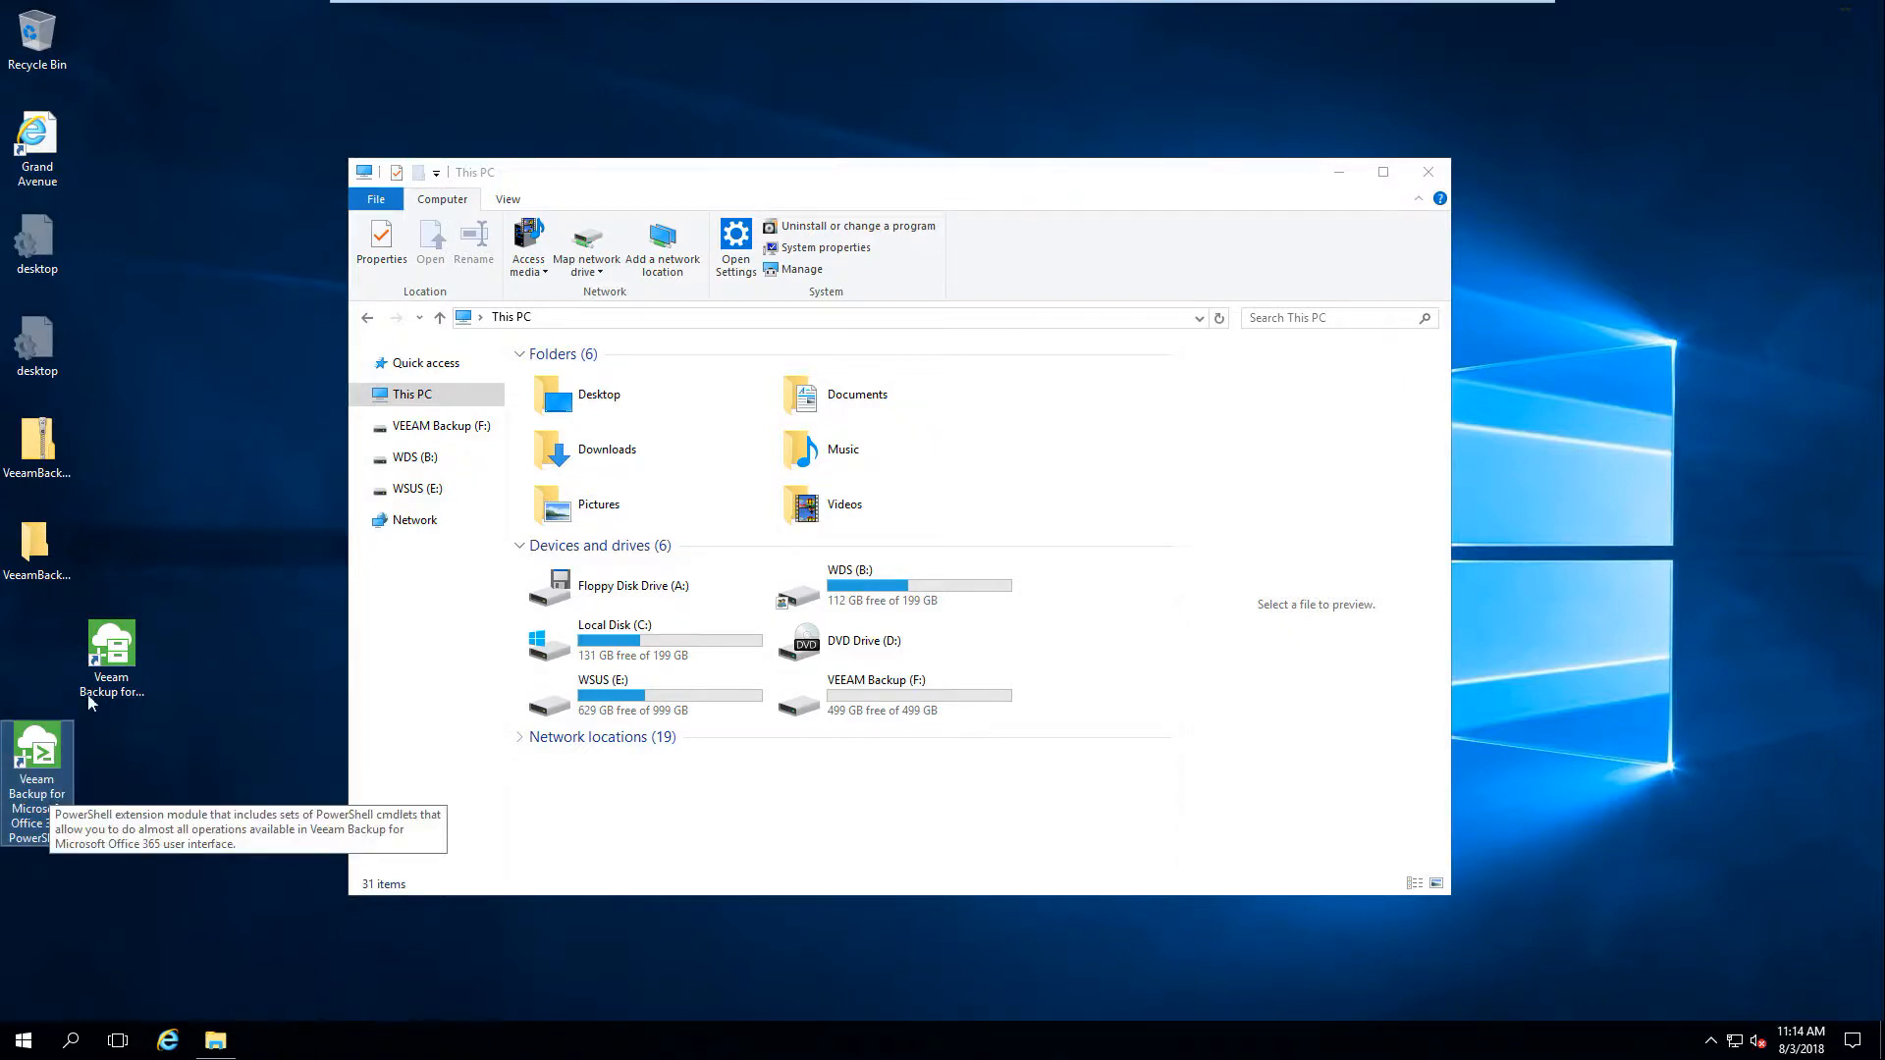
click(116, 665)
double_click(109, 656)
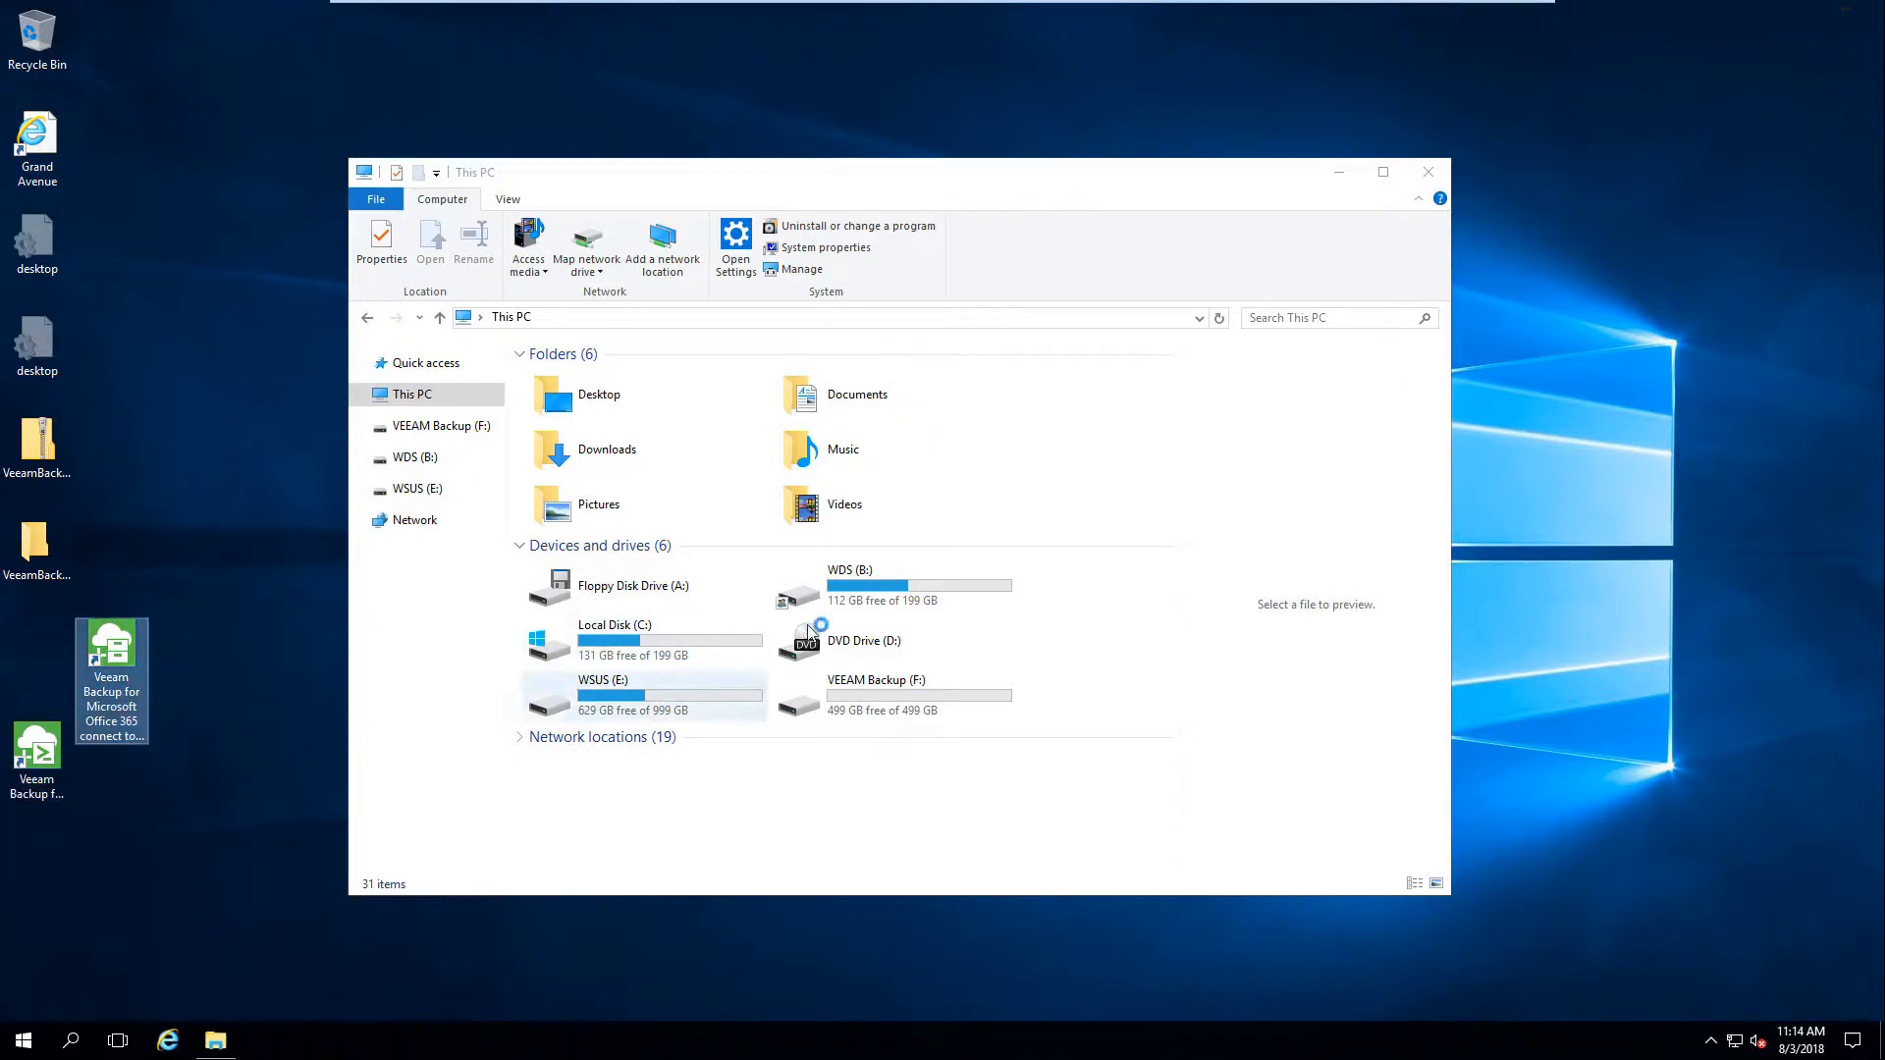
- Check the server address and port, and connect to 127.0.0.1 on port 9191 using Windows session authentication
click(1054, 519)
click(1056, 521)
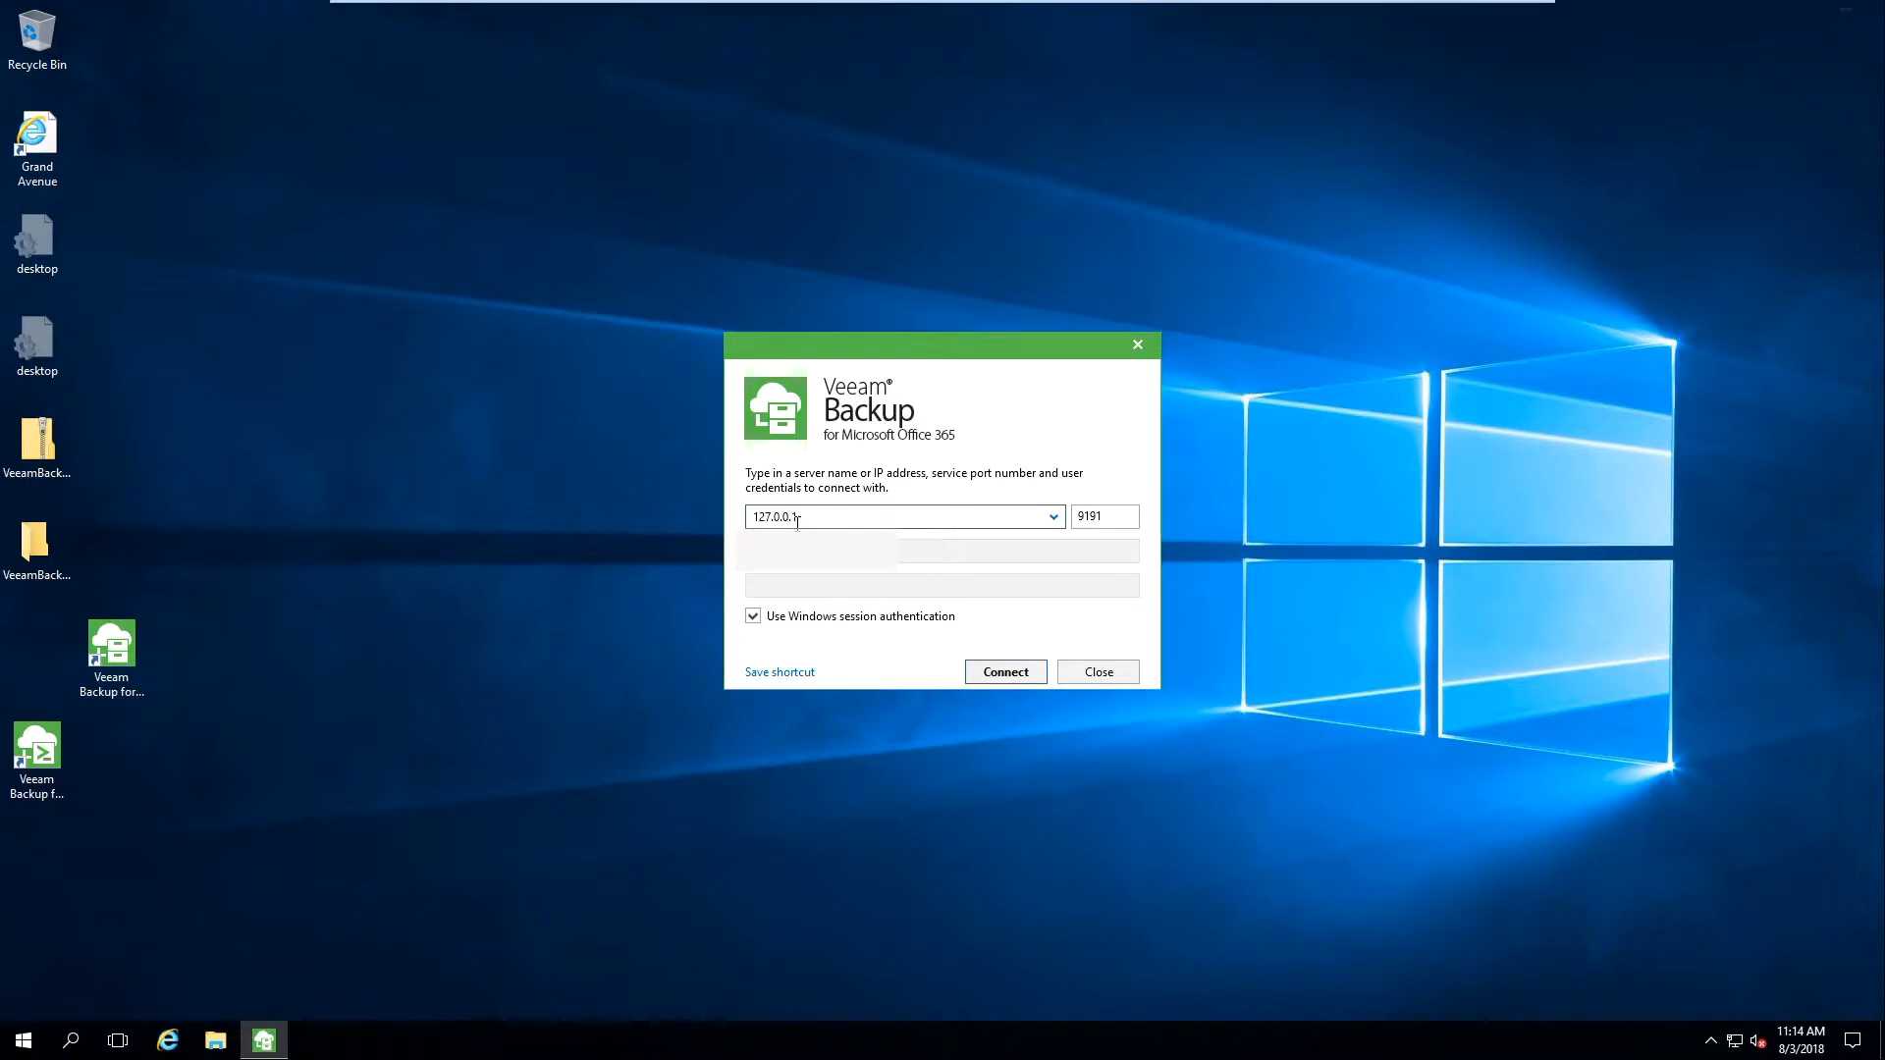
click(1121, 514)
click(1038, 526)
click(1054, 517)
click(1056, 520)
double_click(778, 517)
double_click(1088, 518)
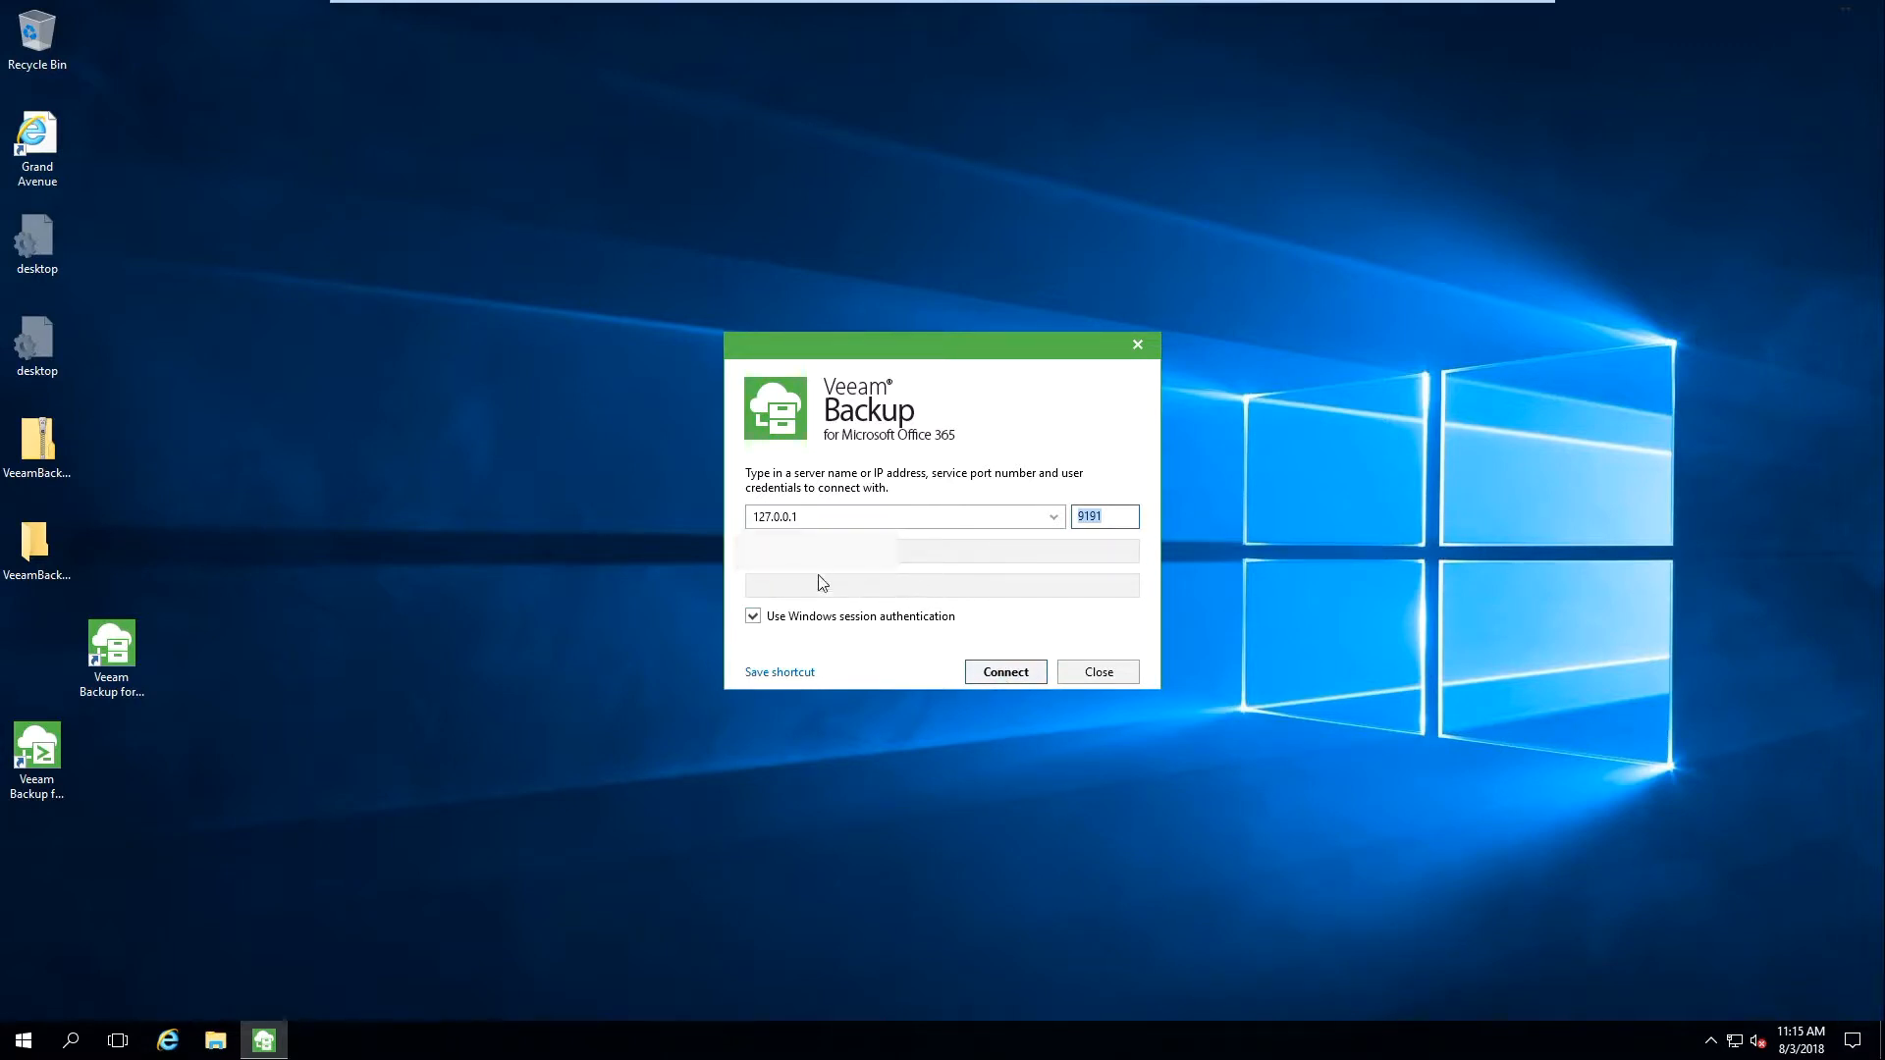
click(1006, 672)
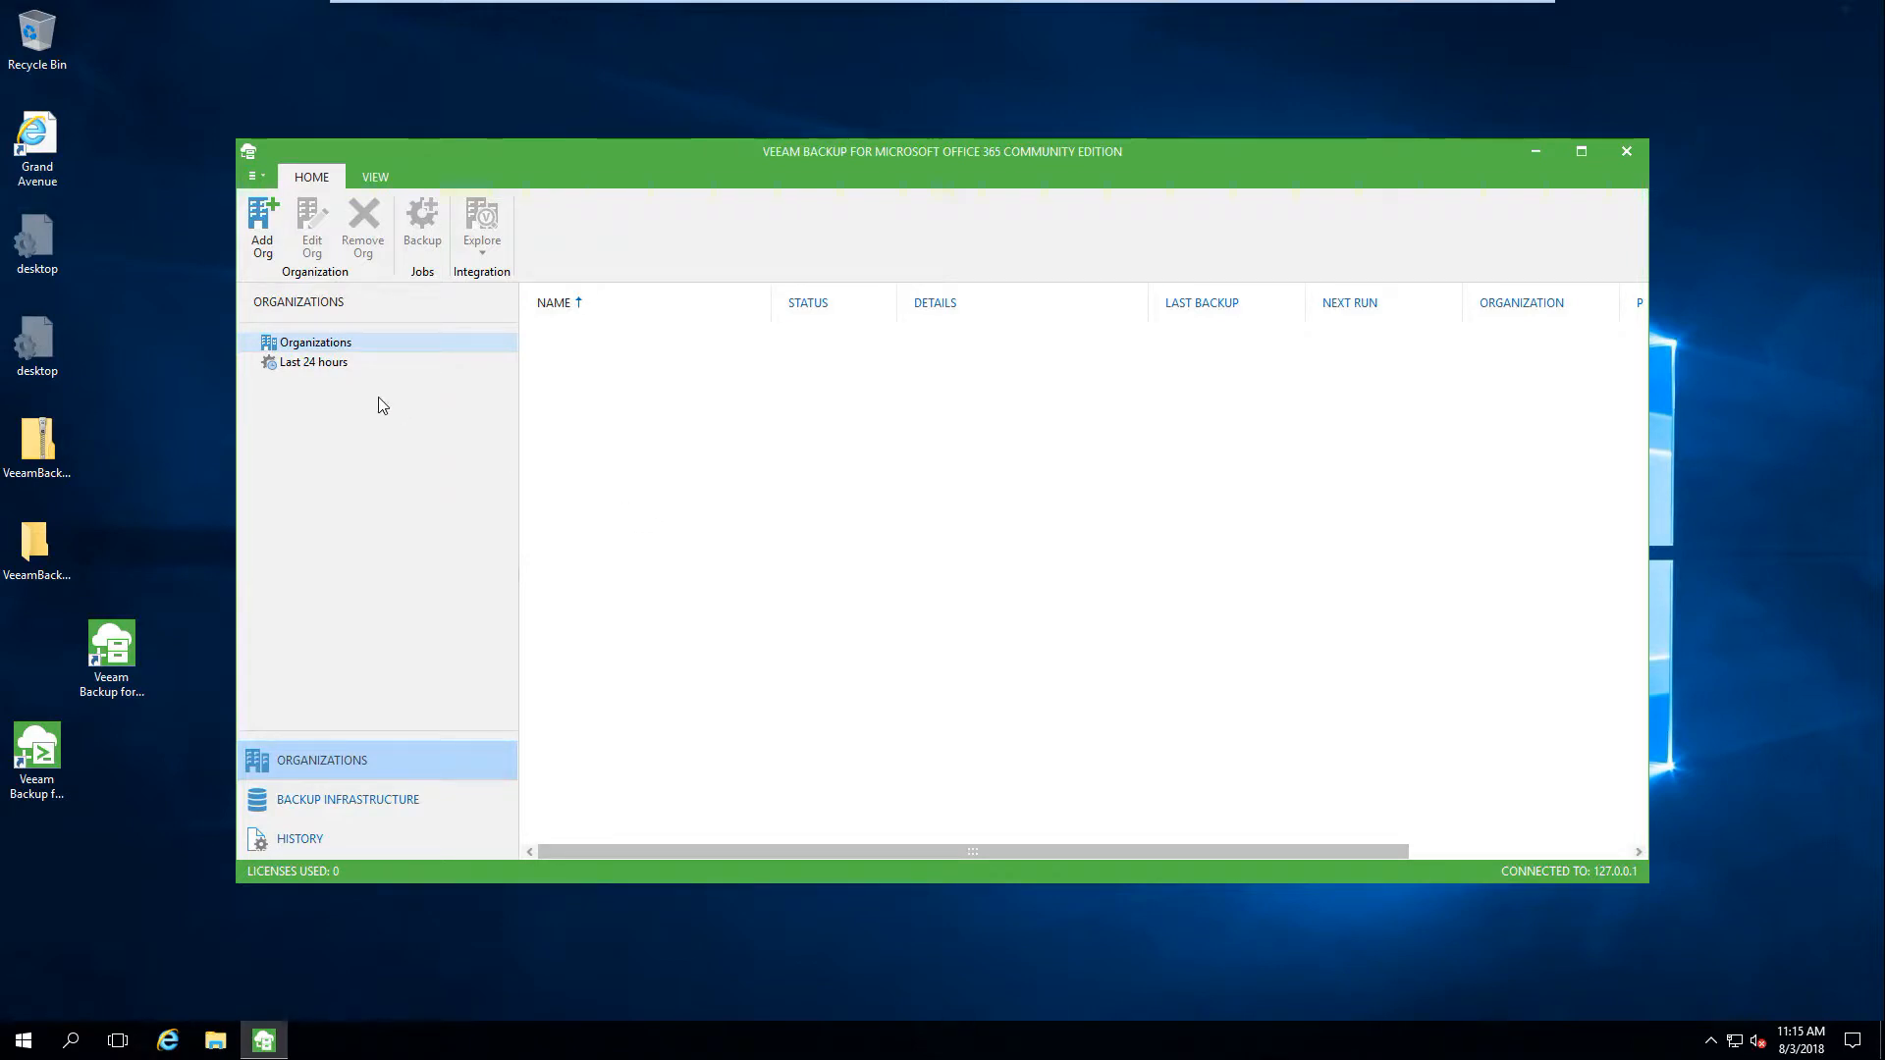
- Add a Microsoft Office 365 organization with the Default region, granting the account Exchange Server and SharePoint Server roles and using the custom Veeam application
click(262, 226)
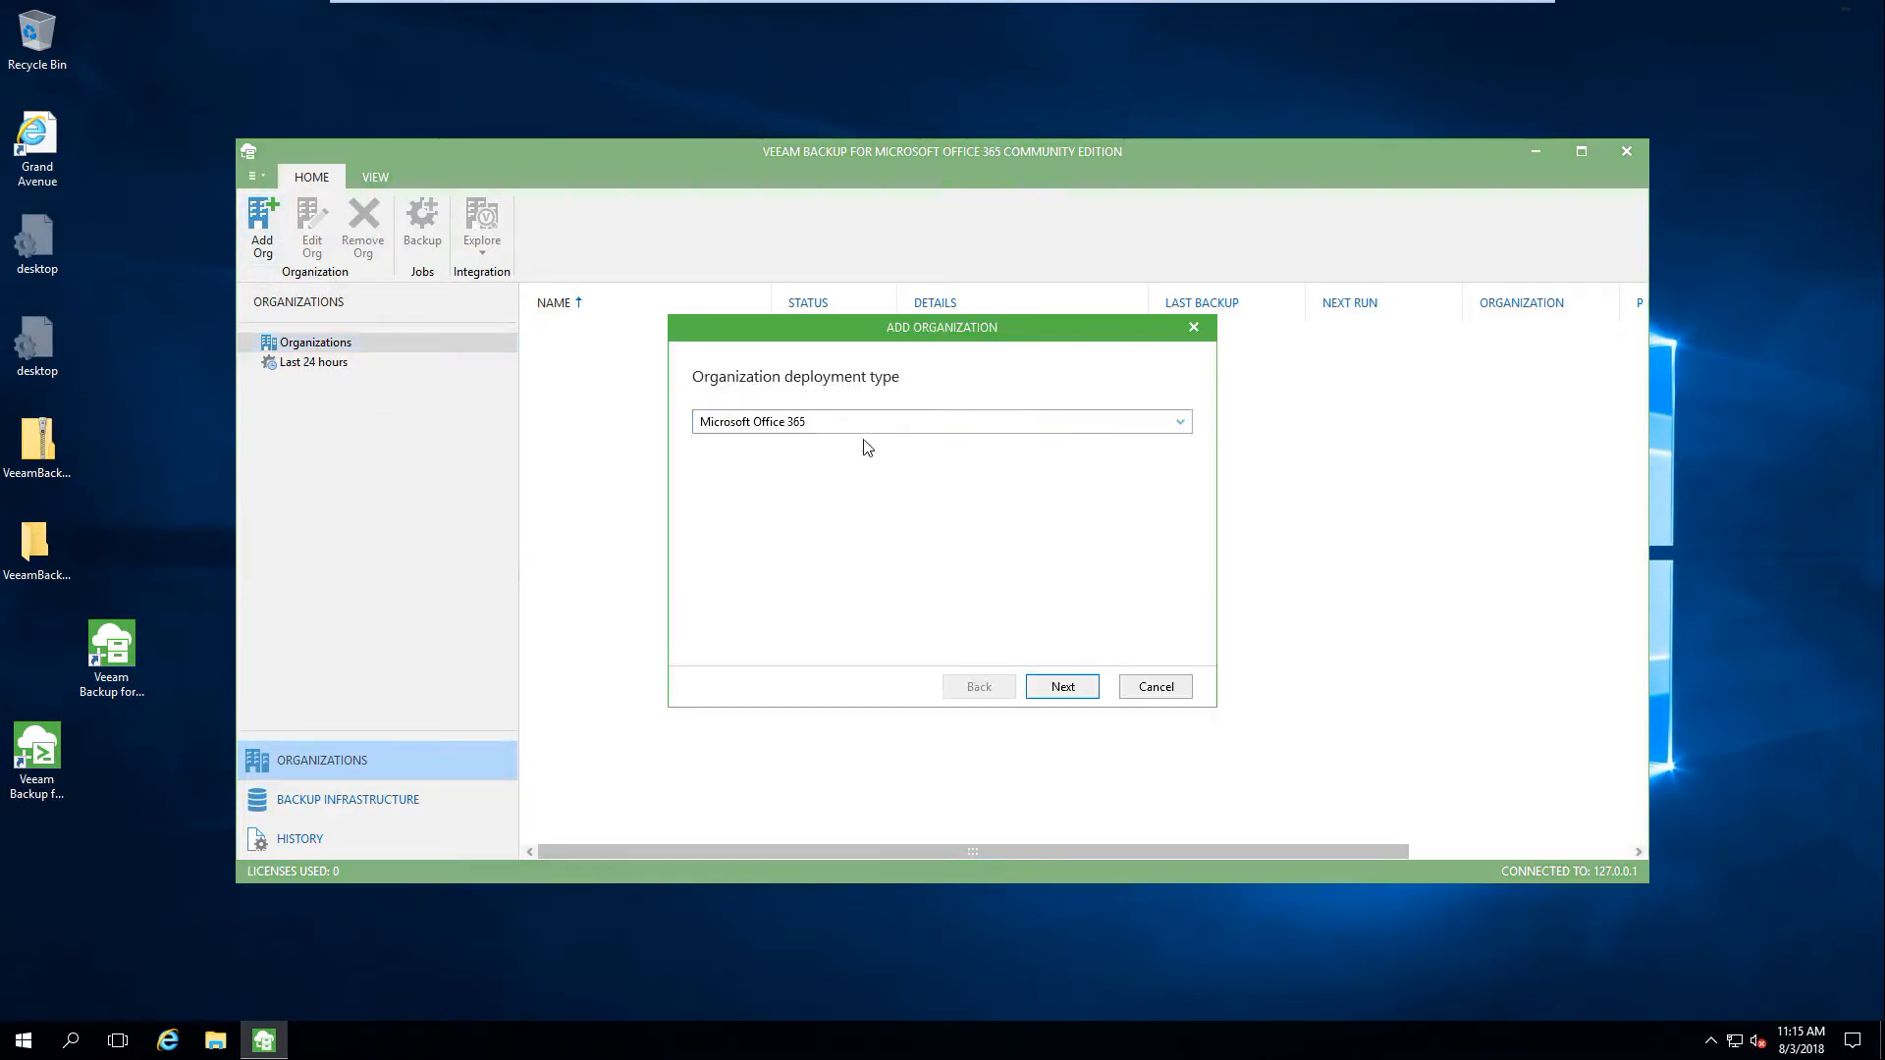
click(754, 423)
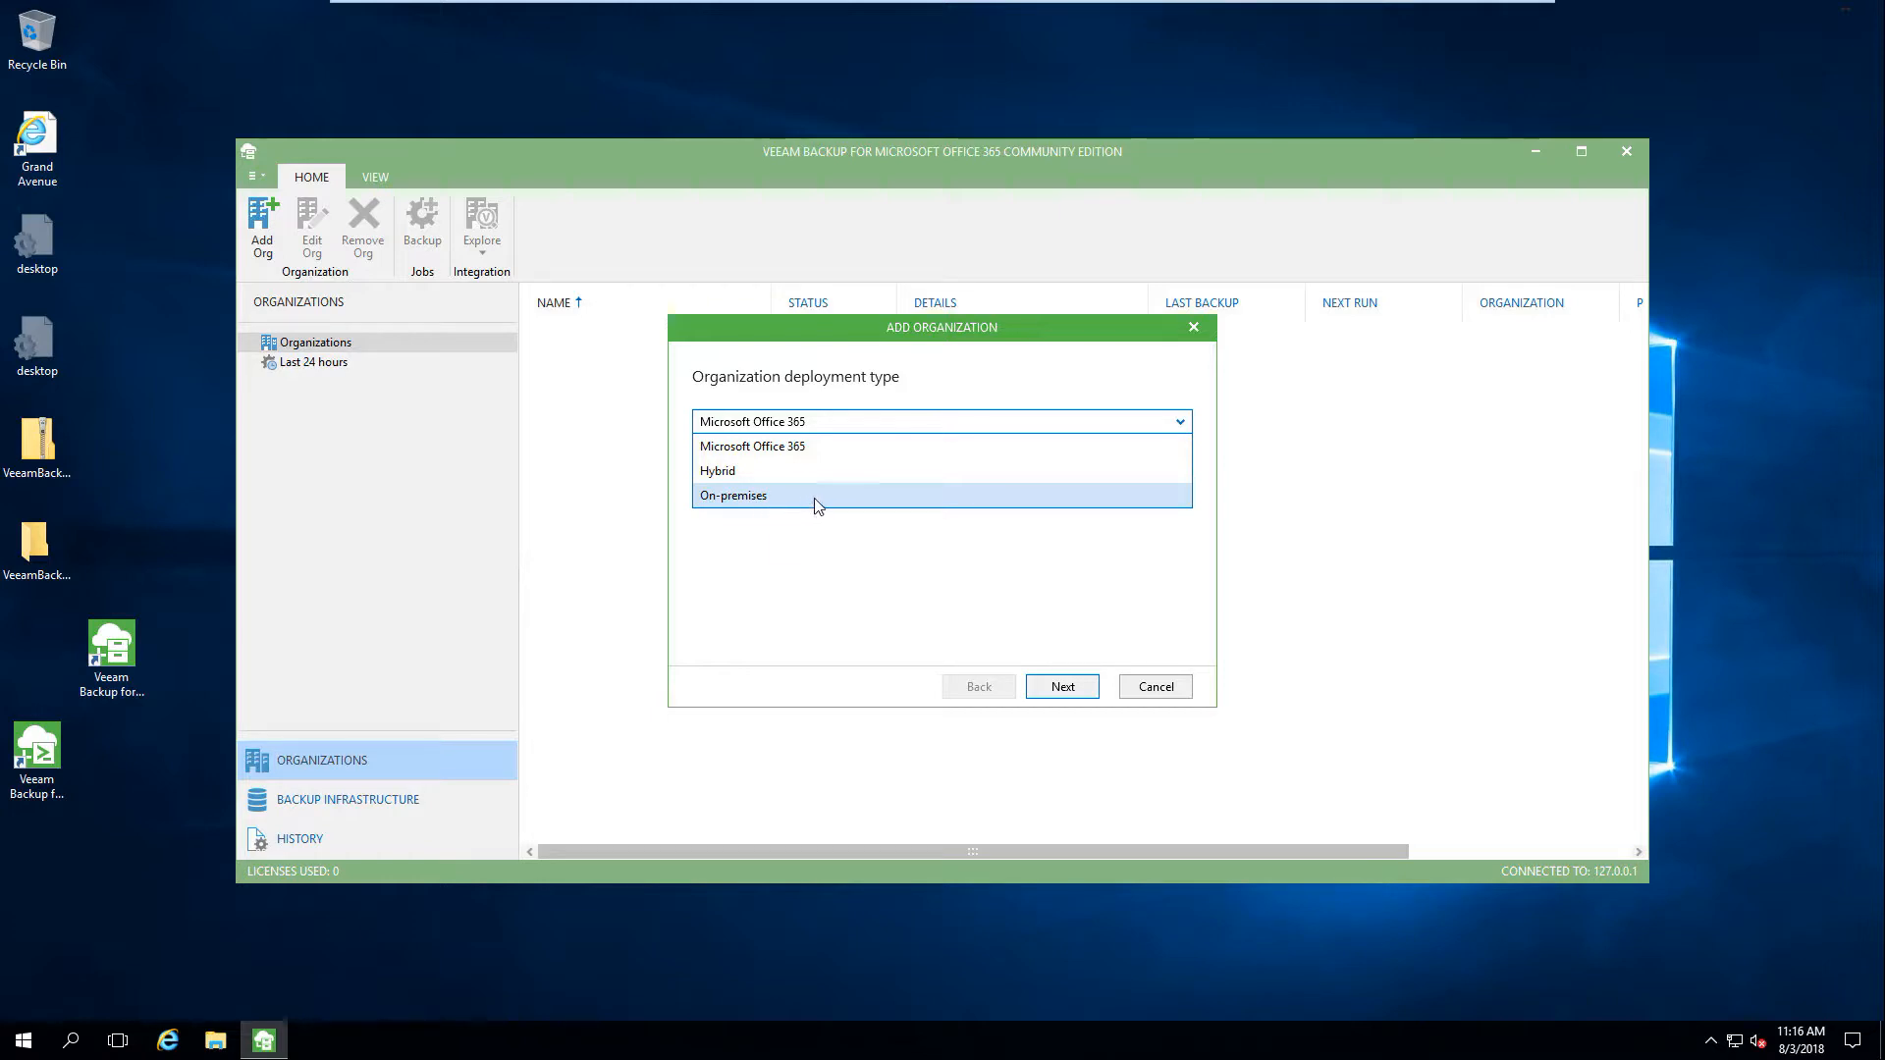
click(884, 449)
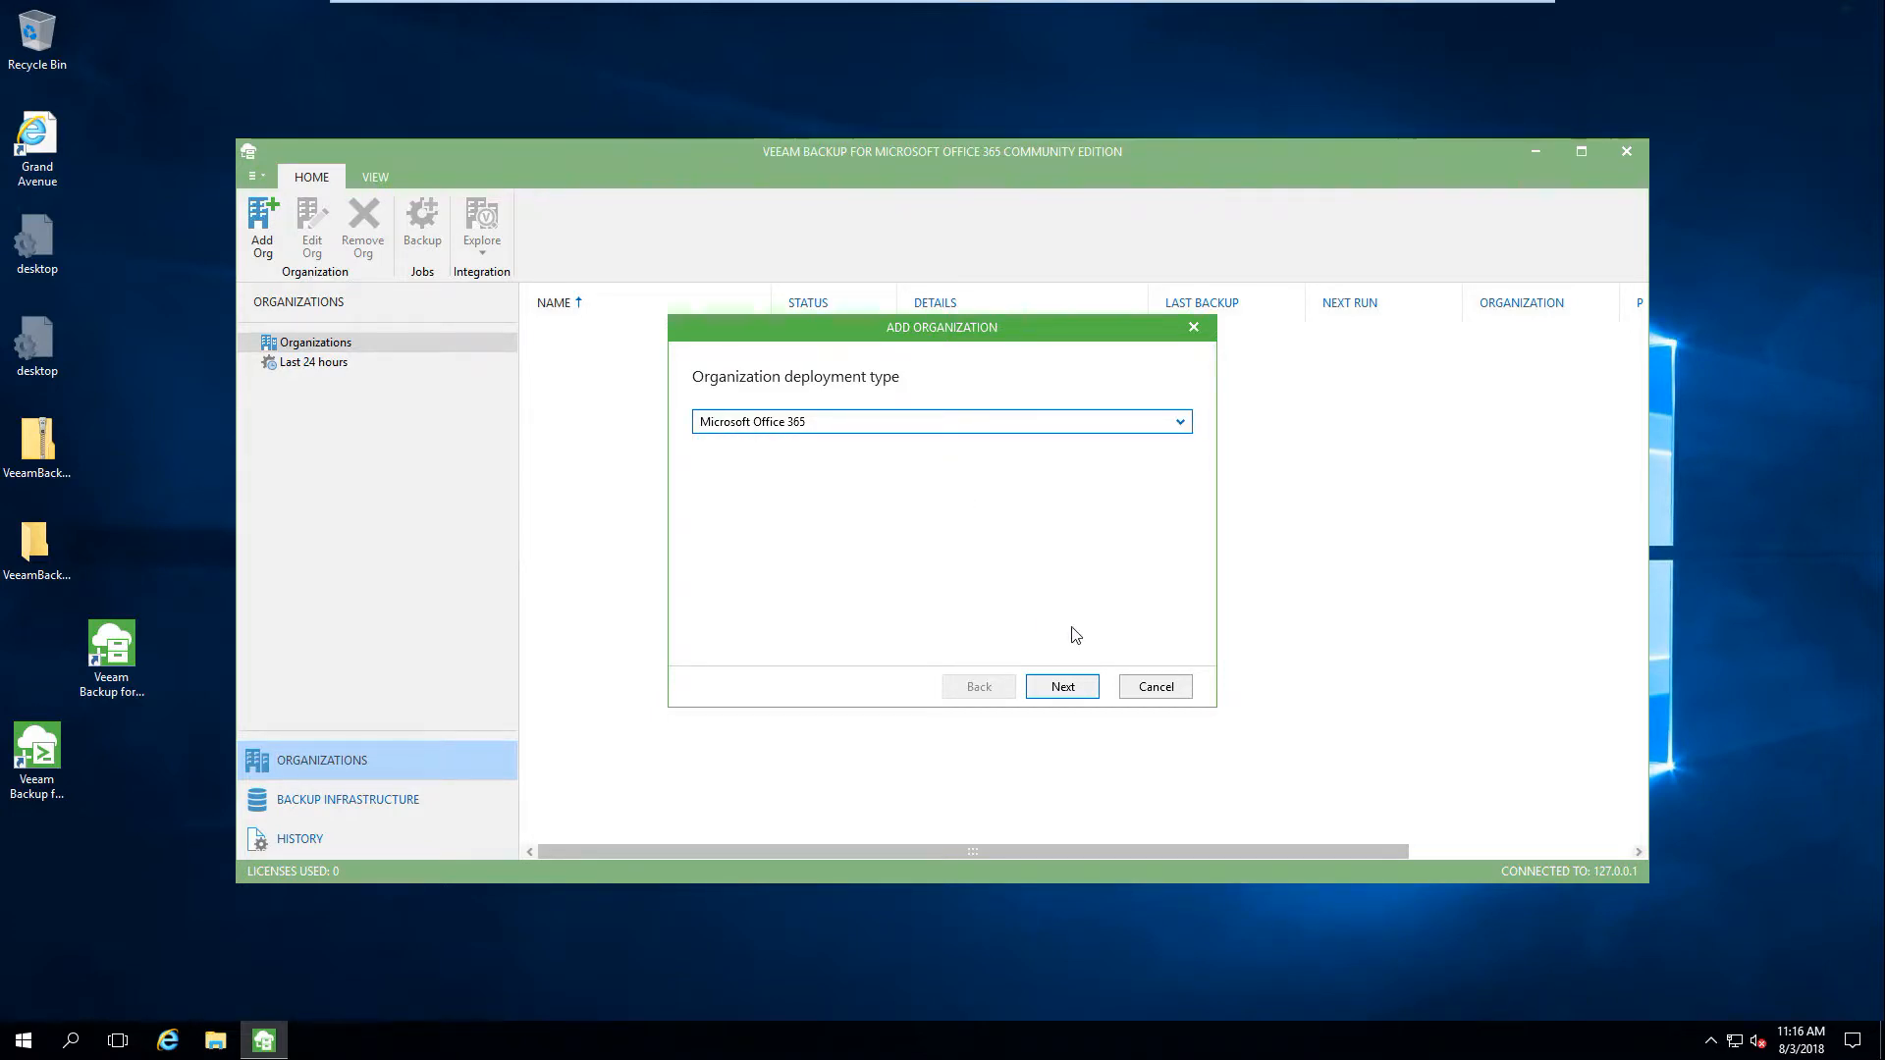
click(1062, 691)
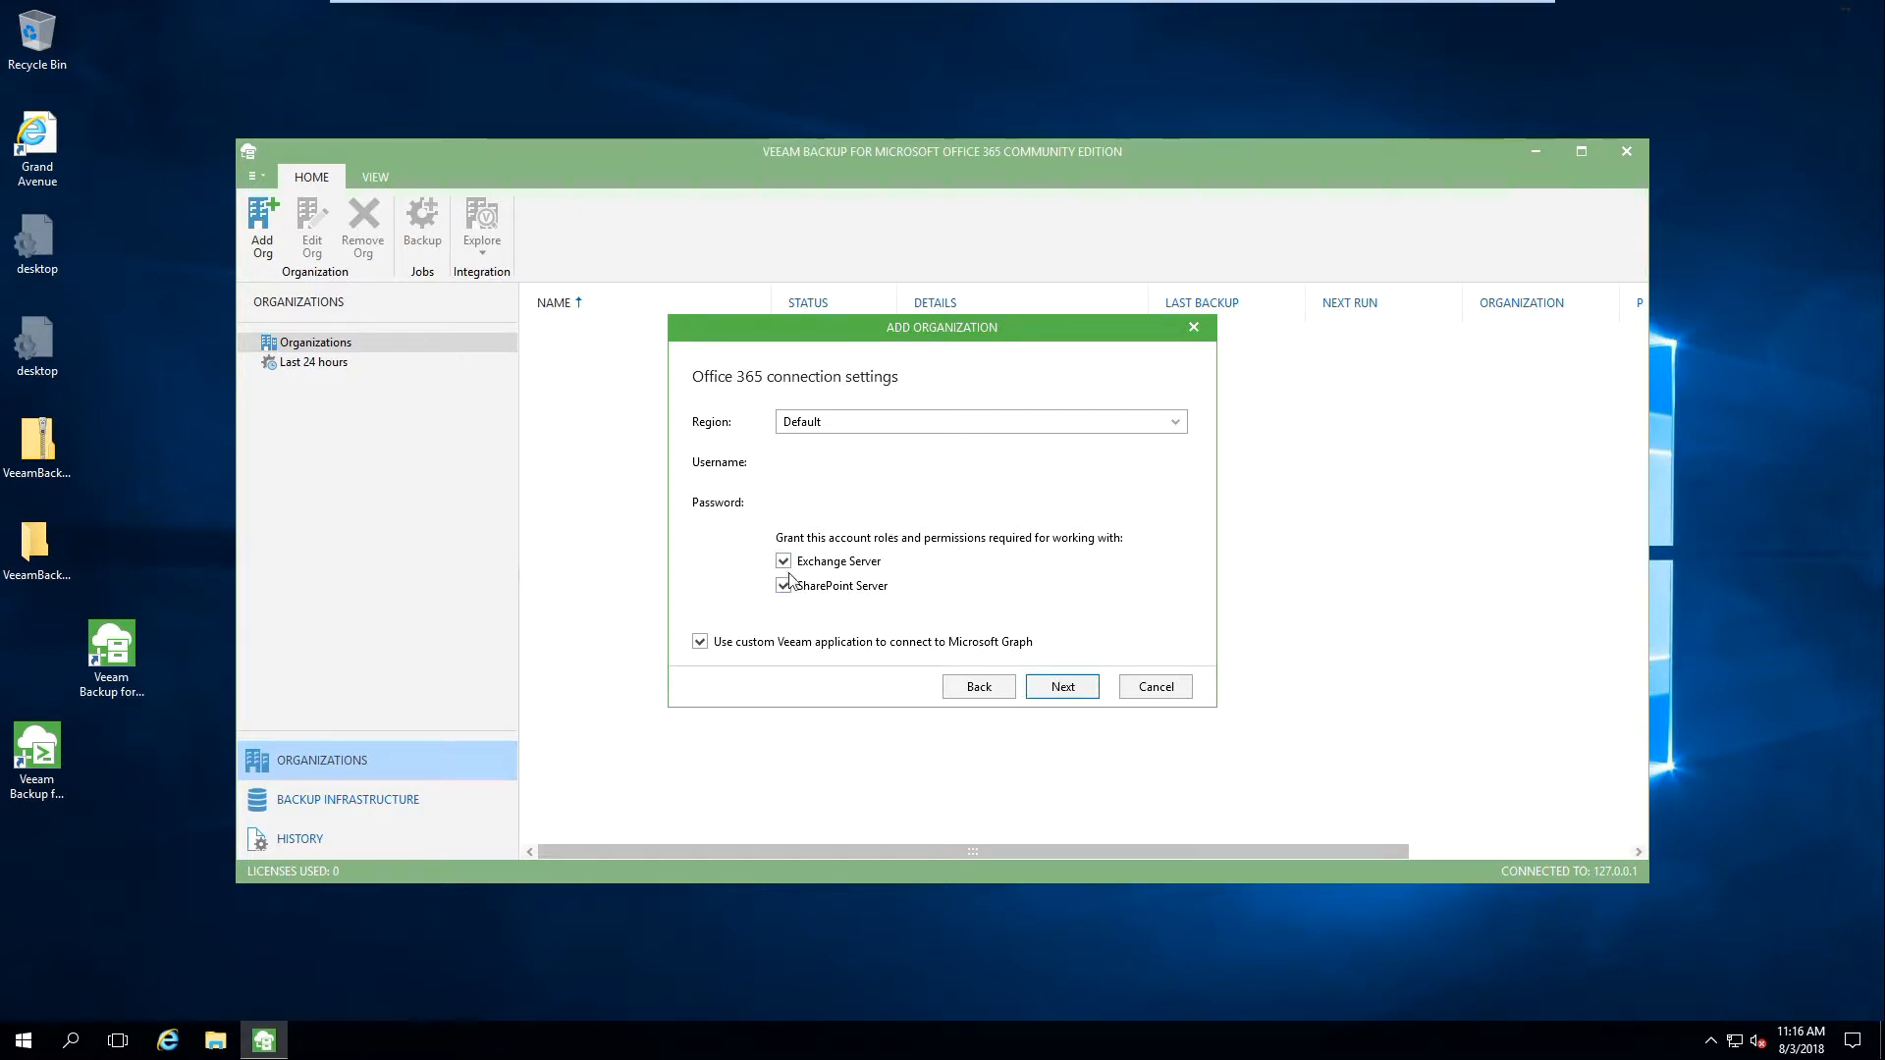
click(1065, 687)
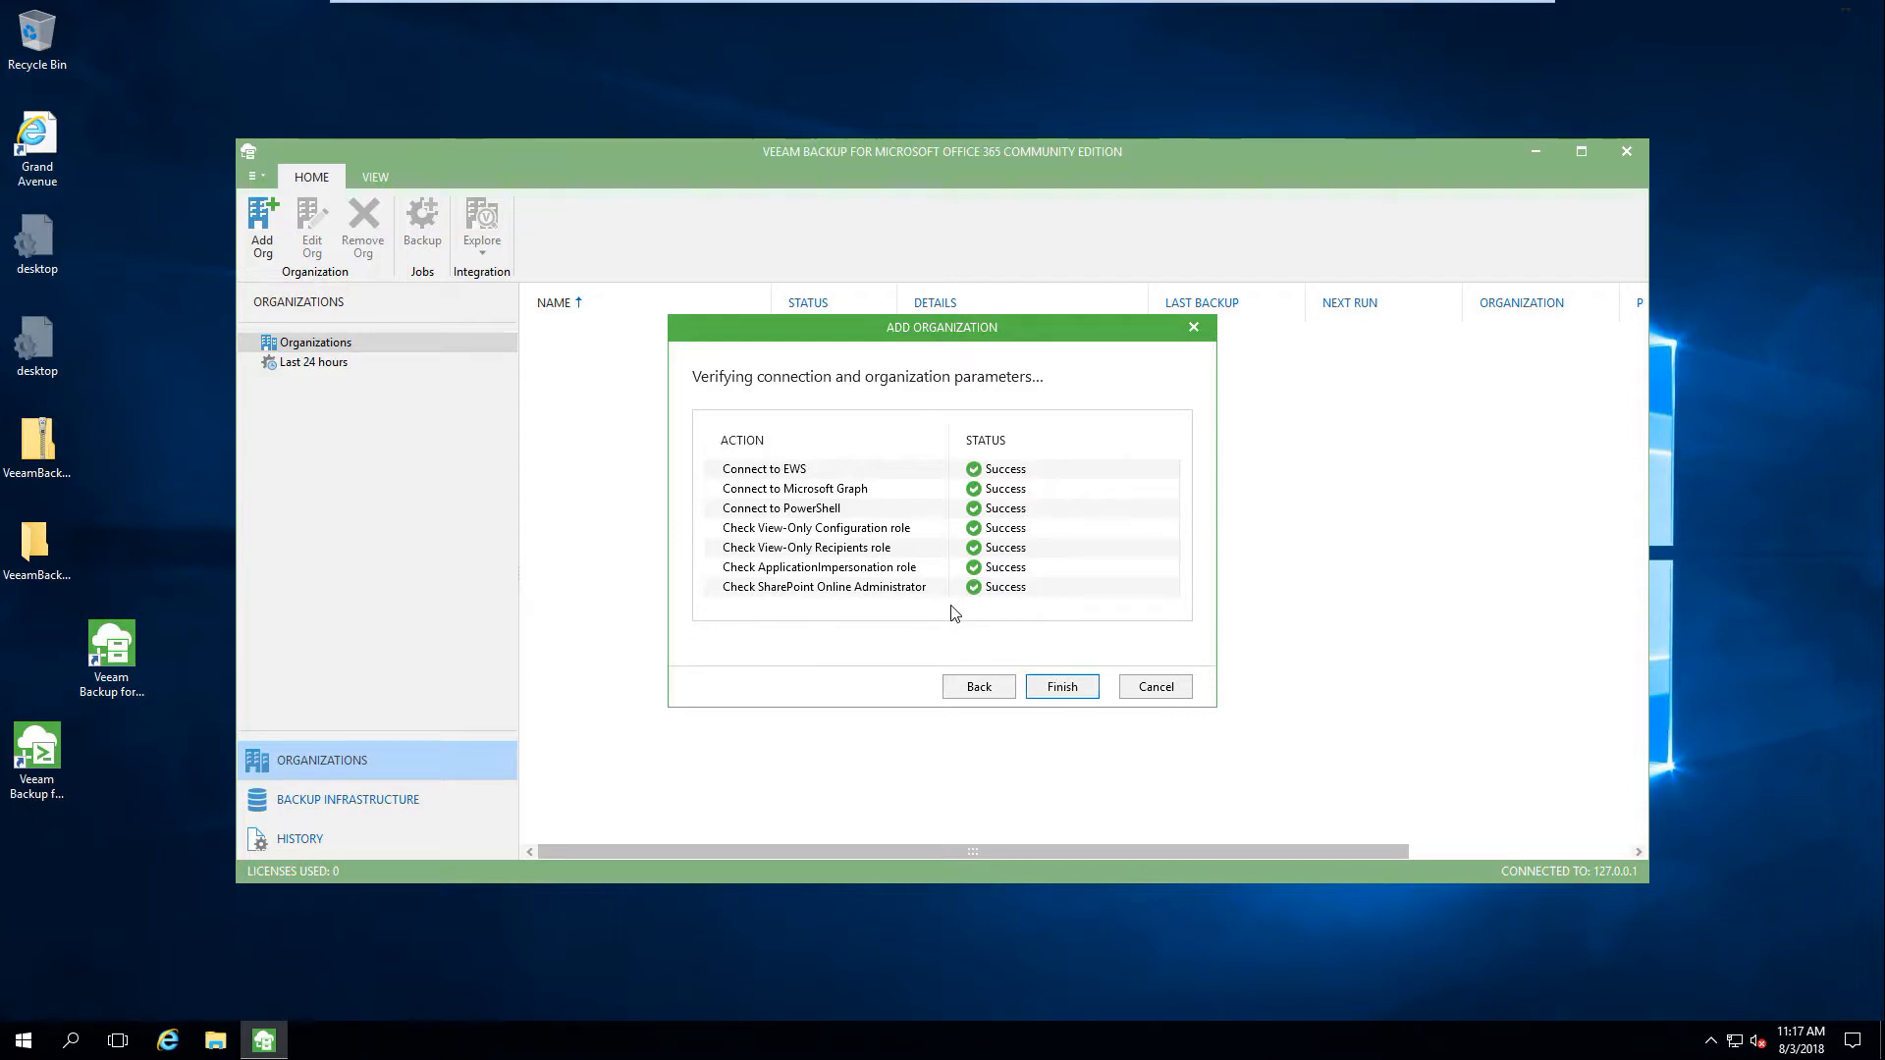
click(1058, 691)
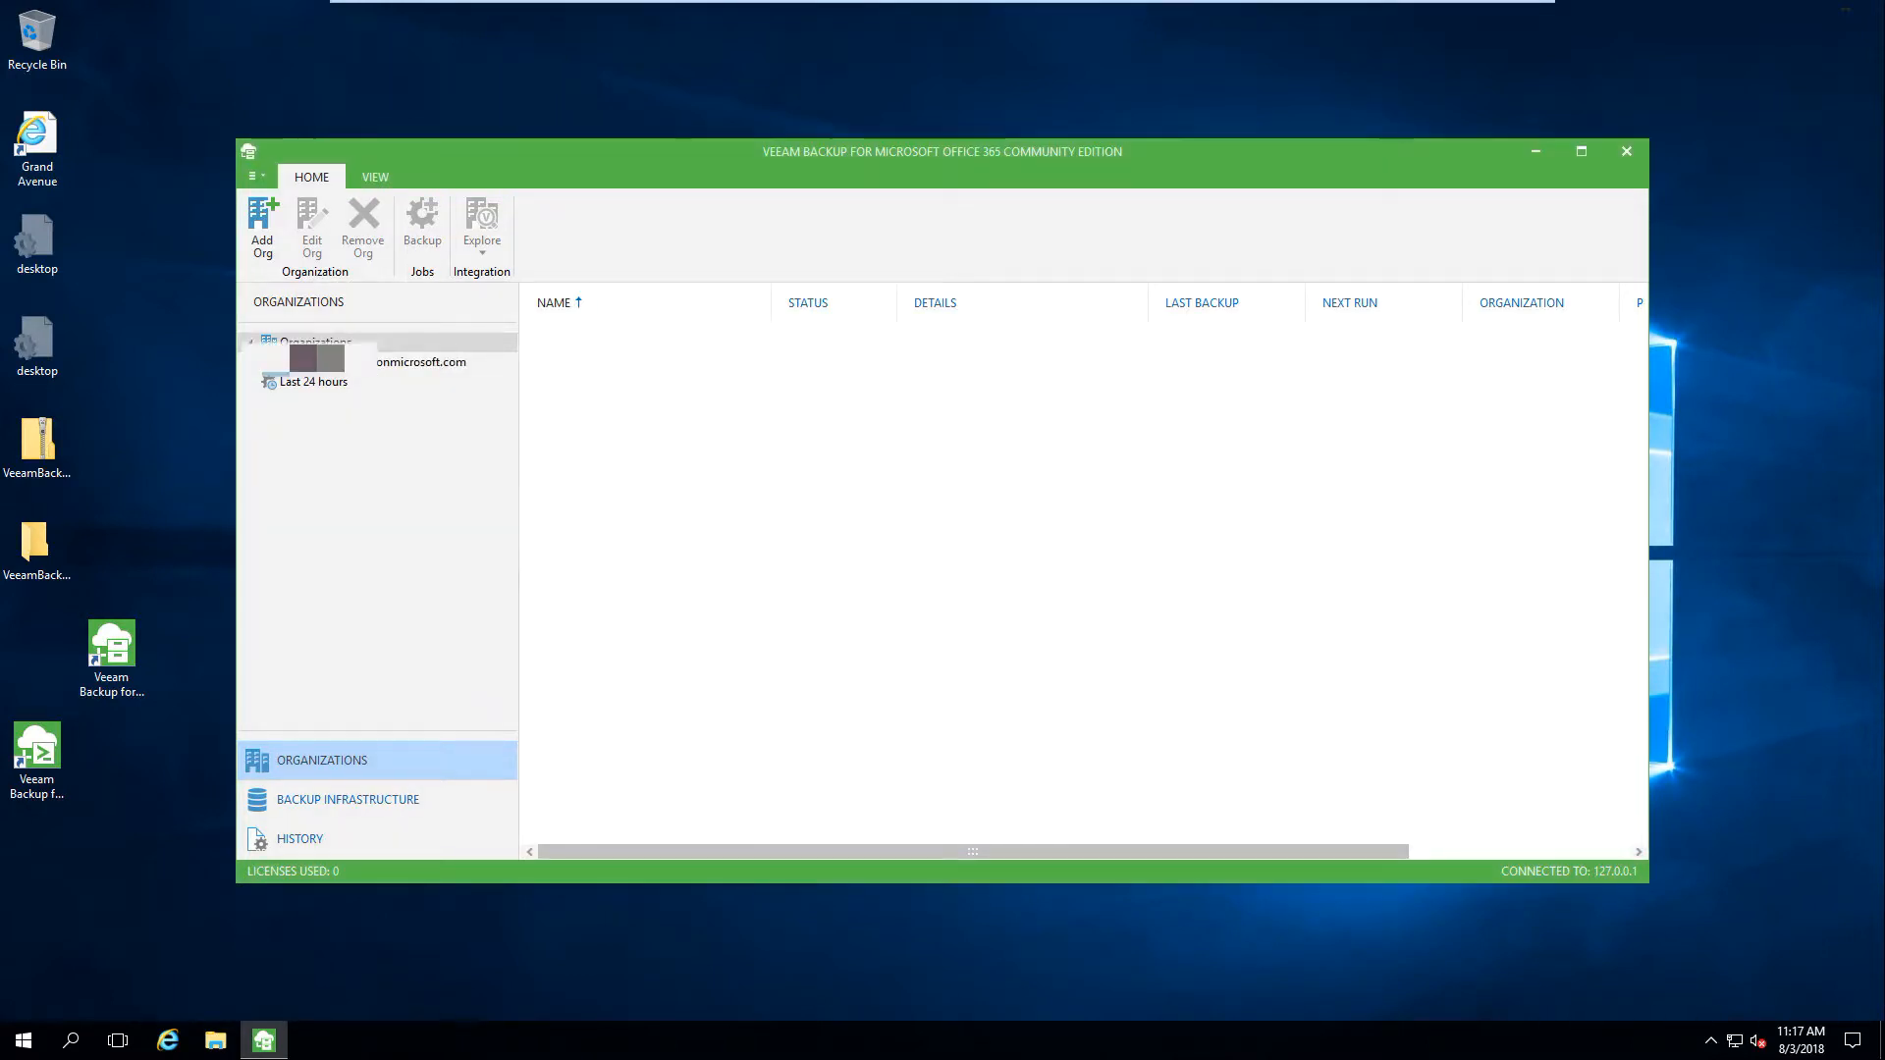
- Start a new backup job for the added organization and name it Daily Backup
click(387, 364)
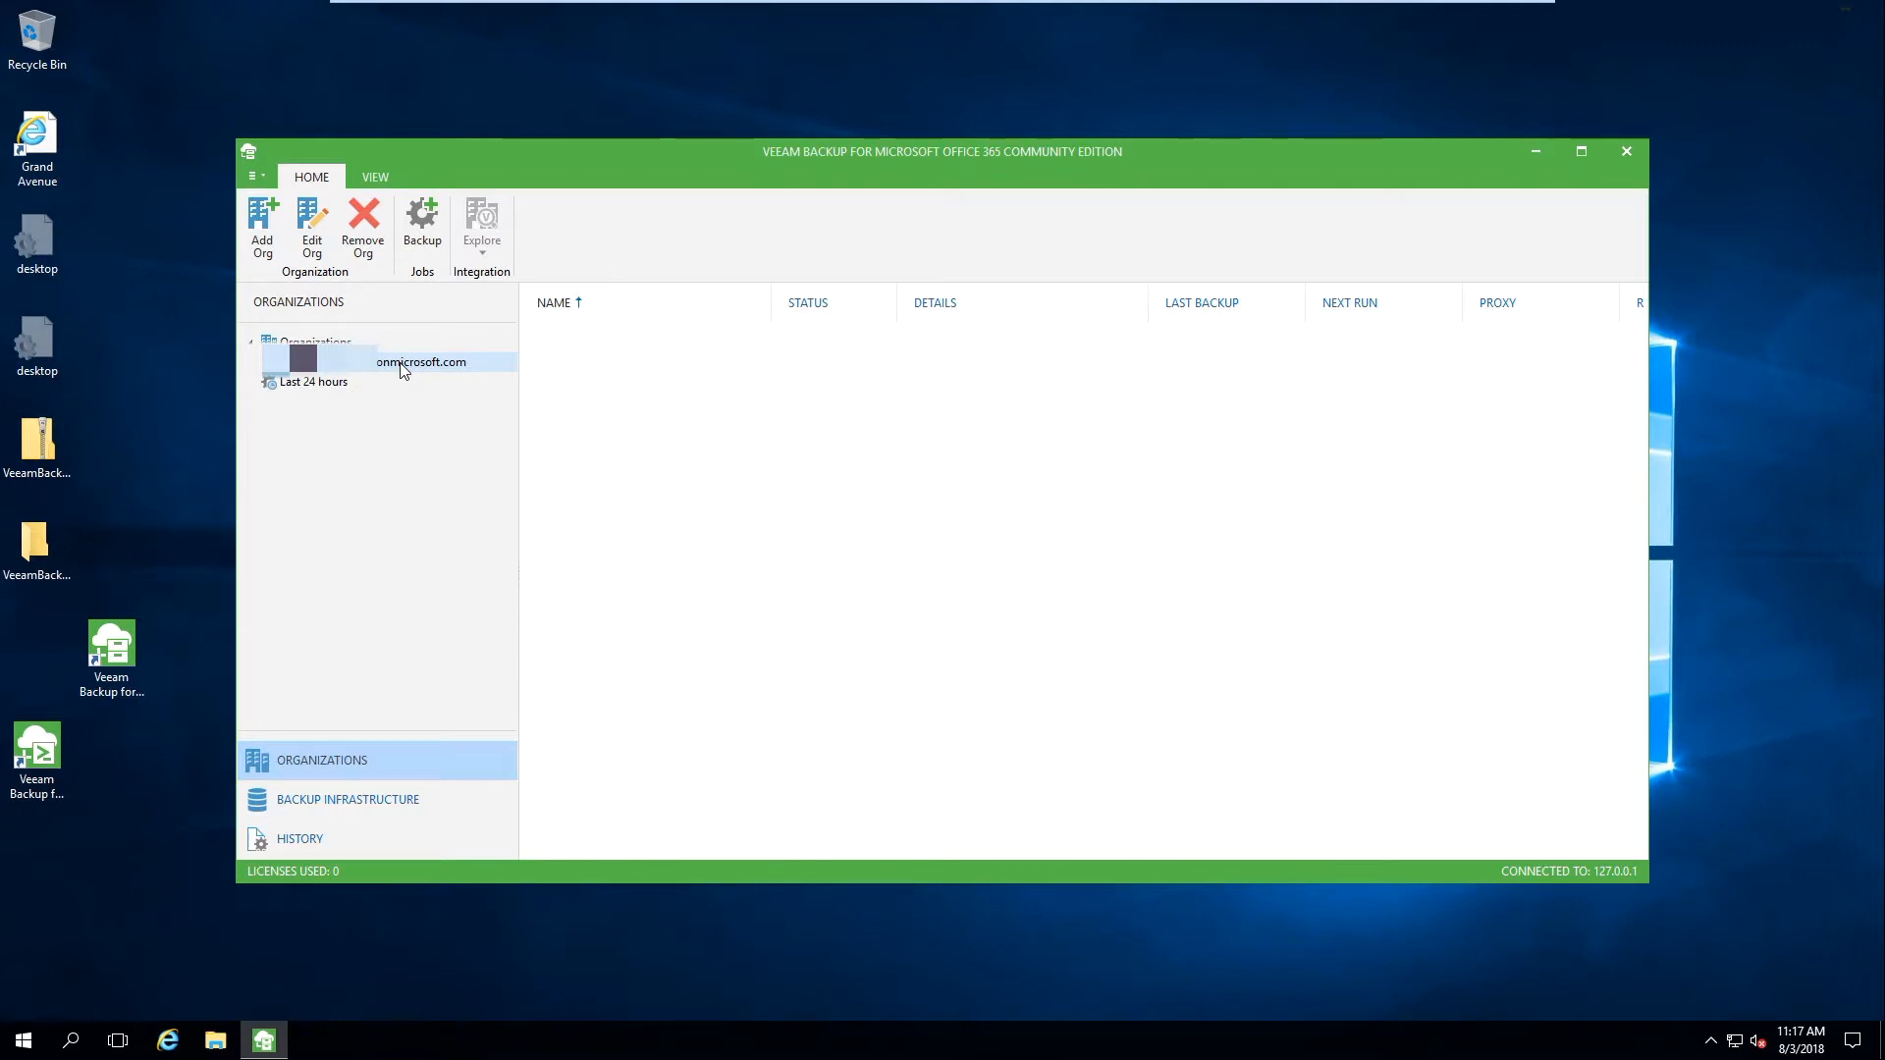
right_click(402, 368)
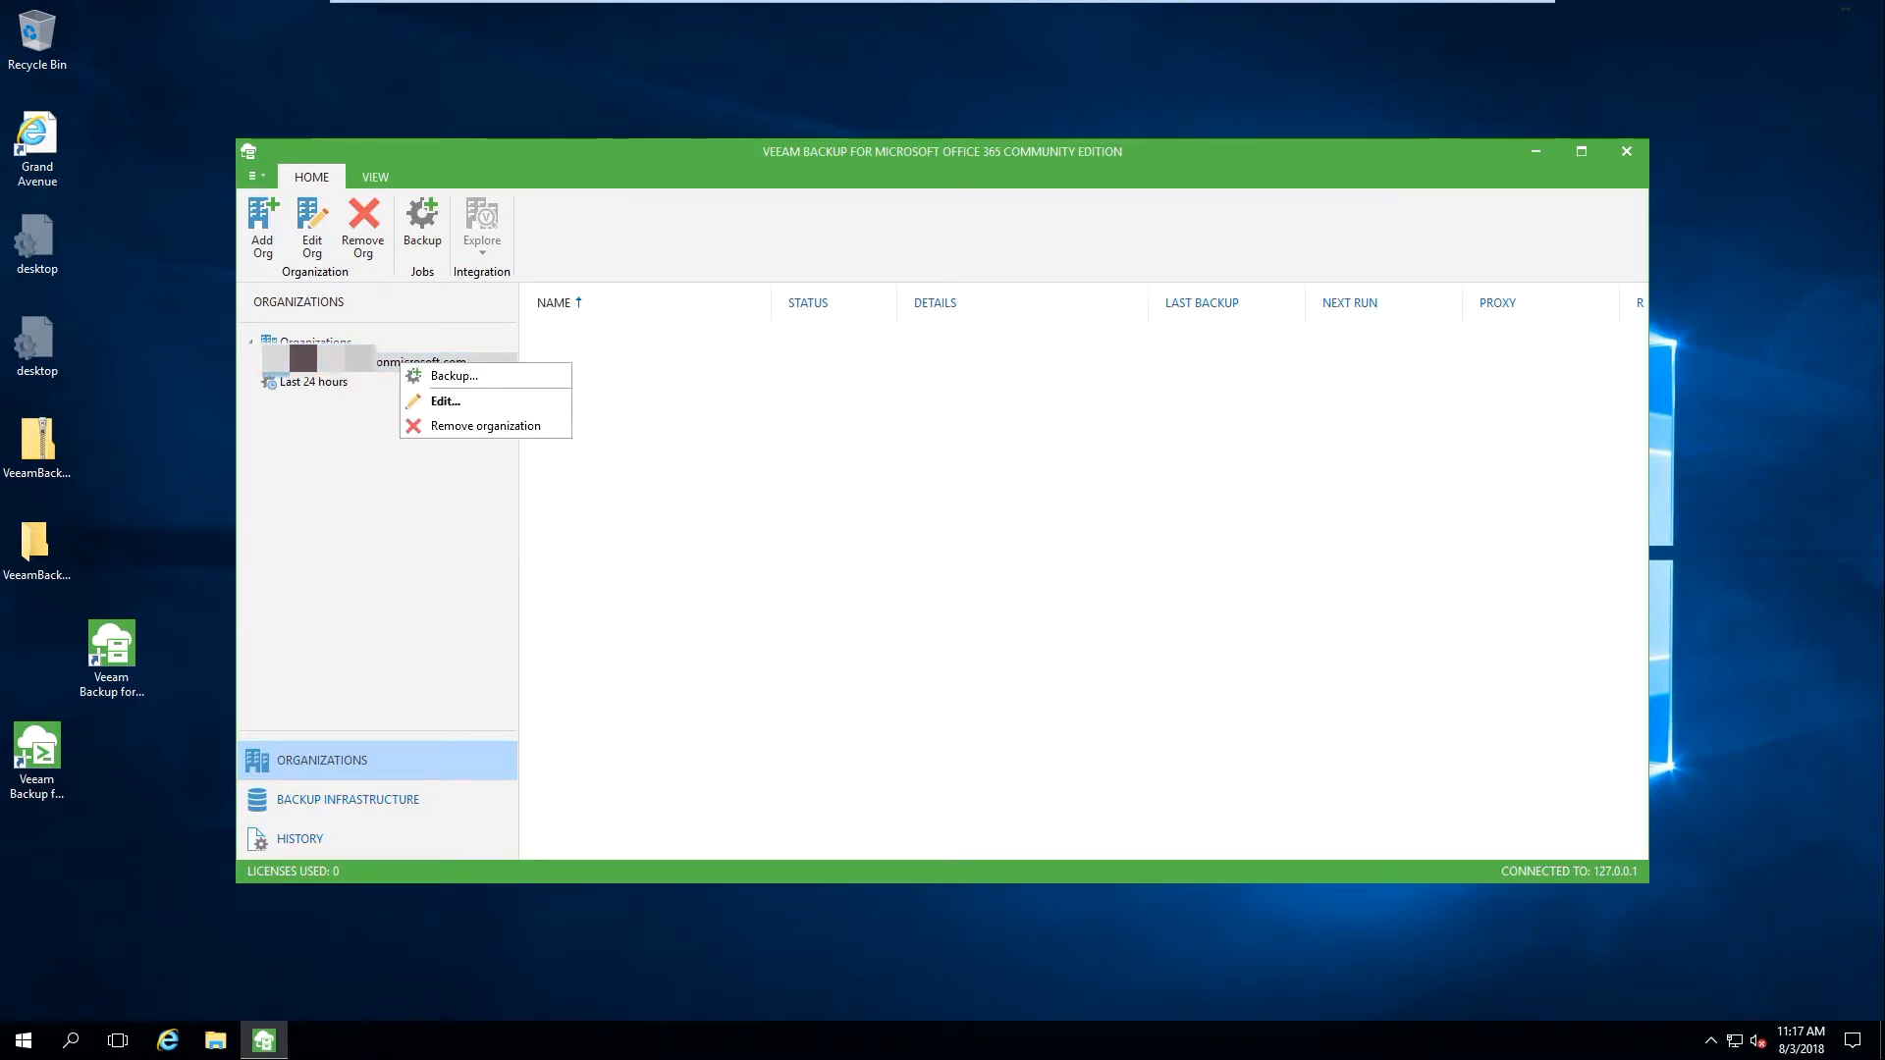
click(501, 377)
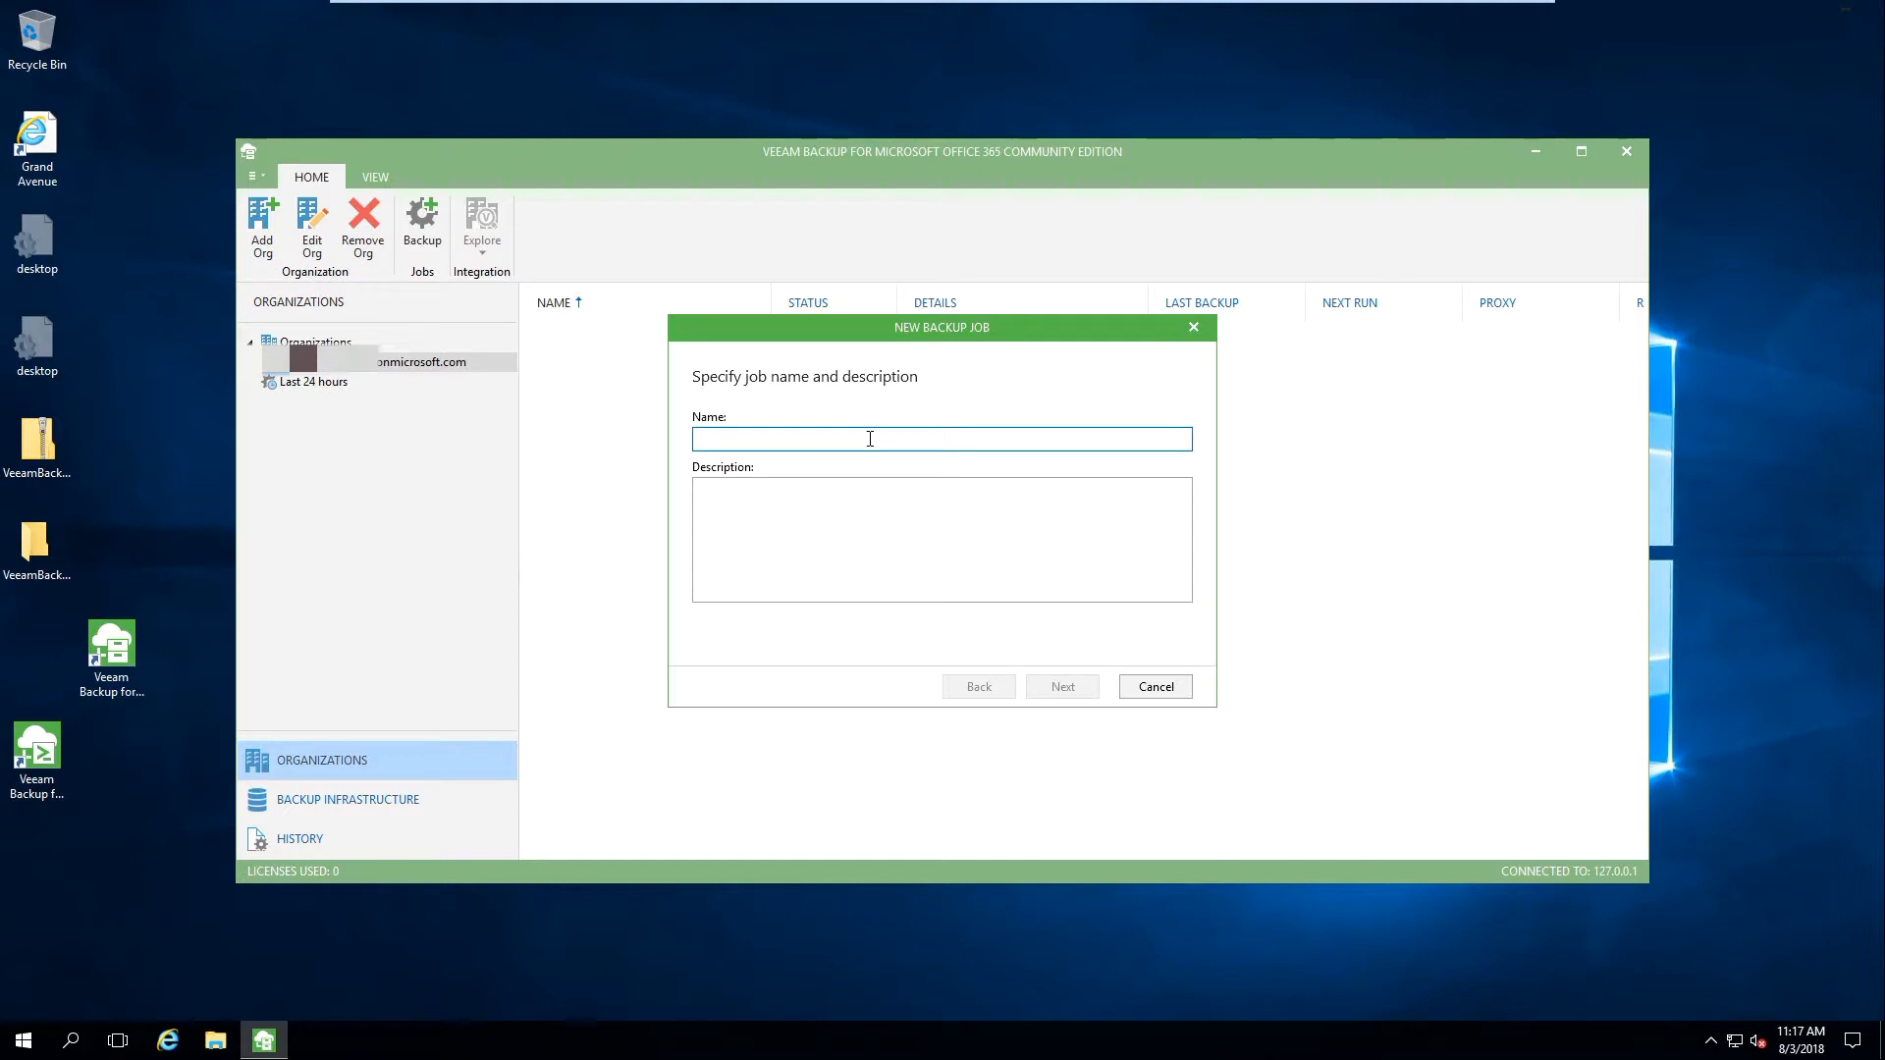
text(Daily Backup)
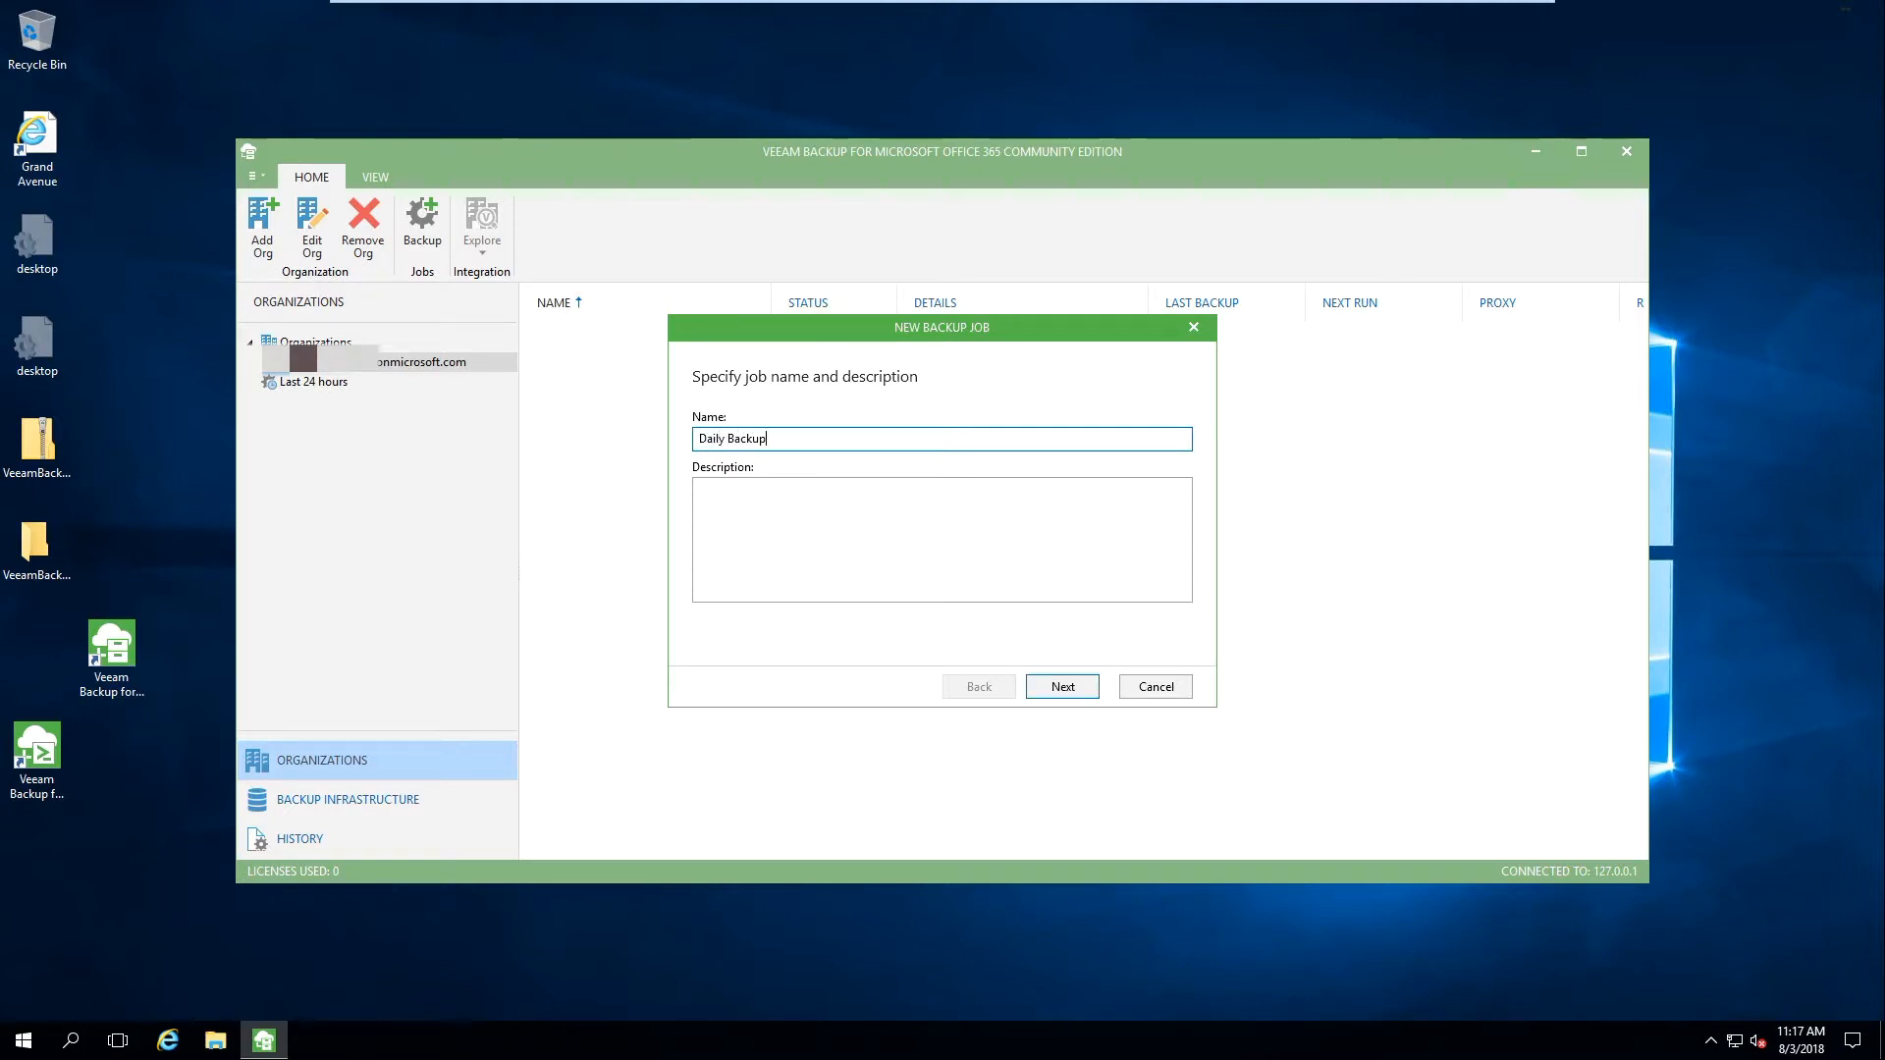
click(1061, 684)
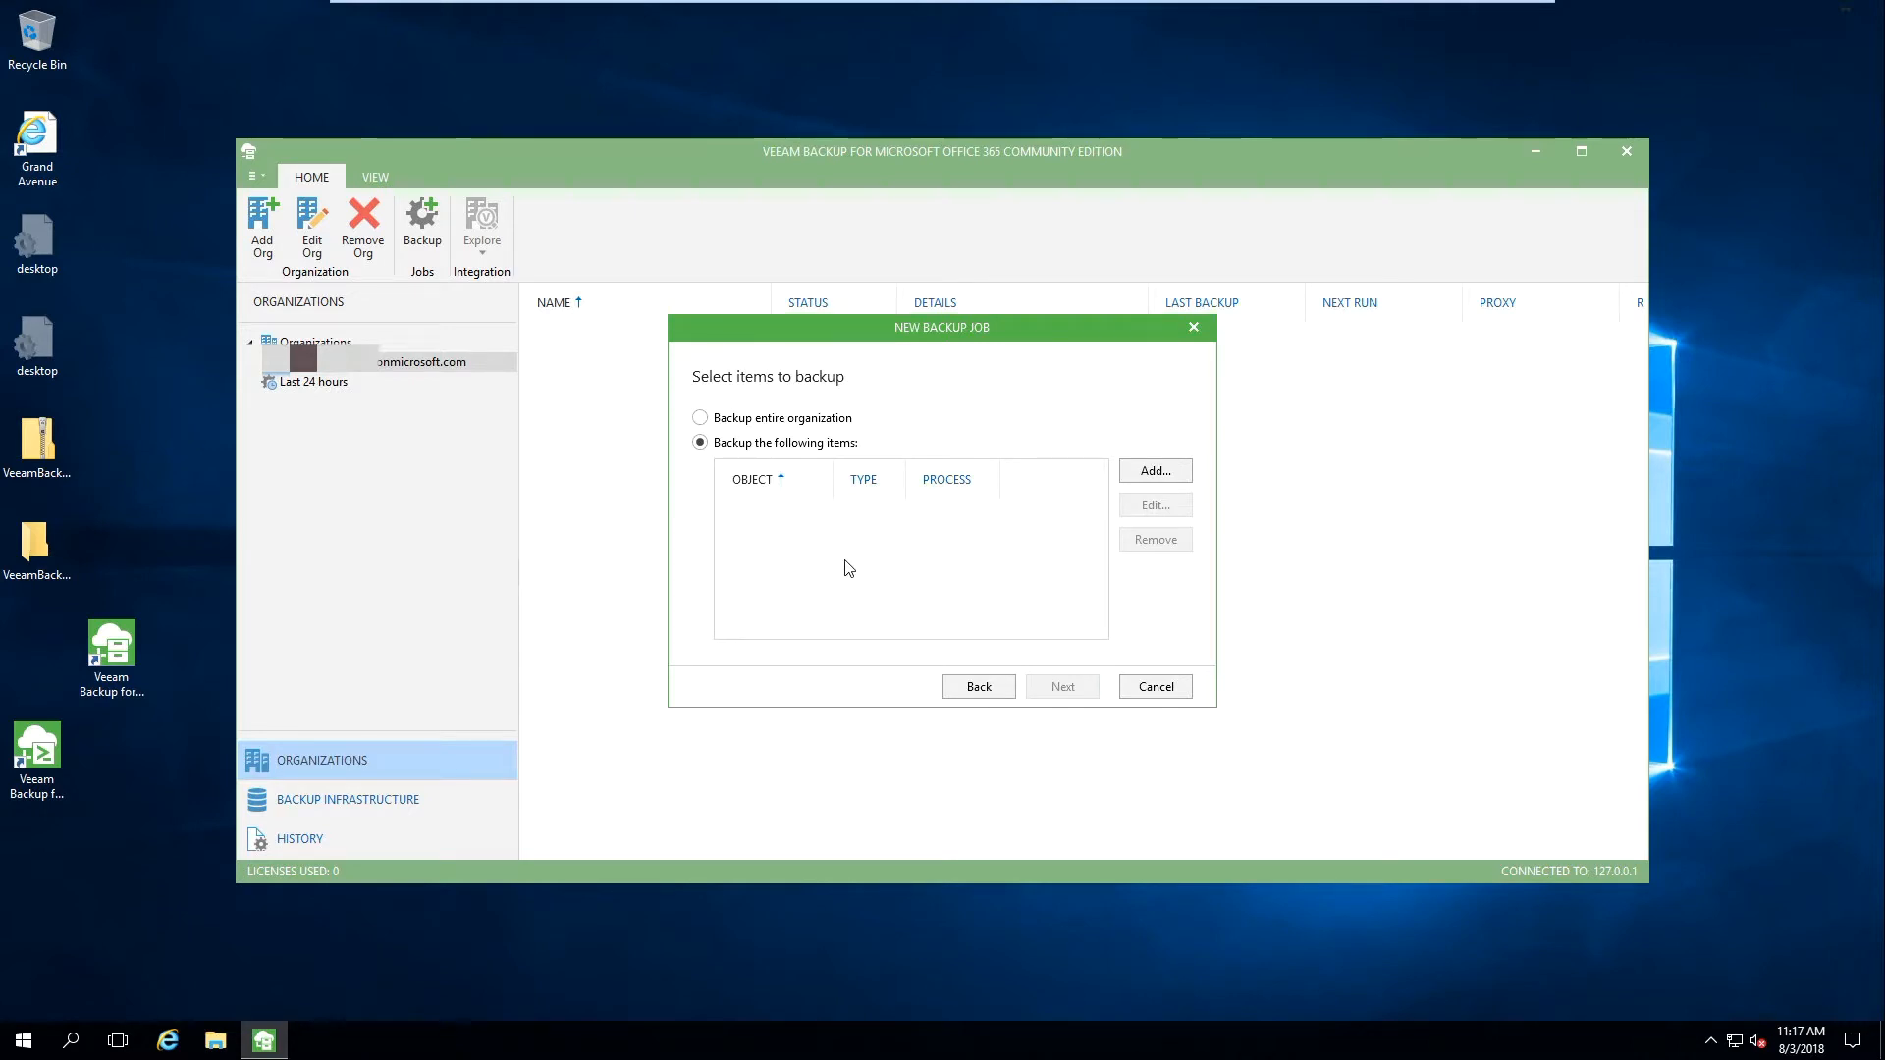
- Review the item types that can be backed up individually, and set the job to back up the entire organization
click(703, 419)
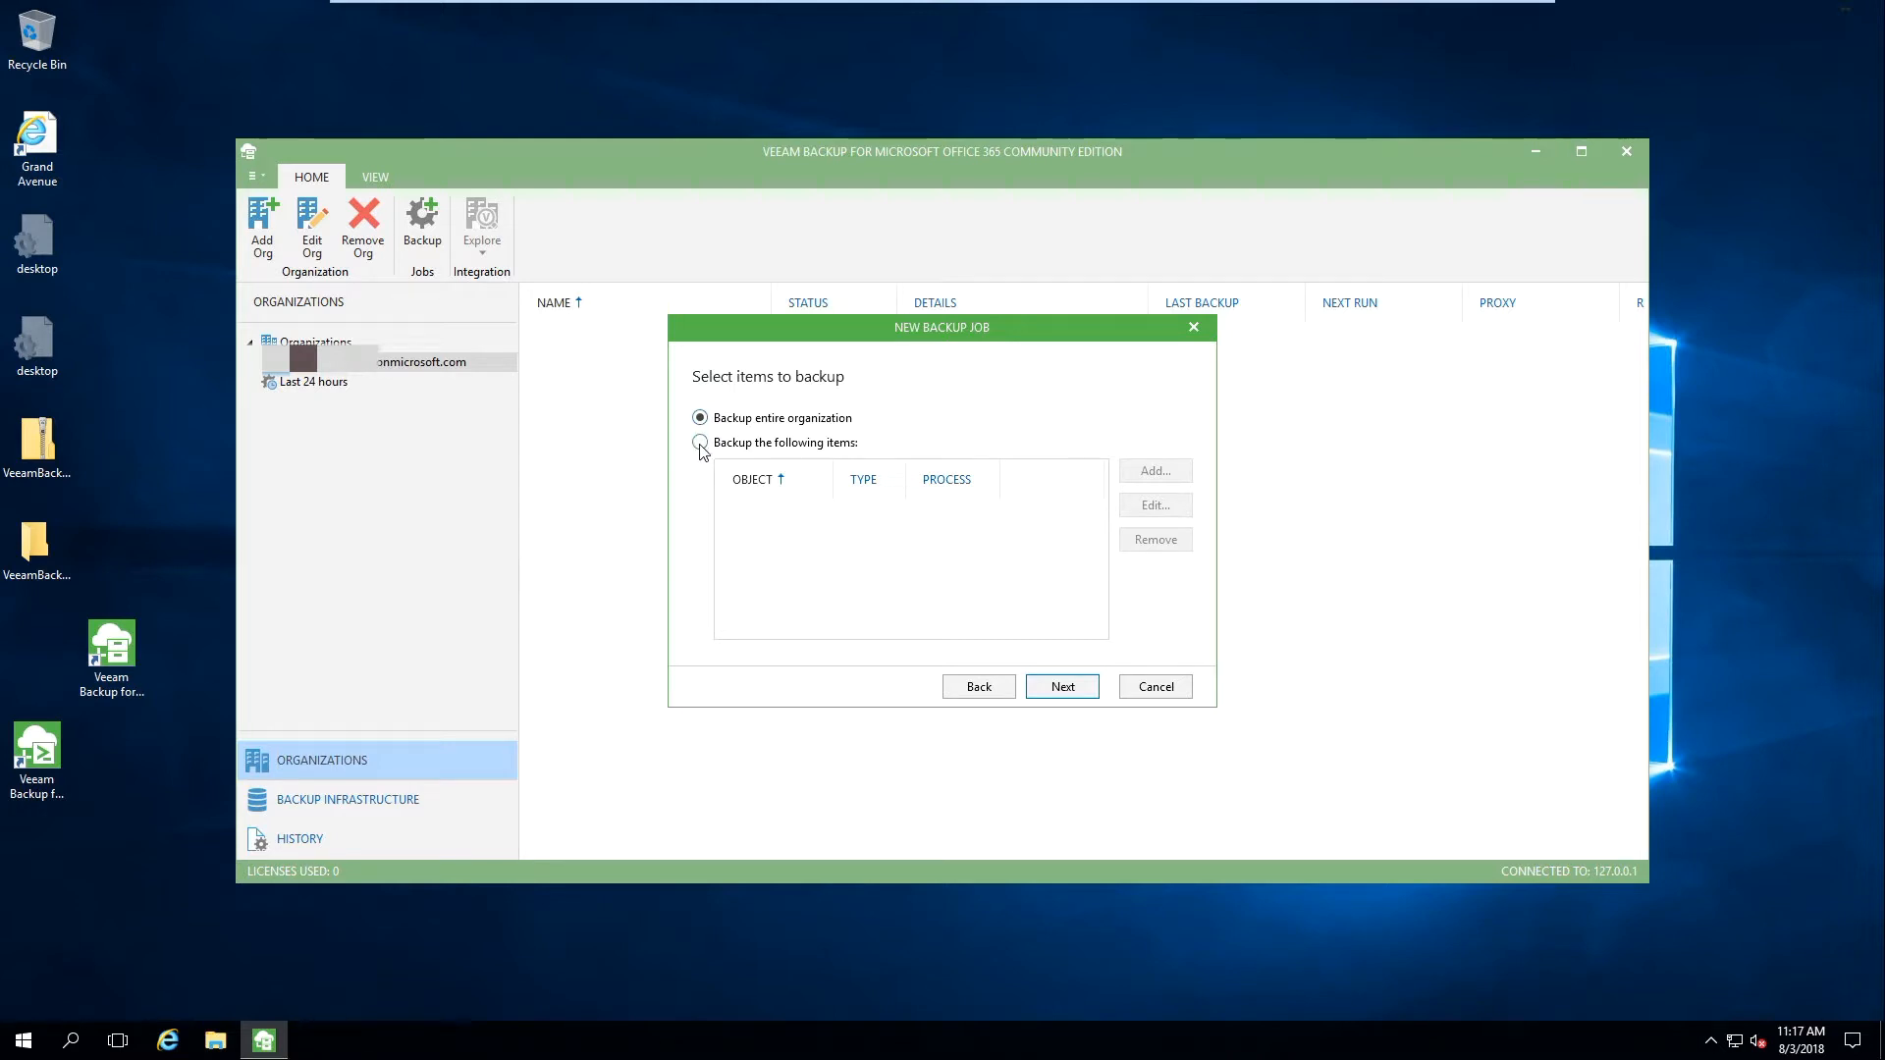
click(700, 443)
click(1153, 478)
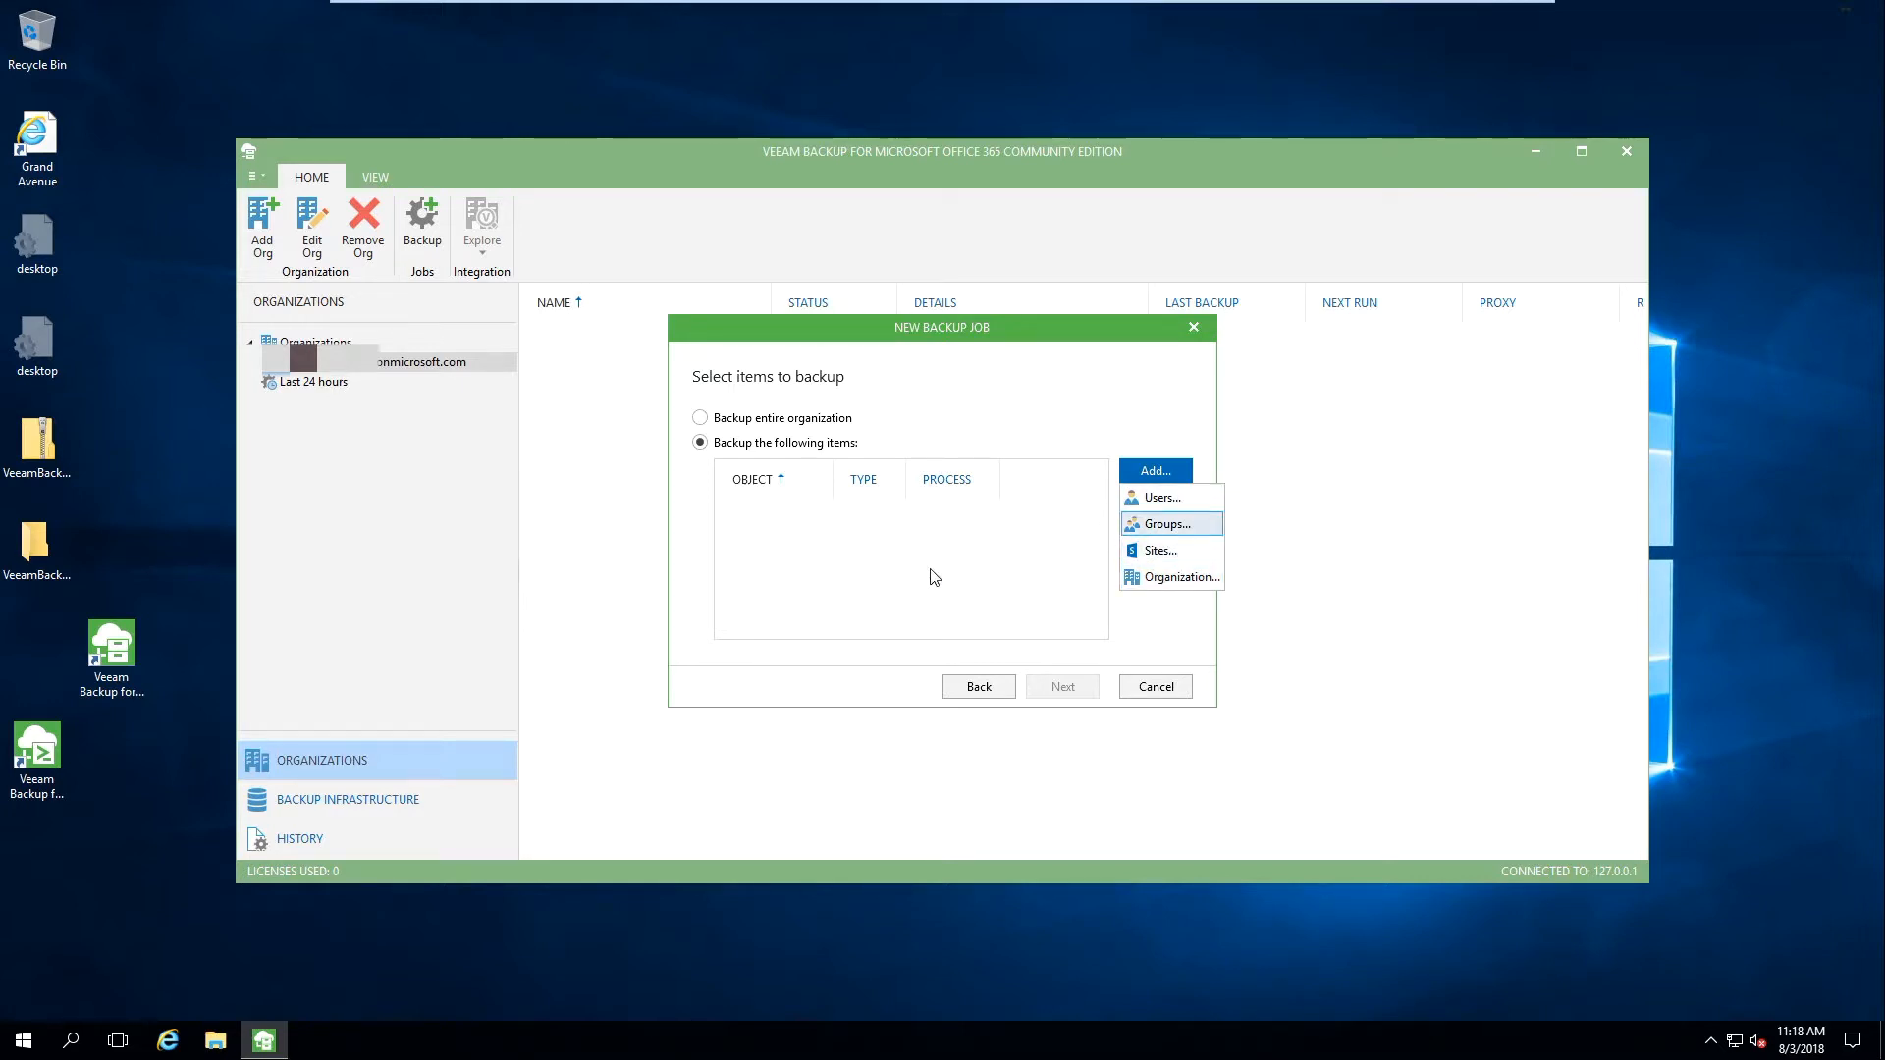
click(874, 567)
click(768, 418)
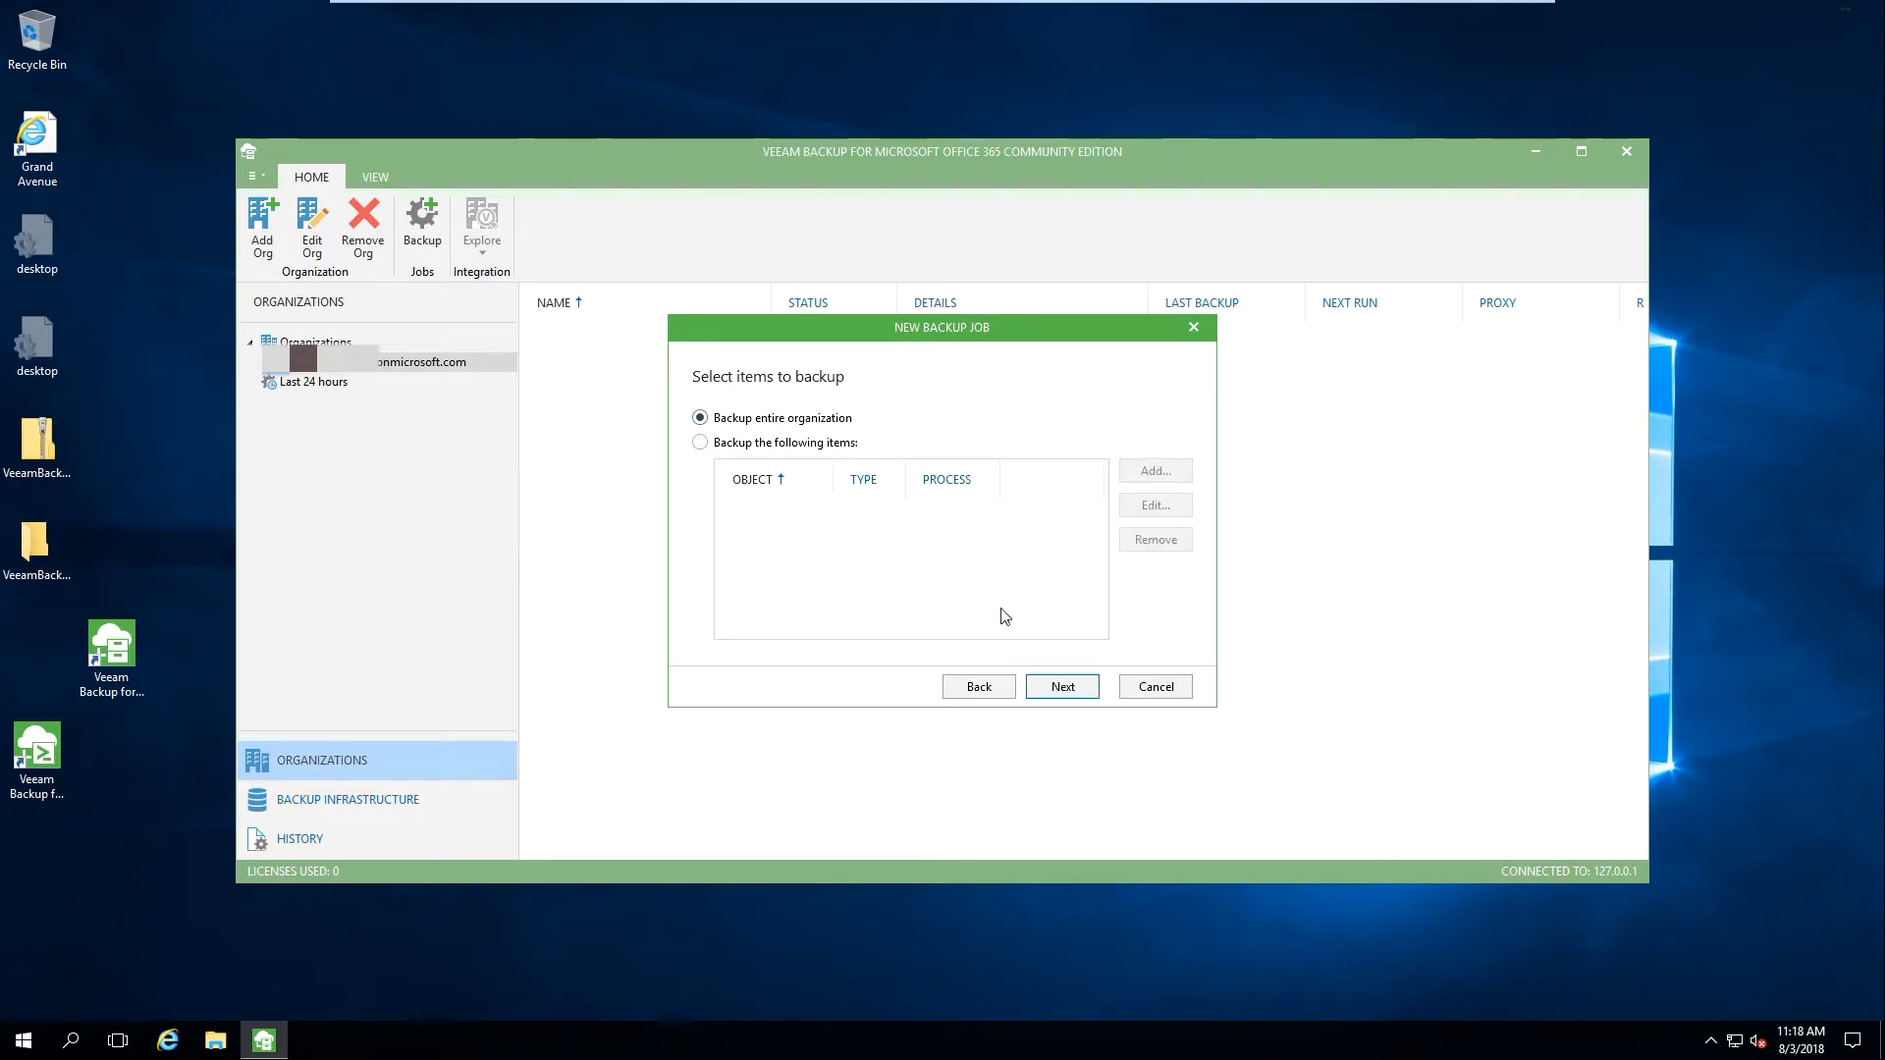
click(1061, 689)
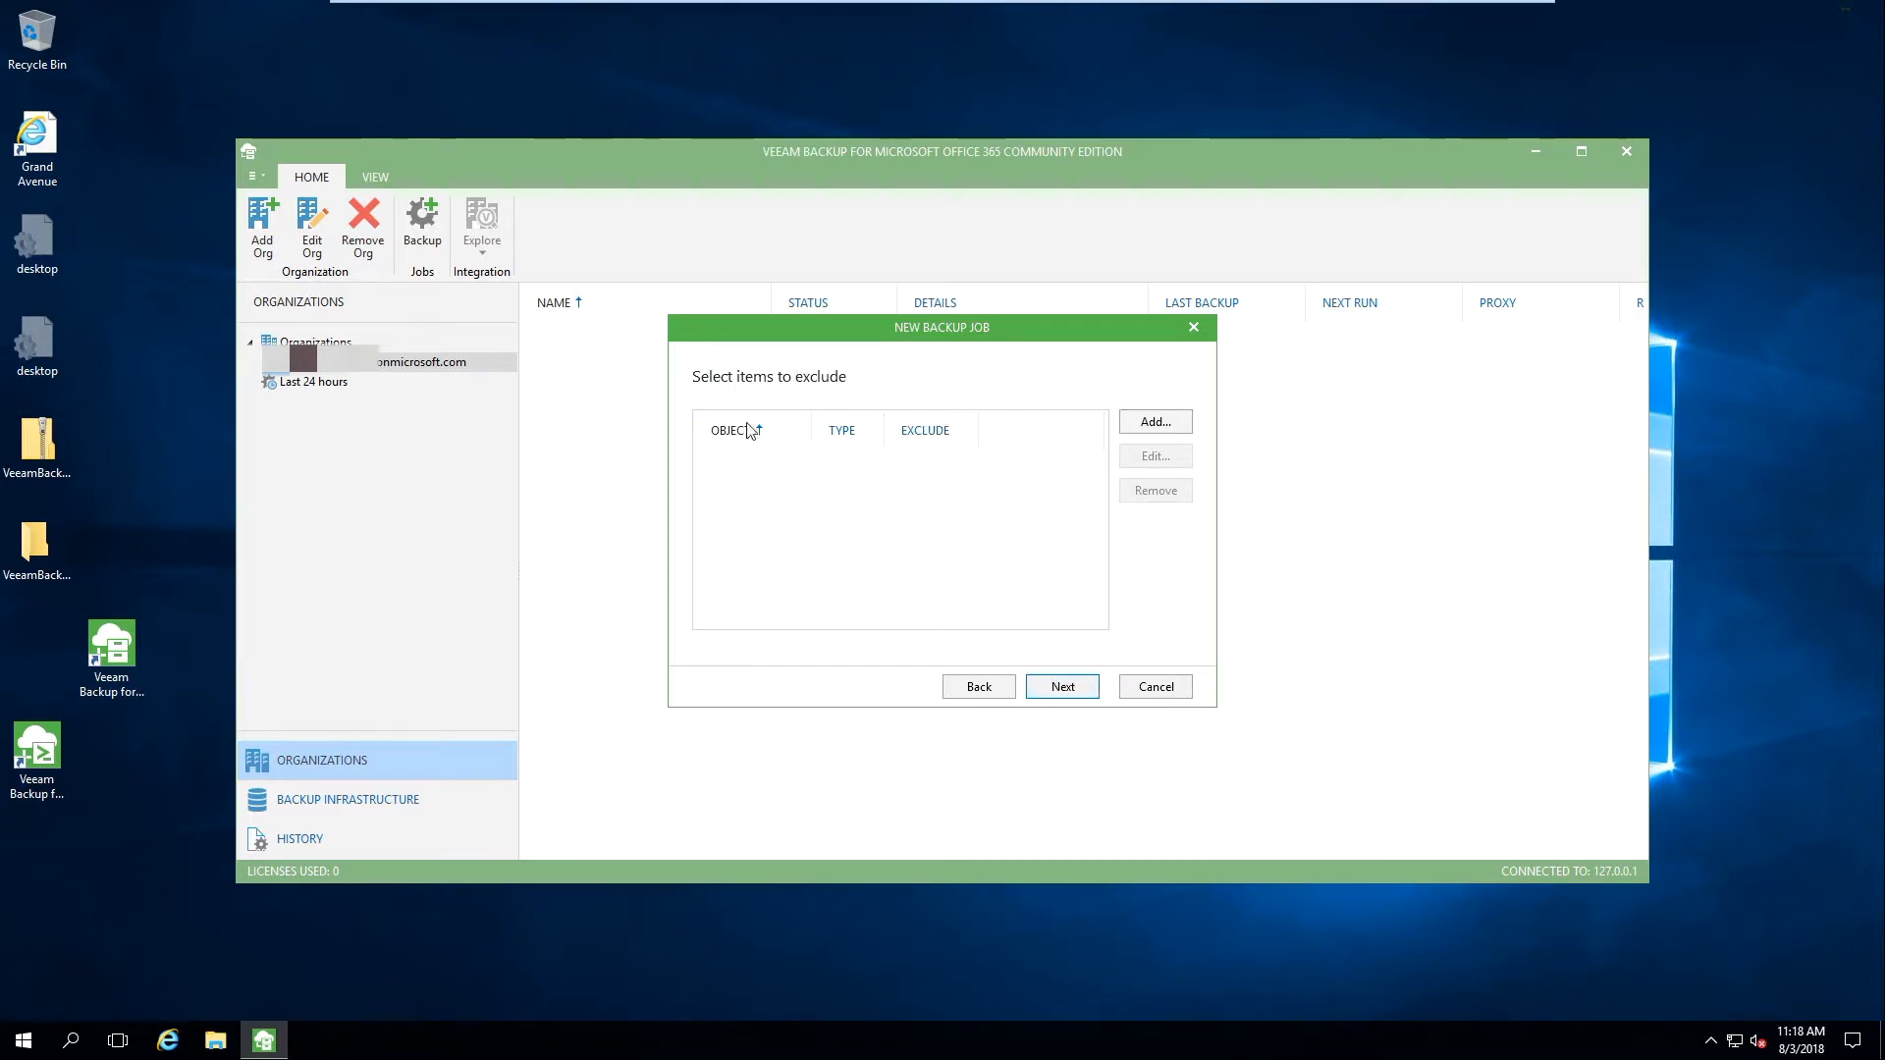
- Check the item types available for exclusion, leave the exclusion list empty and proceed to the backup proxy and repository settings
click(1159, 422)
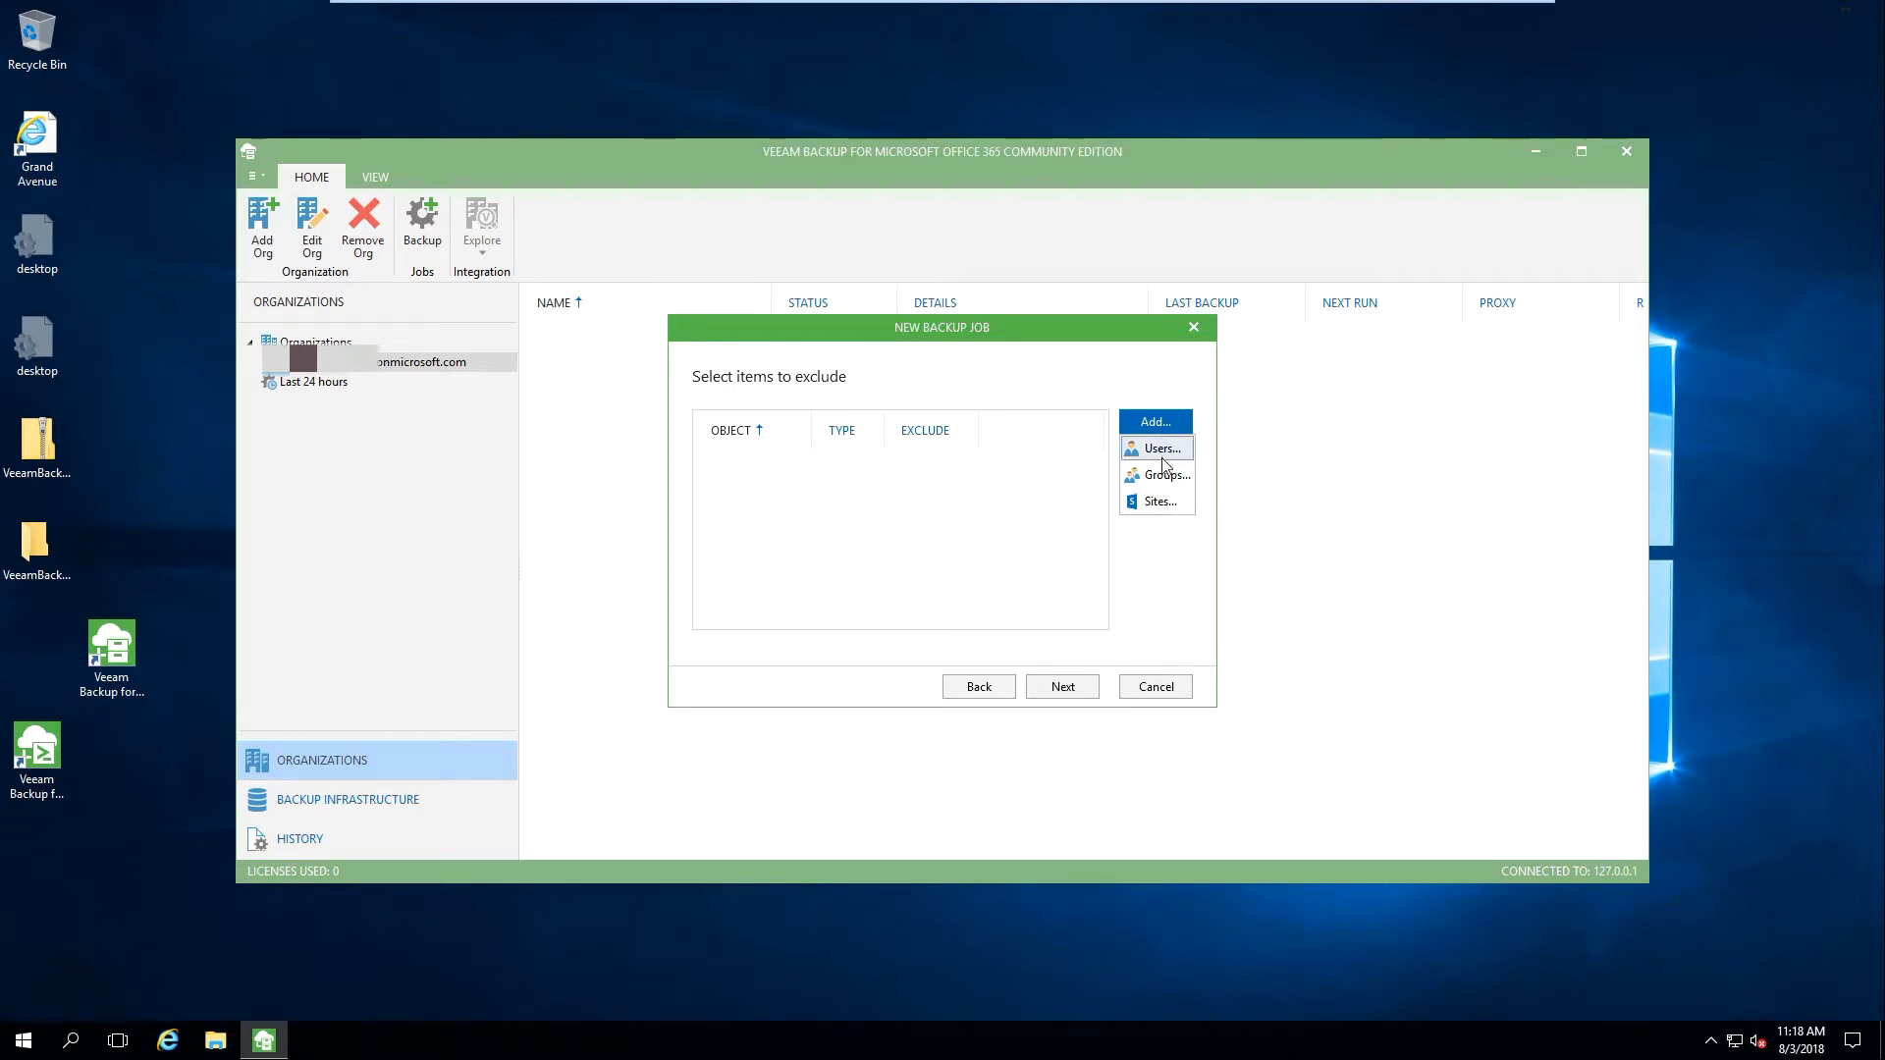
click(1043, 539)
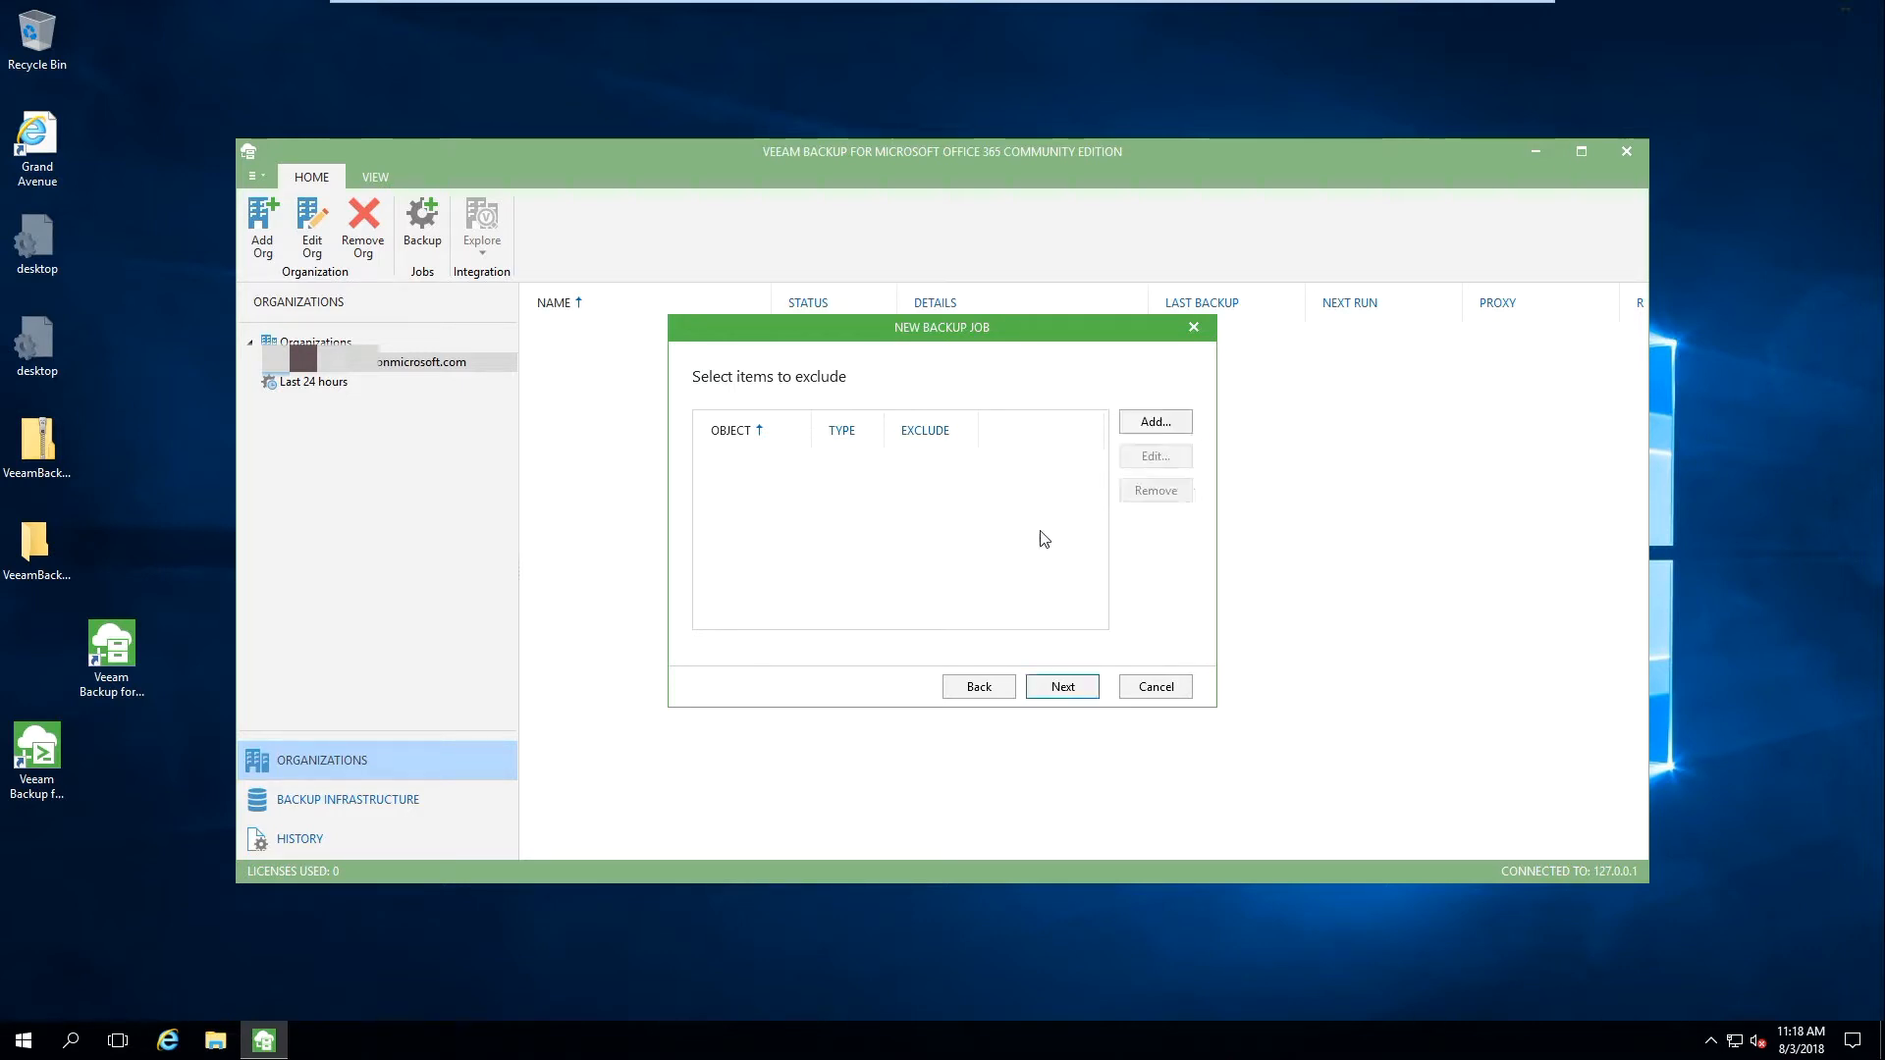
click(1033, 687)
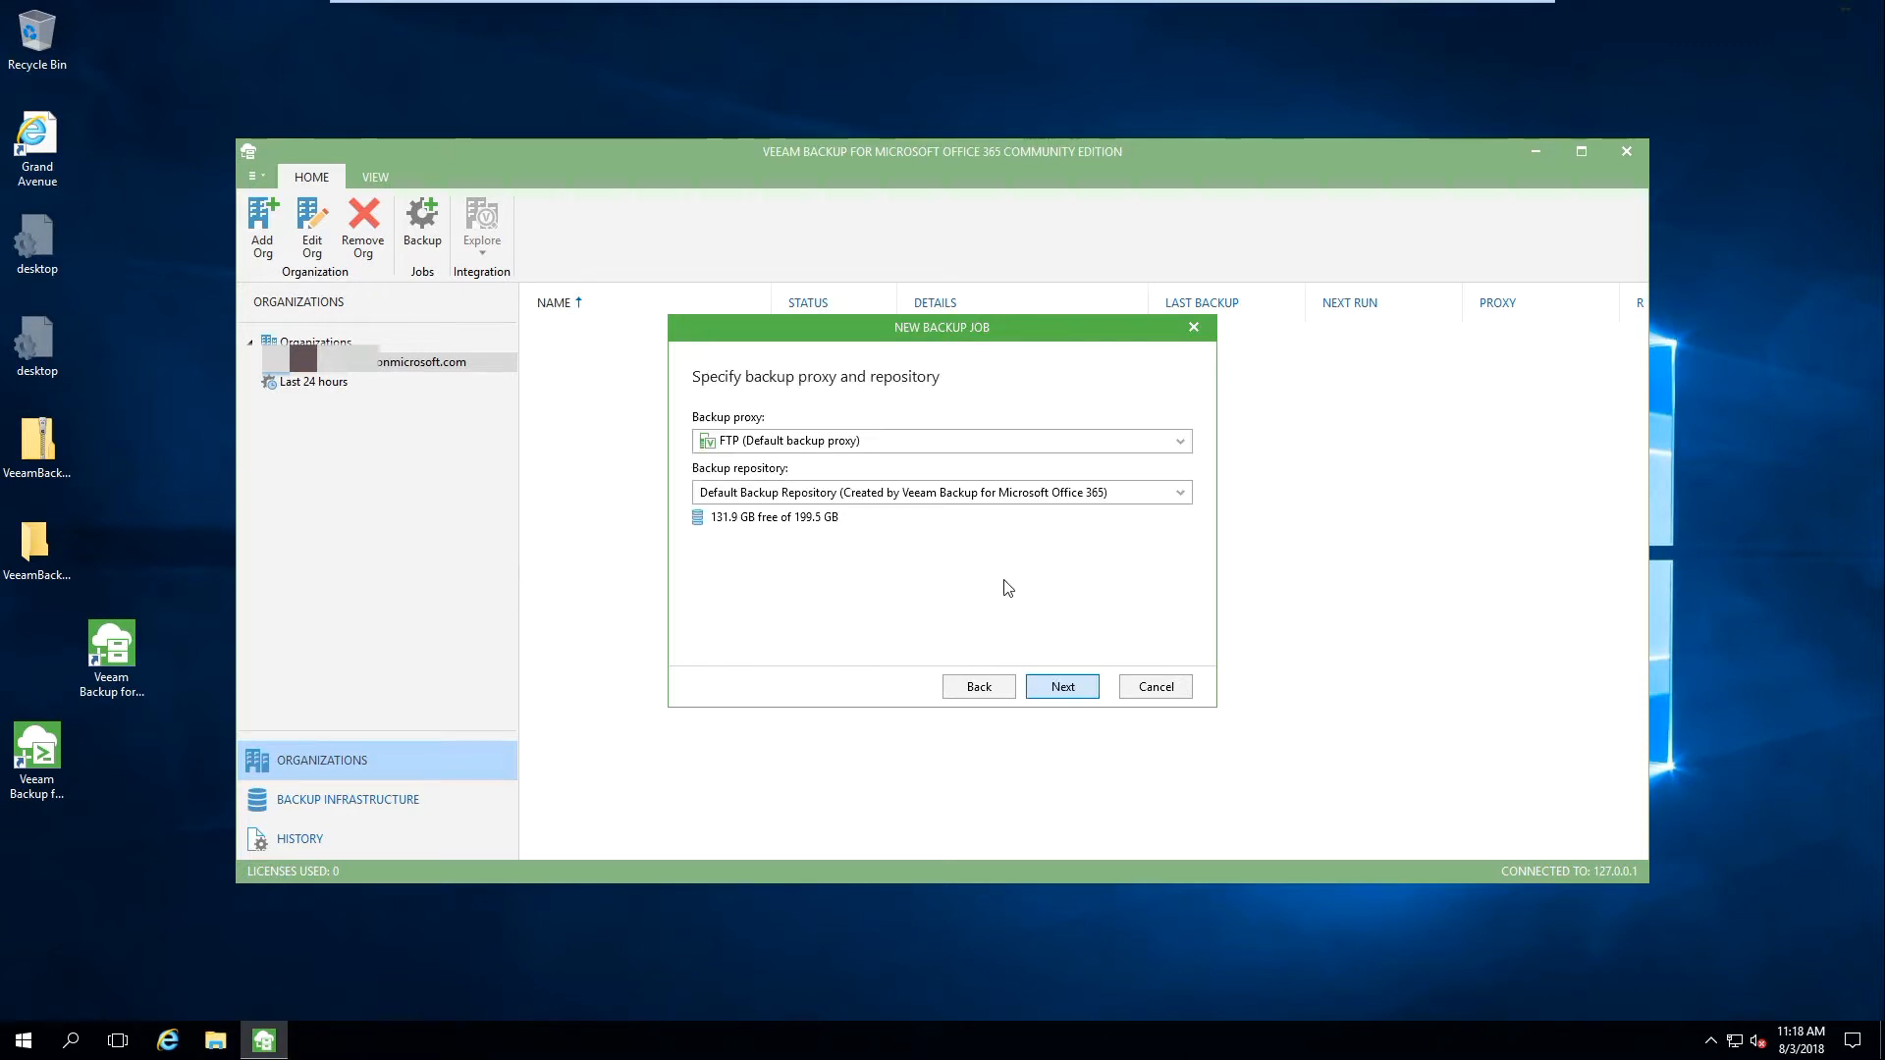
- Check the available backup proxies and repositories, keep the FTP default proxy and Default Backup Repository, and proceed to the job's scheduling options
click(835, 450)
click(864, 465)
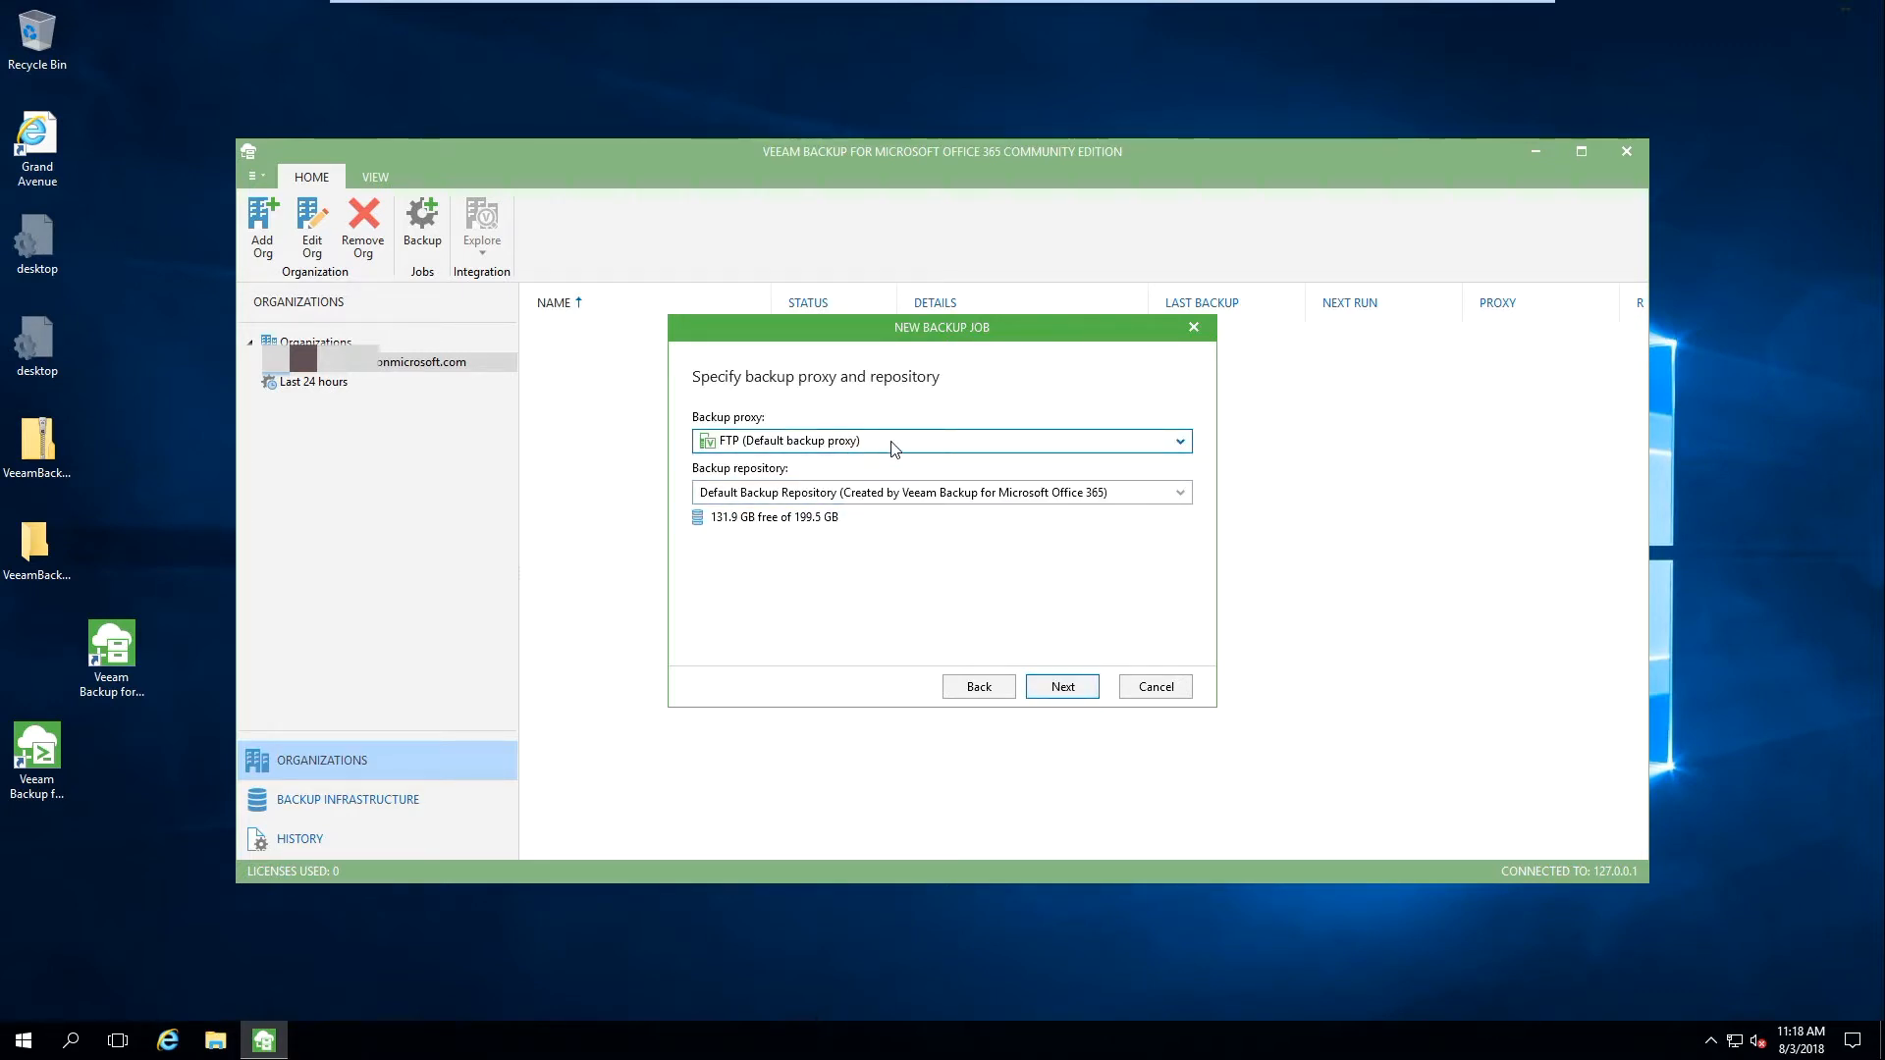
click(900, 440)
click(895, 467)
click(890, 442)
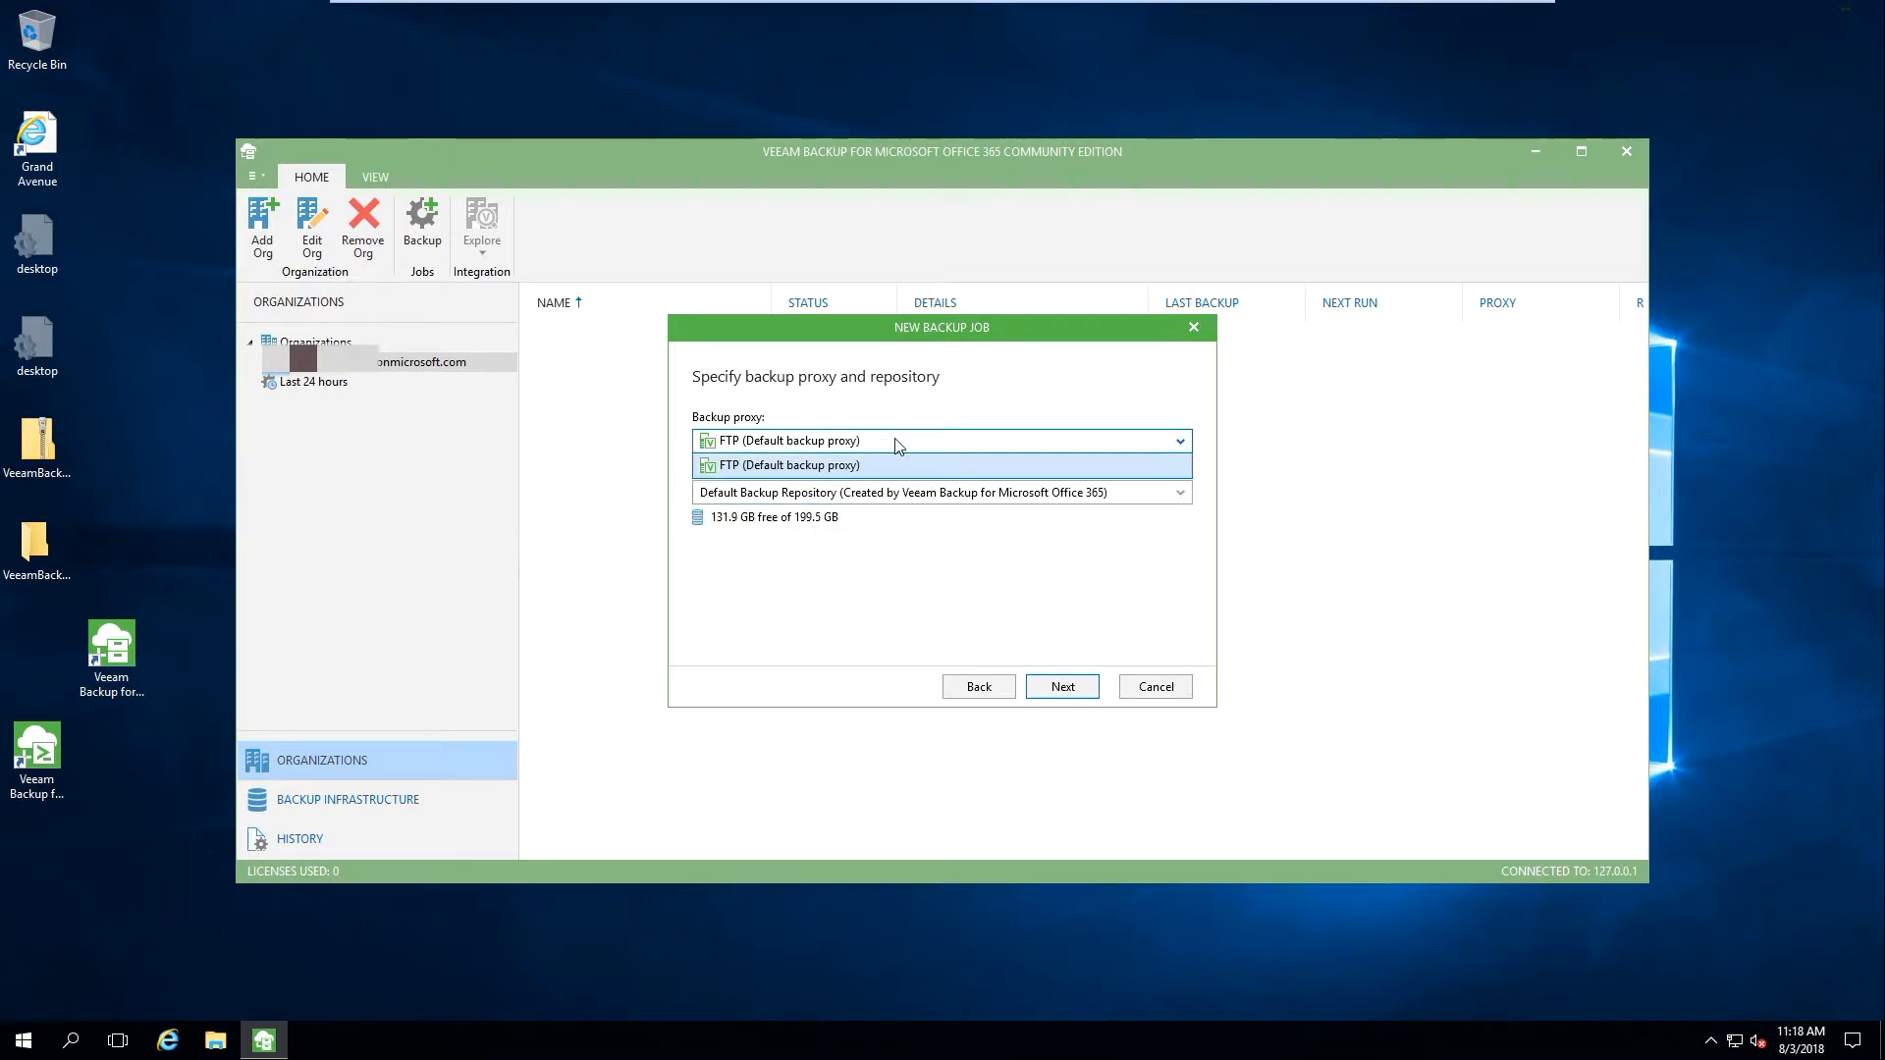
click(896, 443)
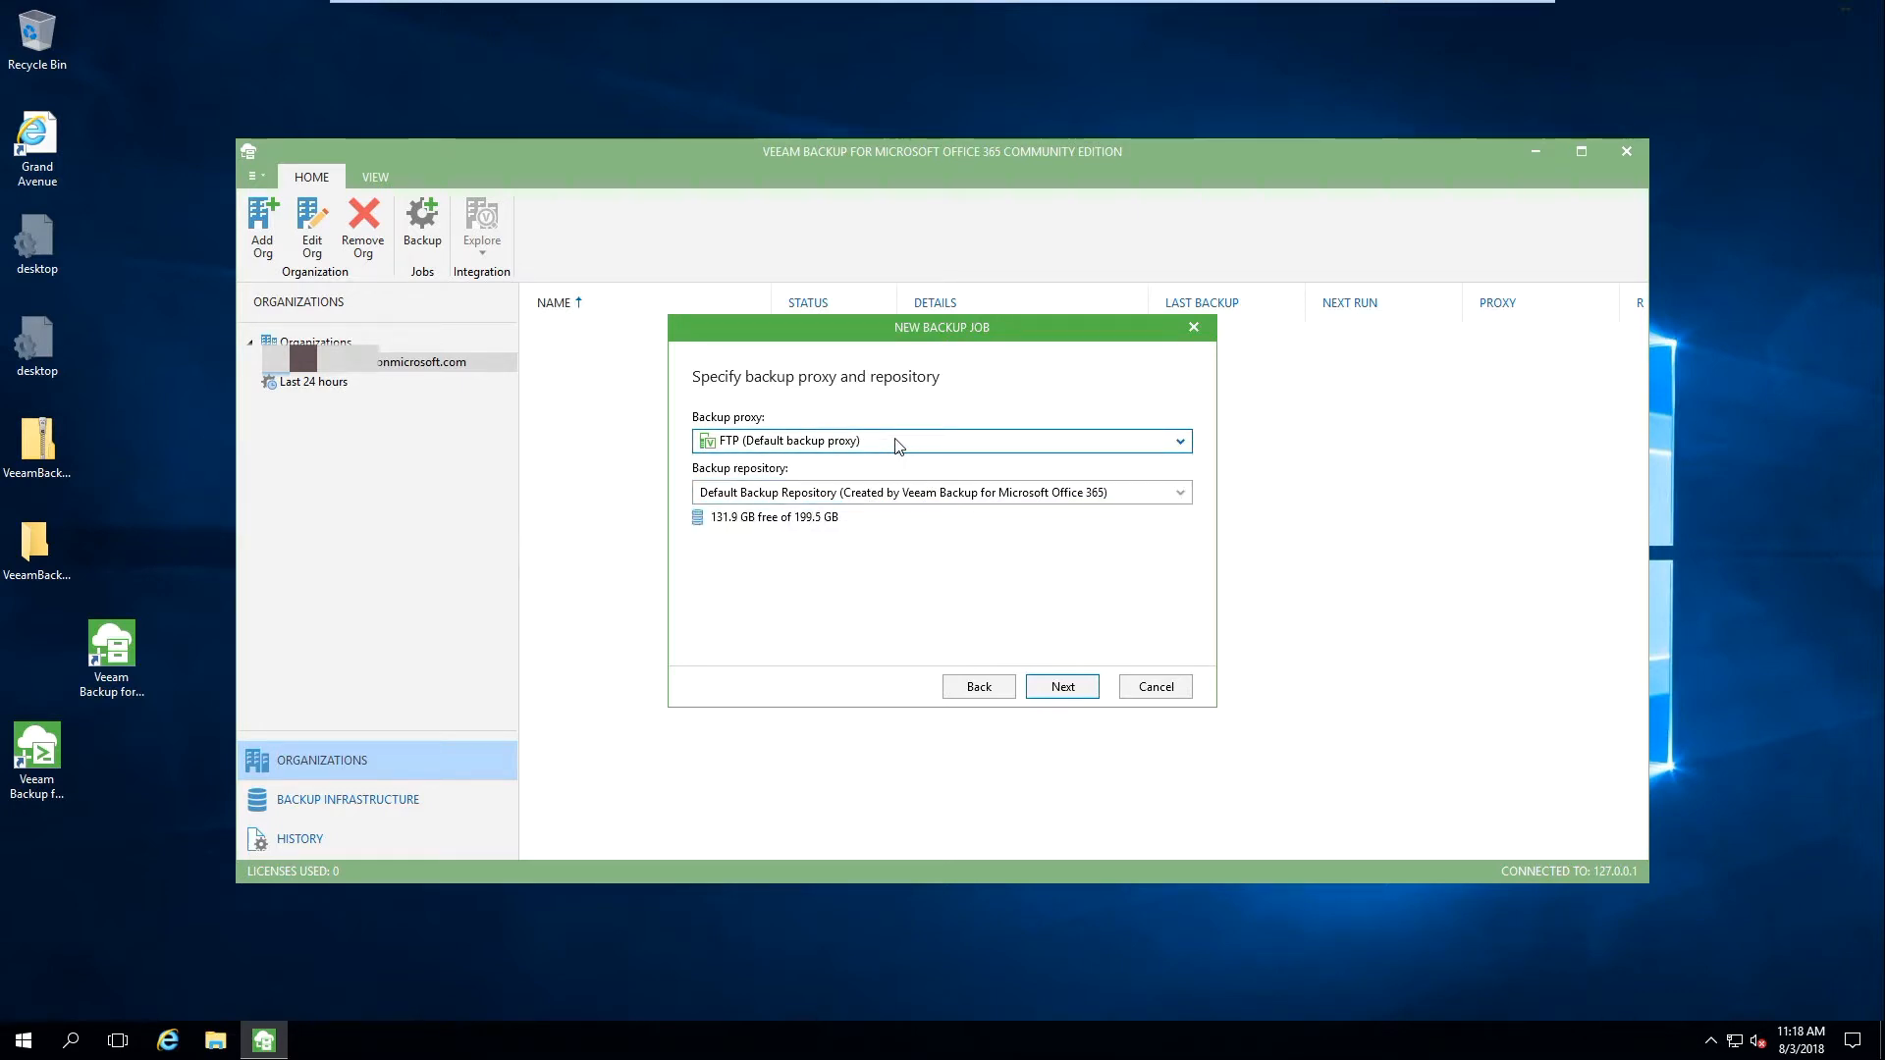
click(778, 502)
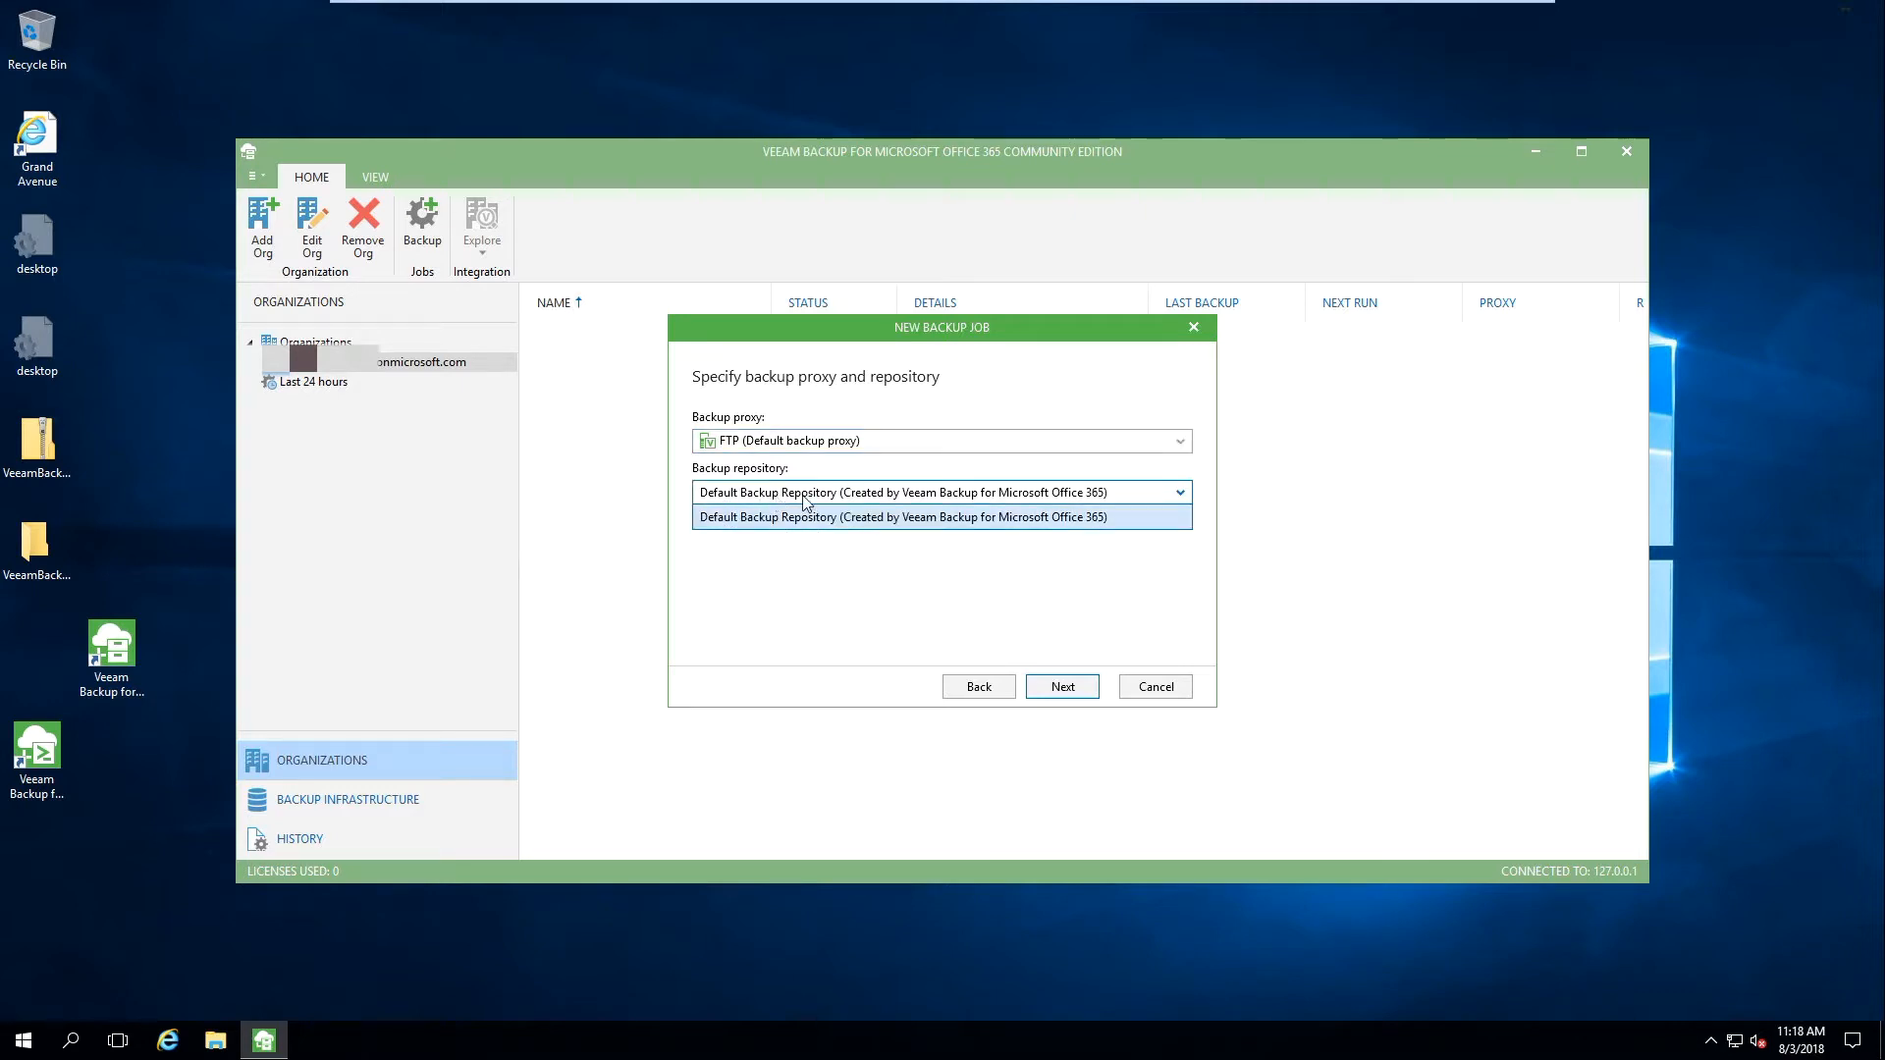
click(804, 502)
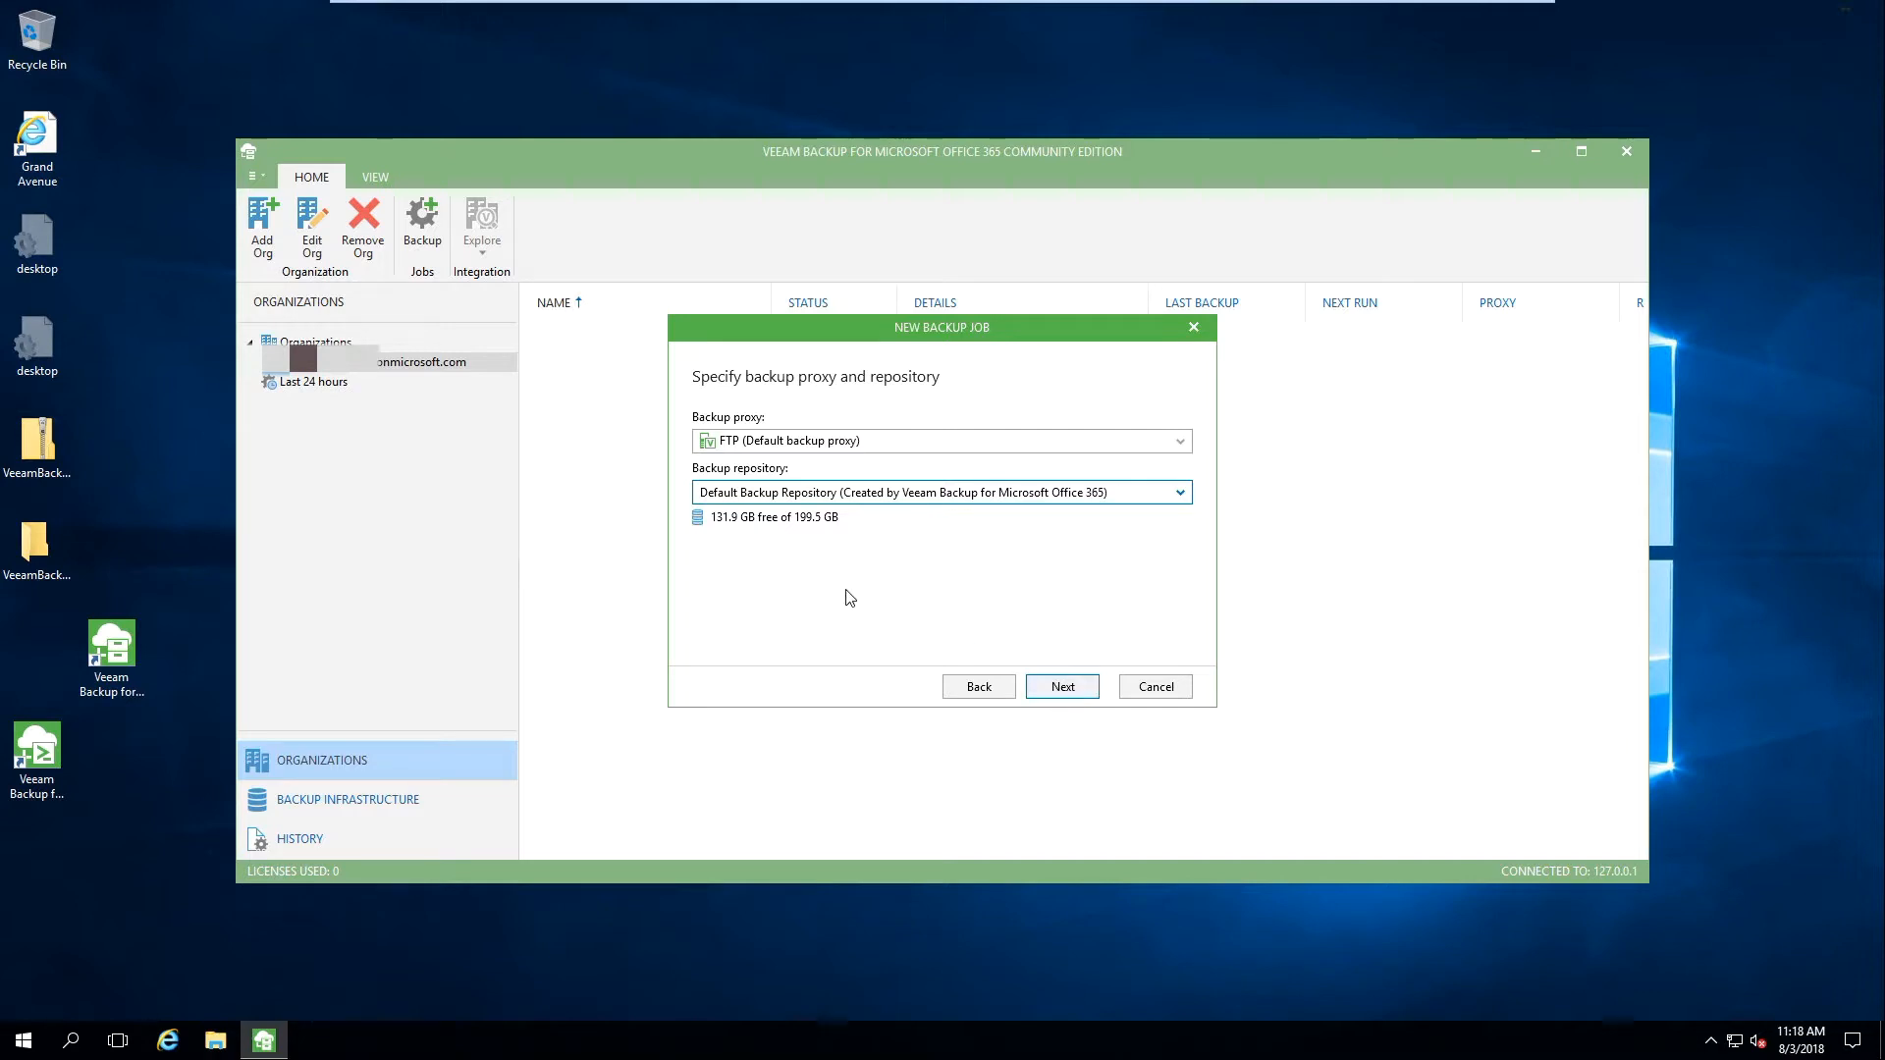
click(1053, 687)
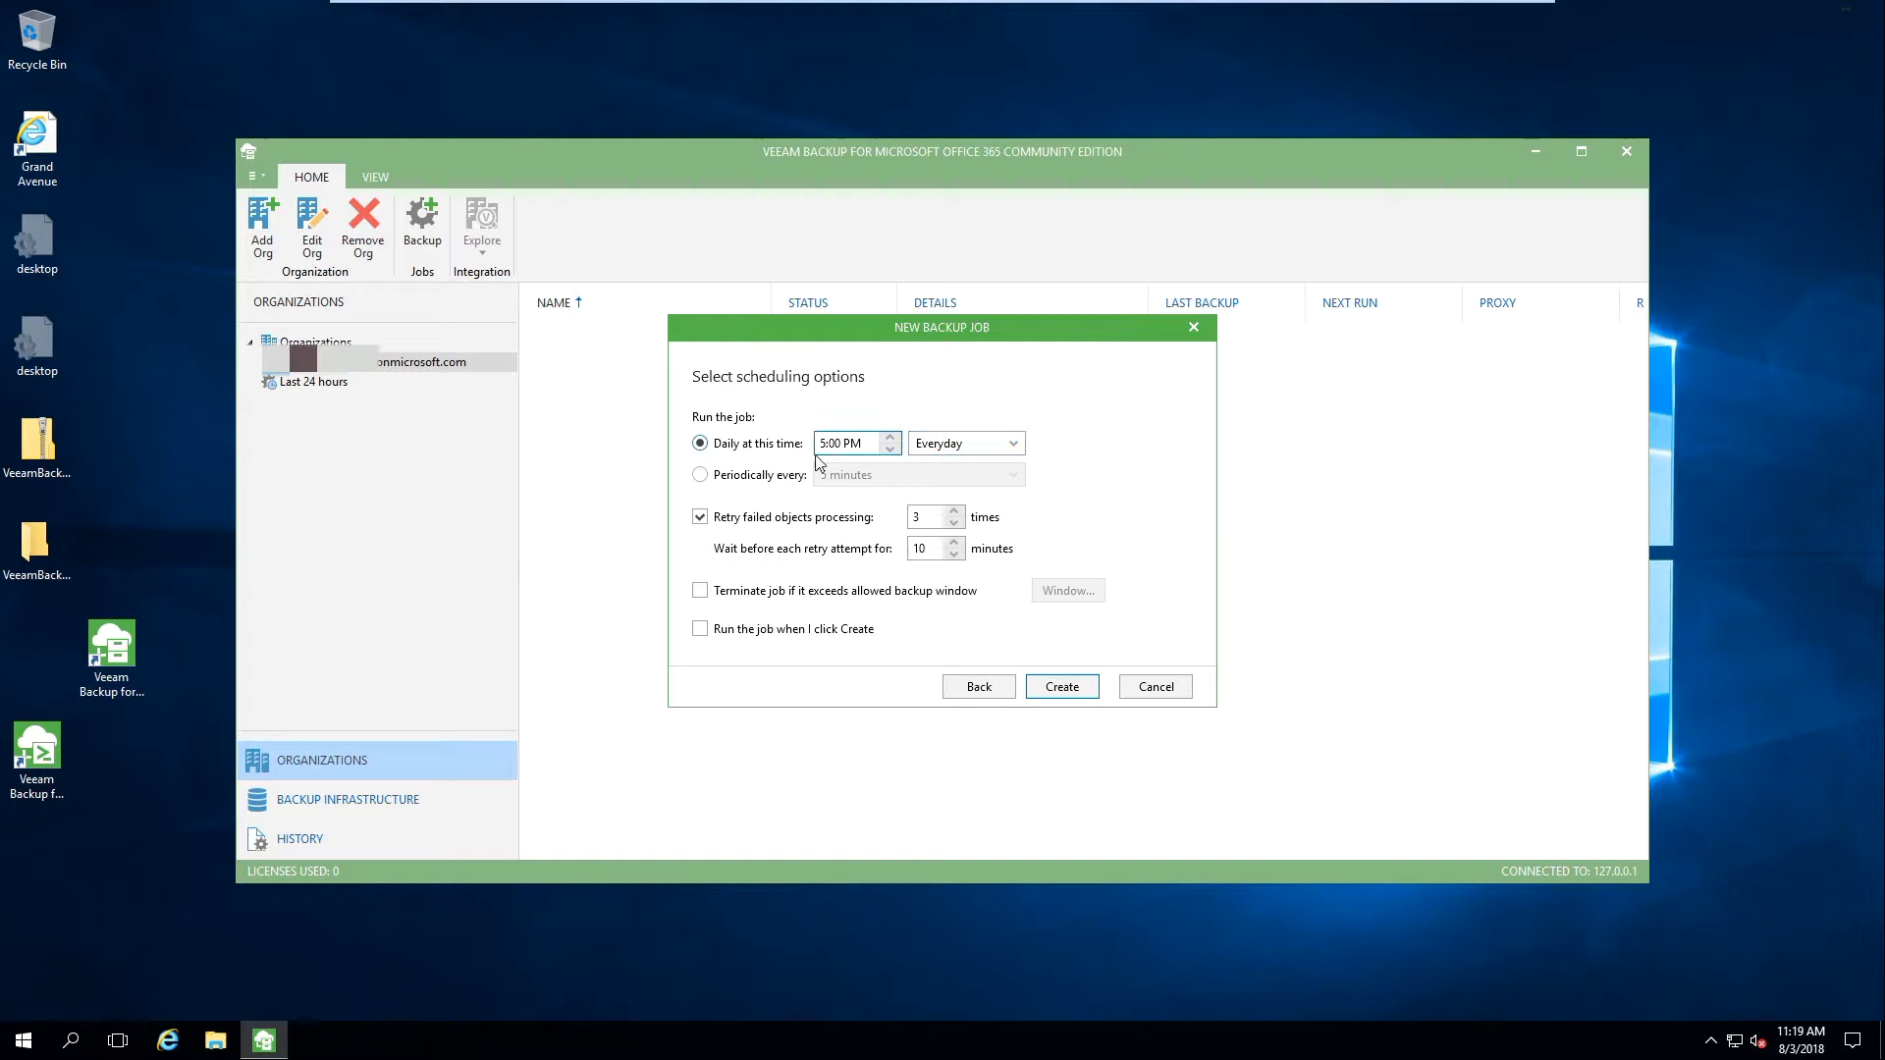
click(740, 477)
click(846, 479)
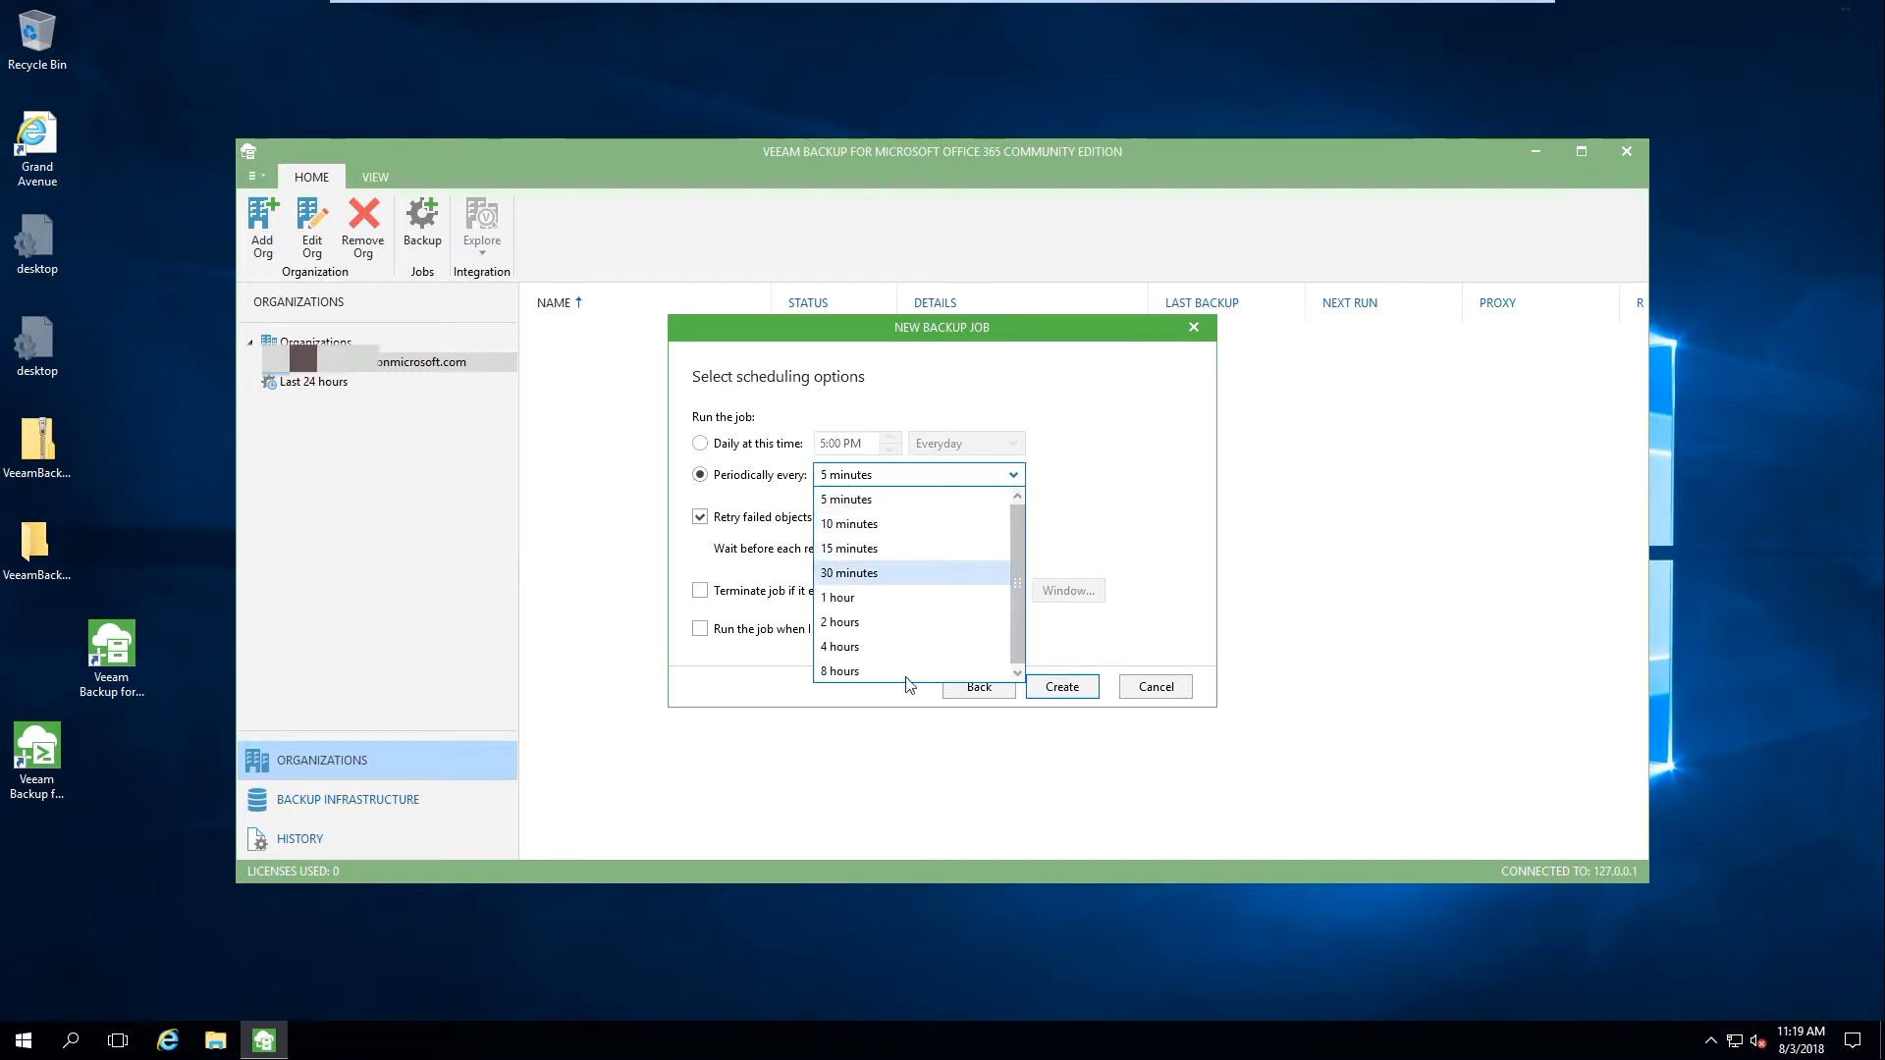
click(1111, 447)
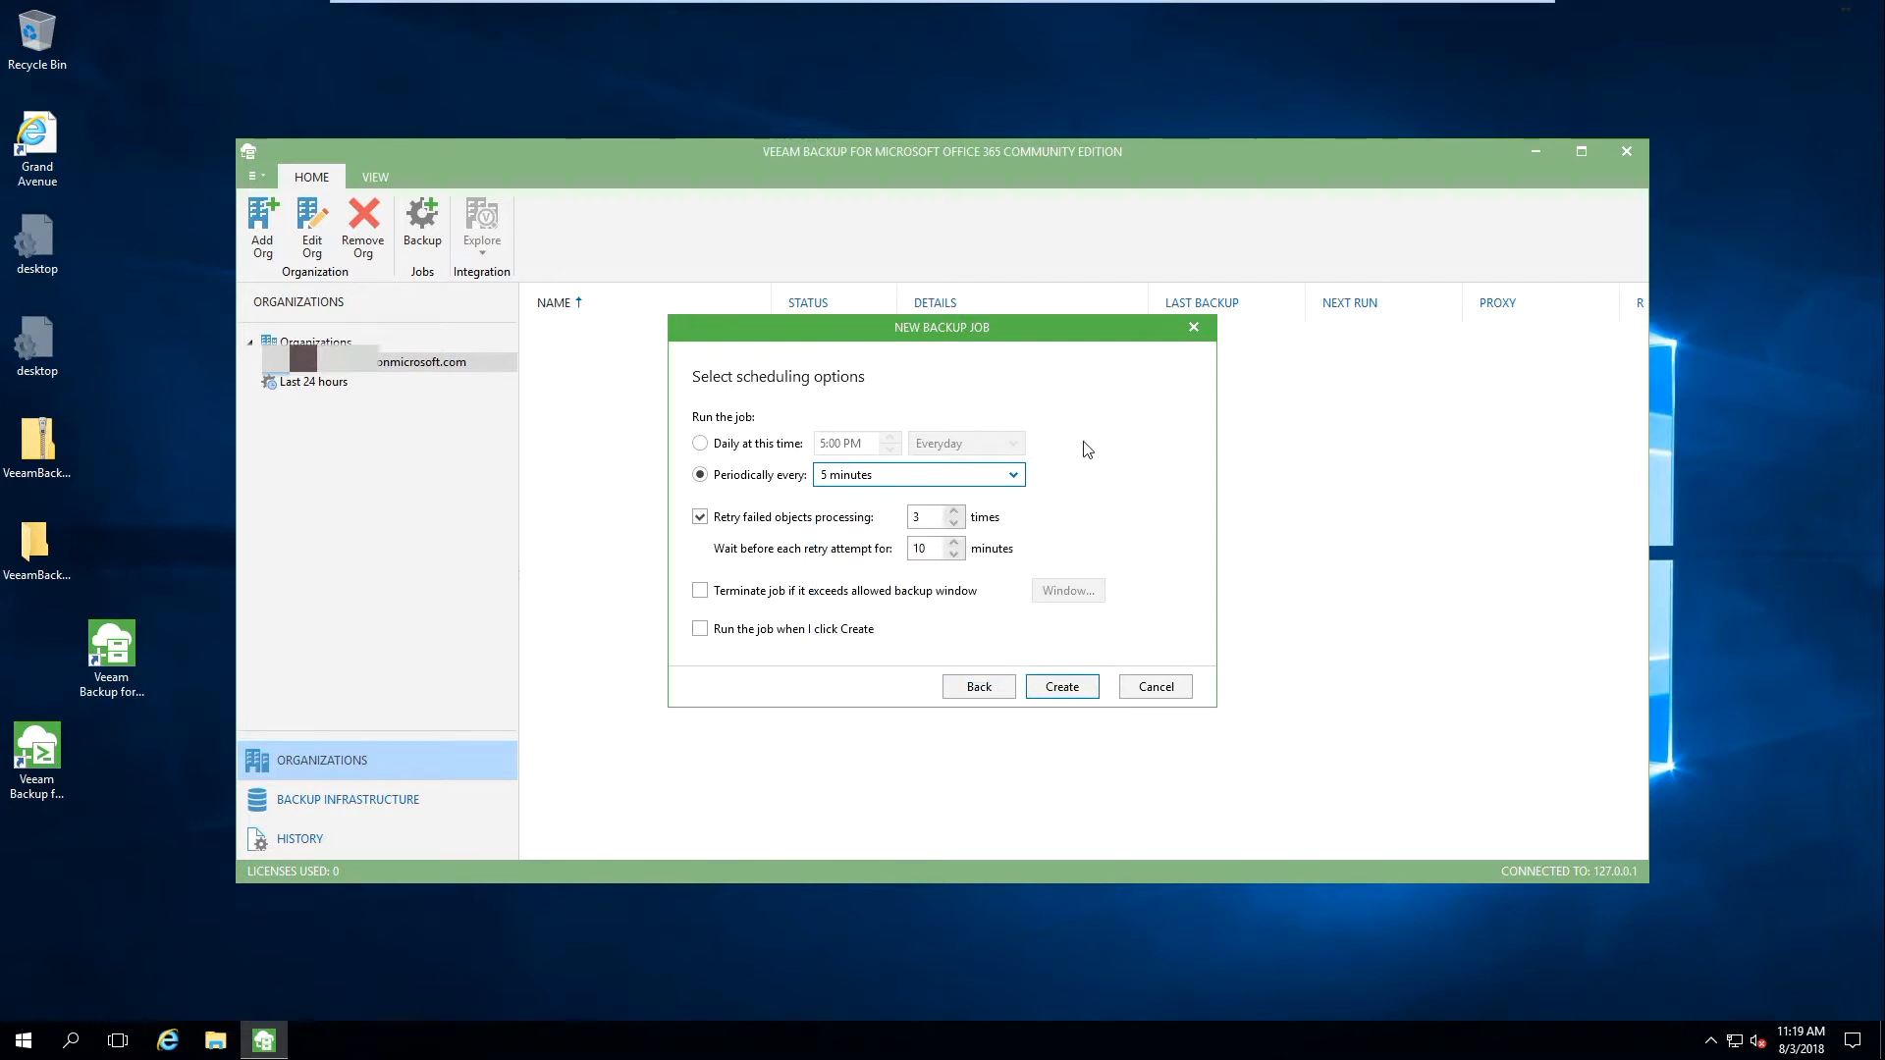
click(752, 444)
- Keep the job scheduled daily at 5:00 PM Everyday, and create it with the option to run immediately enabled
click(944, 447)
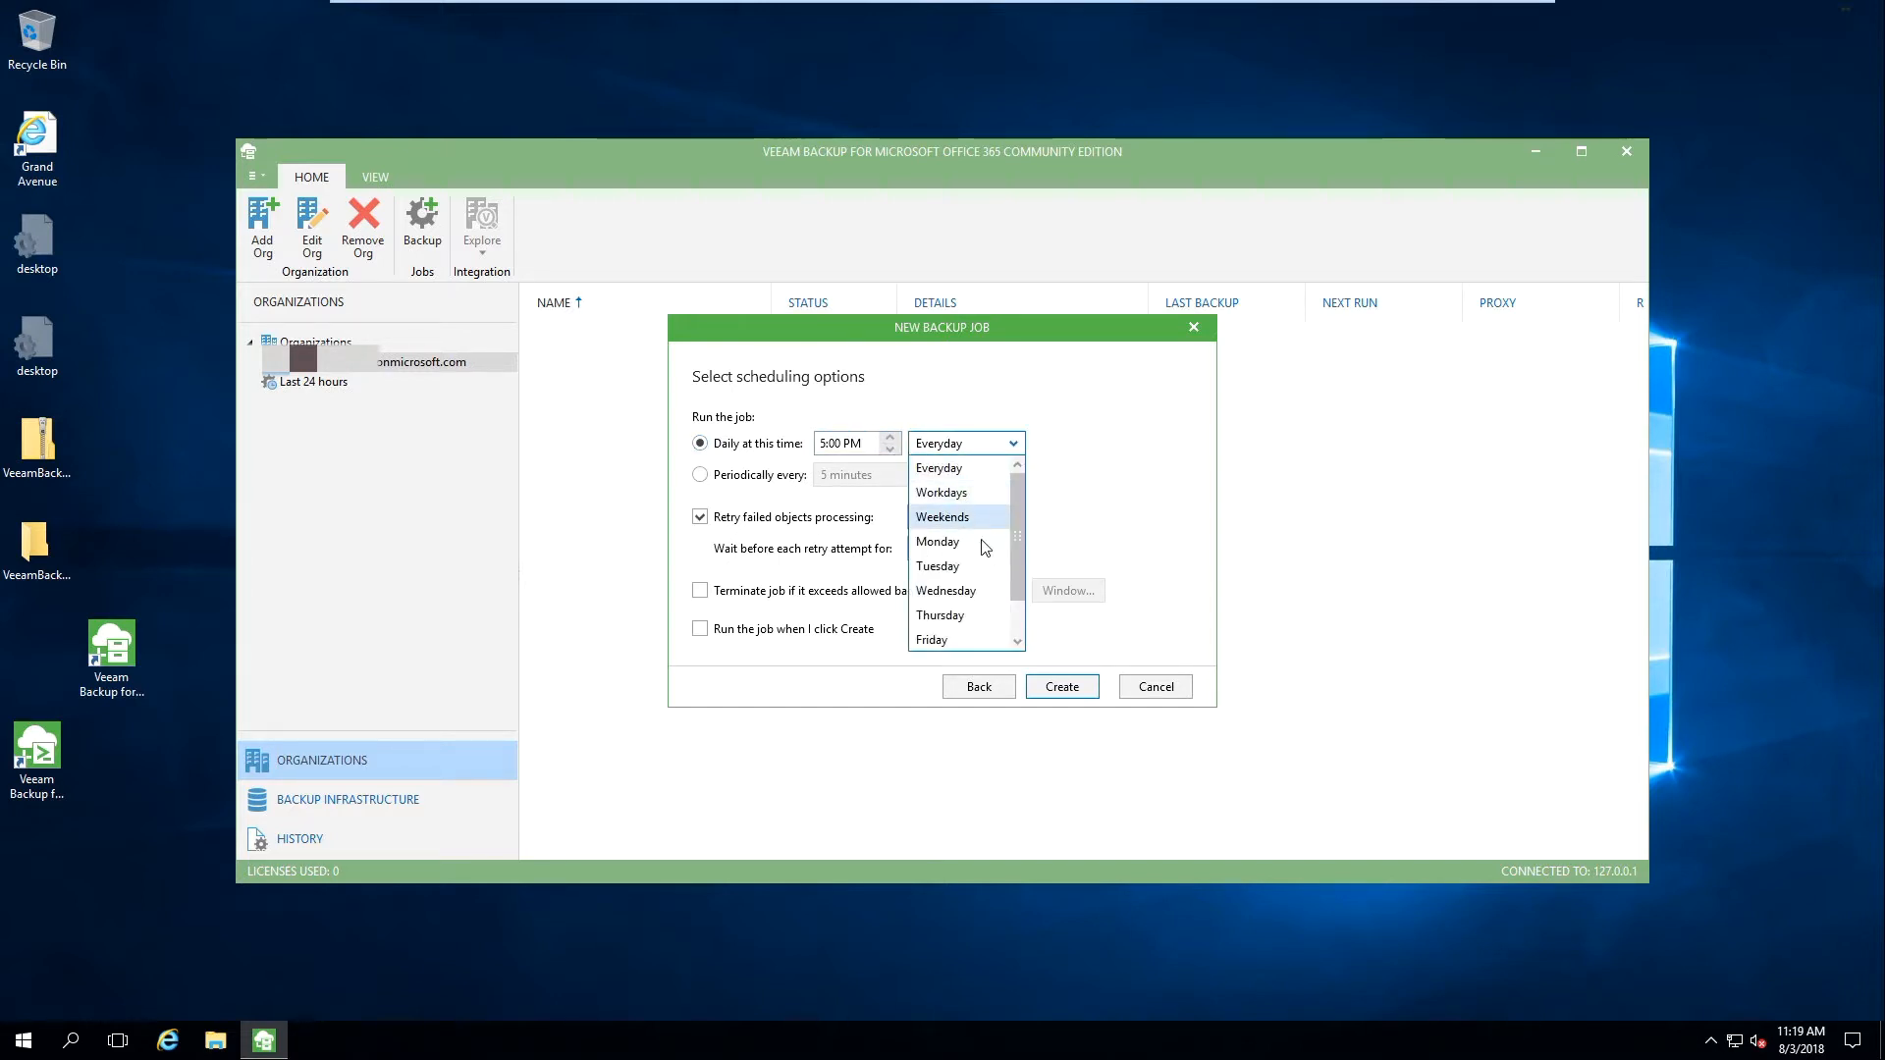
scroll(954, 572, down, 1)
scroll(963, 583, up, 1)
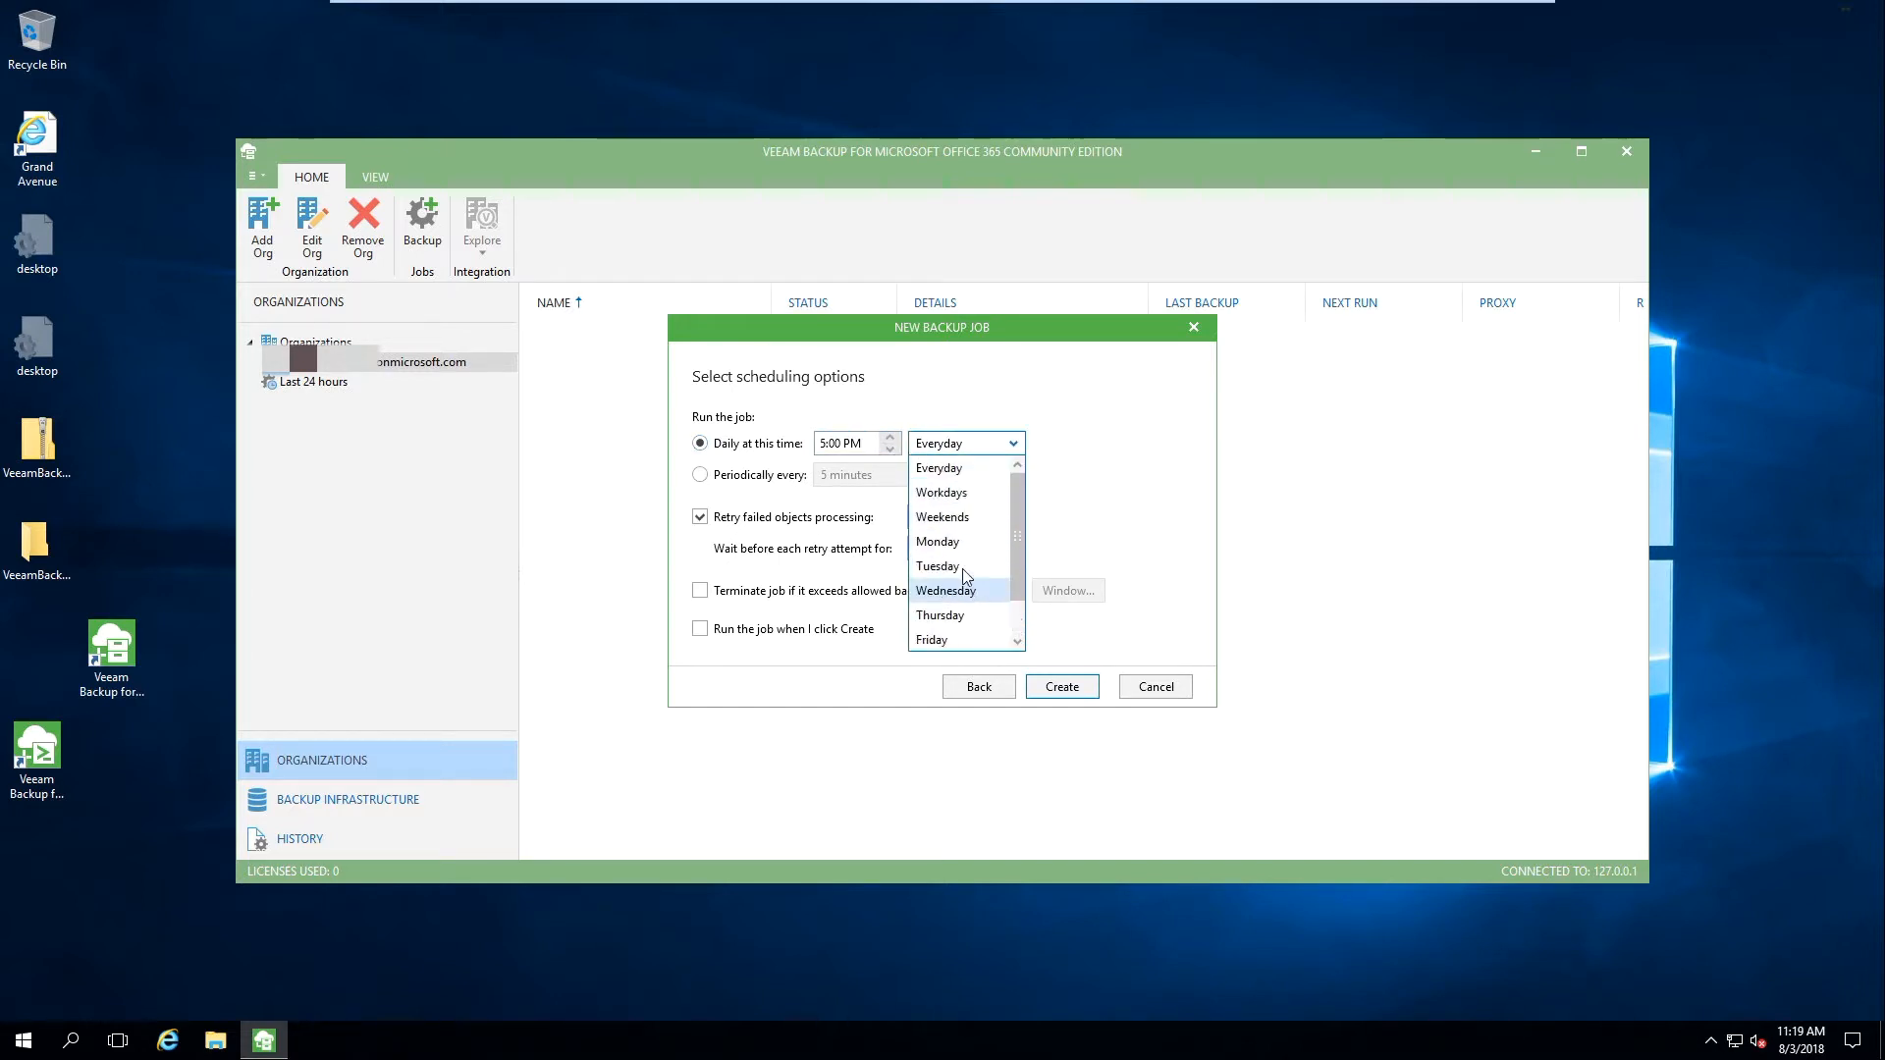
click(1119, 512)
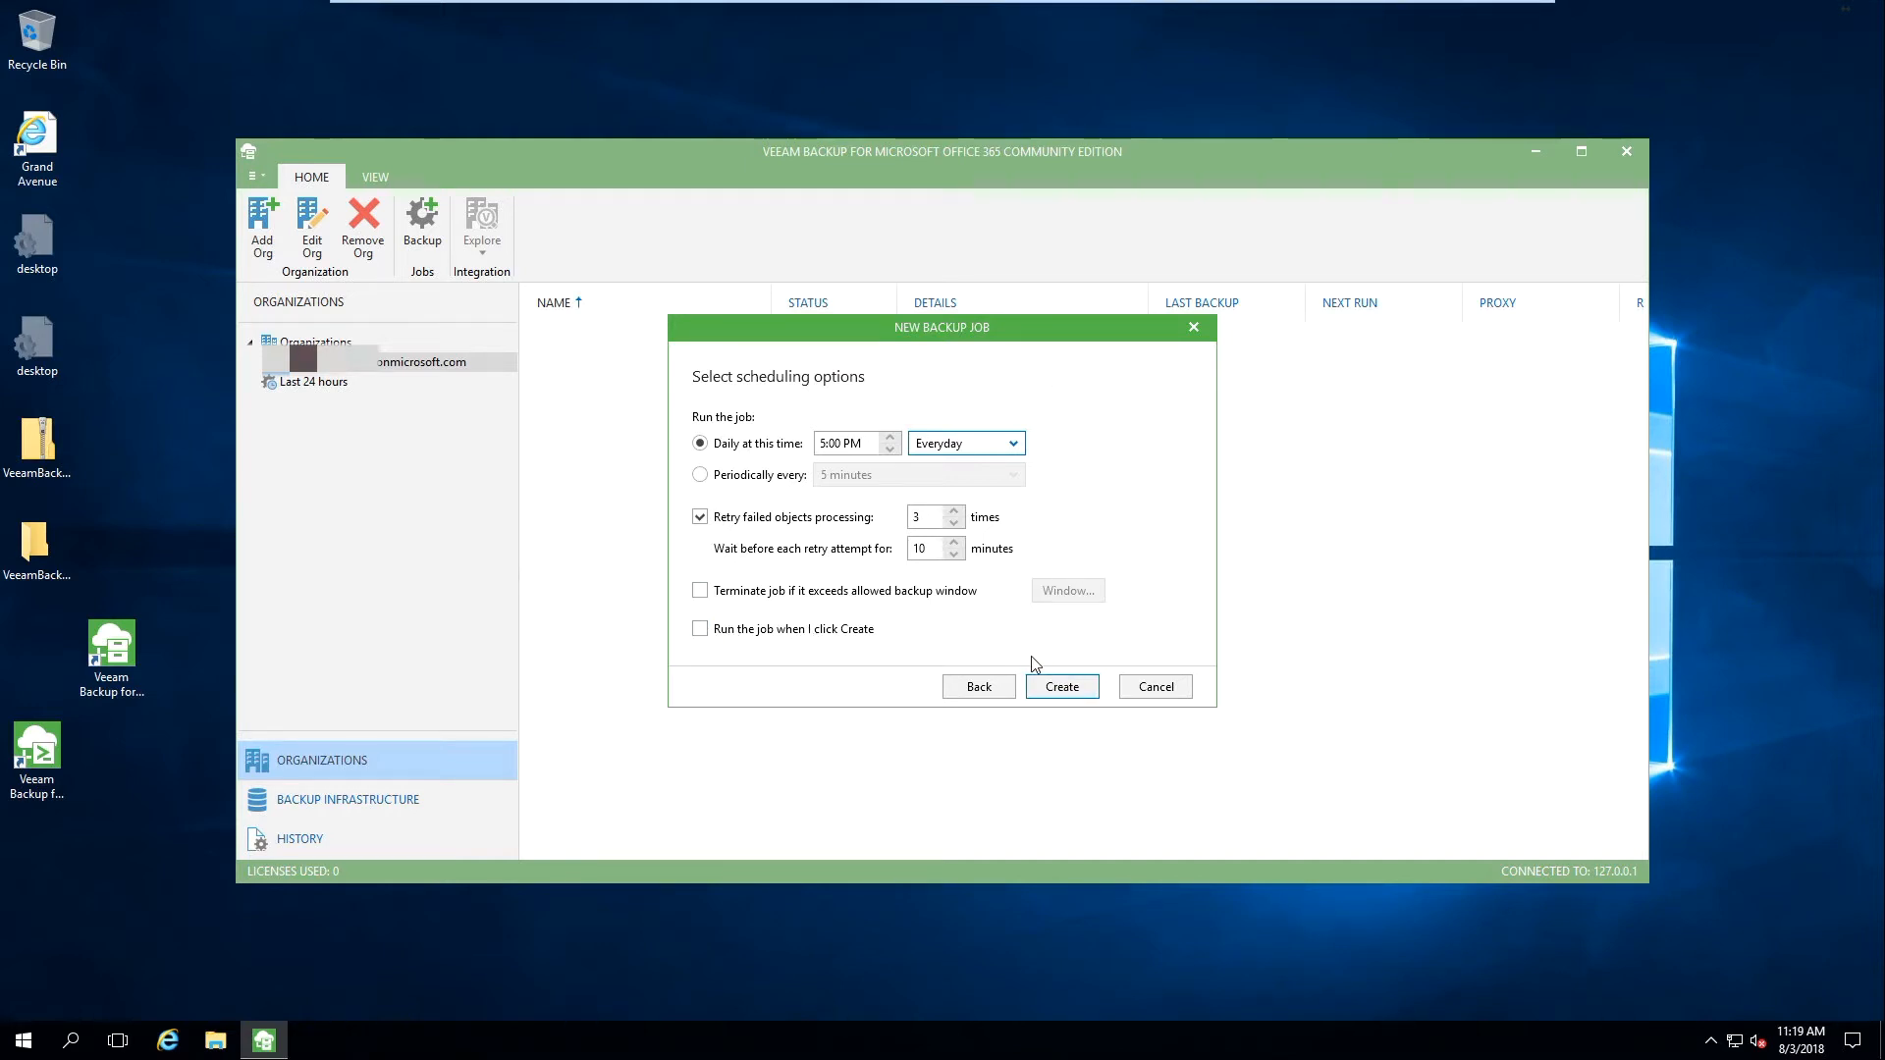
click(836, 641)
click(1084, 692)
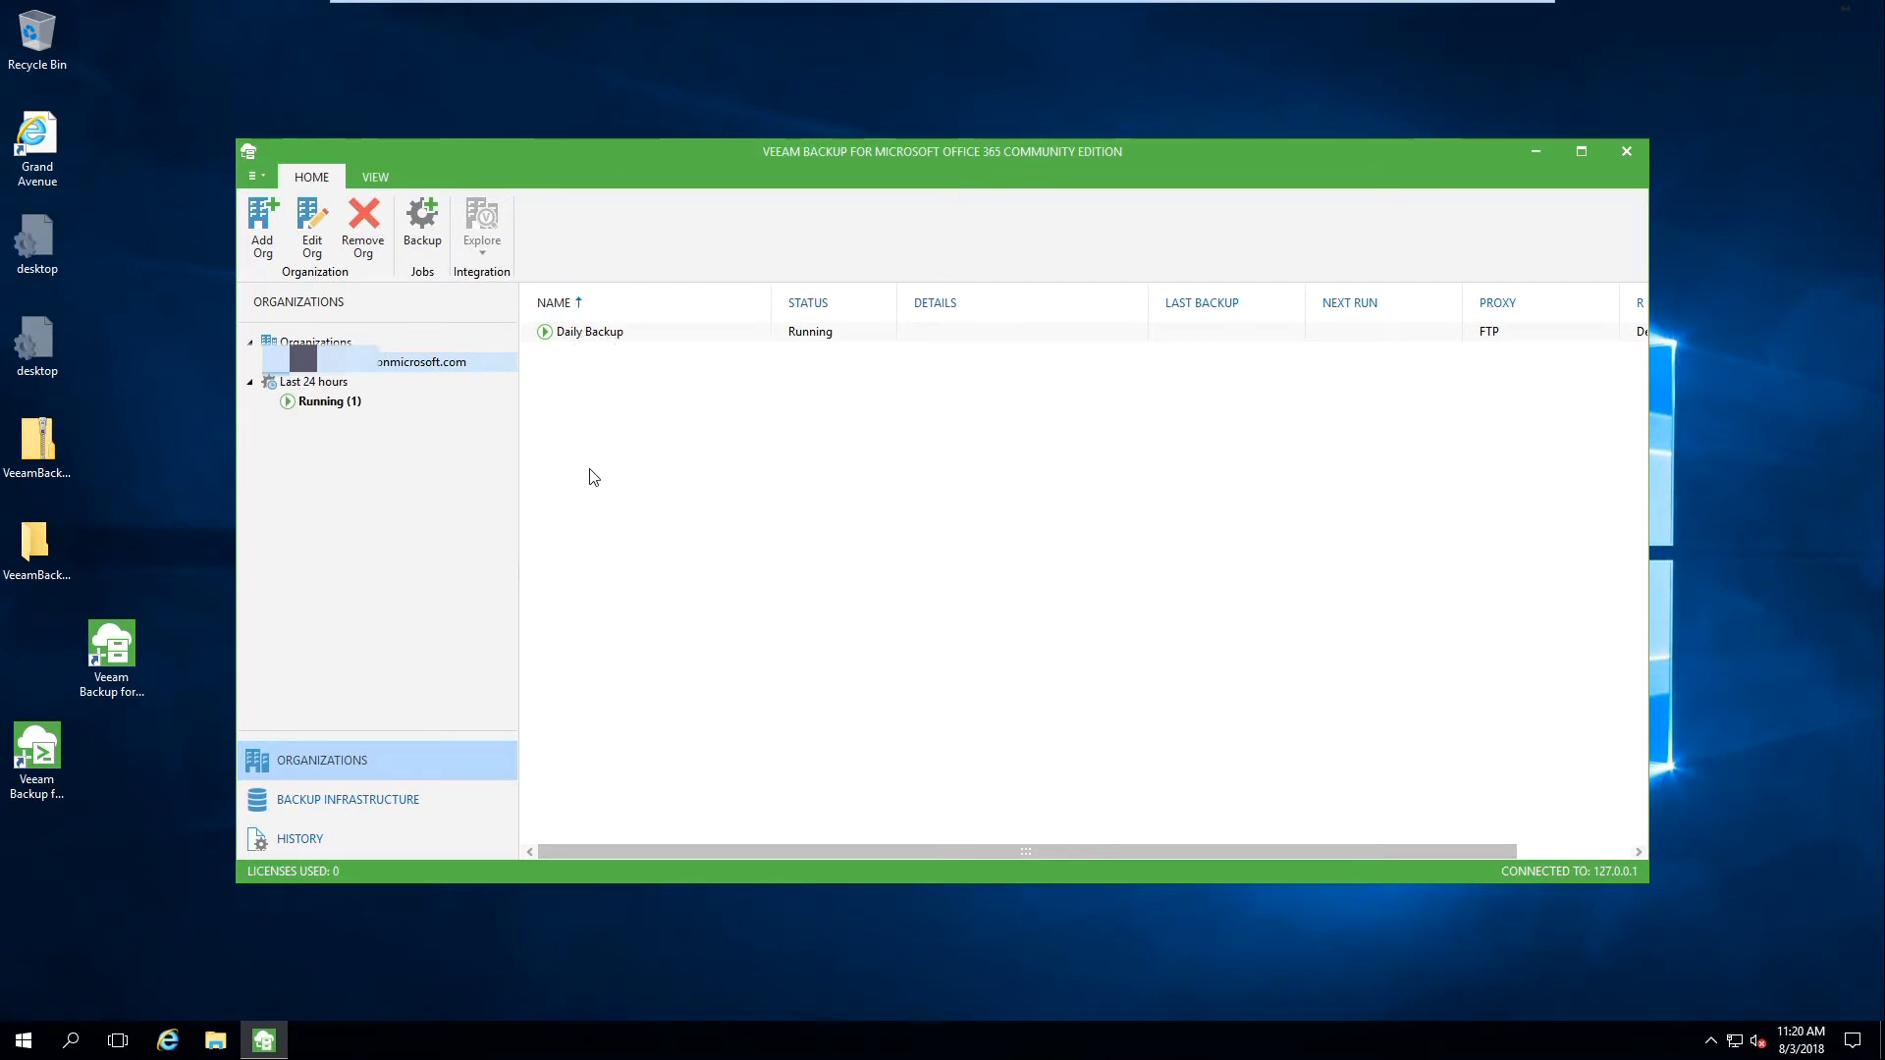
- Look at the Daily Backup job, and review the backup proxies and backup repositories in the backup infrastructure
click(589, 332)
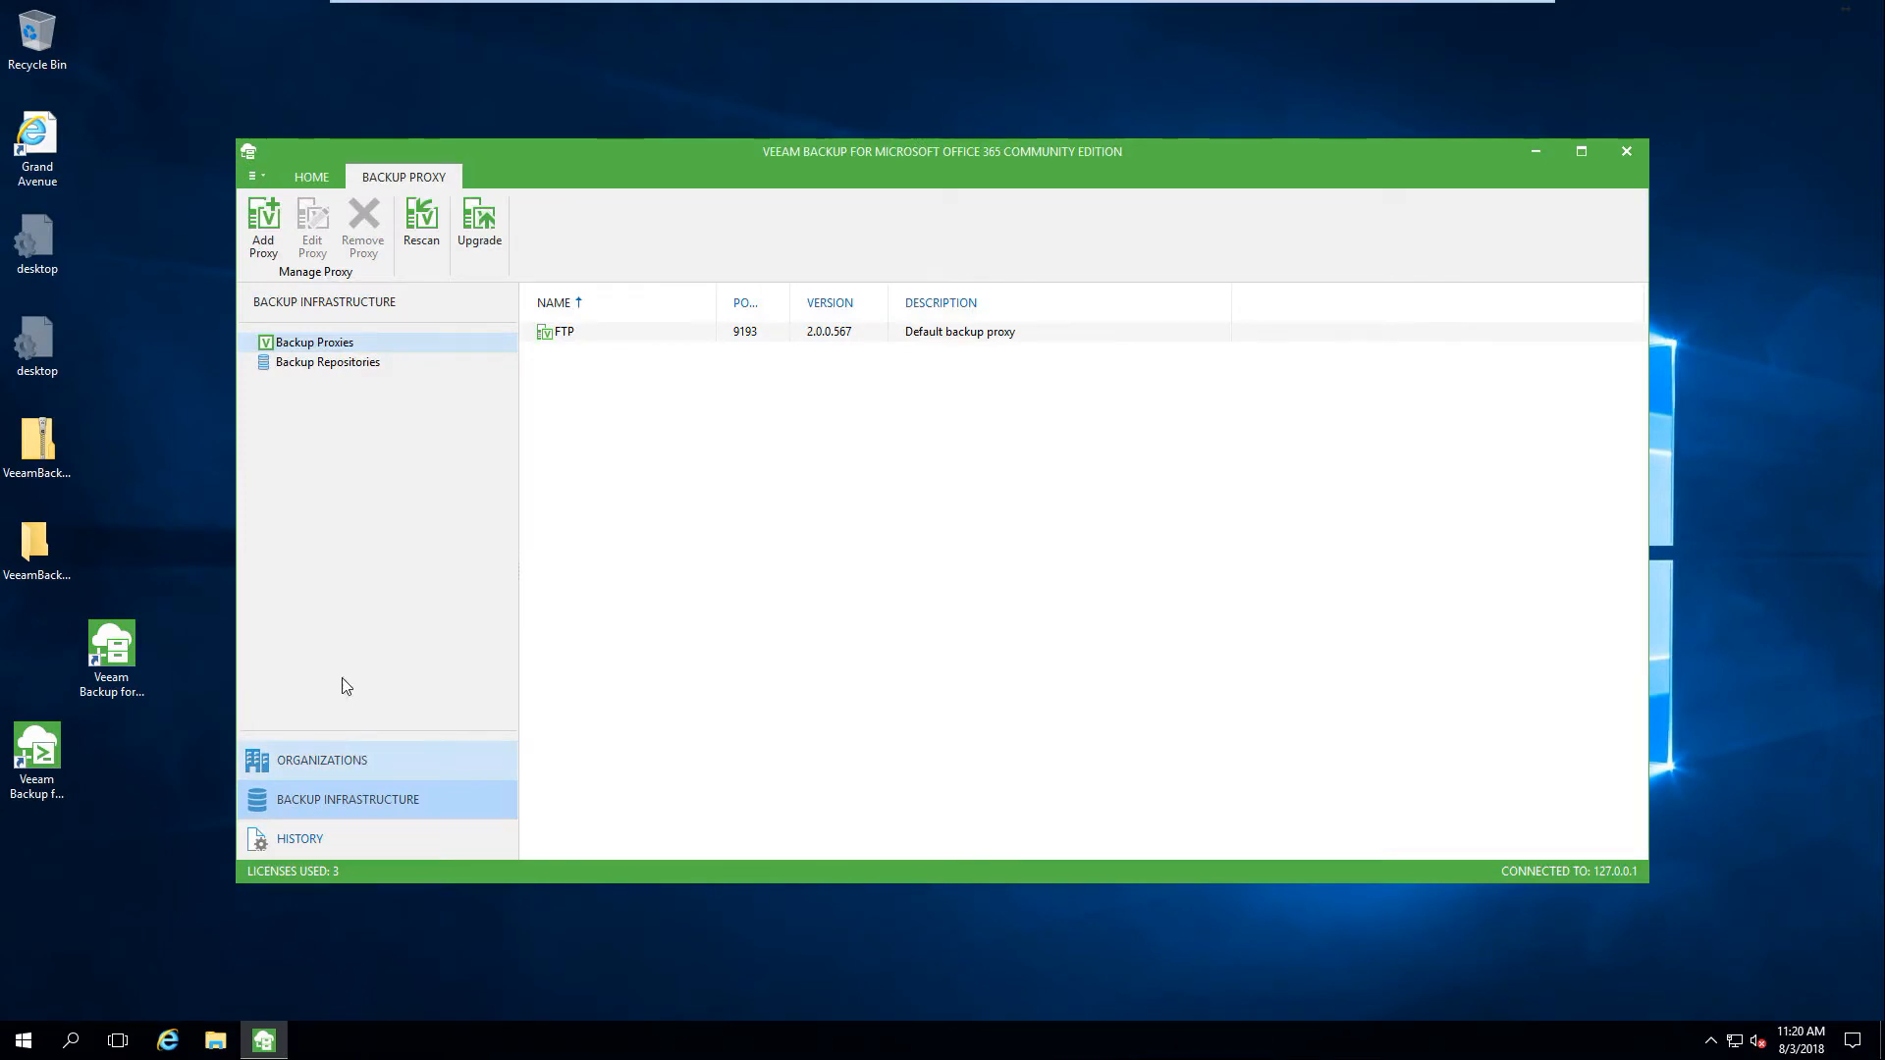
click(336, 363)
click(339, 342)
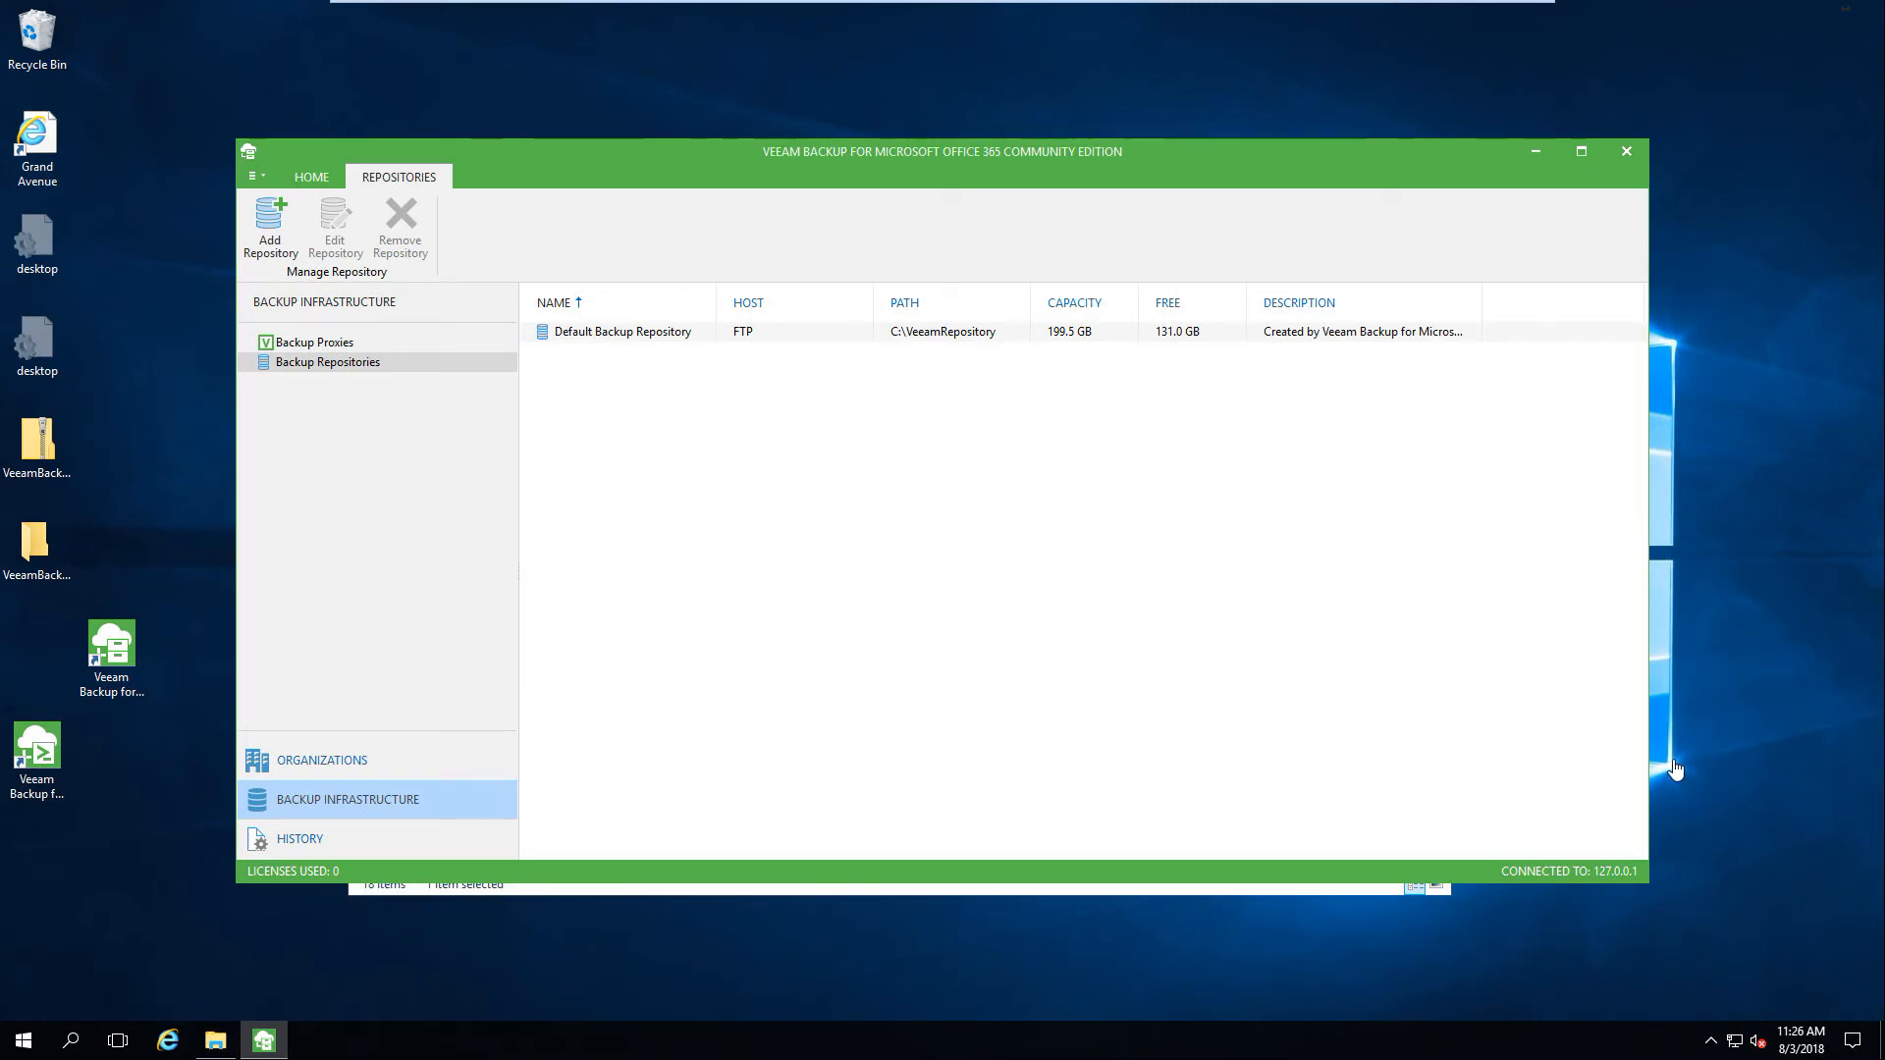
- Switch to File Explorer to inspect the VEEAM Backup (F:) drive and its Packages folder, and return to Veeam Backup for Microsoft Office 365
click(217, 1043)
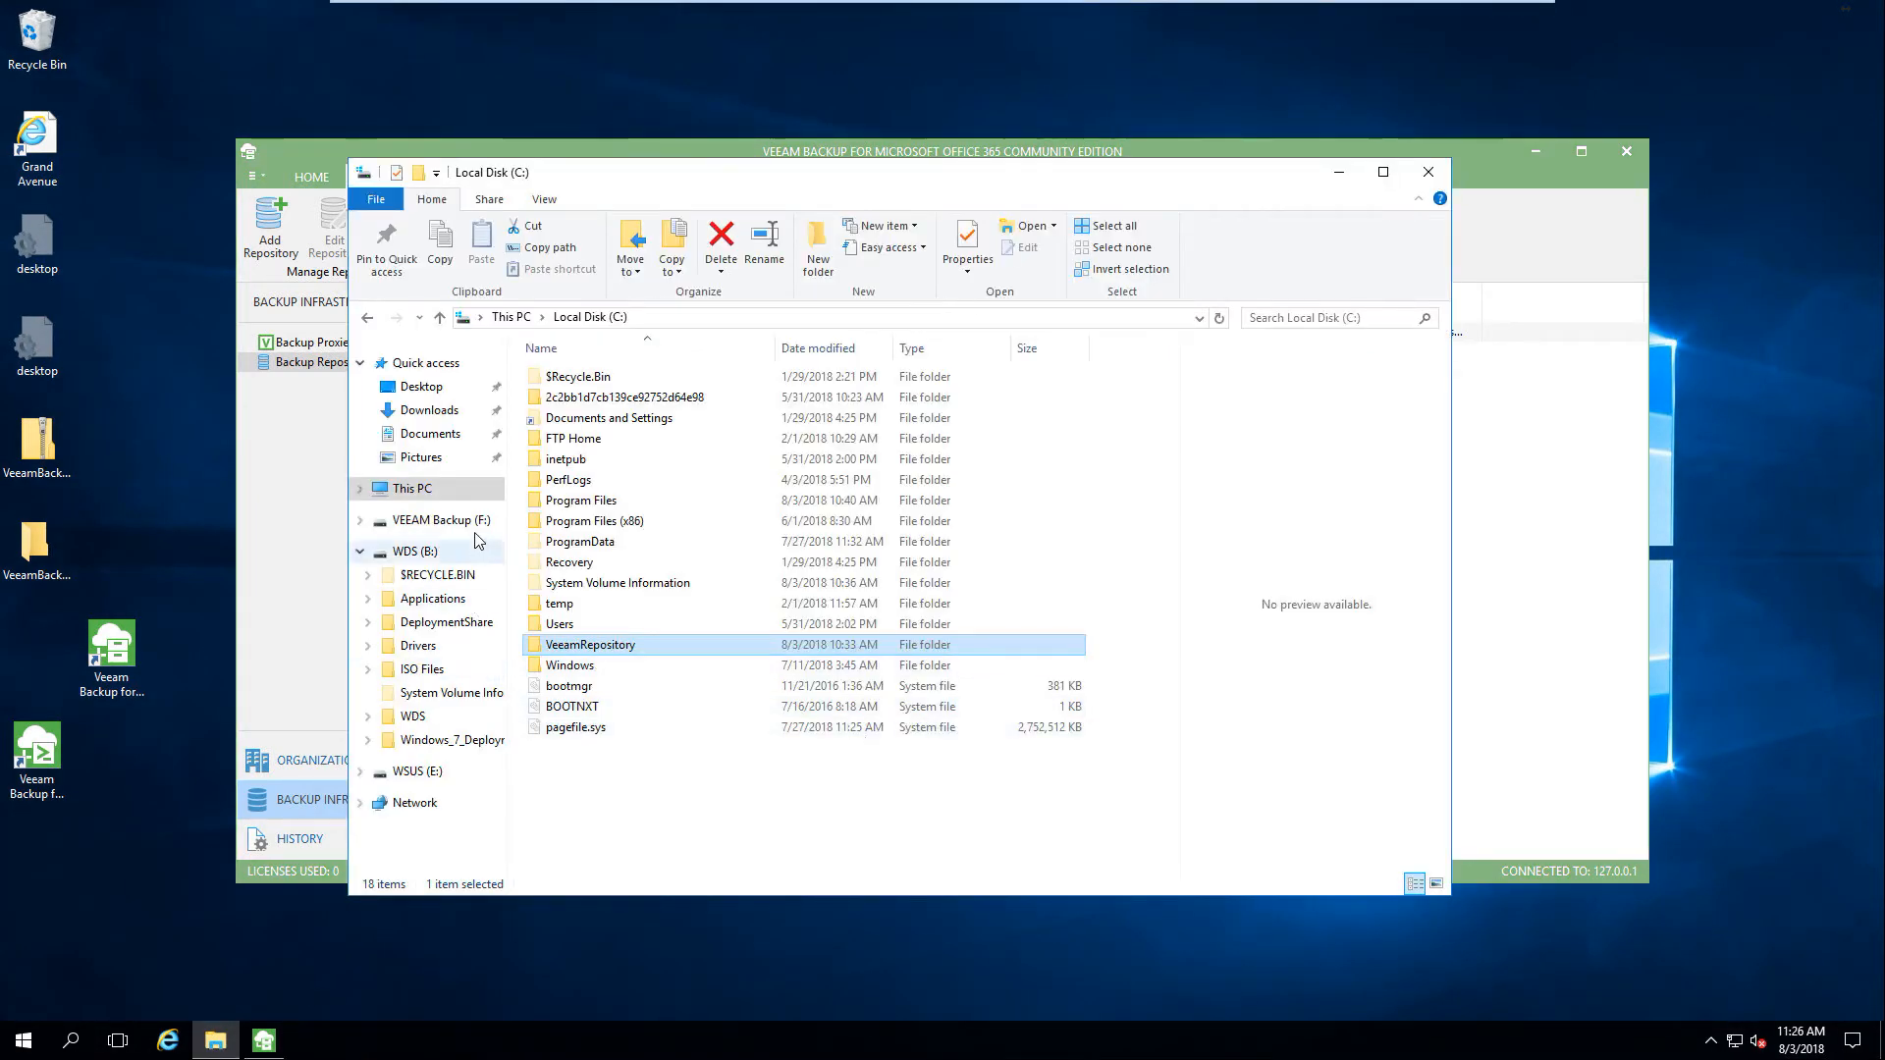
click(442, 488)
click(917, 703)
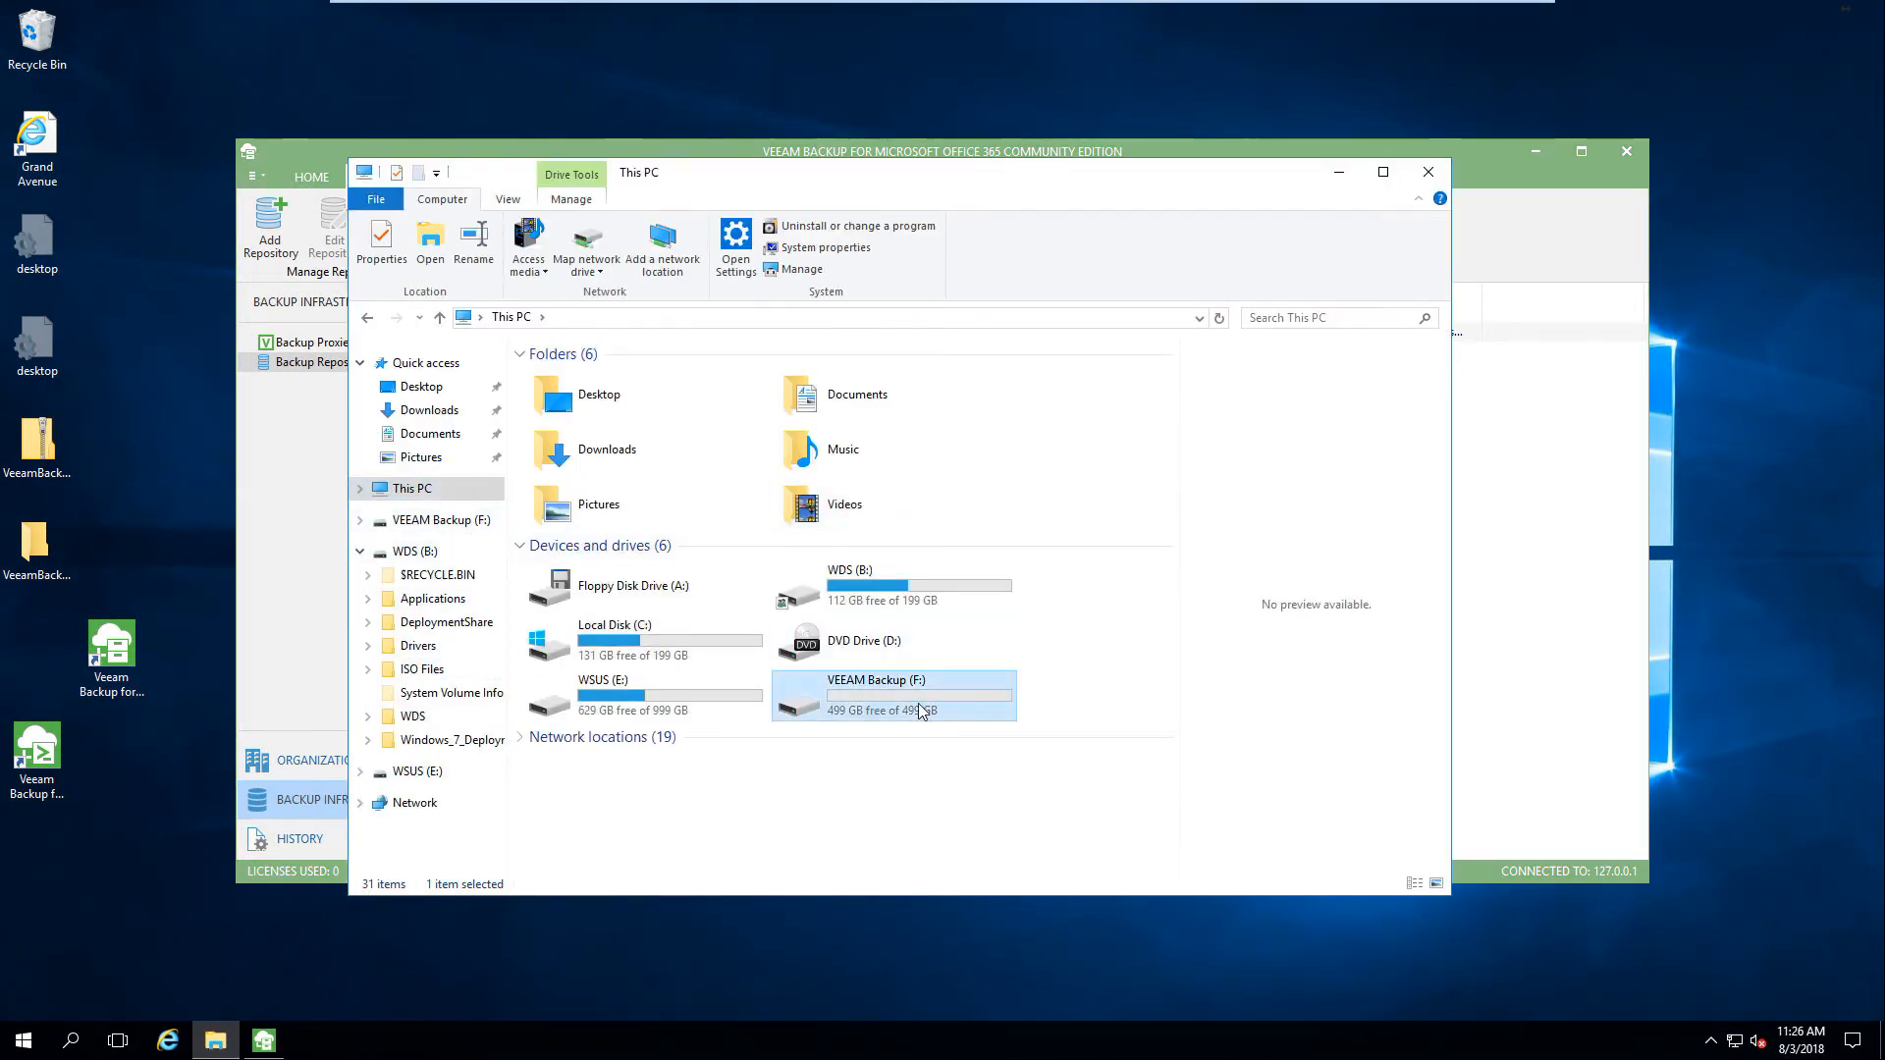
double_click(897, 705)
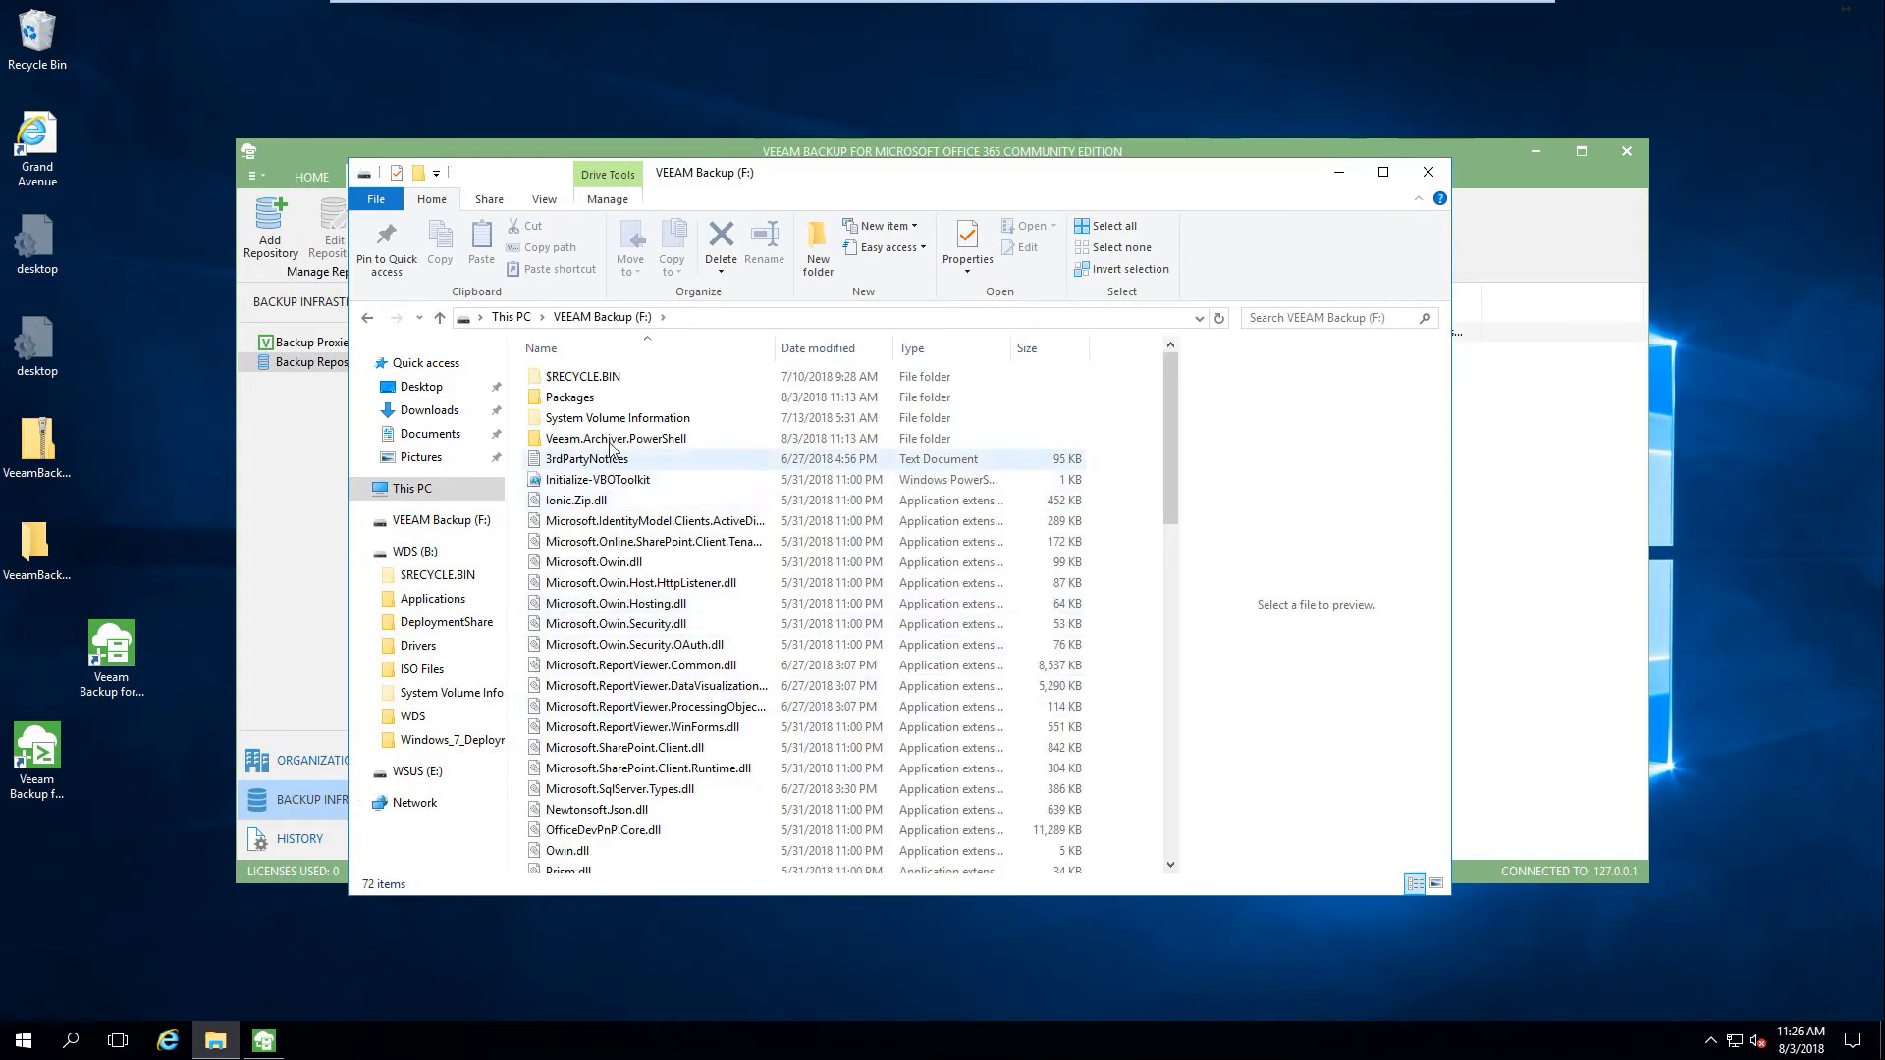
scroll(613, 452, down, 8)
scroll(624, 469, up, 8)
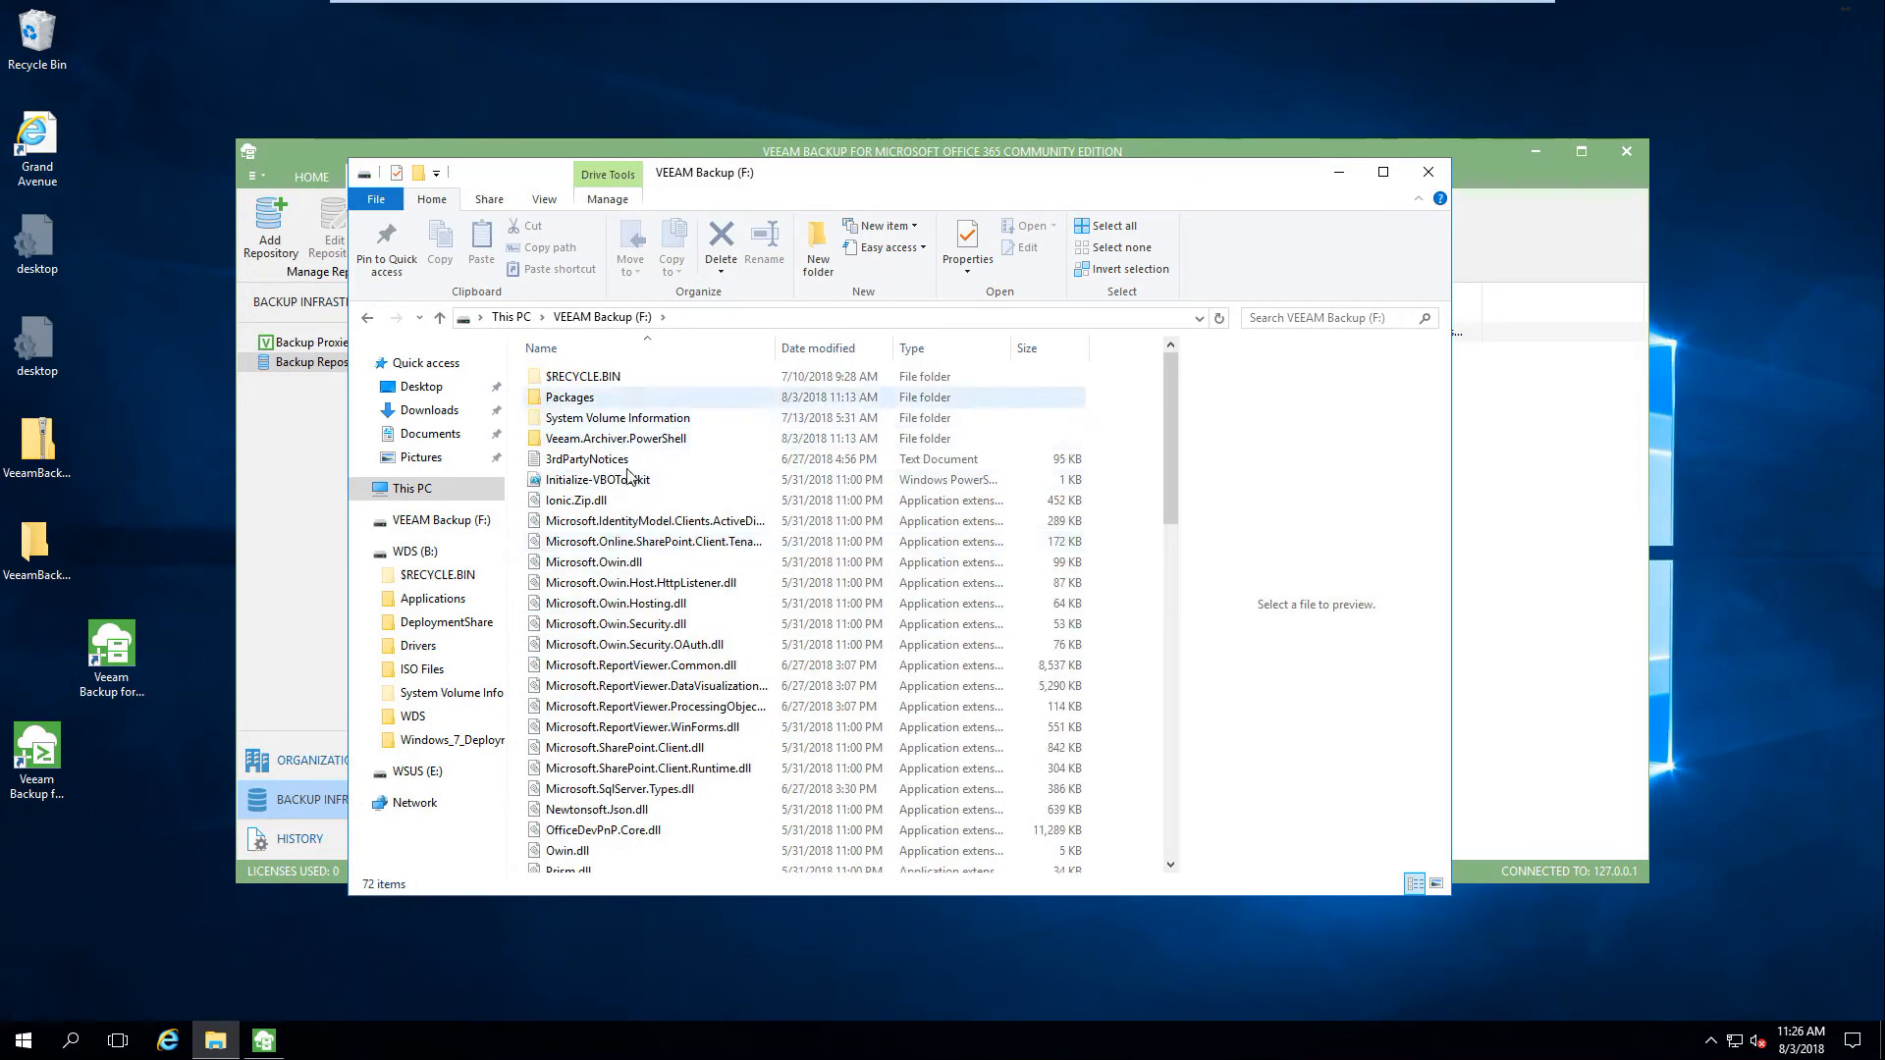
double_click(608, 398)
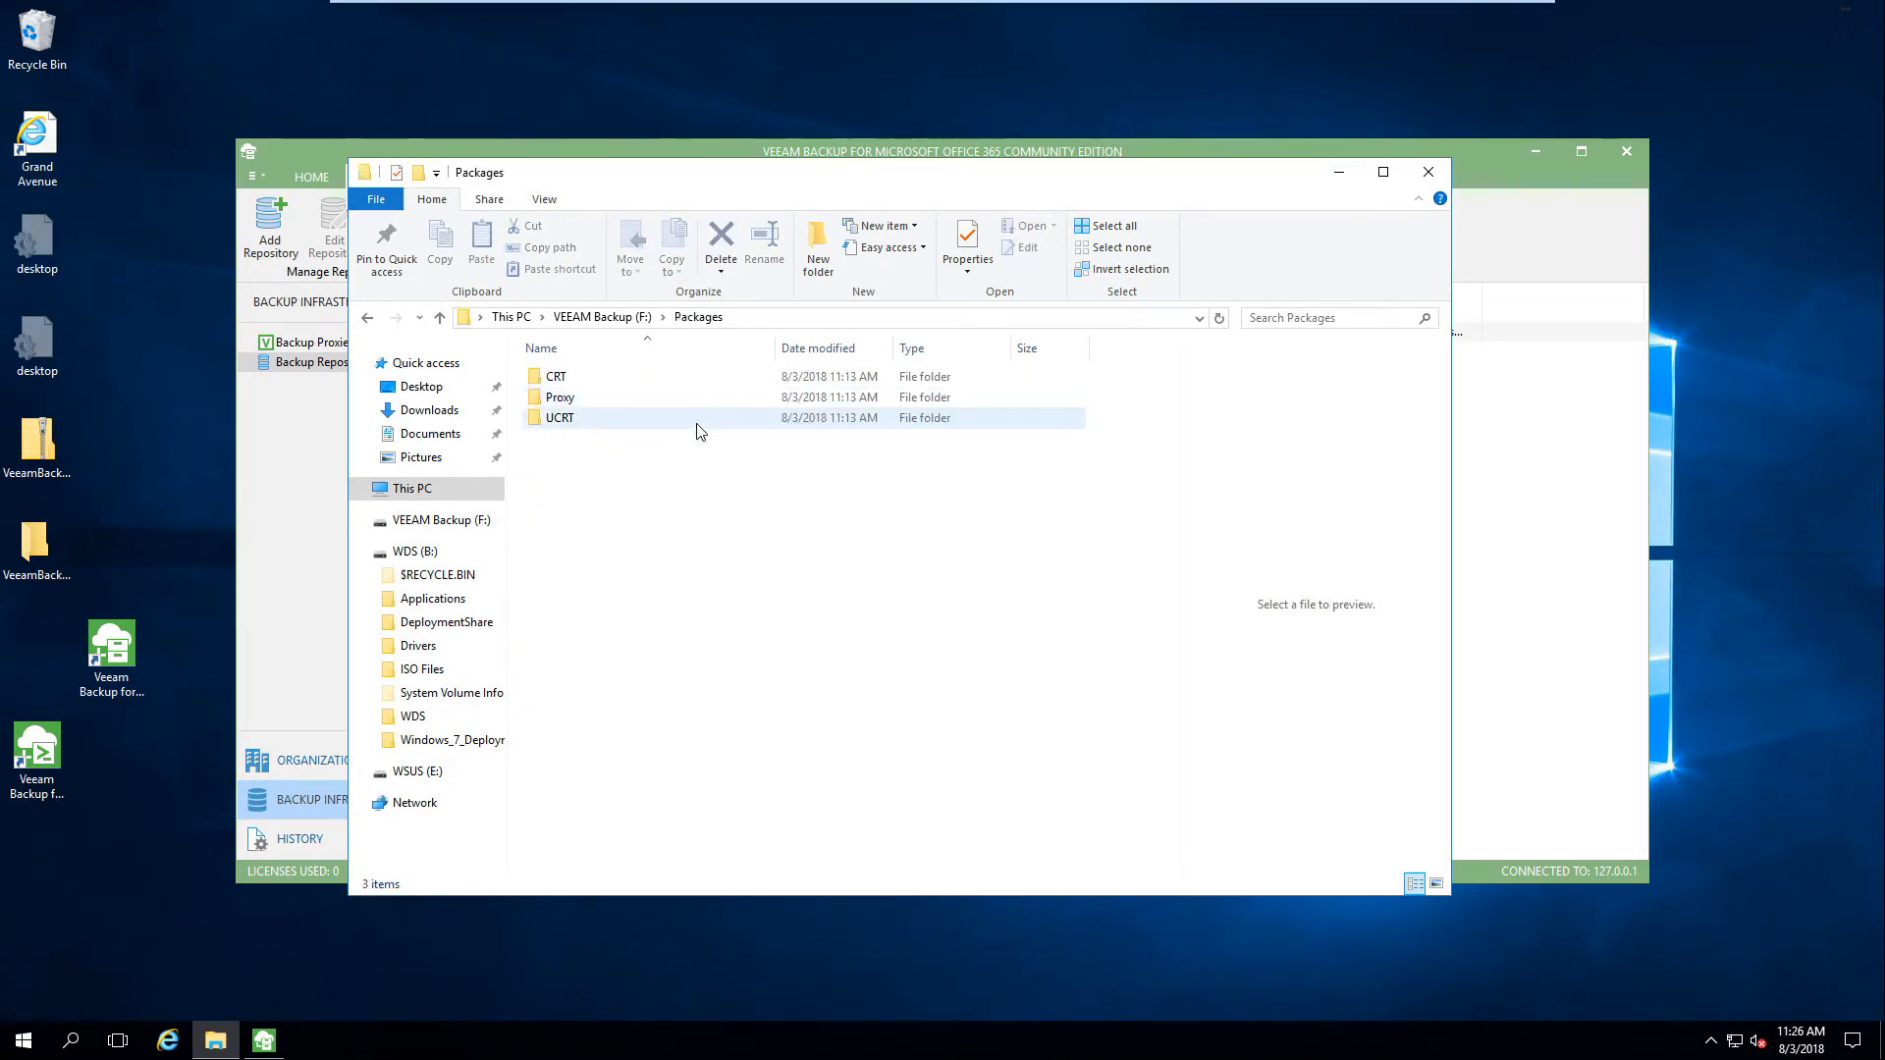
click(619, 316)
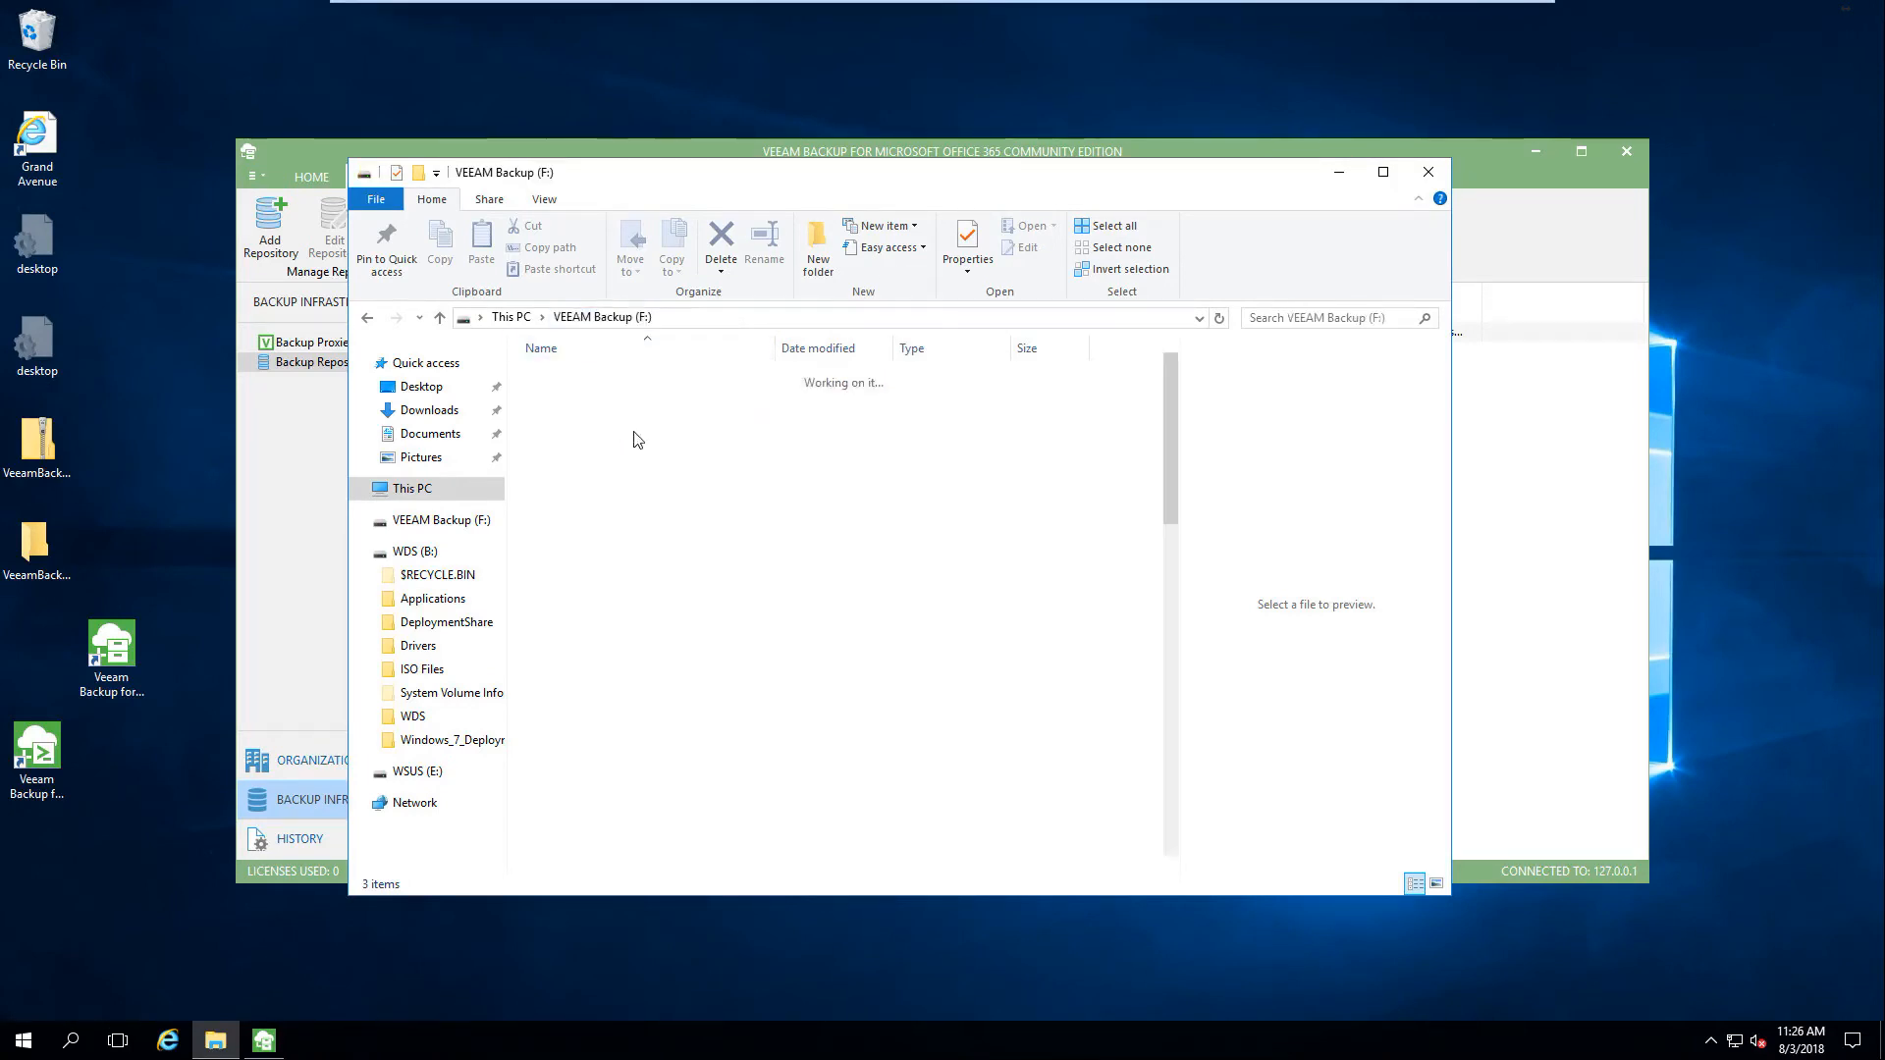
click(628, 438)
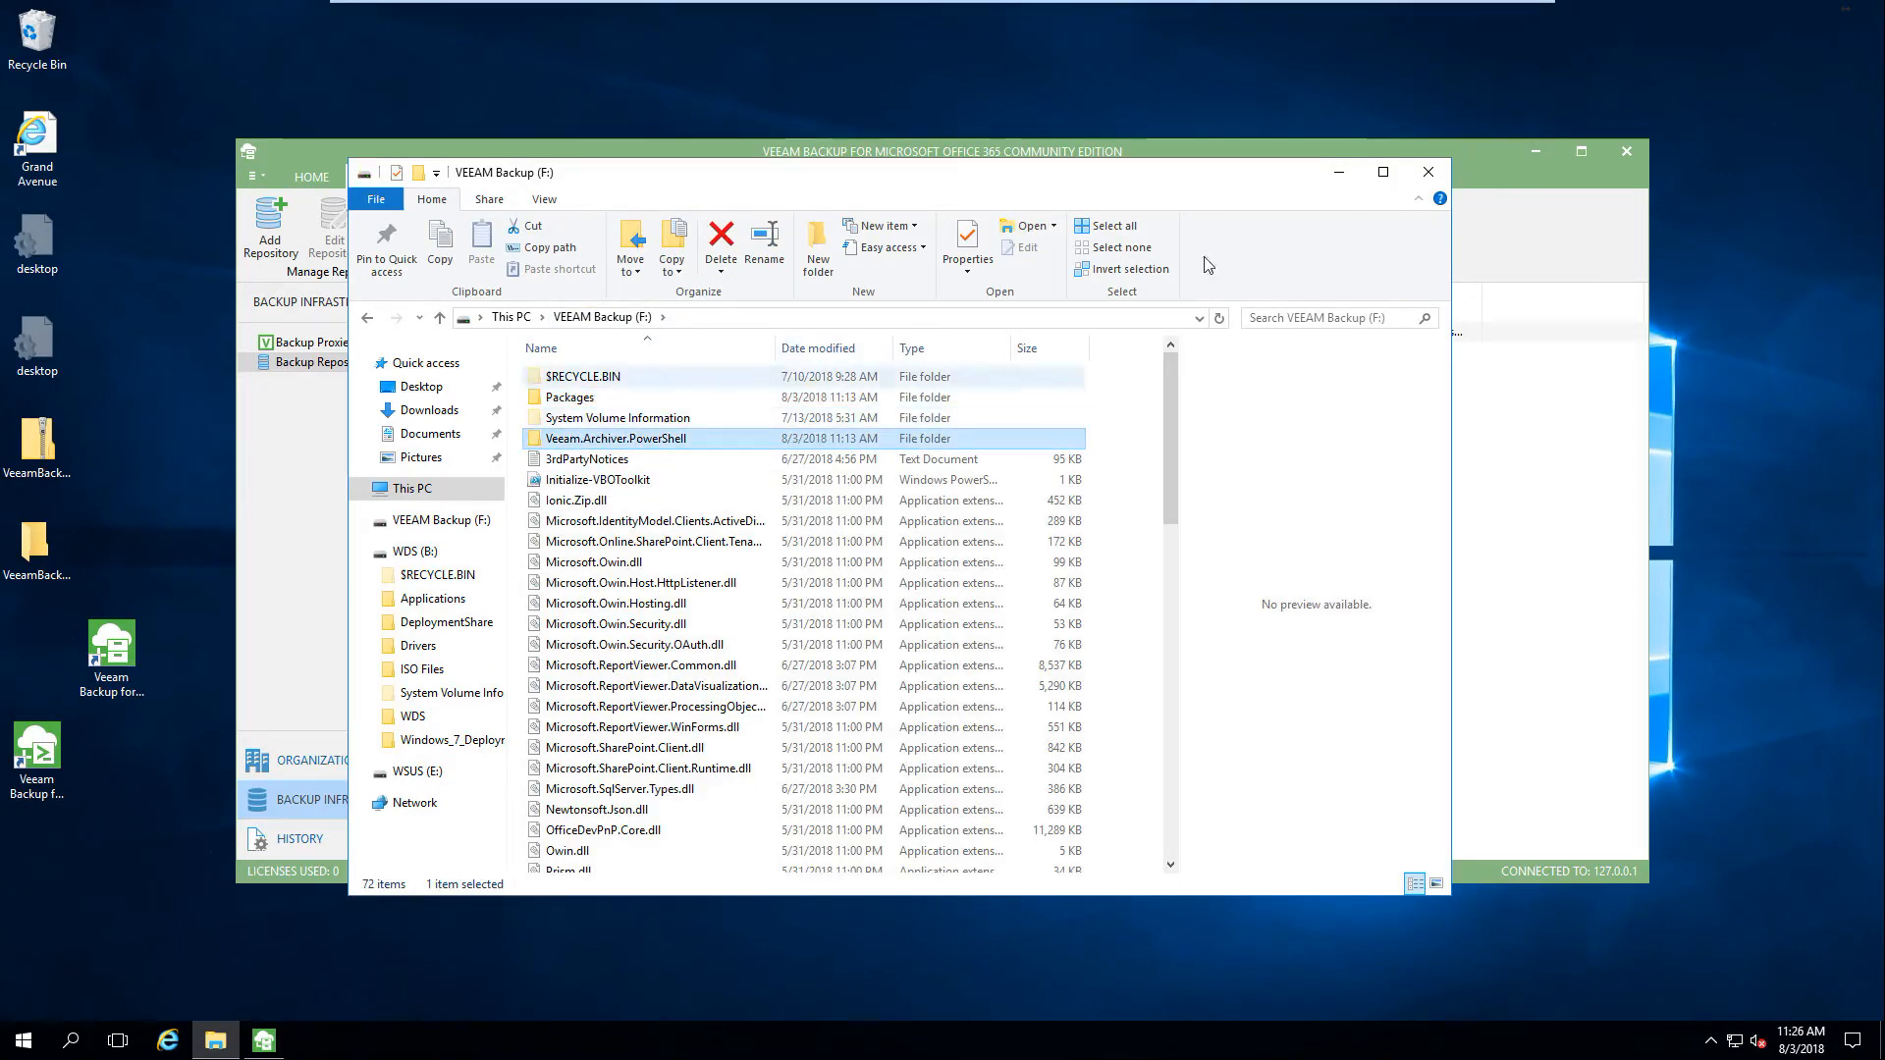
click(1497, 432)
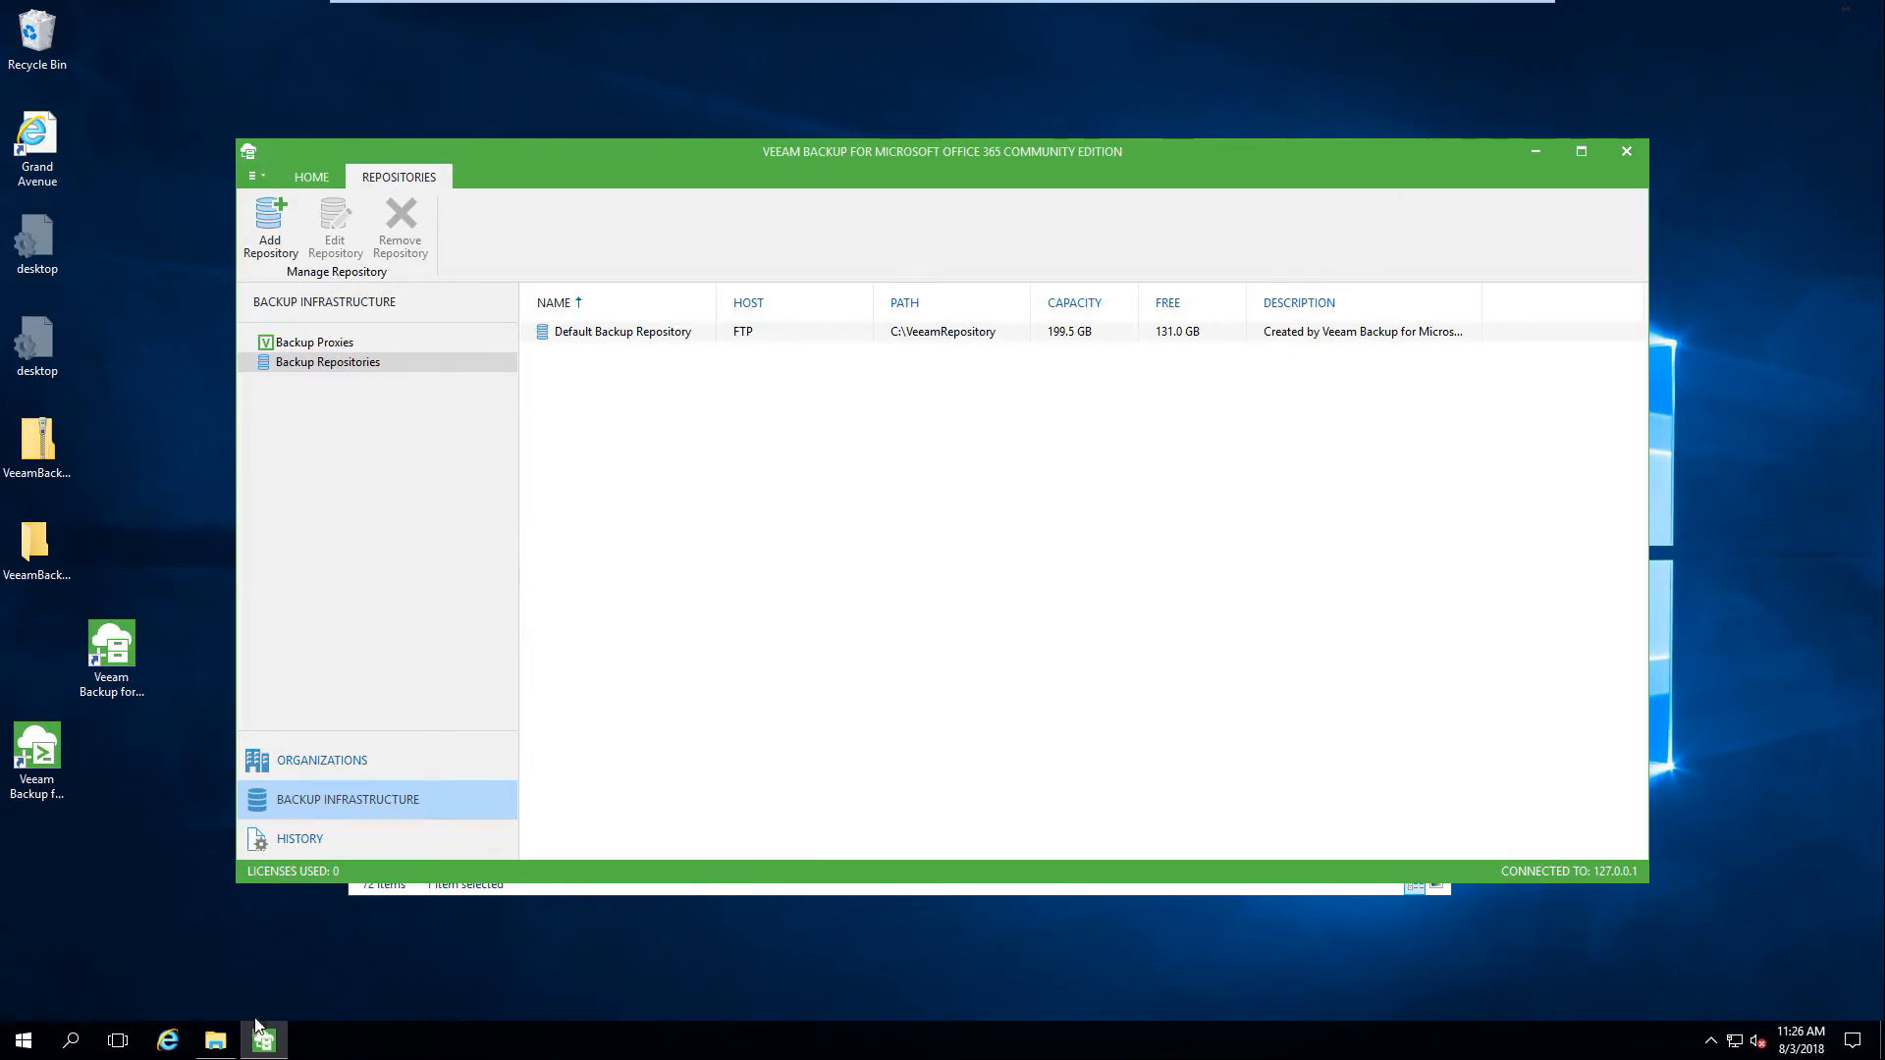
click(221, 1040)
click(1547, 534)
- Check the default repository's entry, and start a new backup repository named VEEAM Backup
click(287, 363)
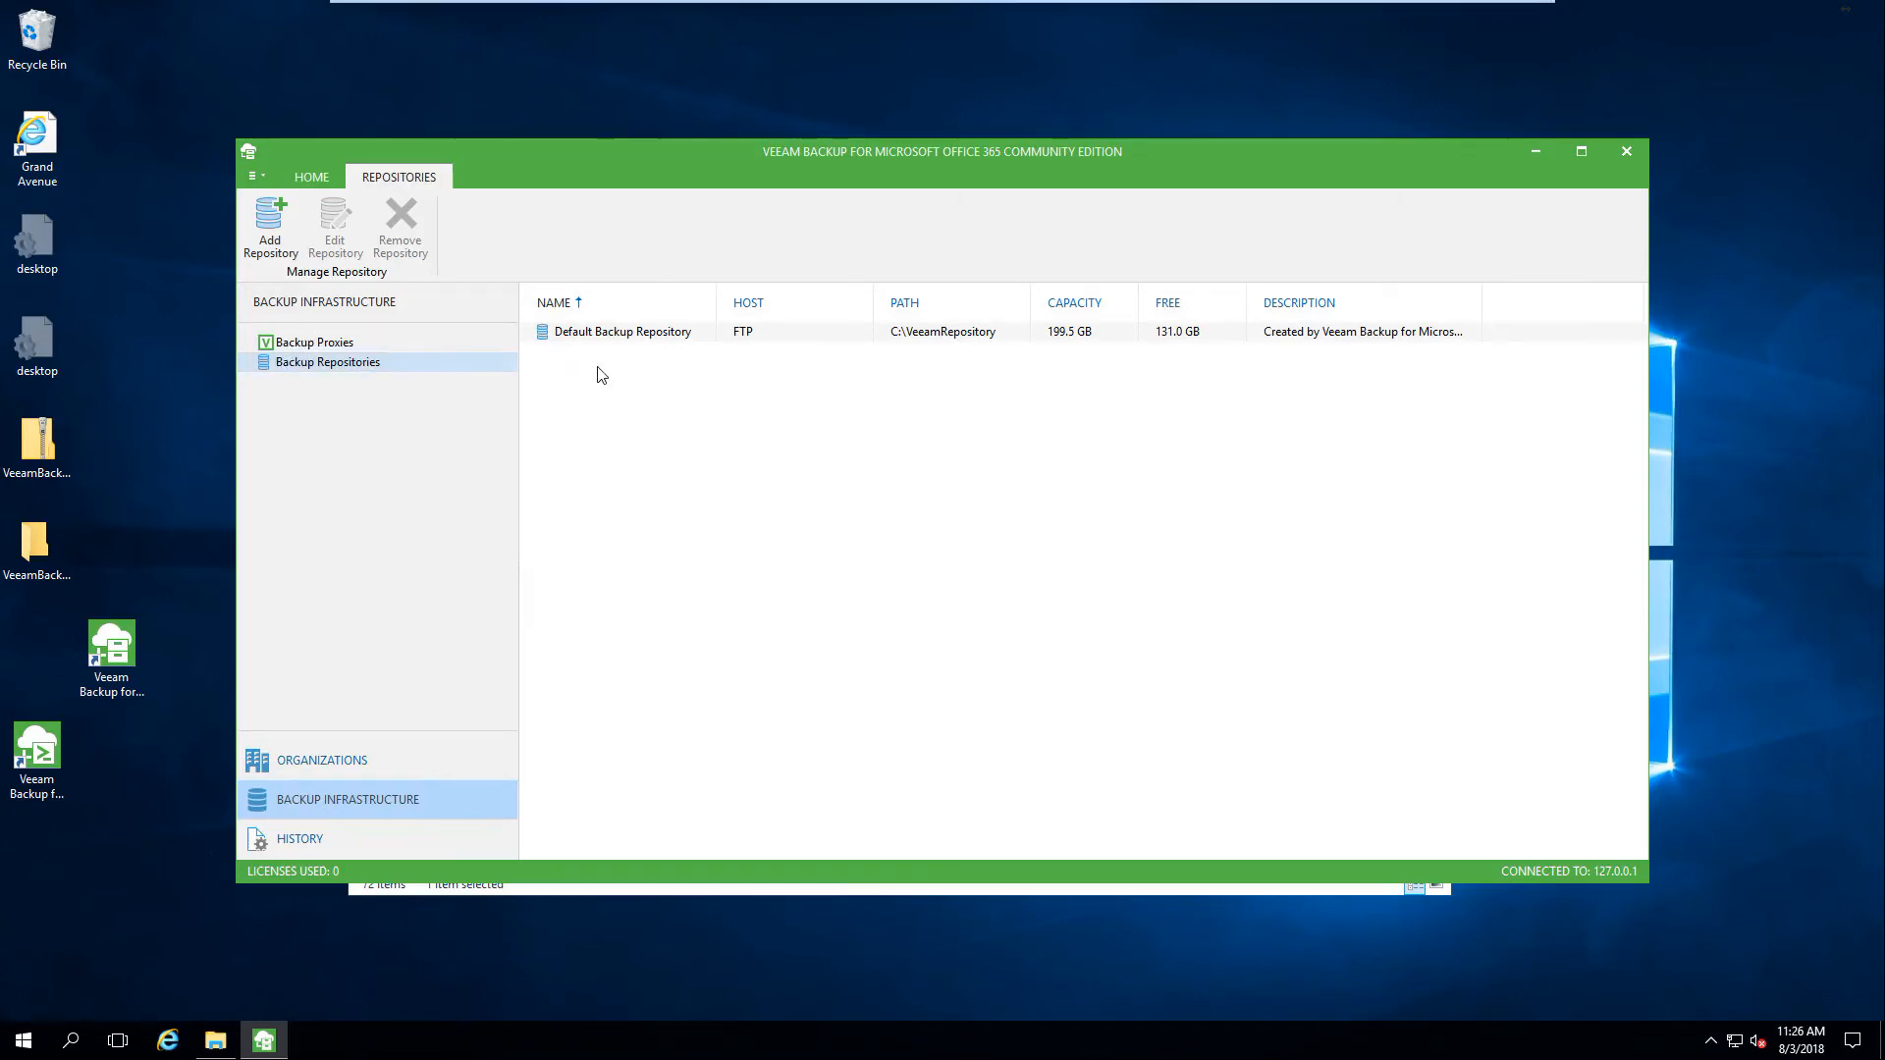
click(602, 334)
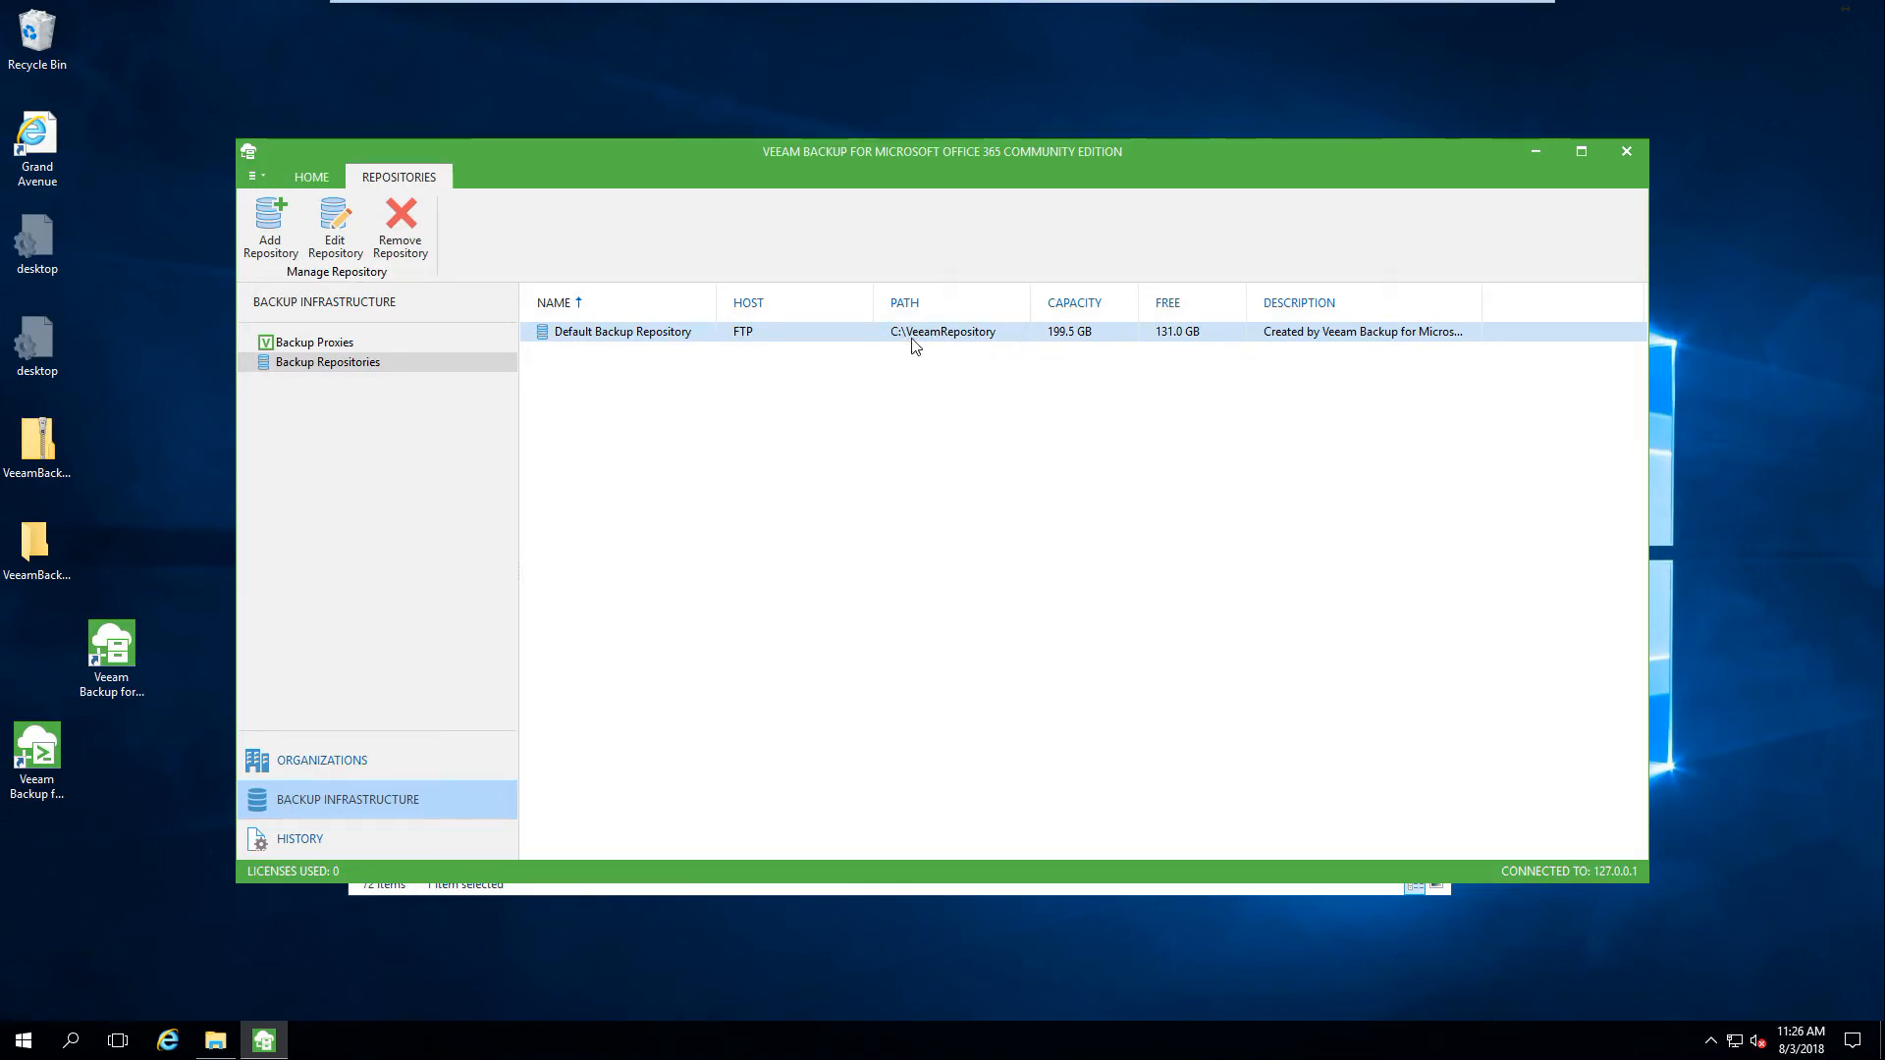
click(857, 450)
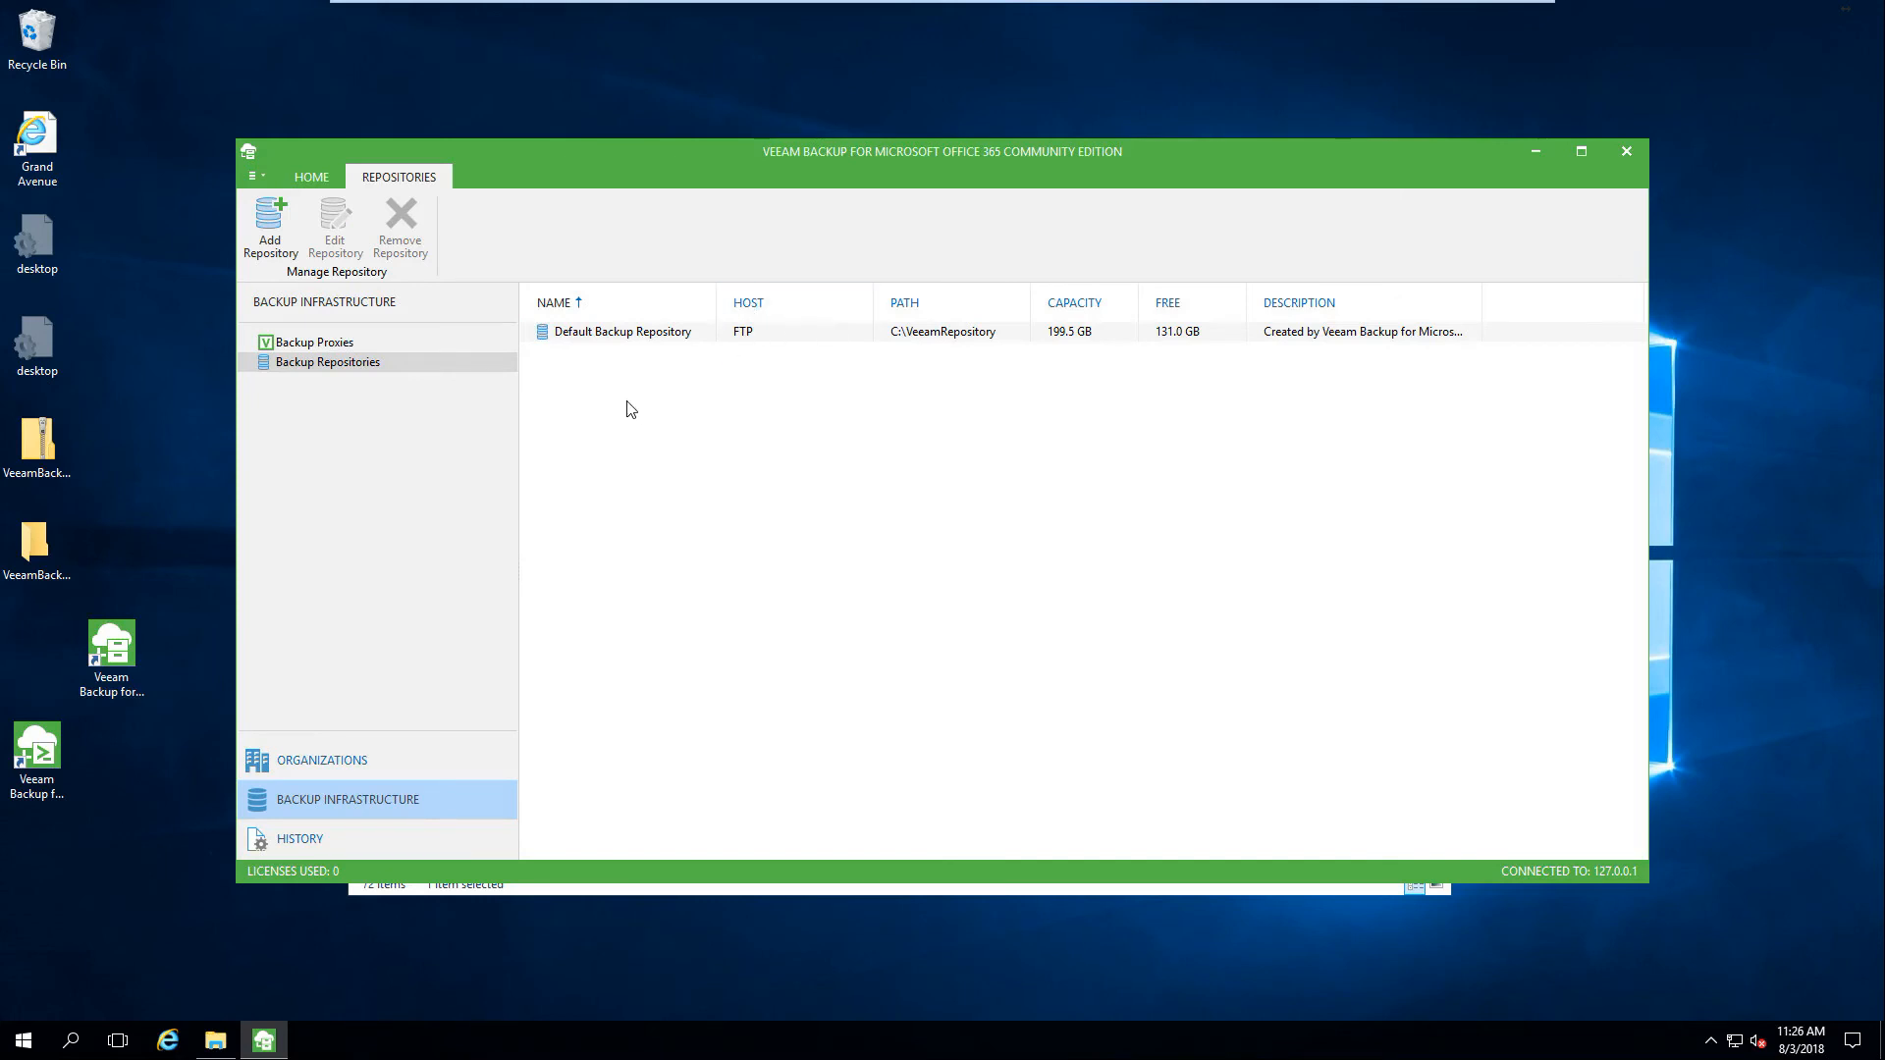
right_click(571, 373)
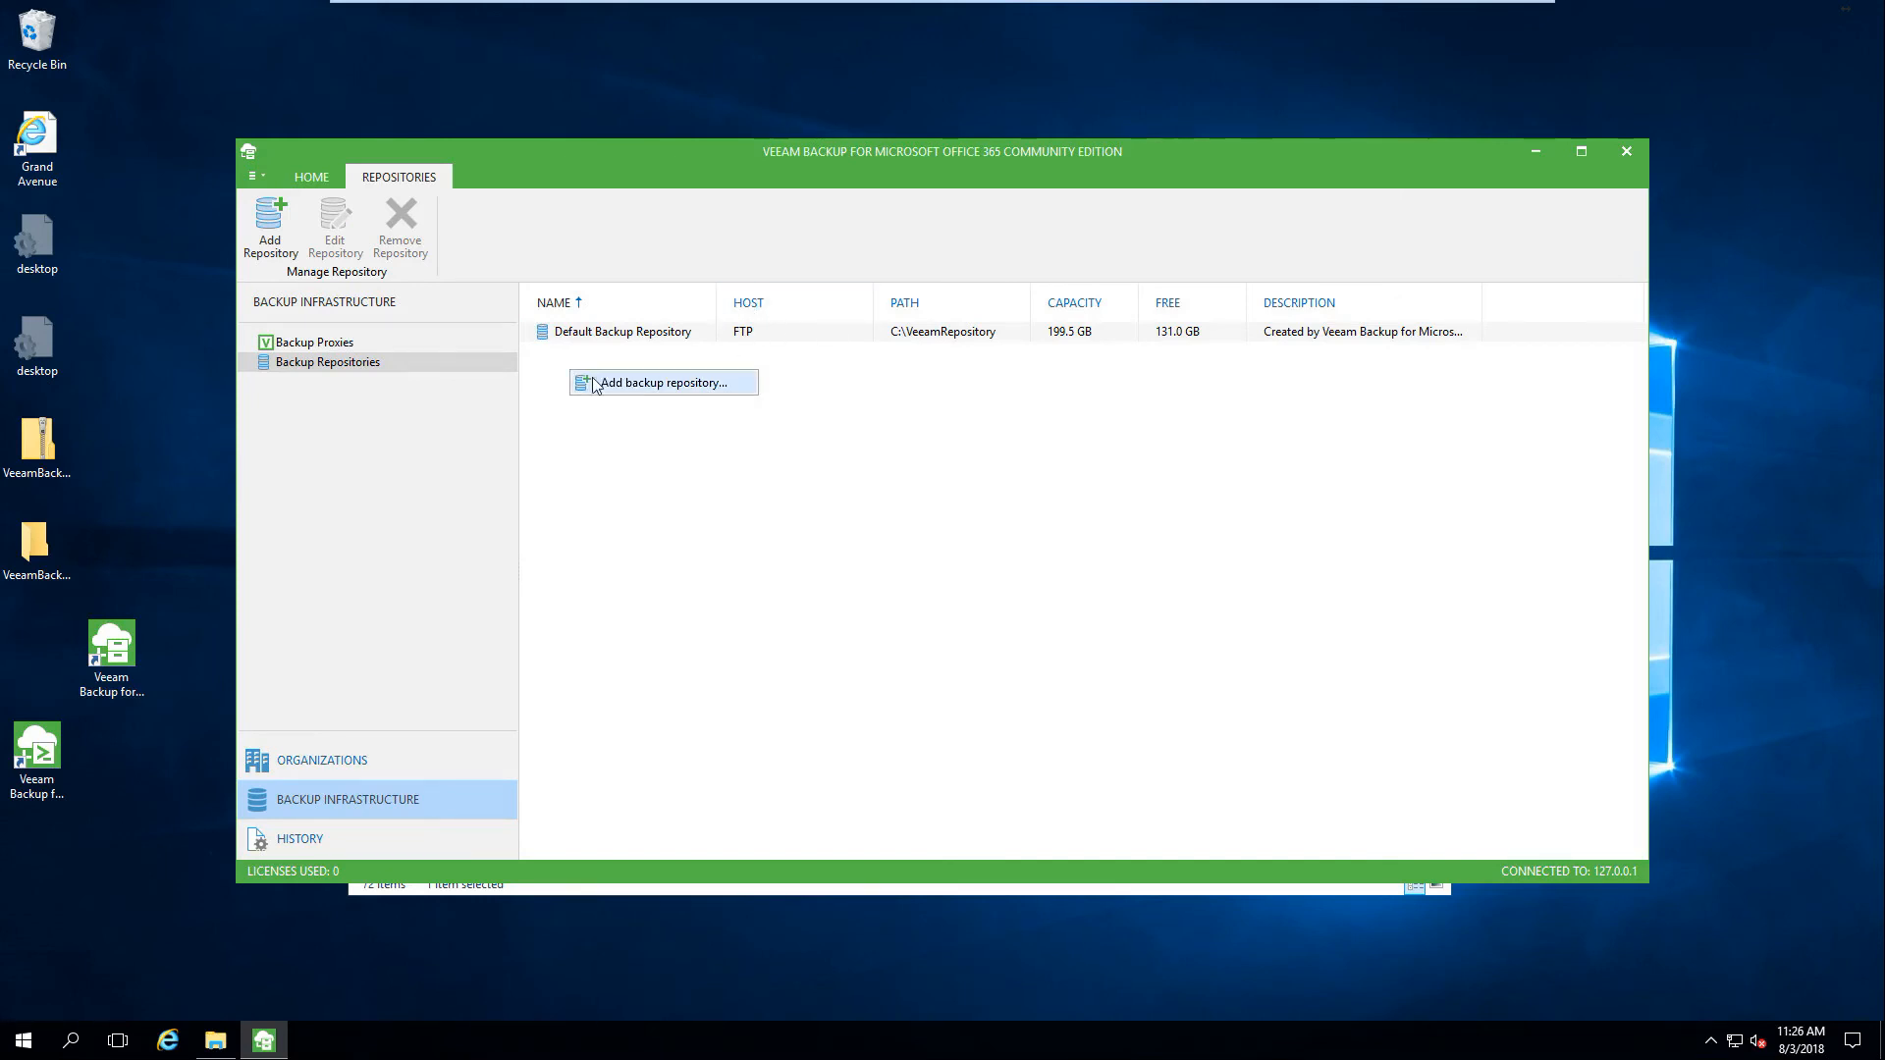
click(648, 392)
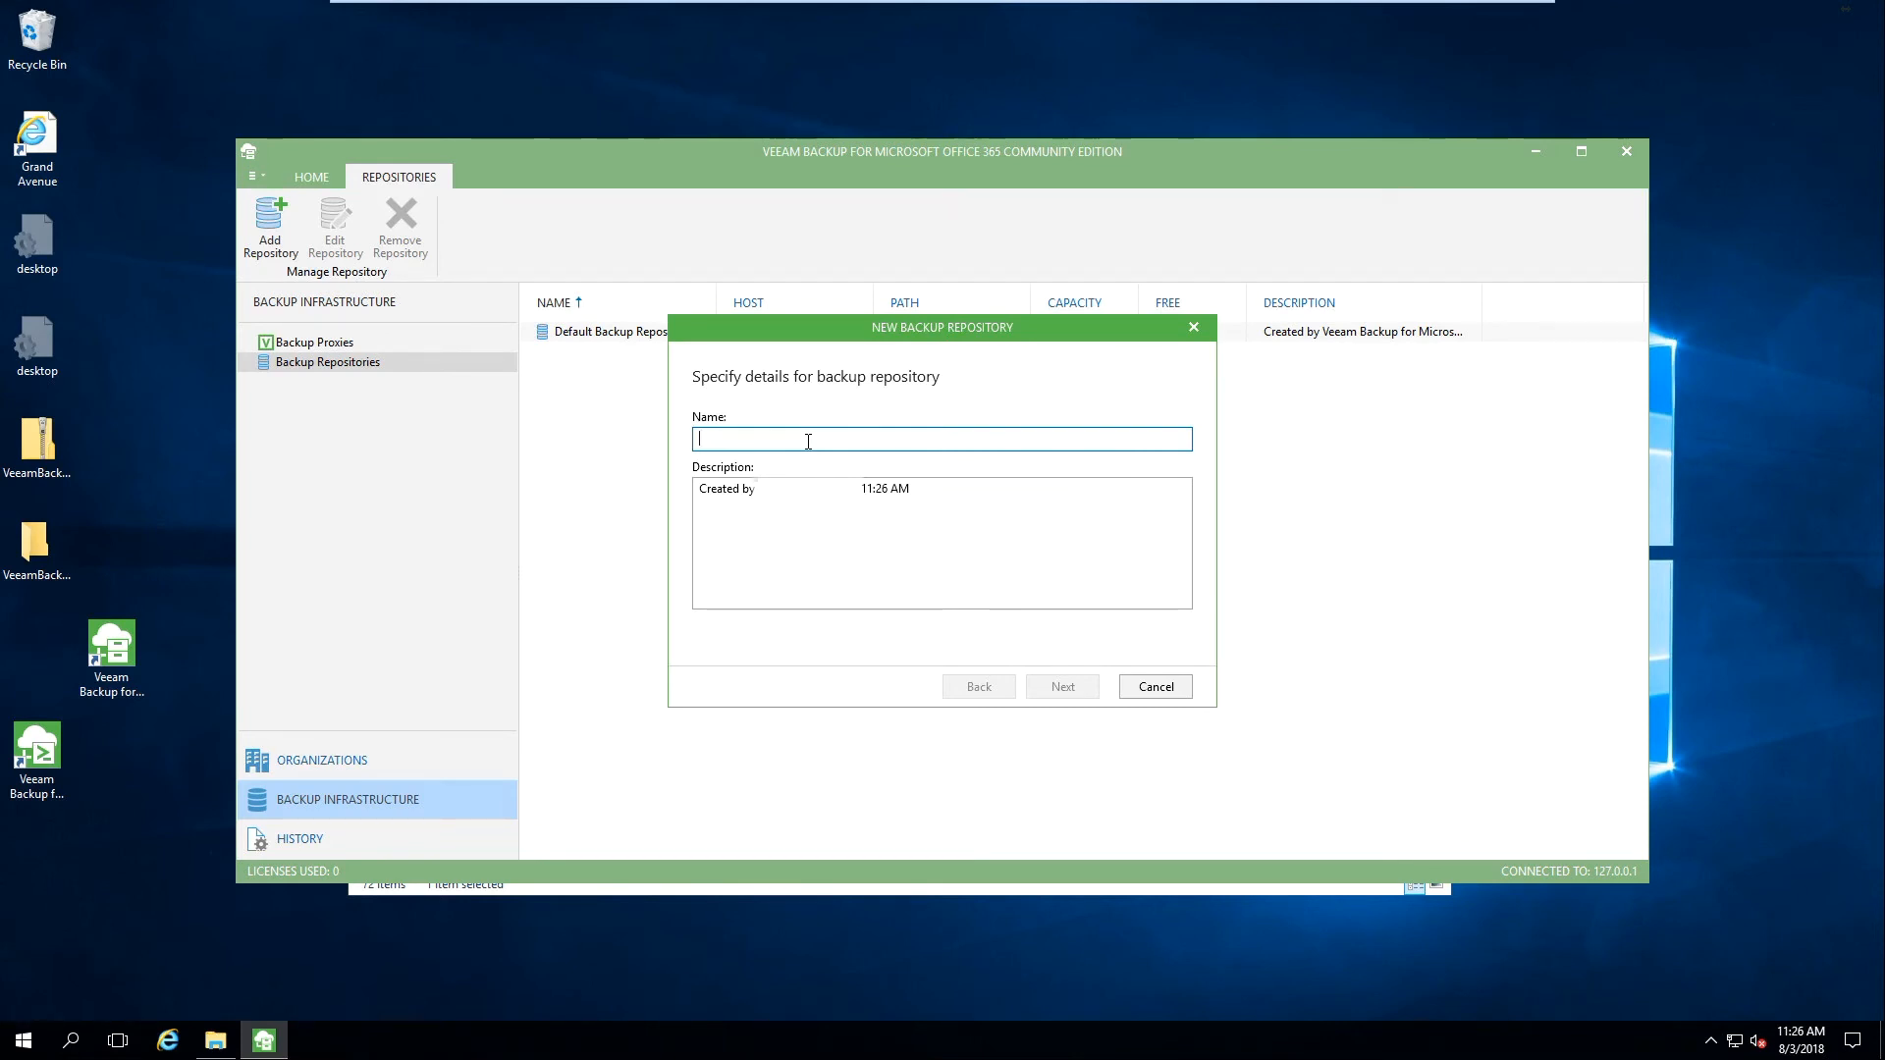
text(VEEAM Backup)
key(Return)
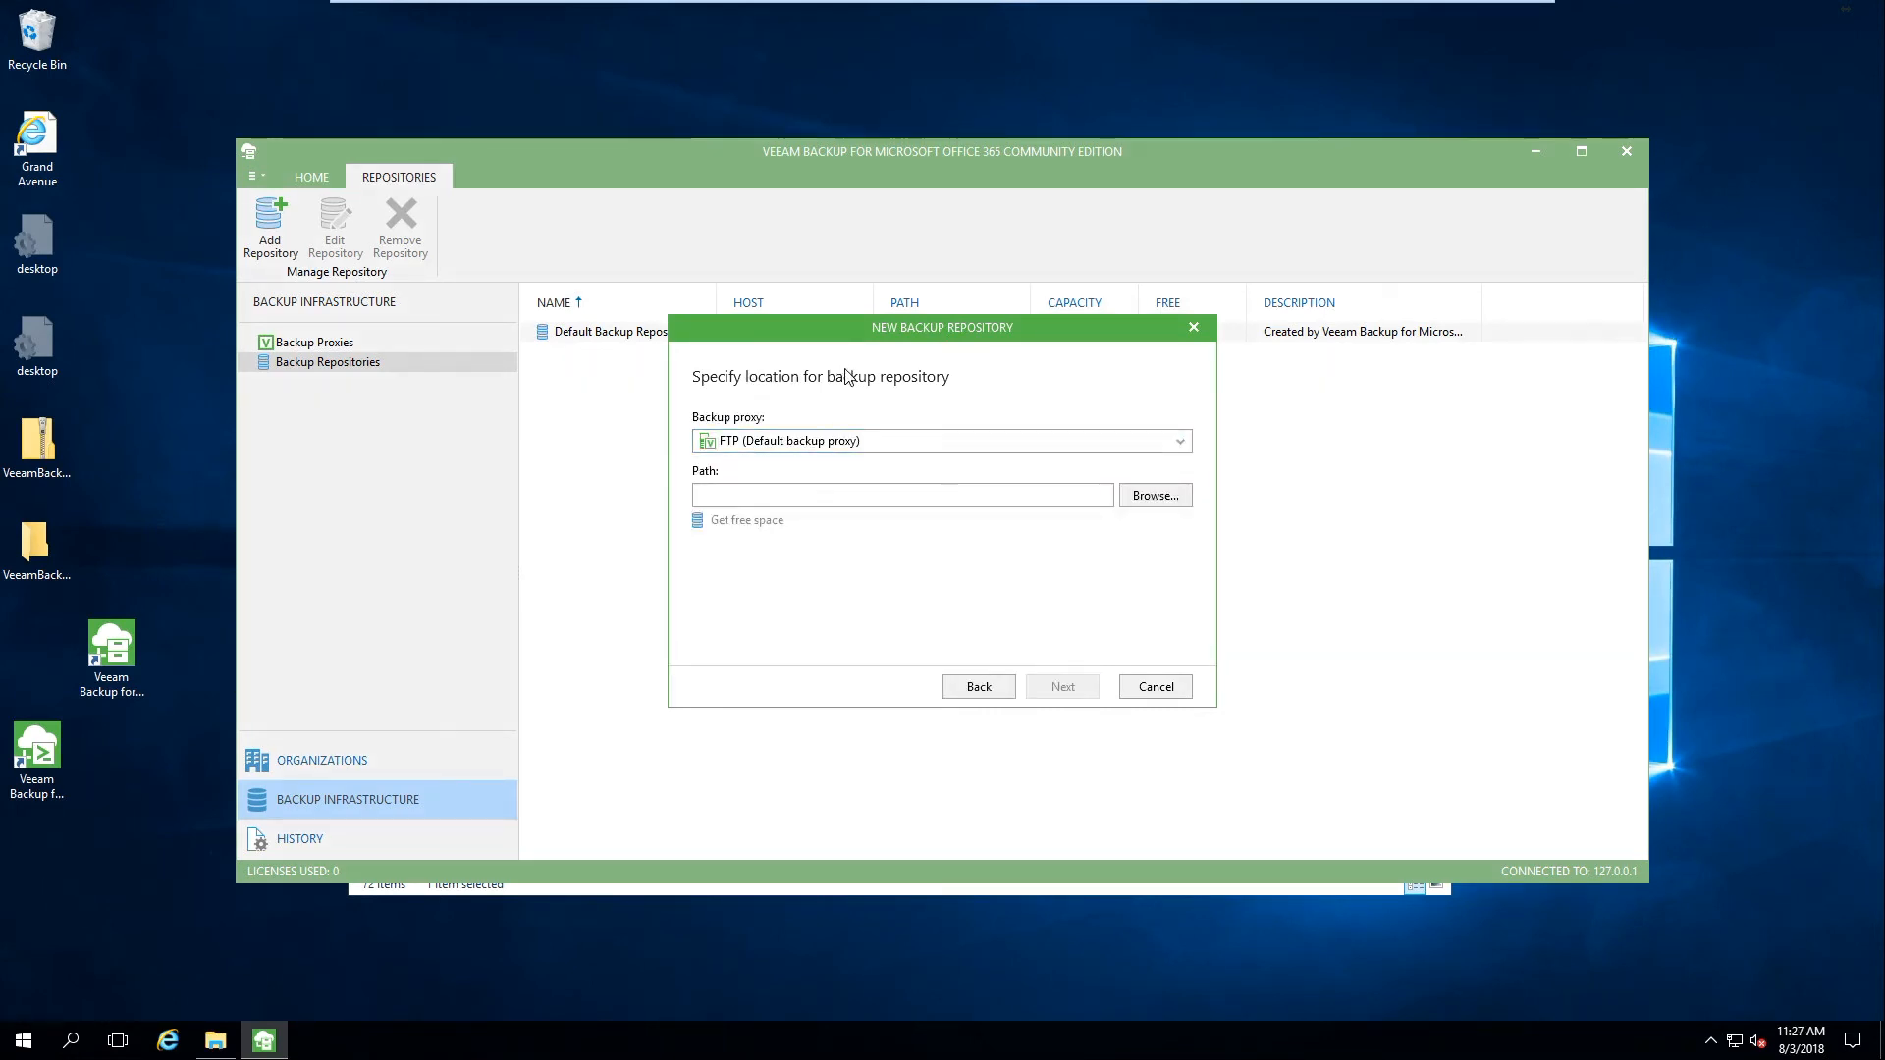
- Keep the FTP default proxy and set the repository path to a new Backups folder on the VEEAM Backup (F:) drive
click(911, 443)
click(912, 444)
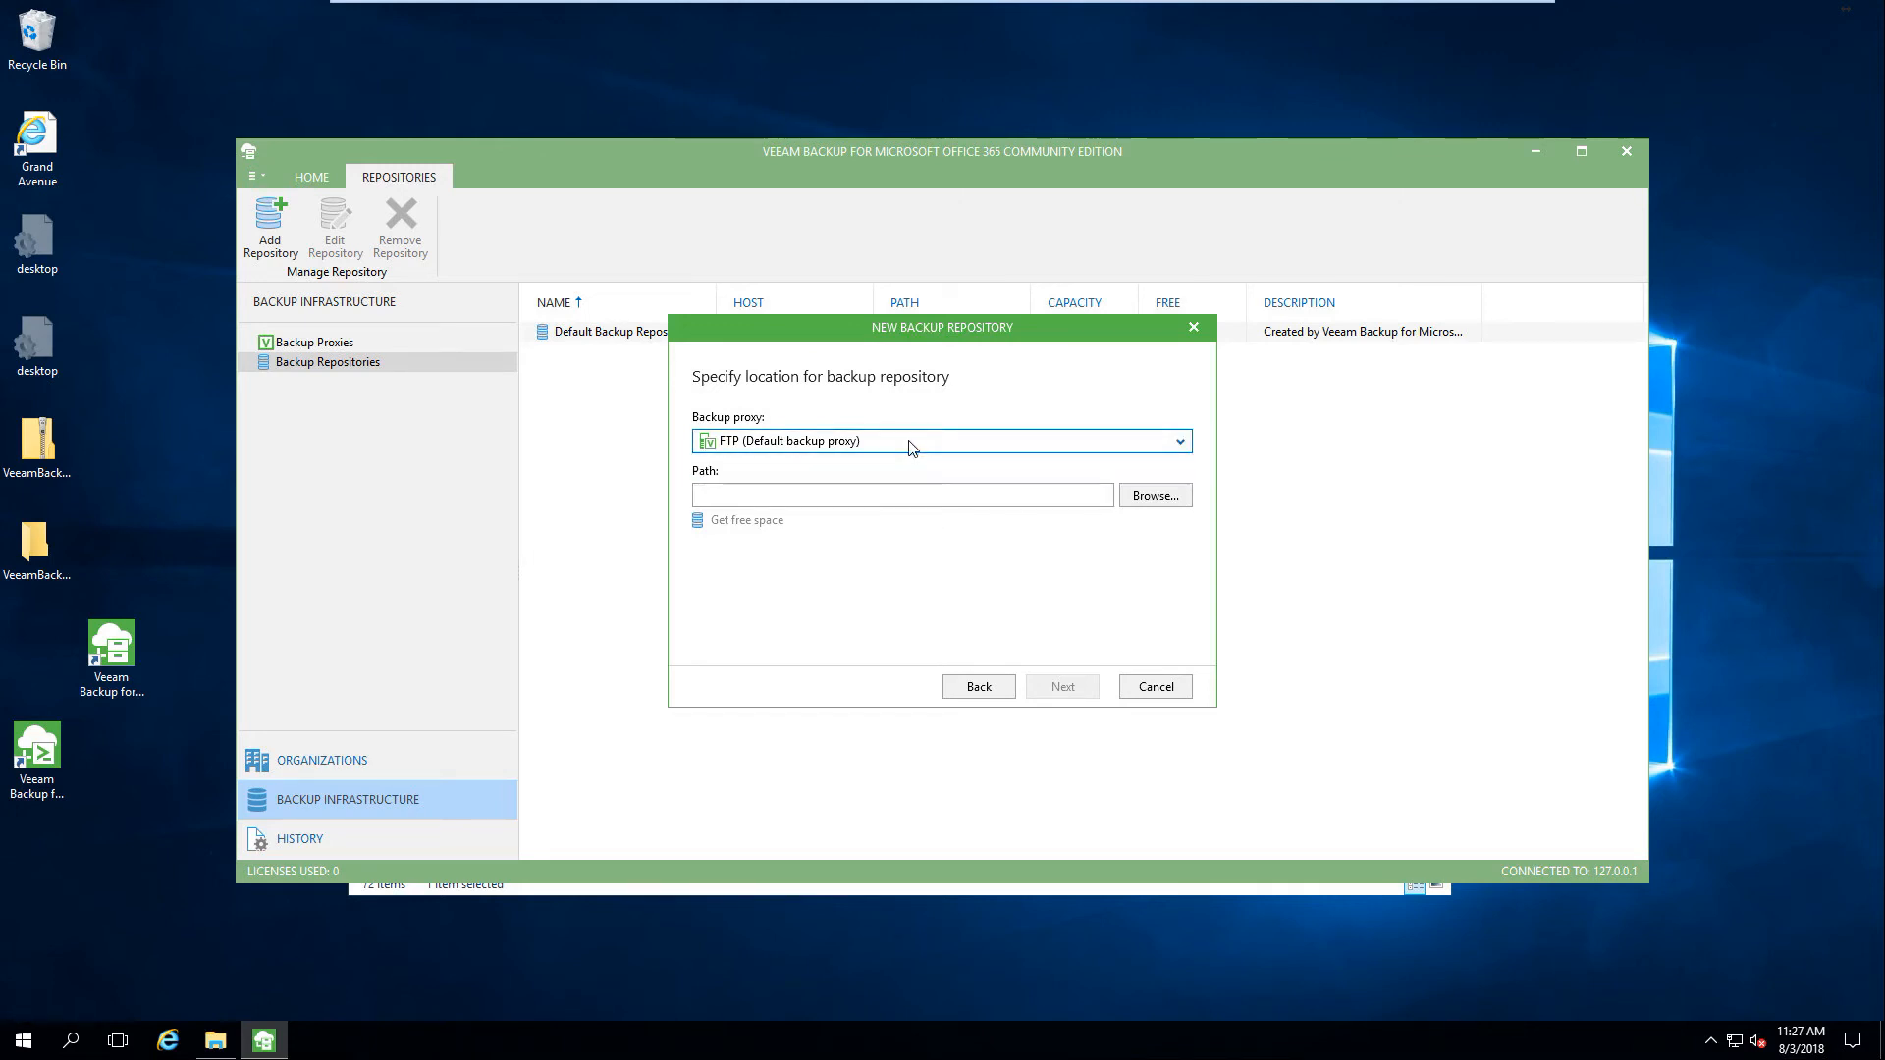
click(1026, 494)
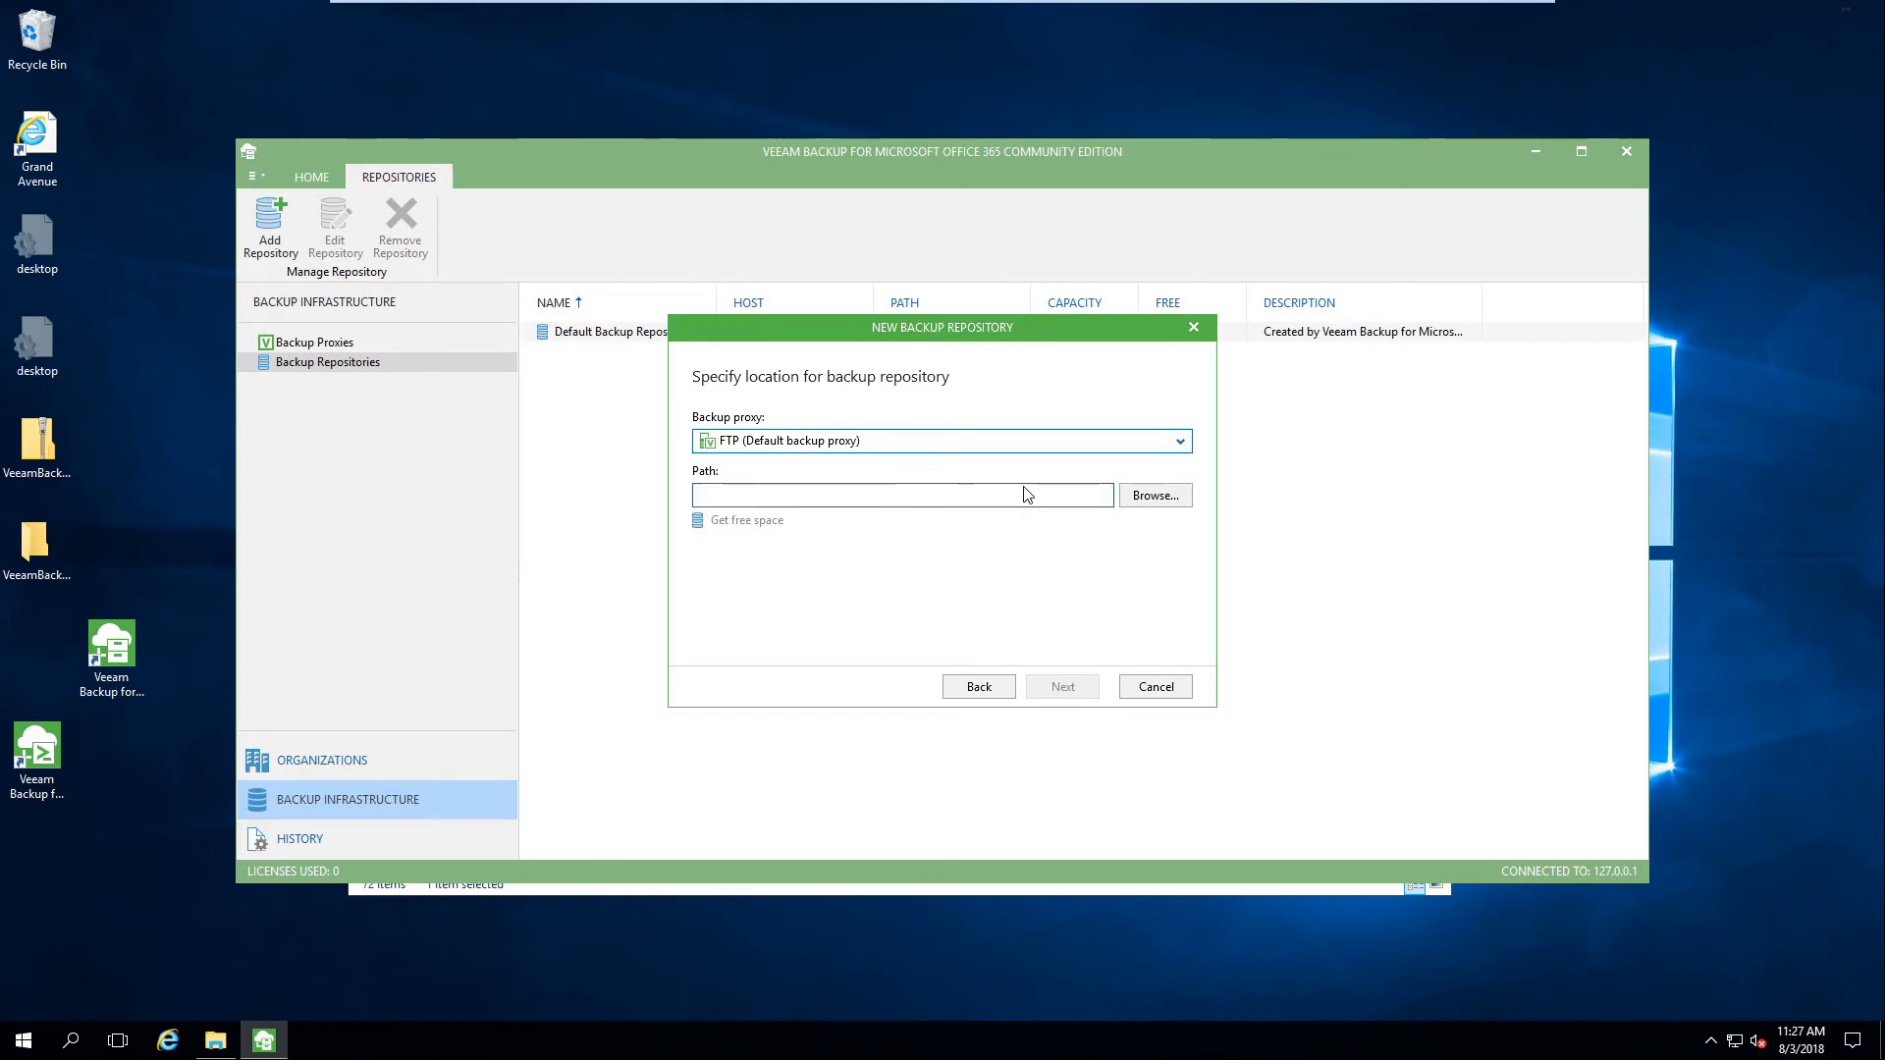
click(1156, 496)
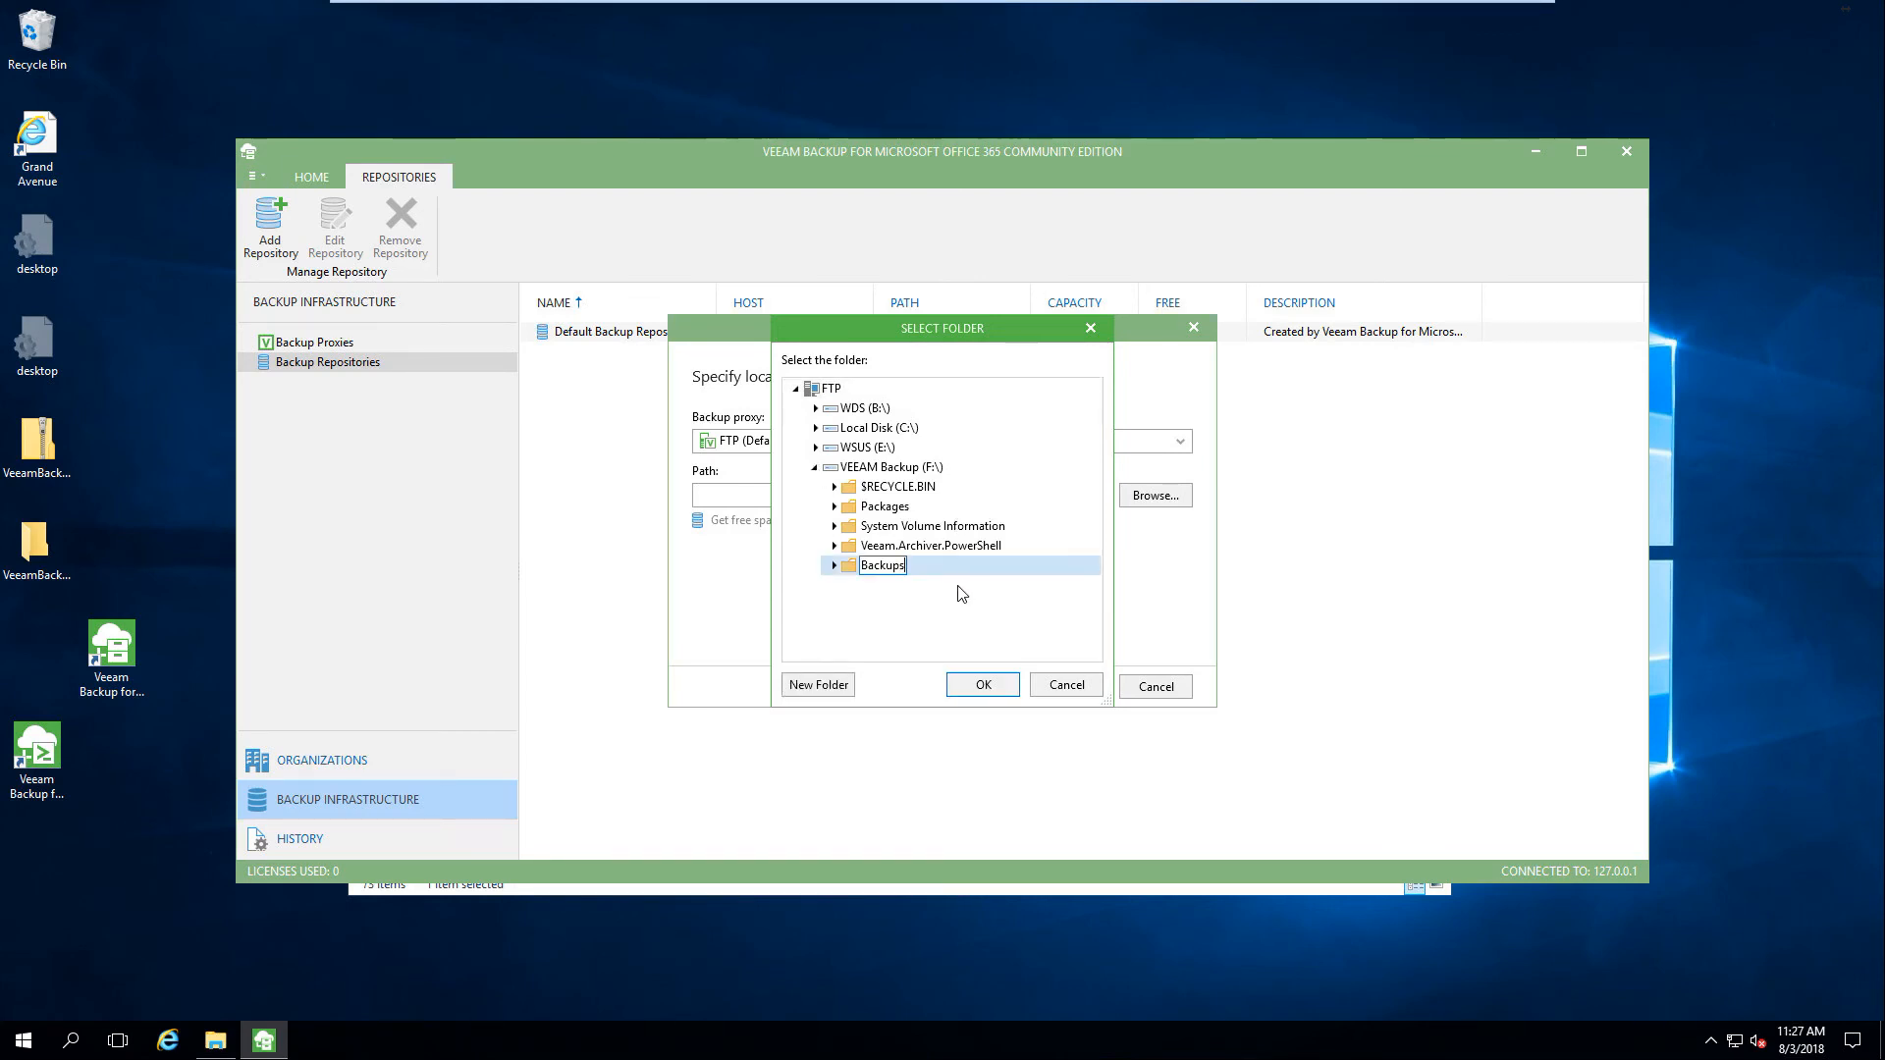
key(Return)
click(982, 684)
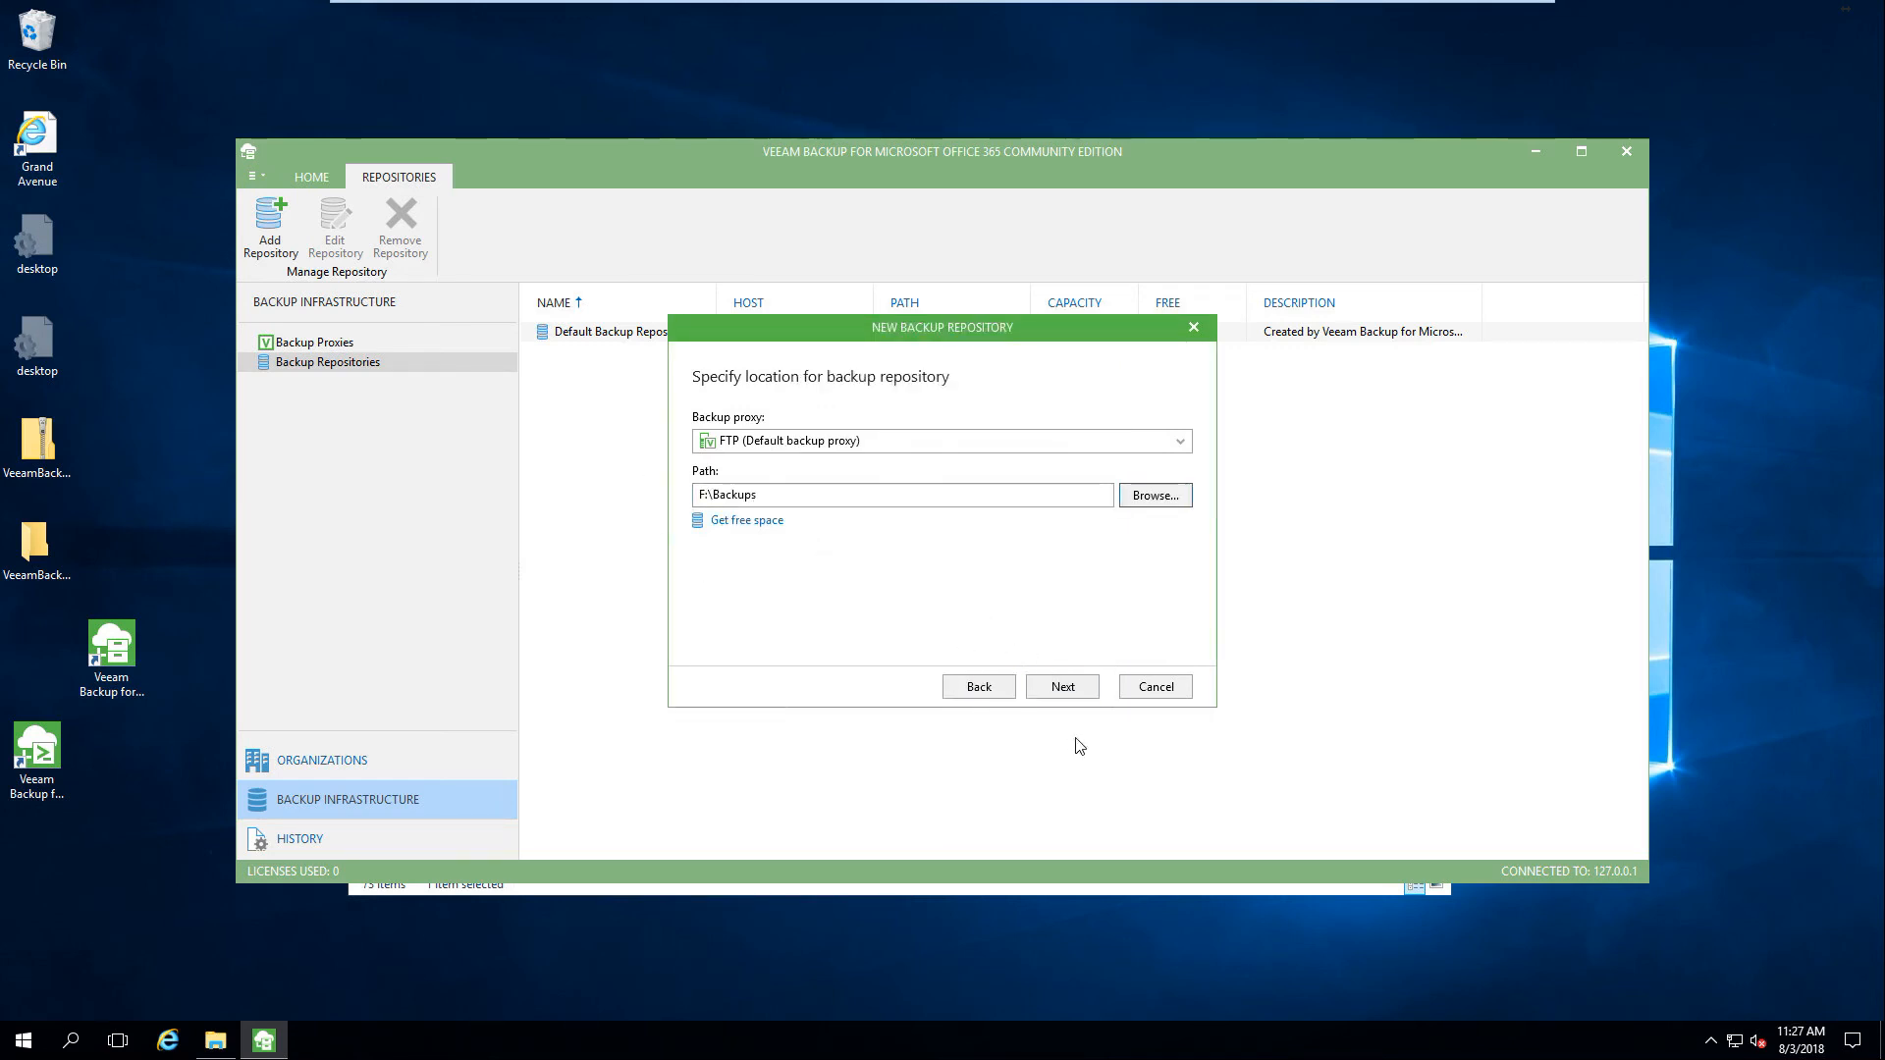
click(1078, 687)
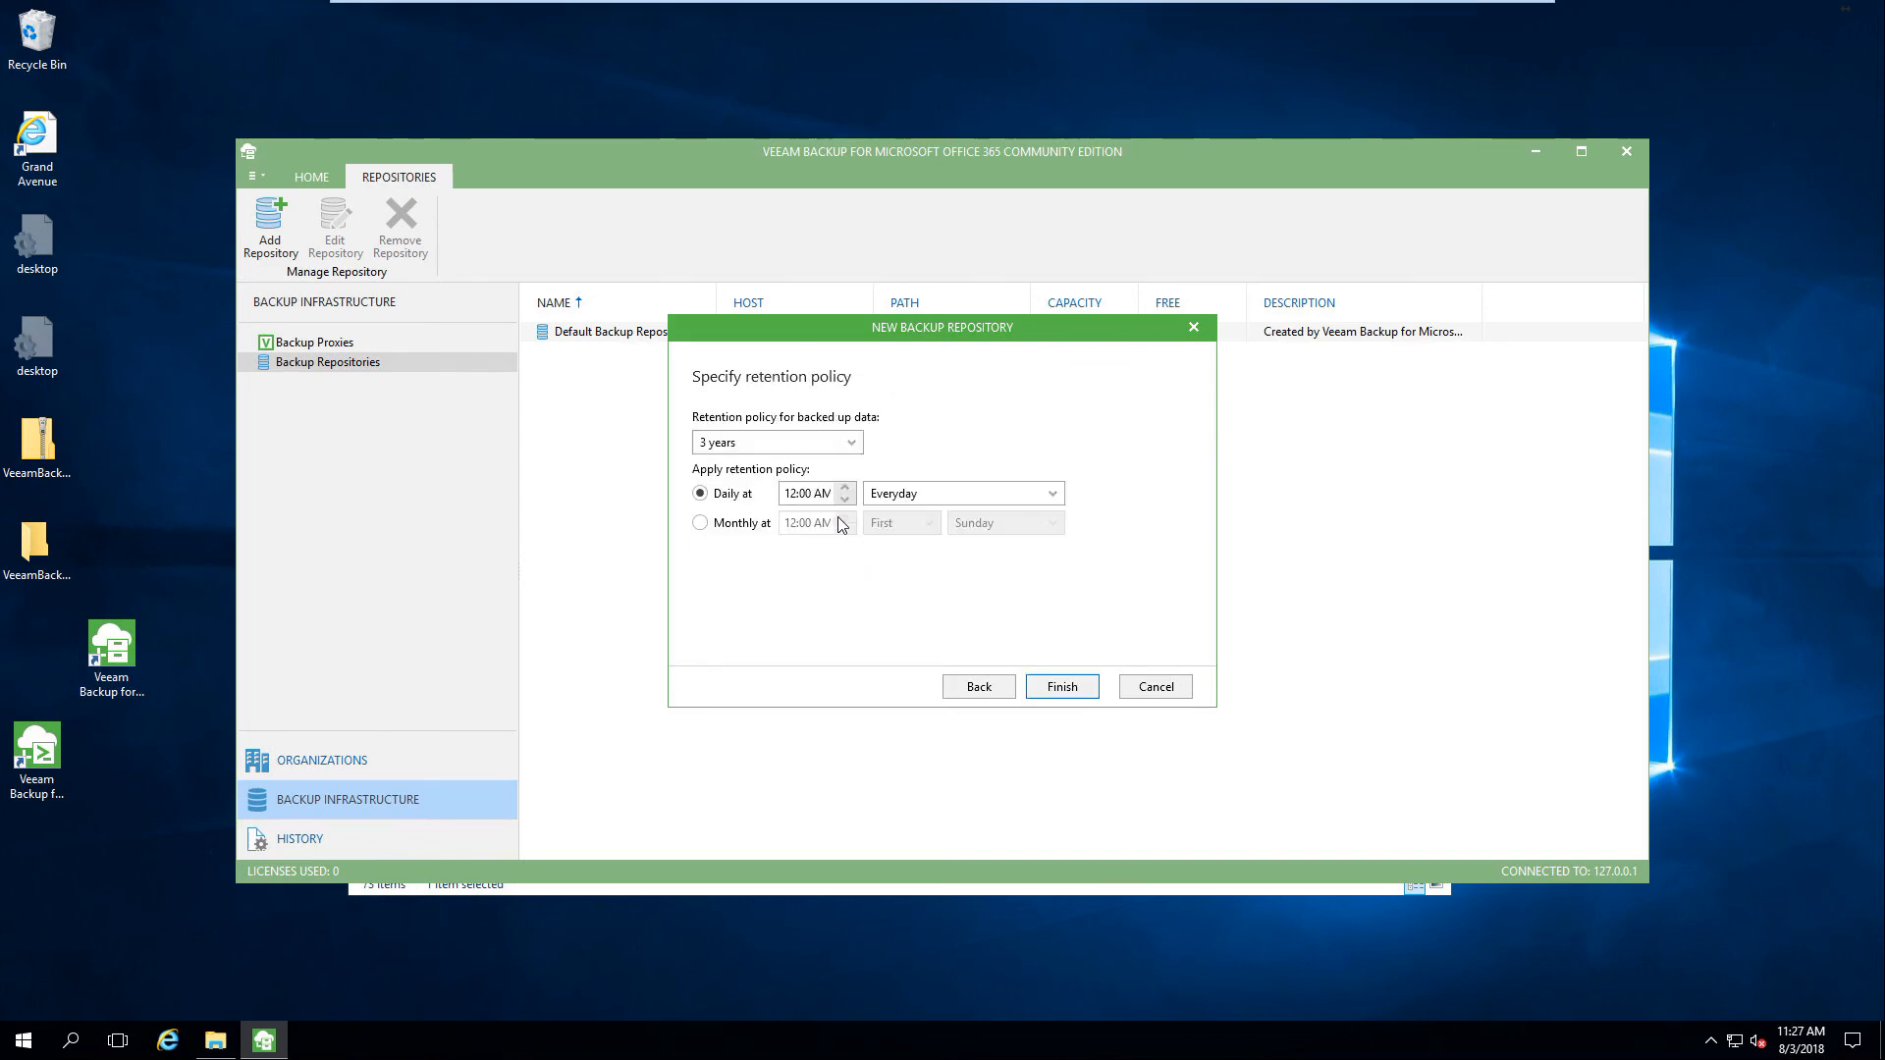
- Try the Keep forever retention policy for the new repository, and review the other retention periods on offer
click(850, 444)
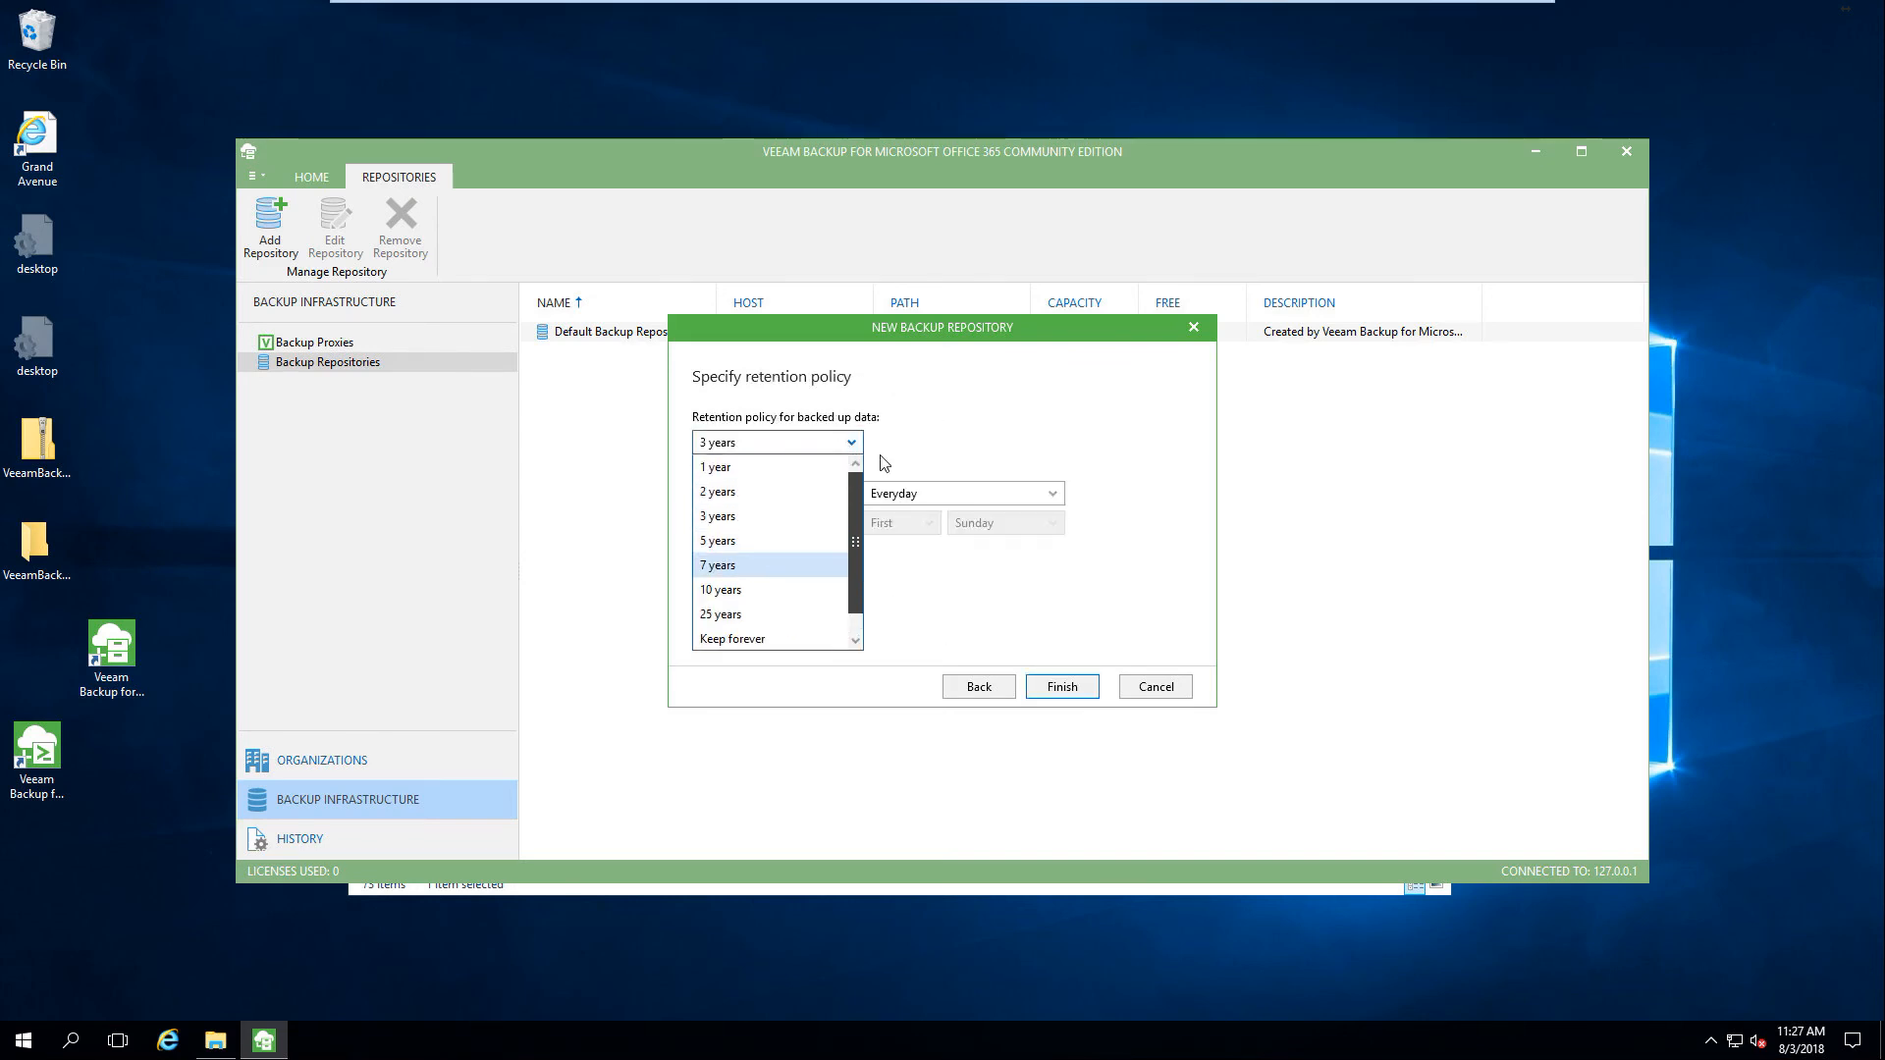
click(747, 613)
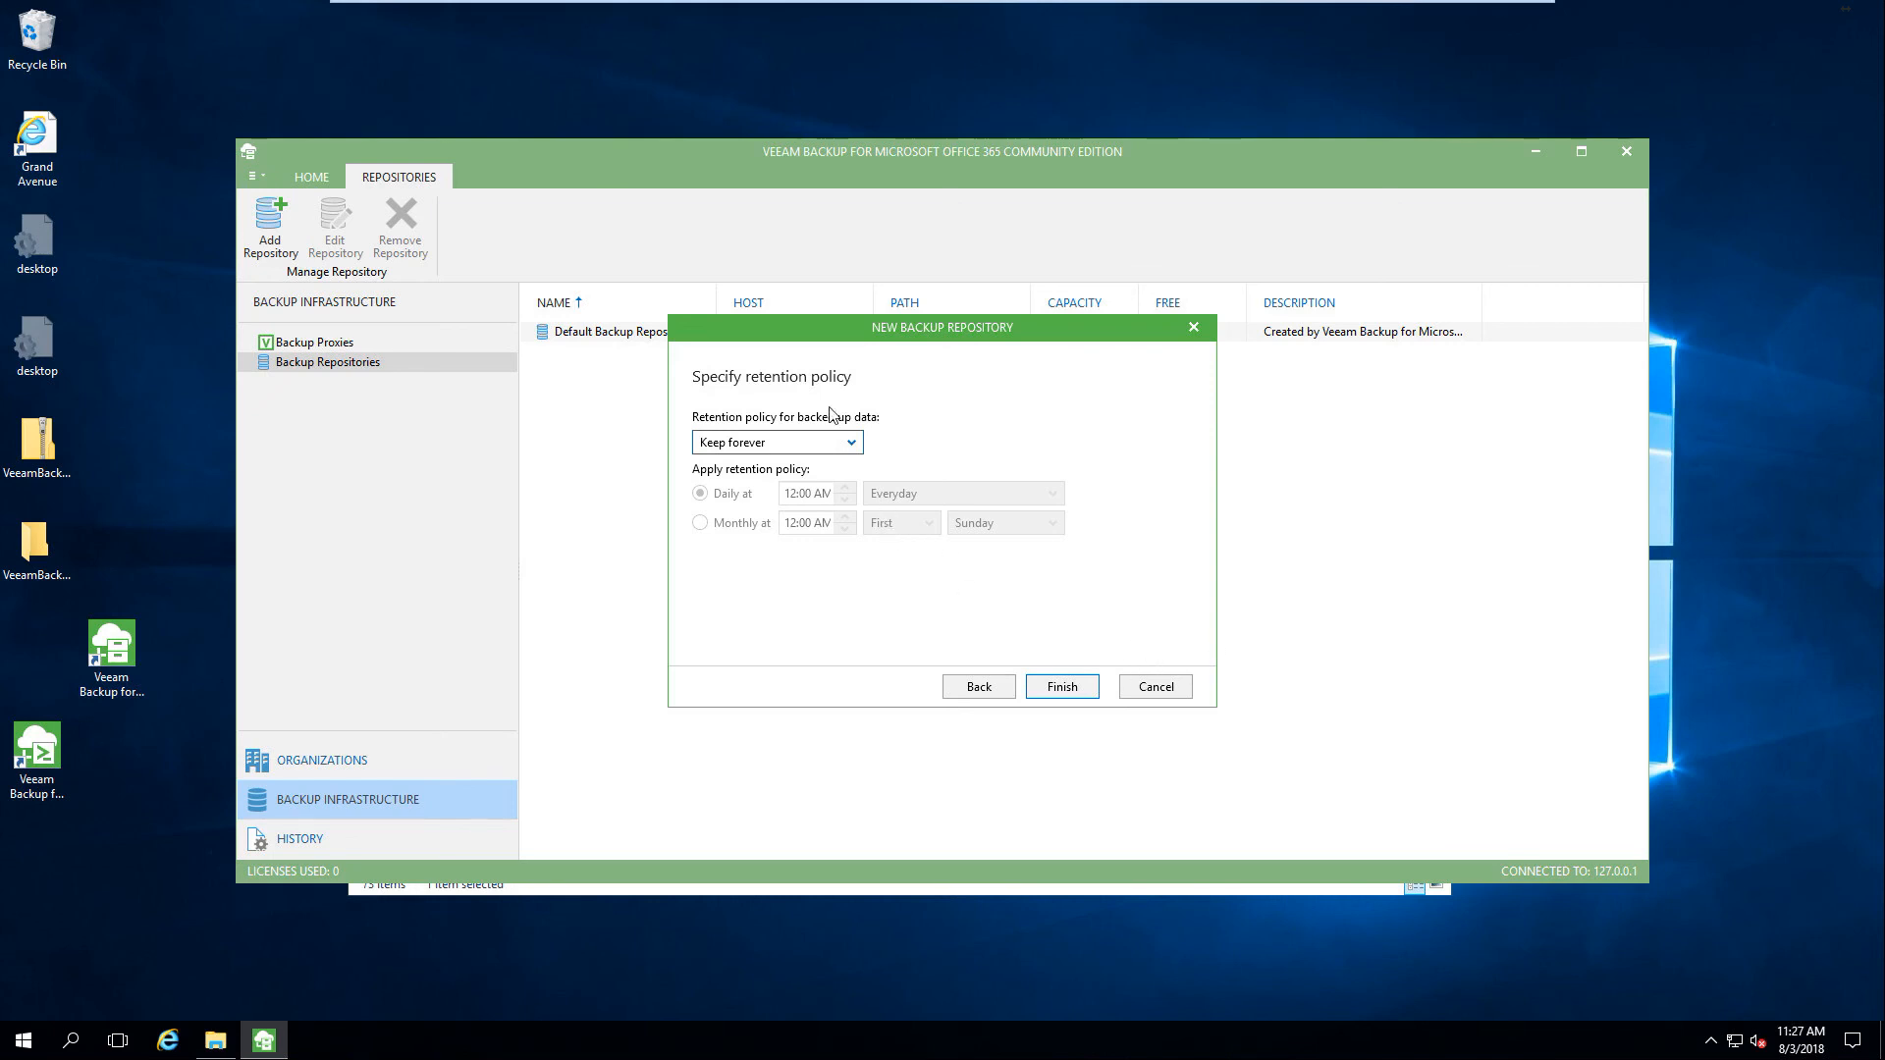
click(840, 441)
mouse_move(855, 552)
mouse_down()
mouse_move(860, 475)
mouse_move(856, 561)
mouse_up()
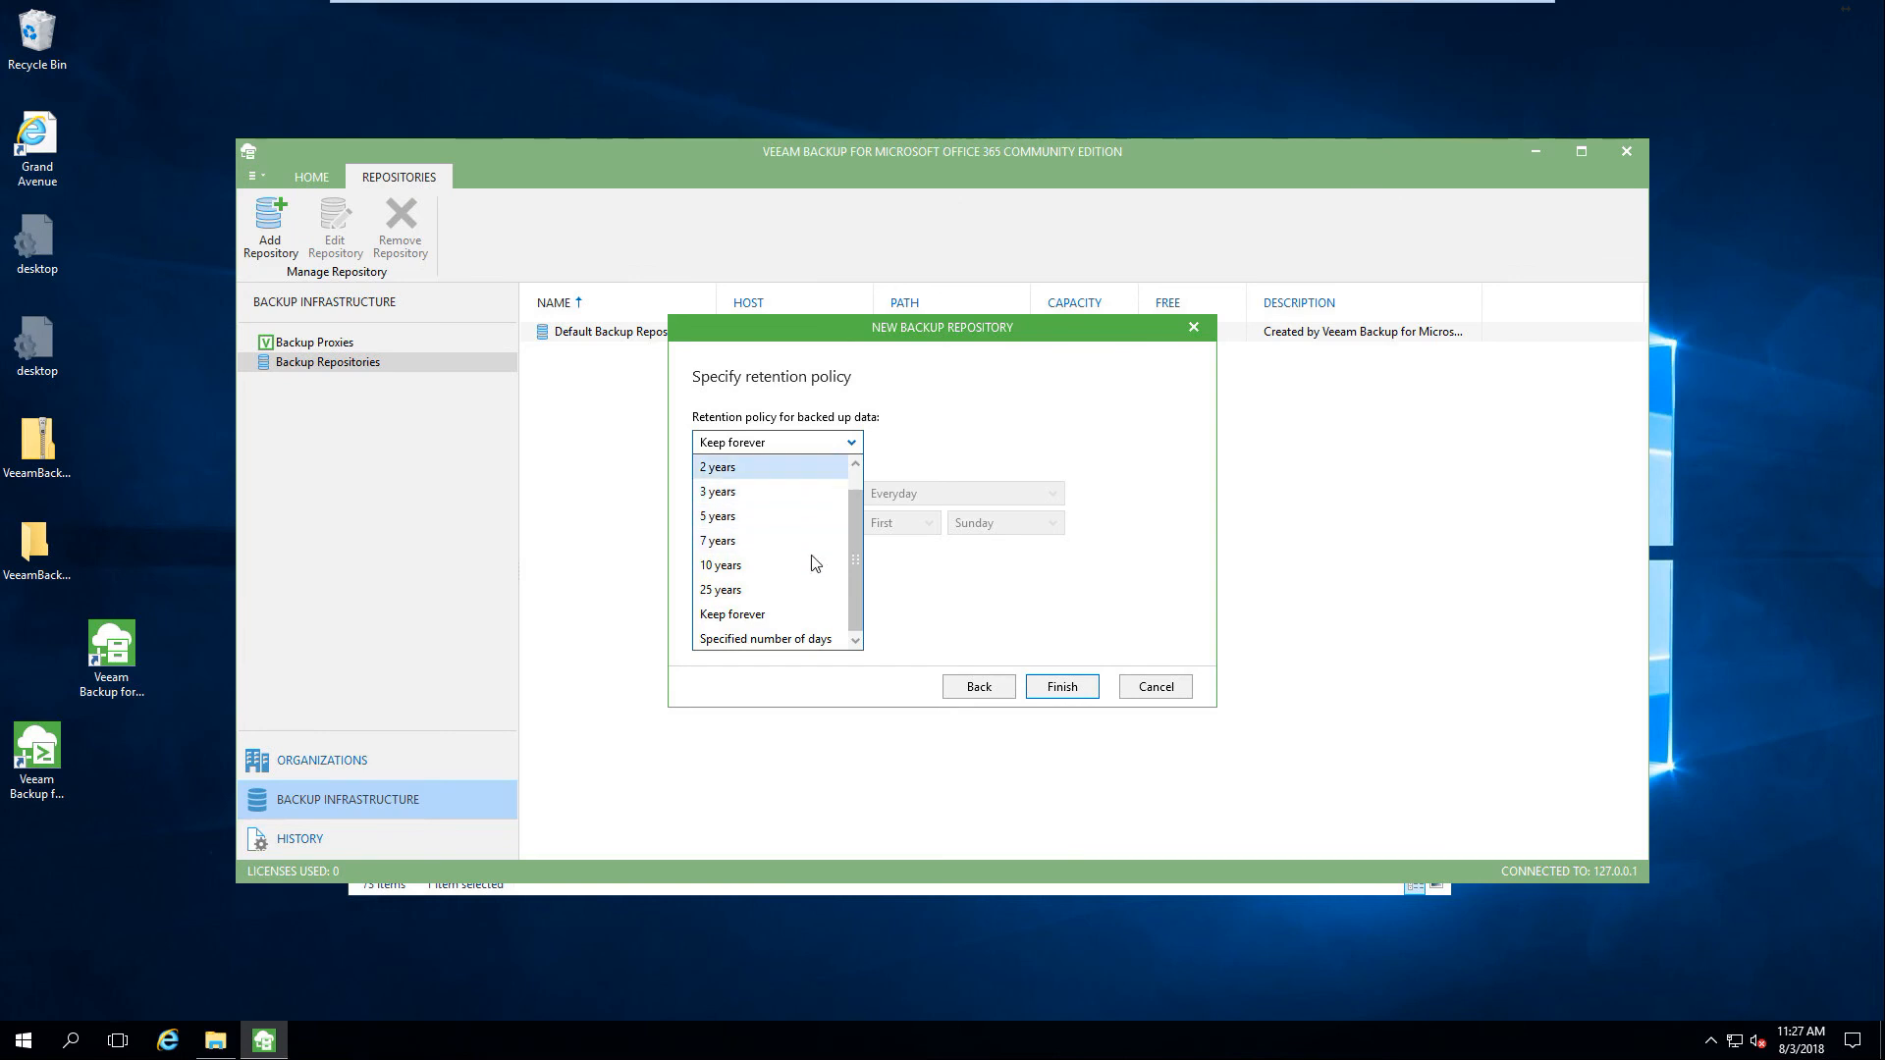
click(937, 459)
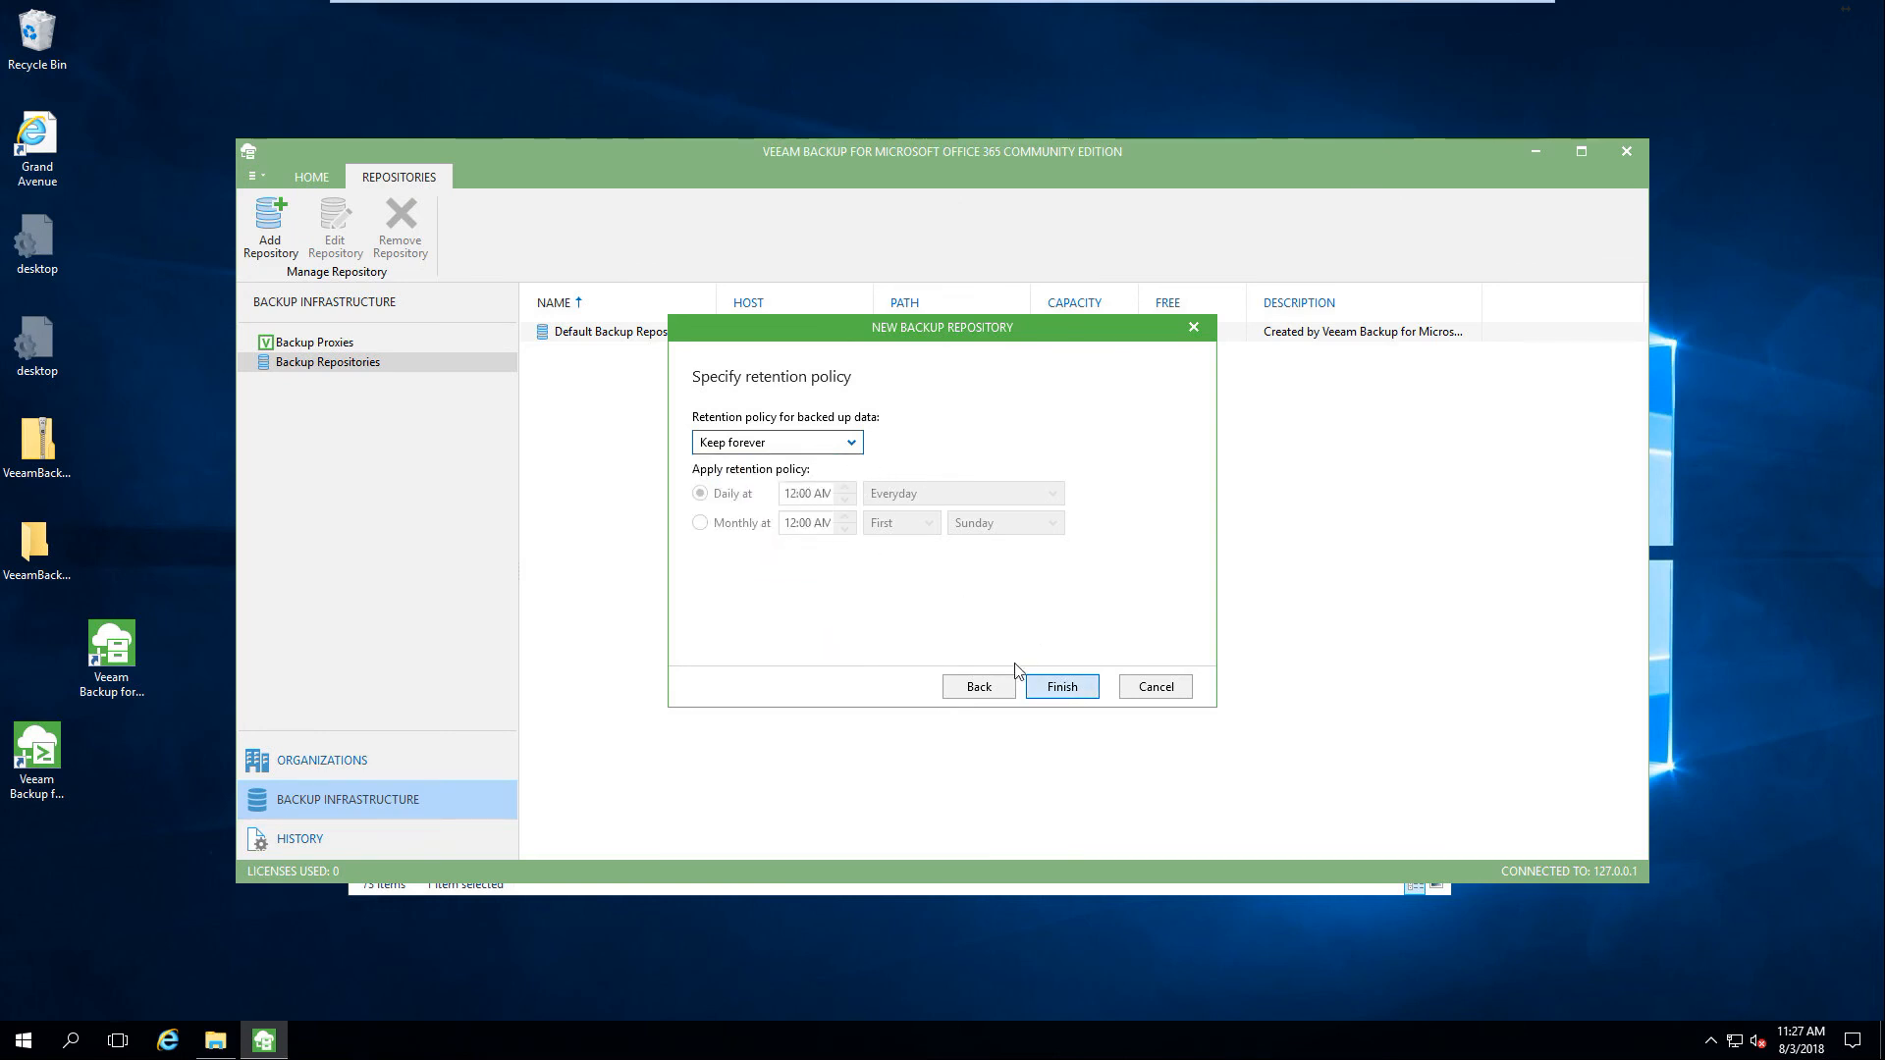
- Try a retention policy of a specified number of days, and check the day options for applying it daily
click(850, 442)
scroll(850, 552, up, 1)
scroll(795, 535, down, 1)
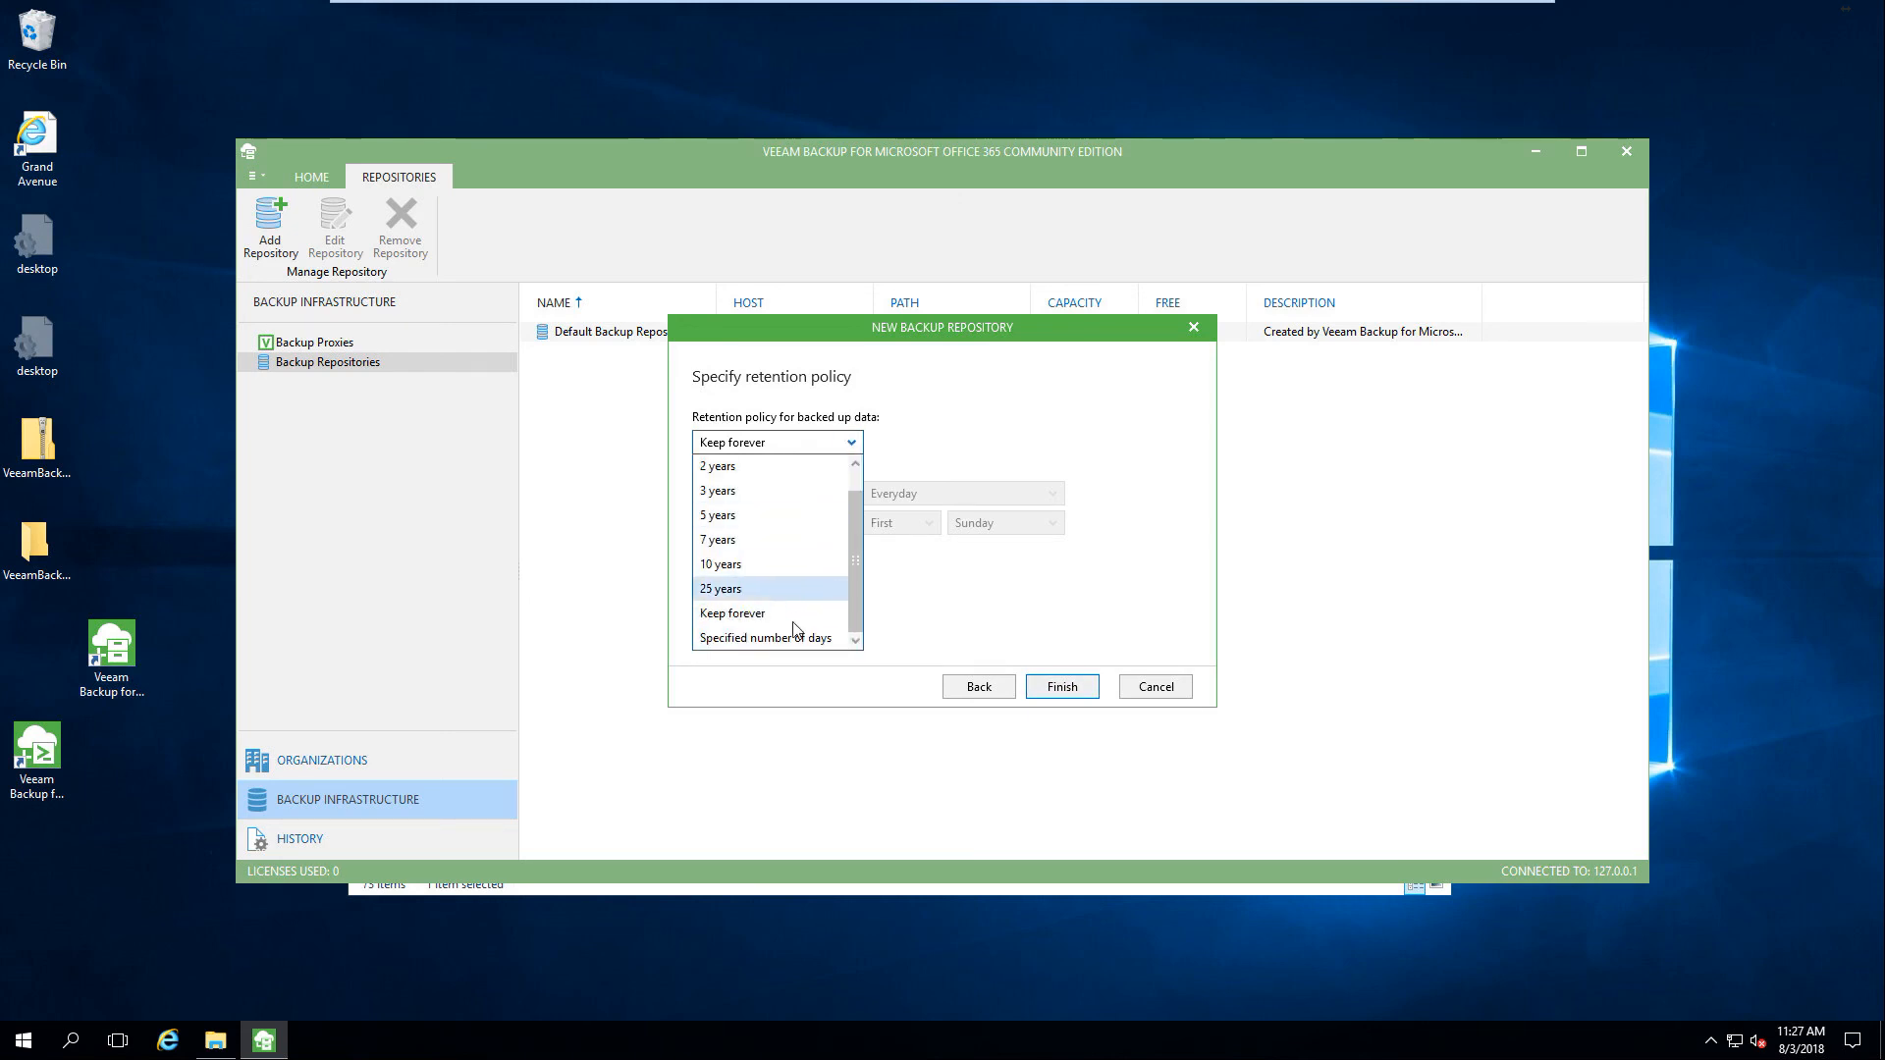
click(794, 640)
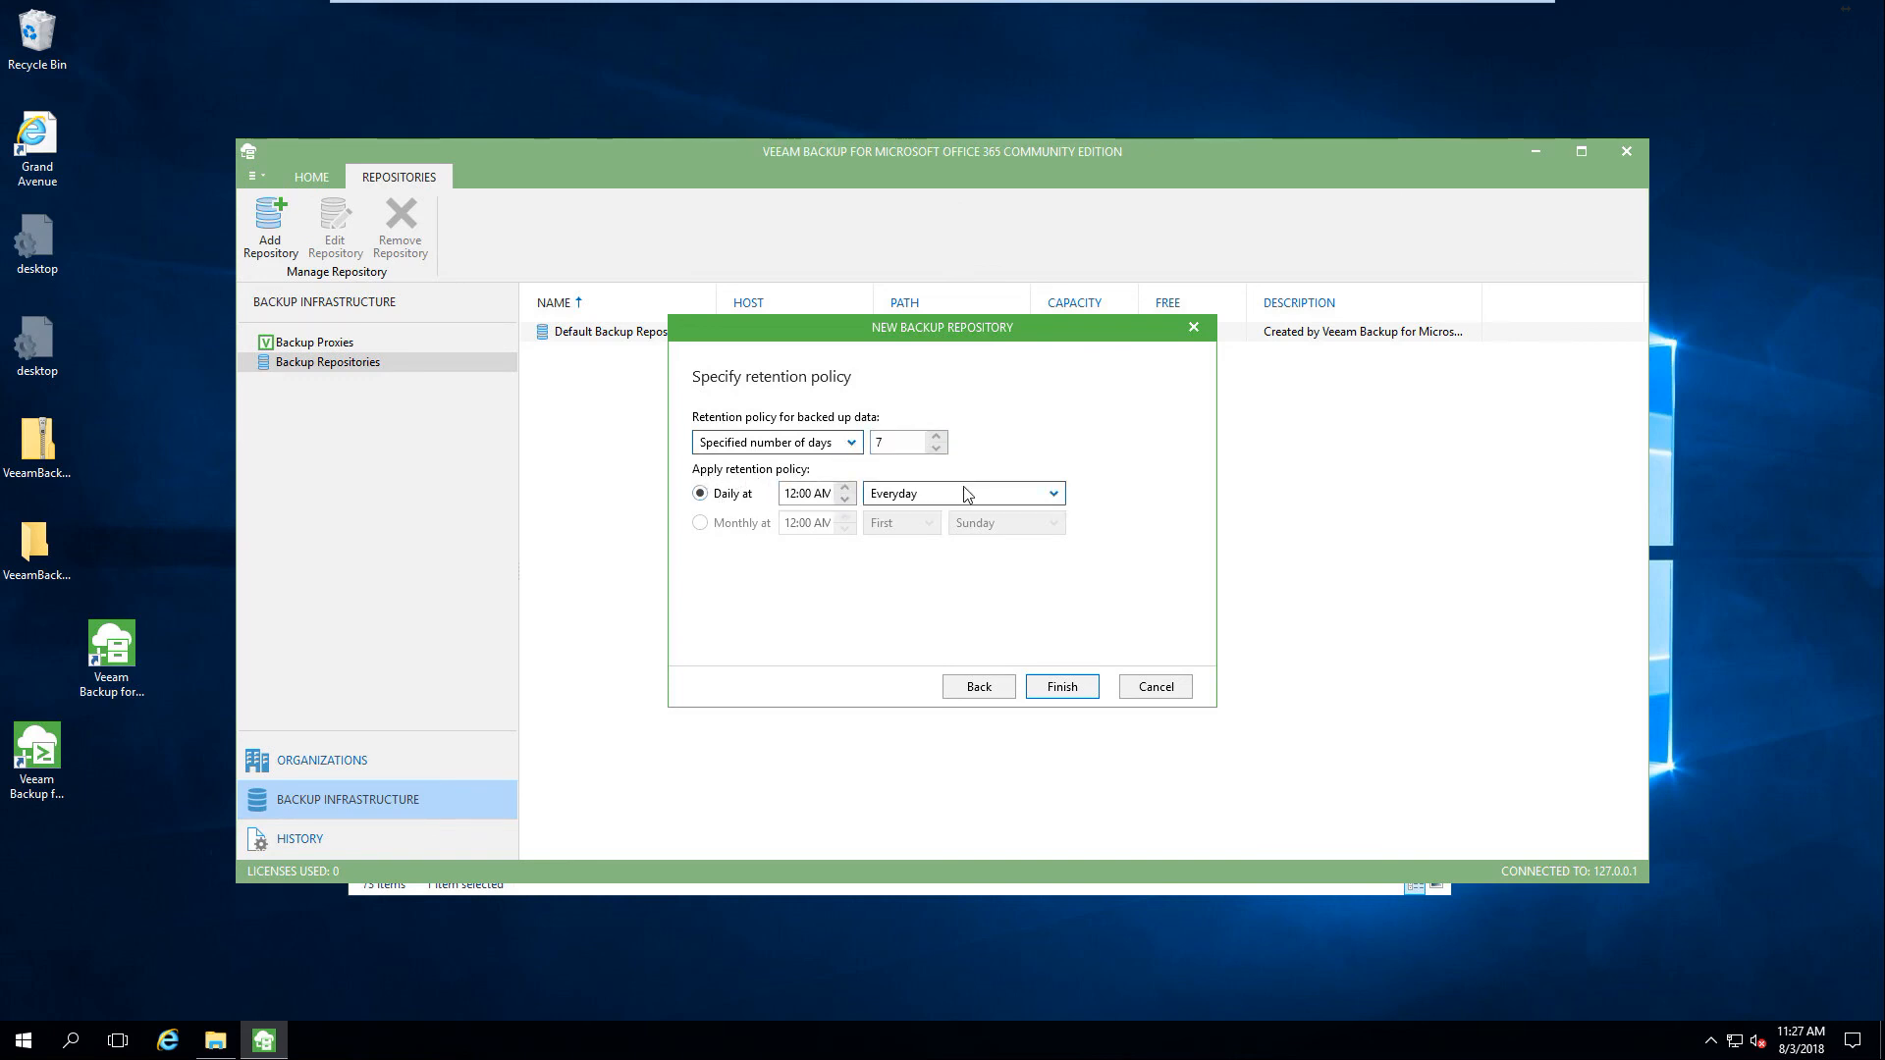
click(1005, 493)
click(1136, 477)
- Set the new repository's retention policy to Keep forever and create the repository
click(815, 444)
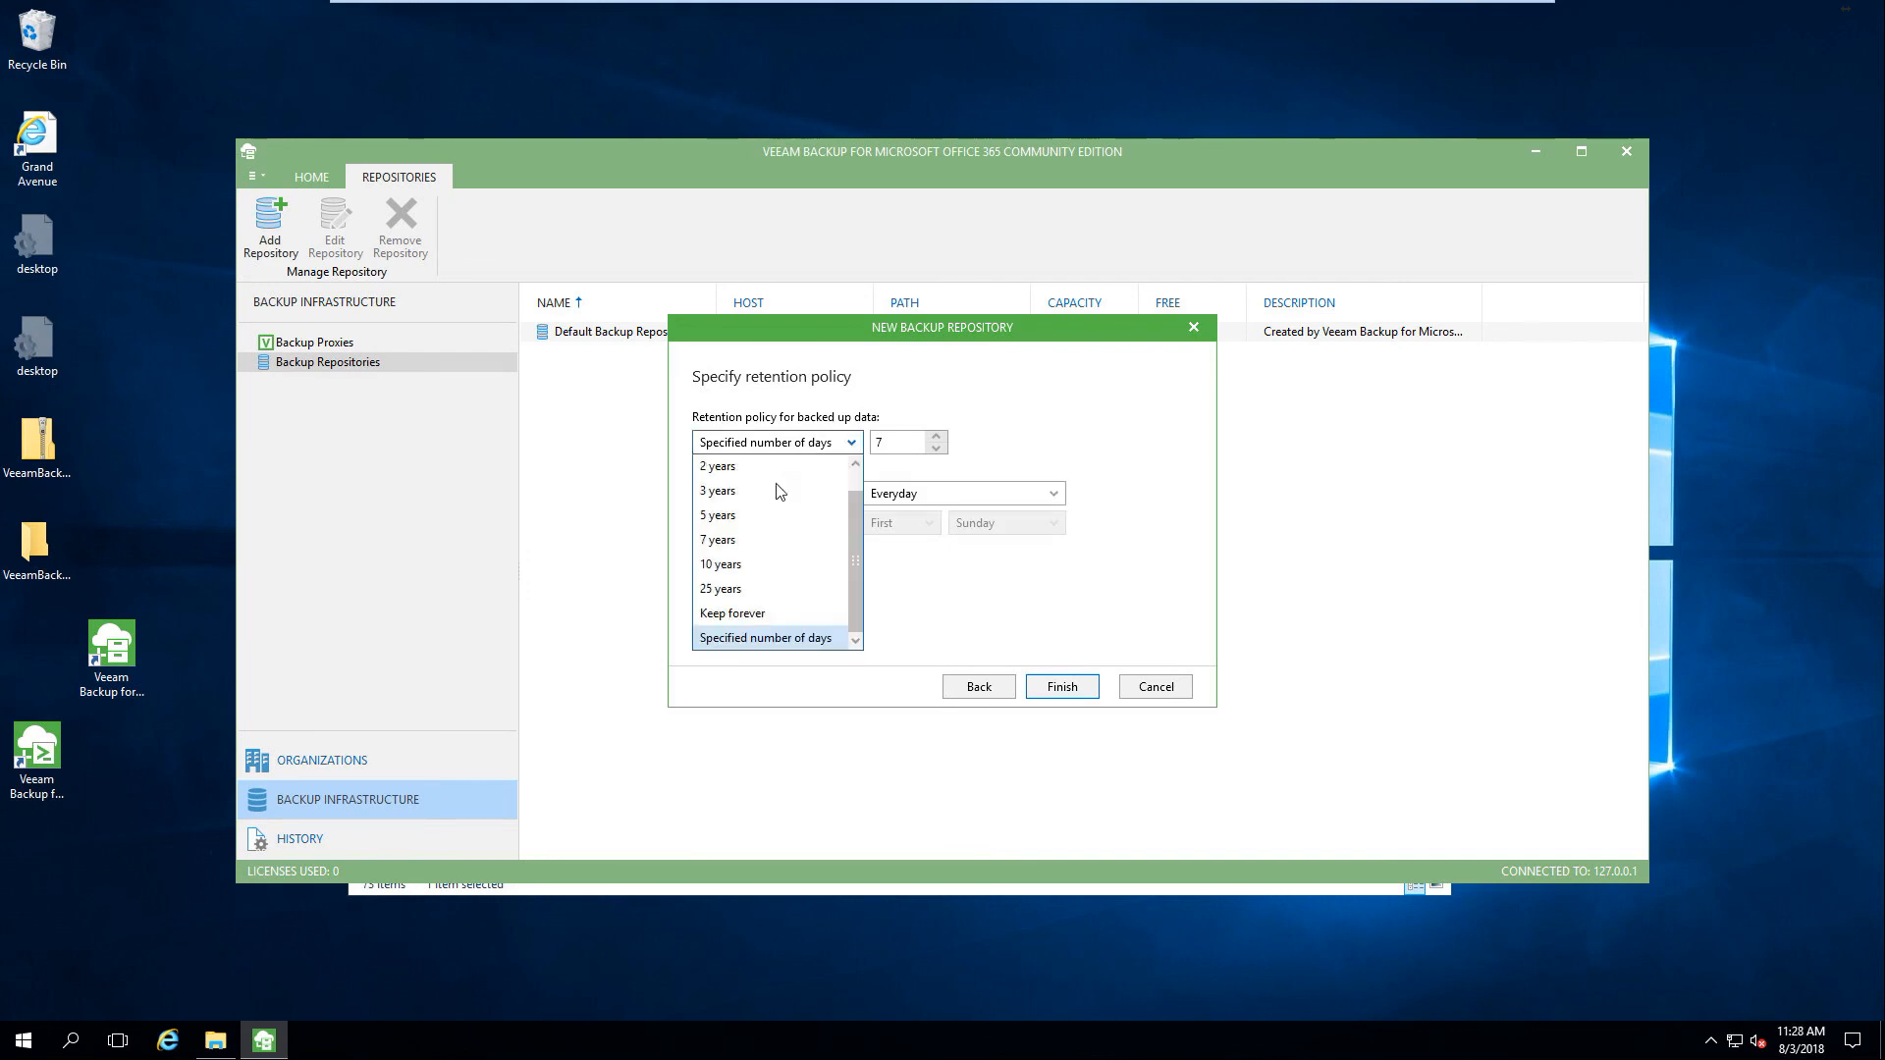
click(765, 638)
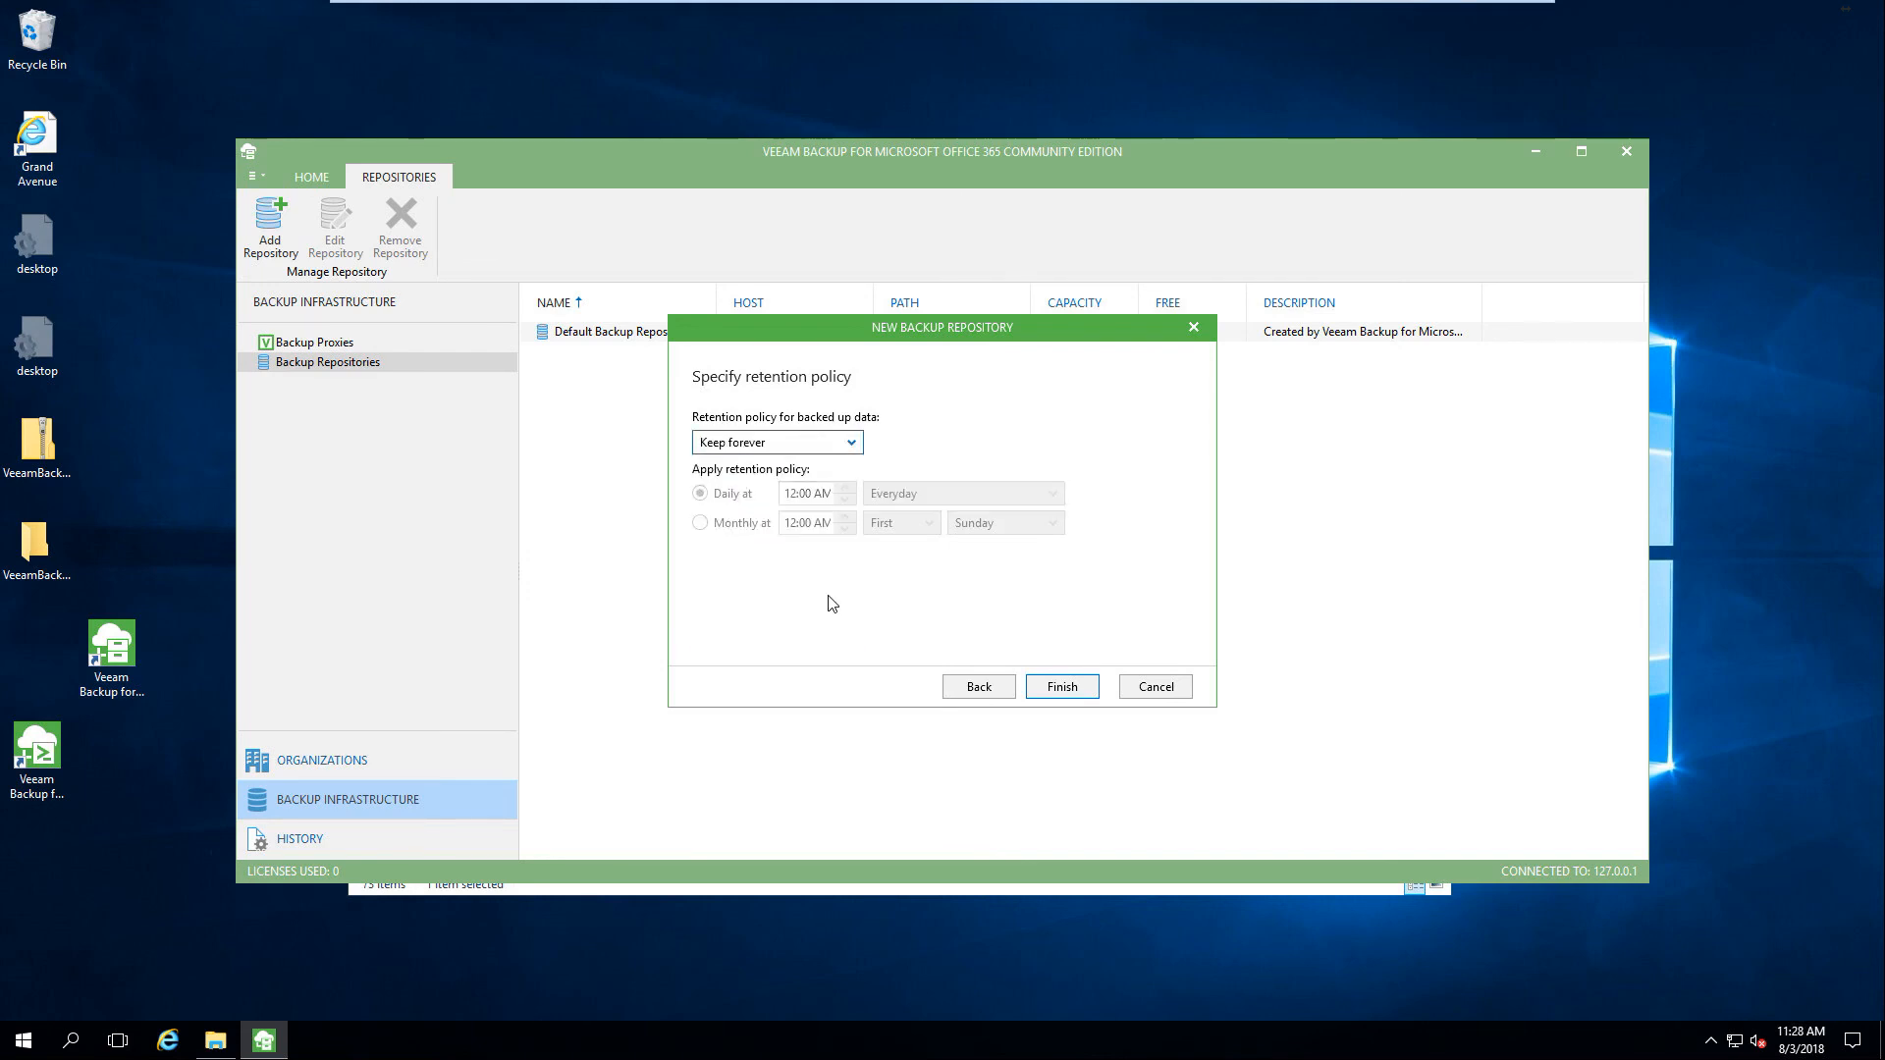
click(1060, 687)
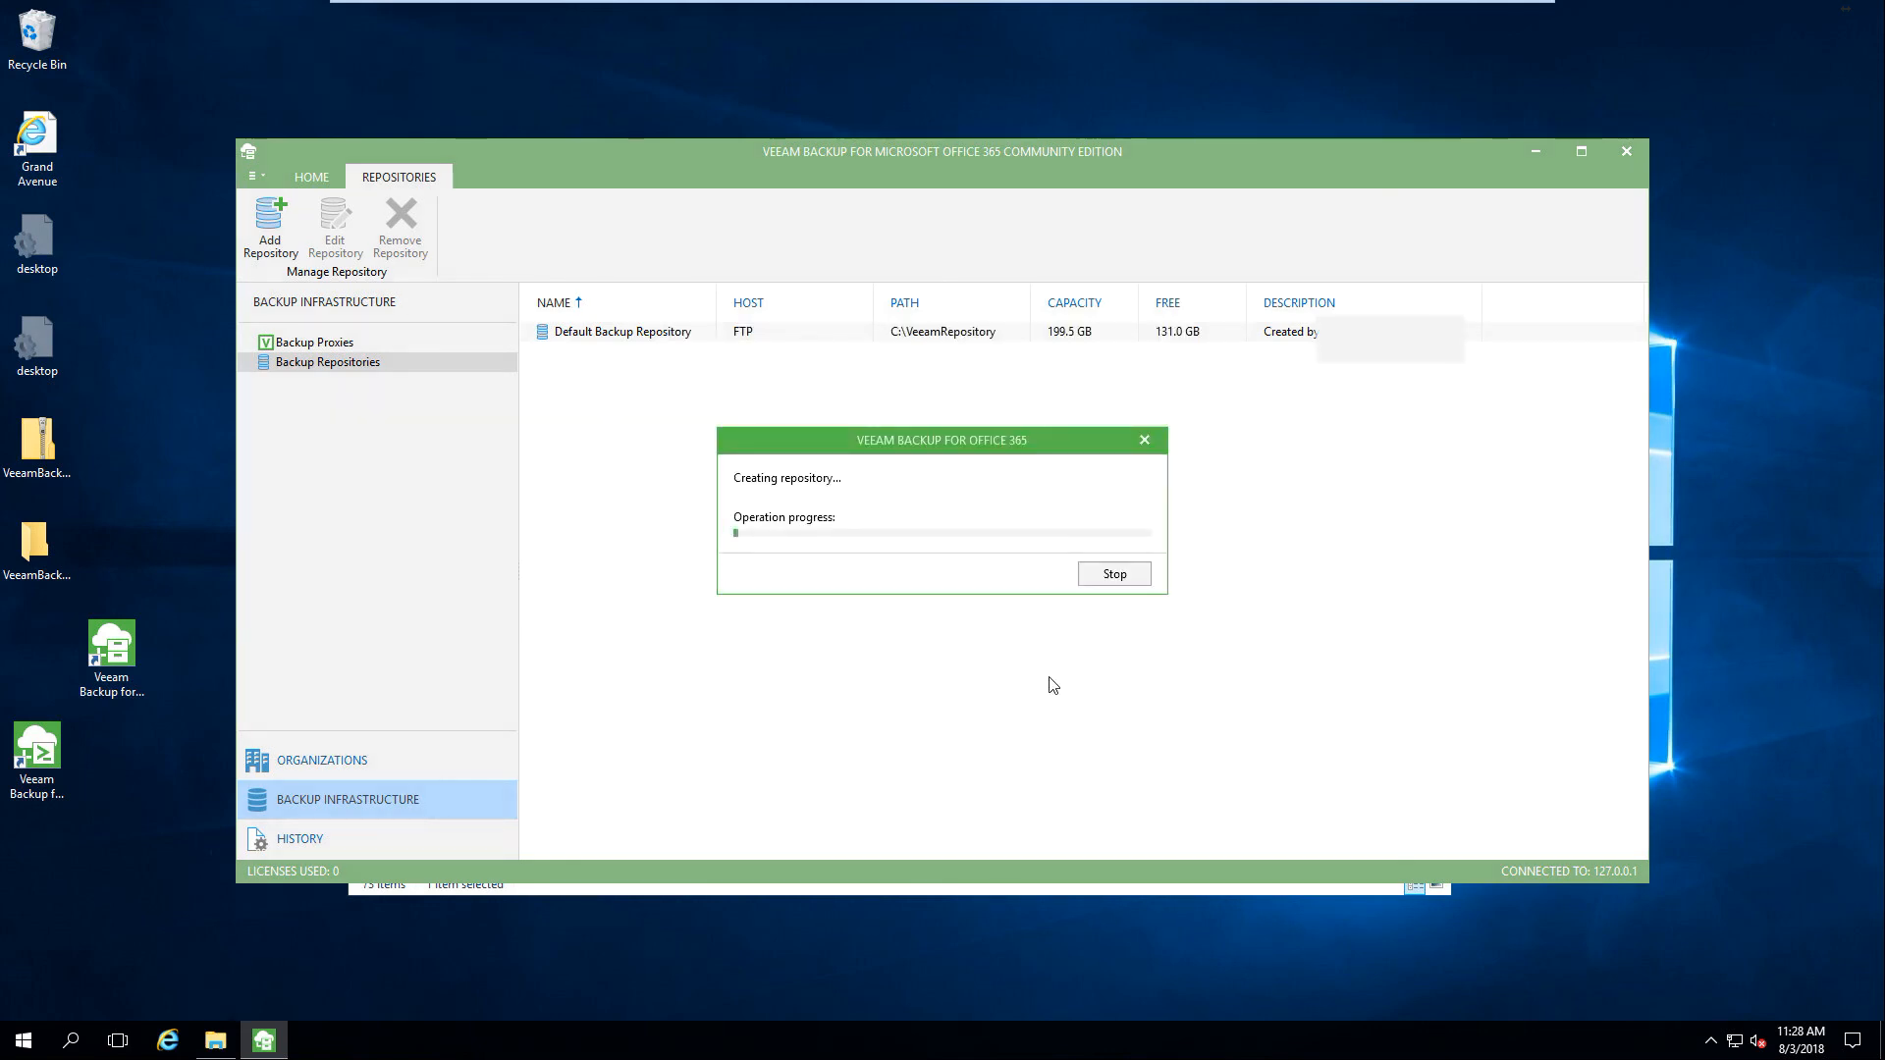
- Remove the Default Backup Repository from the backup repositories and confirm its removal
right_click(633, 333)
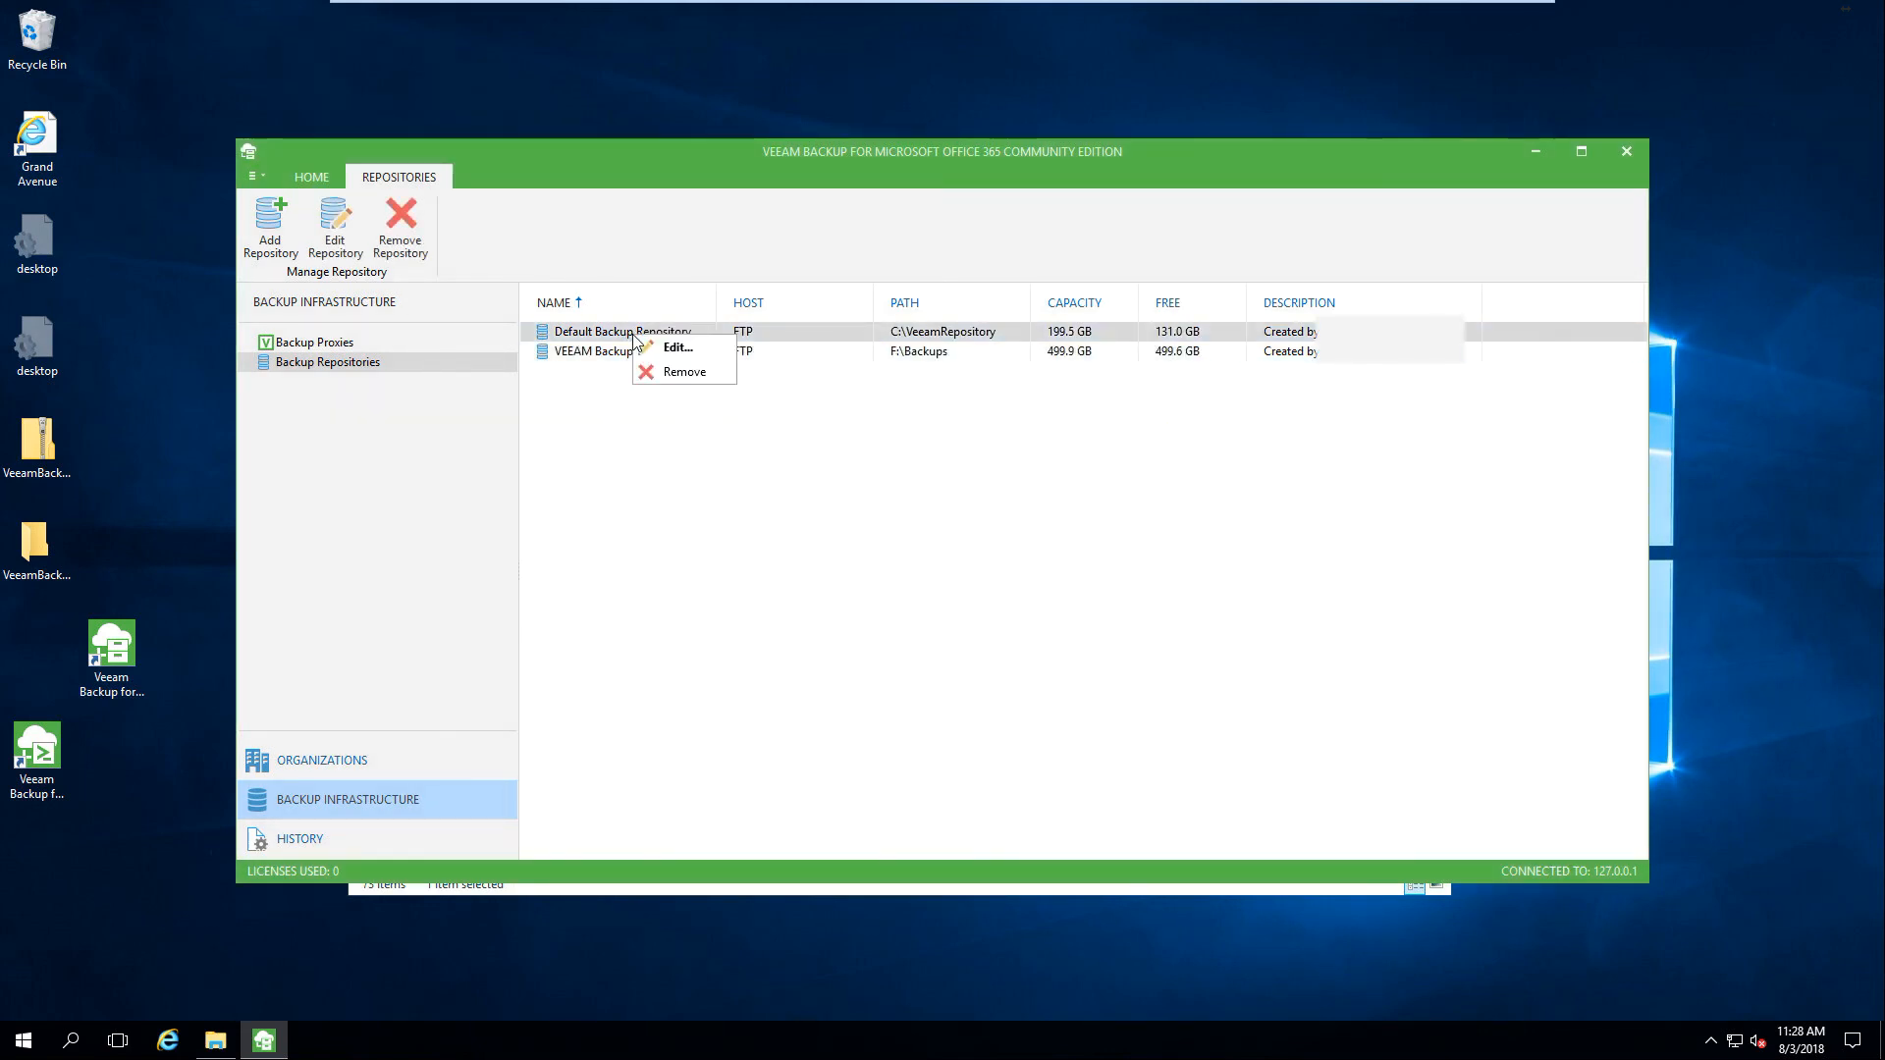
click(684, 373)
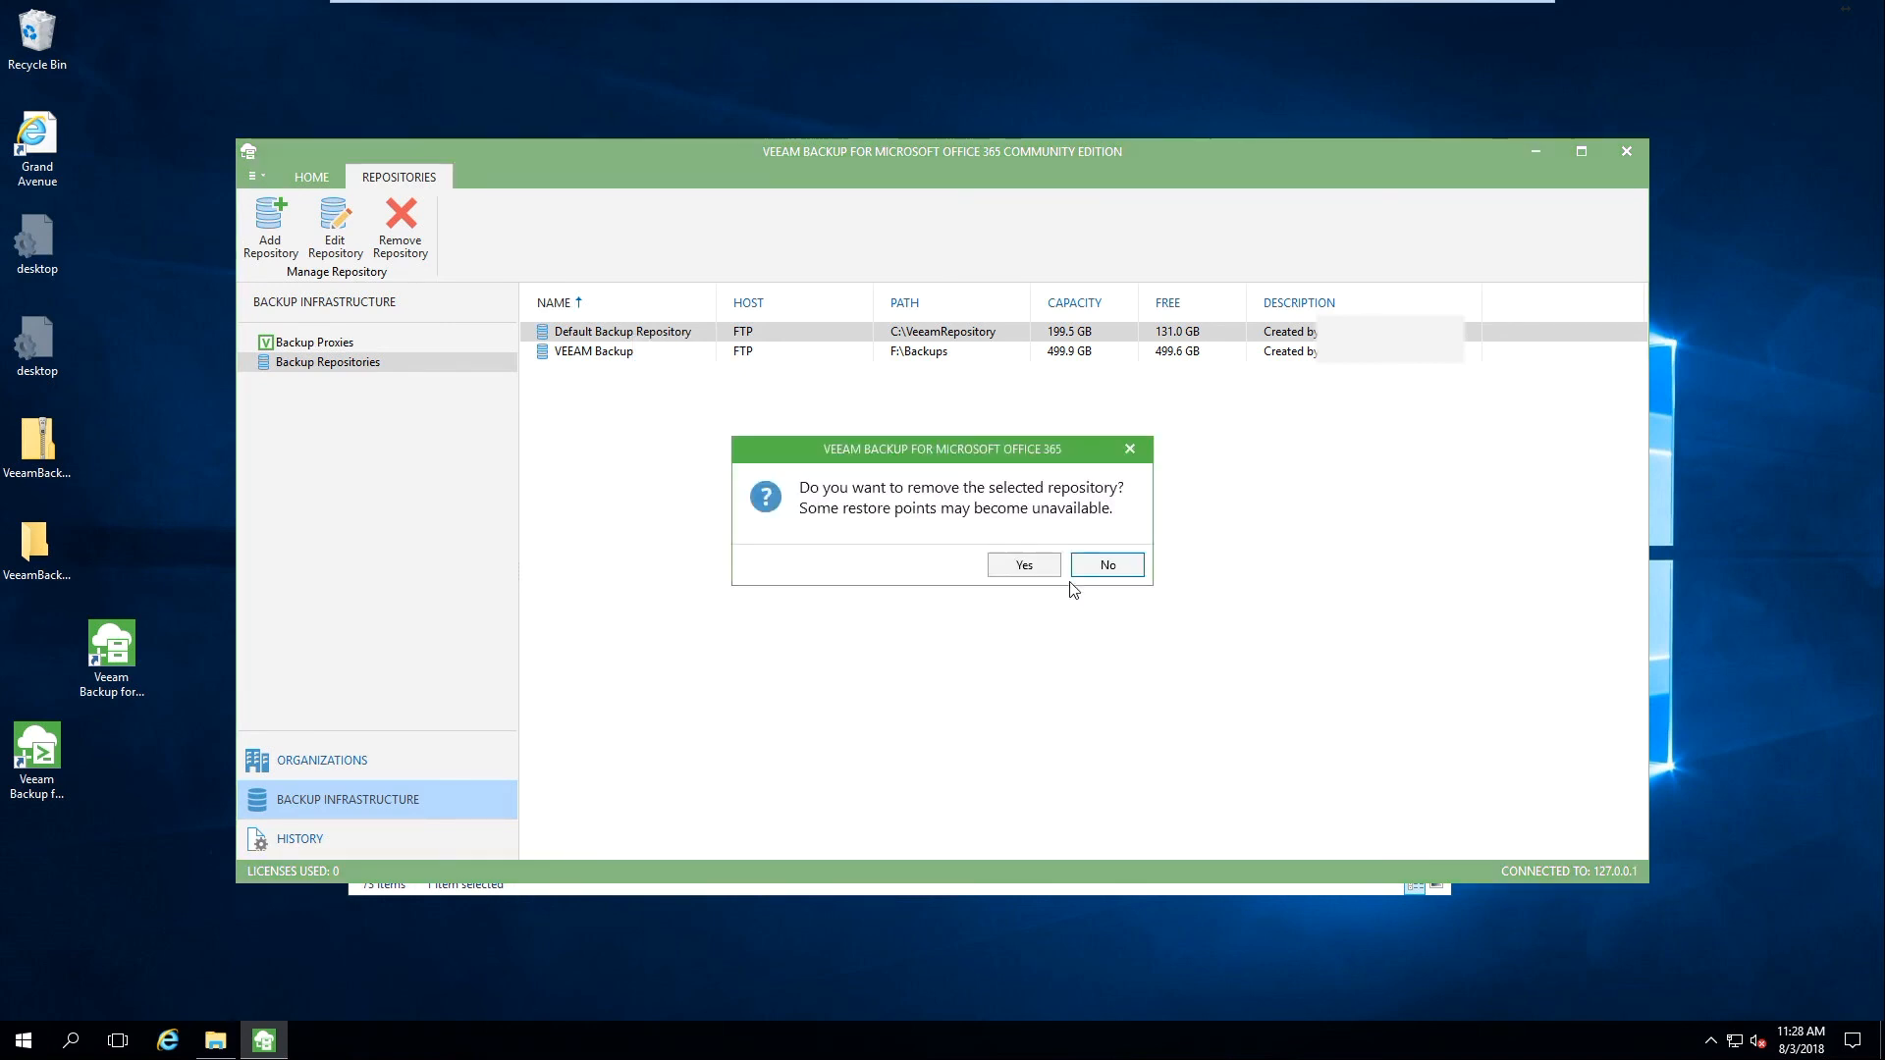
click(1015, 561)
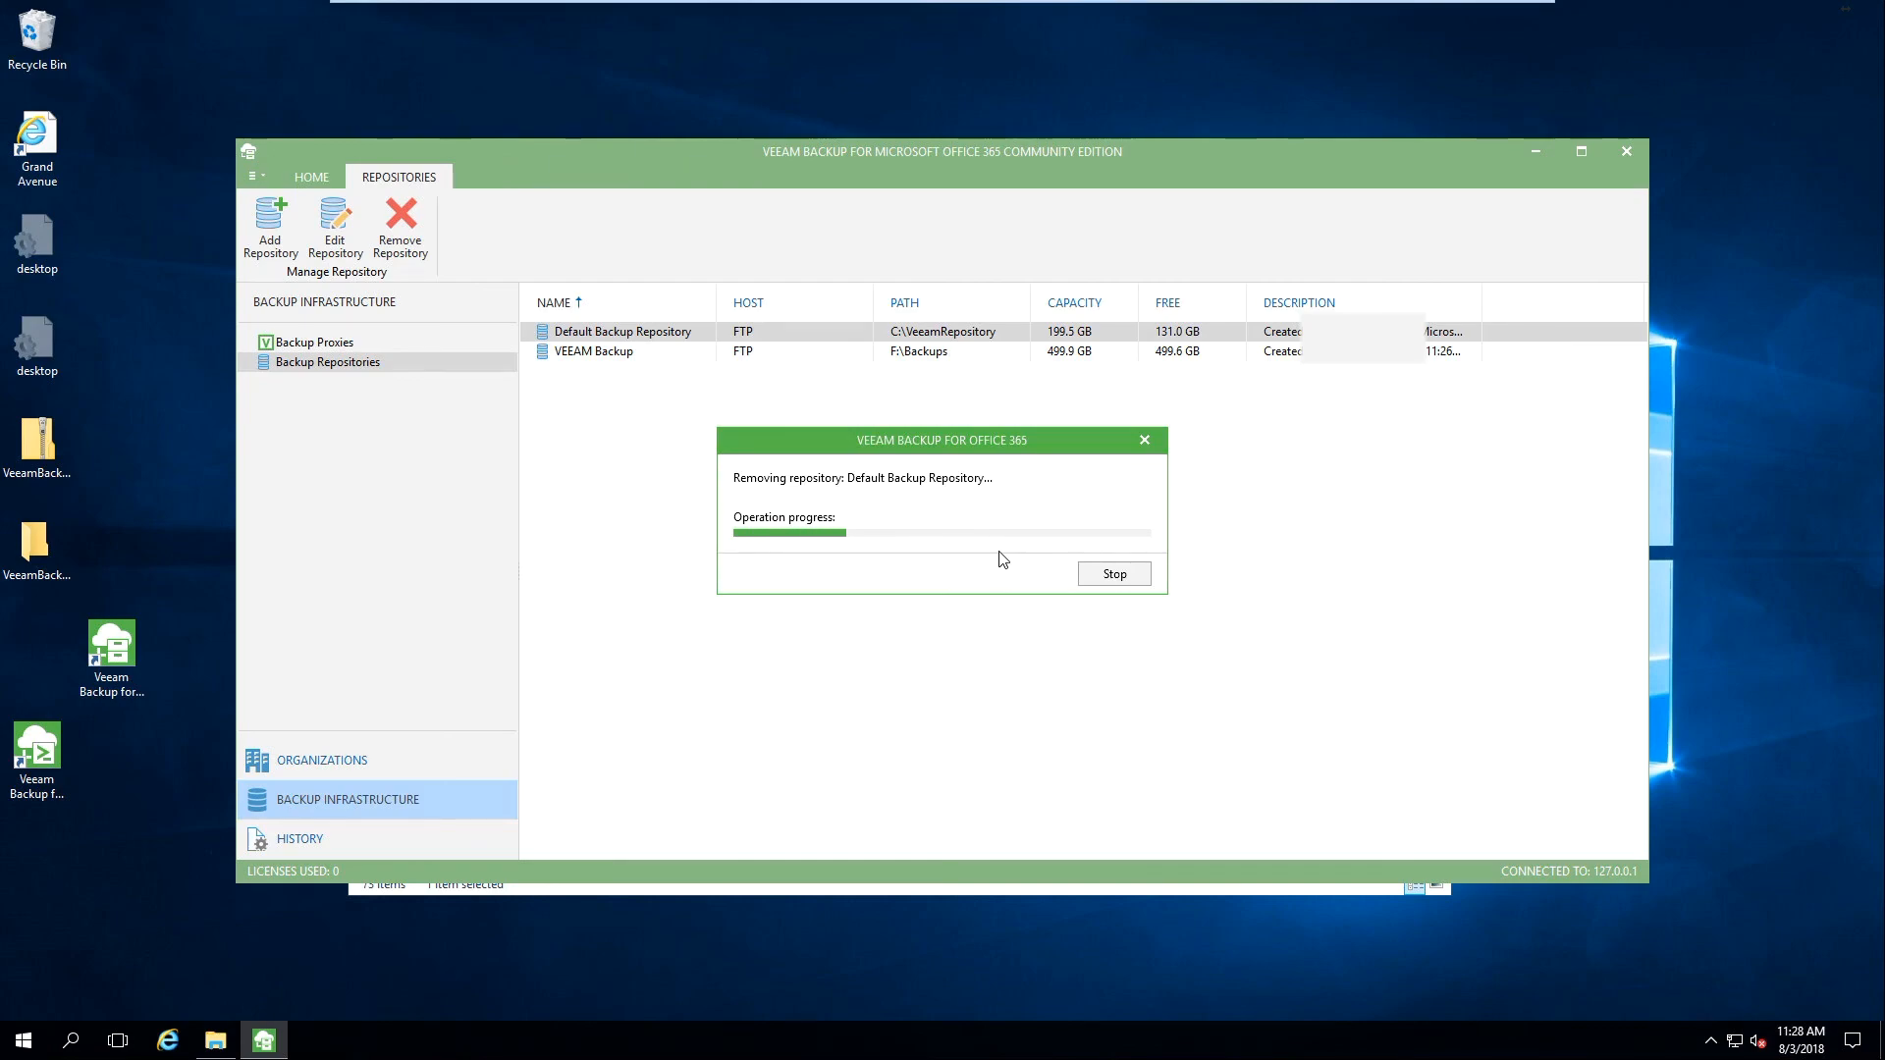